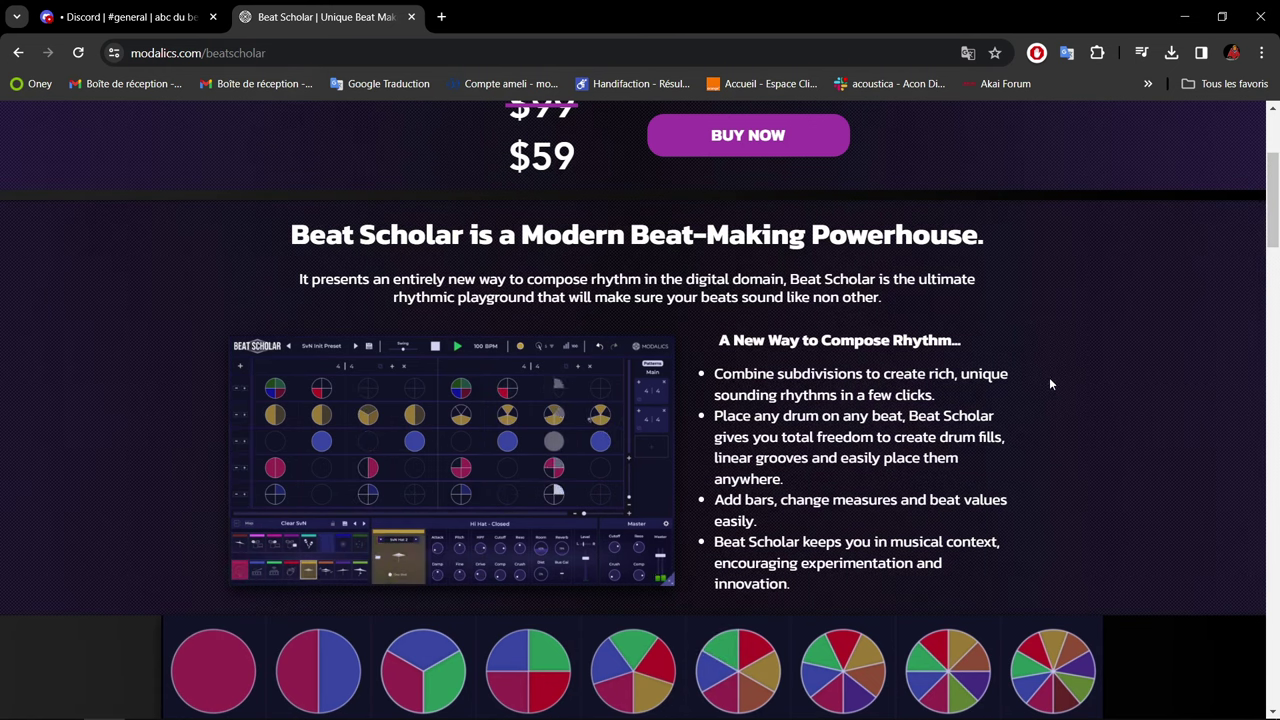
# - Examine the Beat Scholar product page, from its price and rhythm features to the sampler, Randomizer videos and artist testimonials
pyautogui.scroll(-4, 1053, 375)
pyautogui.scroll(-5, 1053, 380)
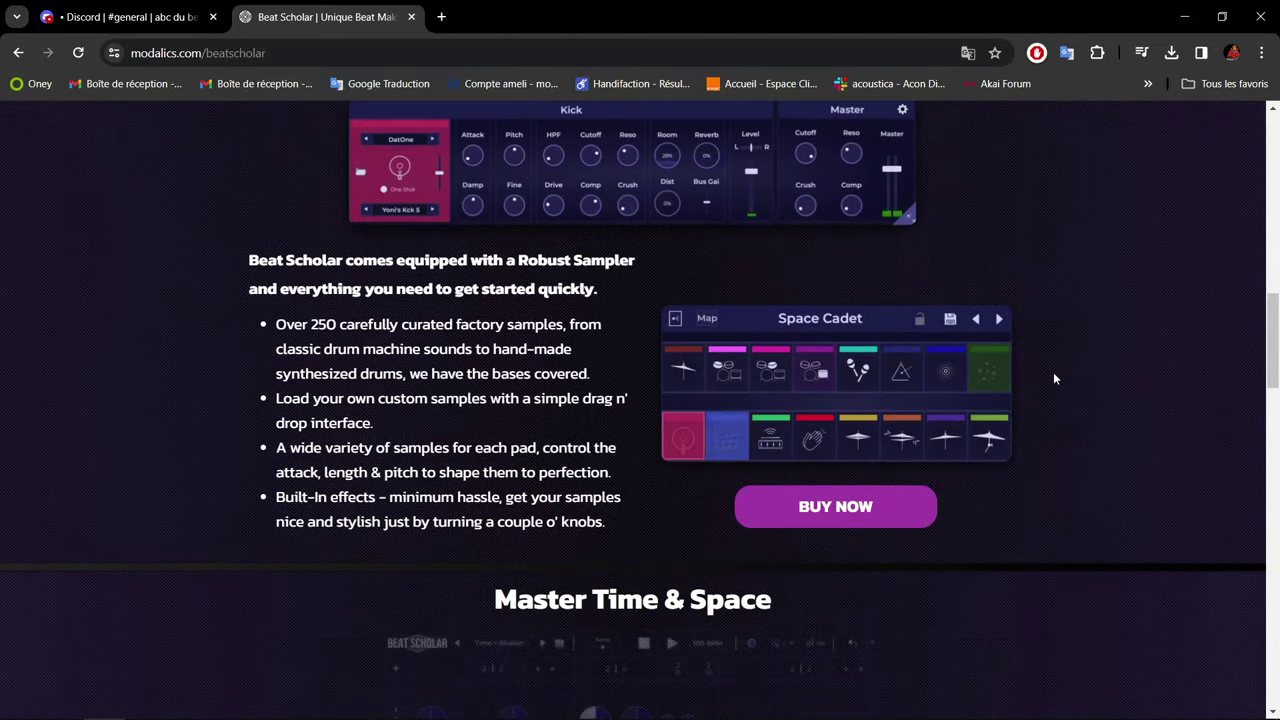
pyautogui.scroll(1, 1053, 378)
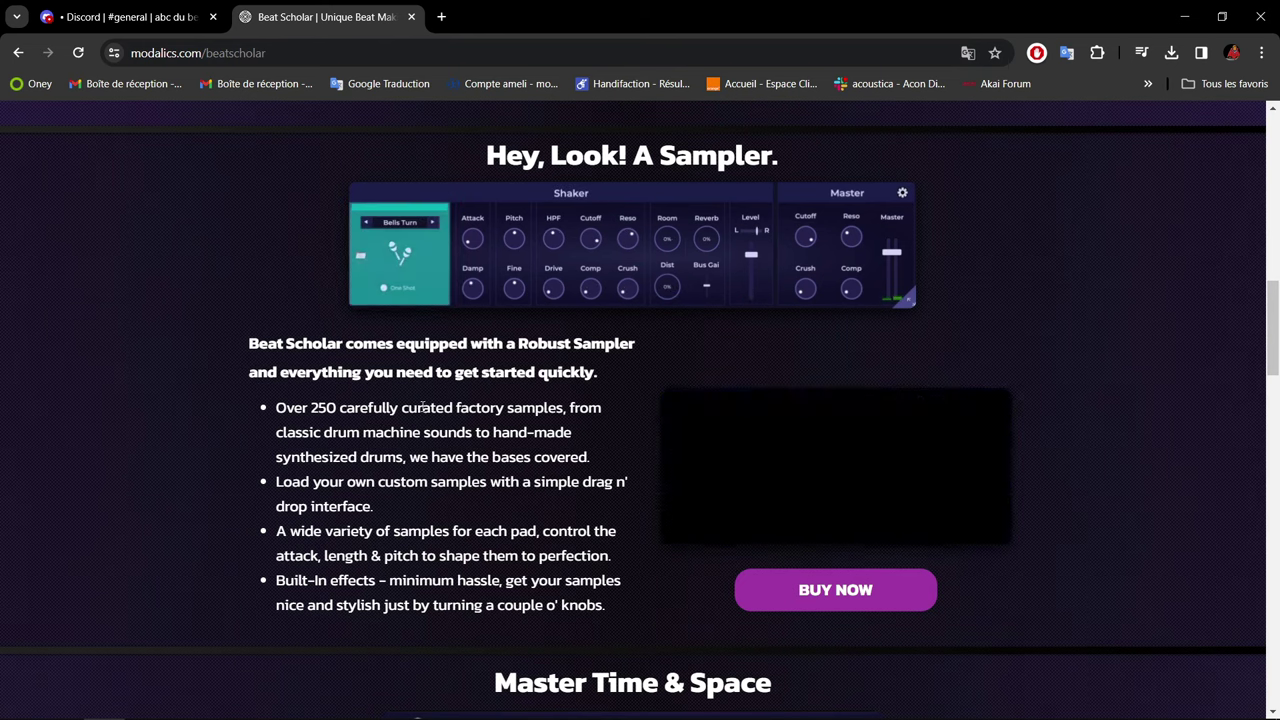
pyautogui.scroll(-5, 1100, 405)
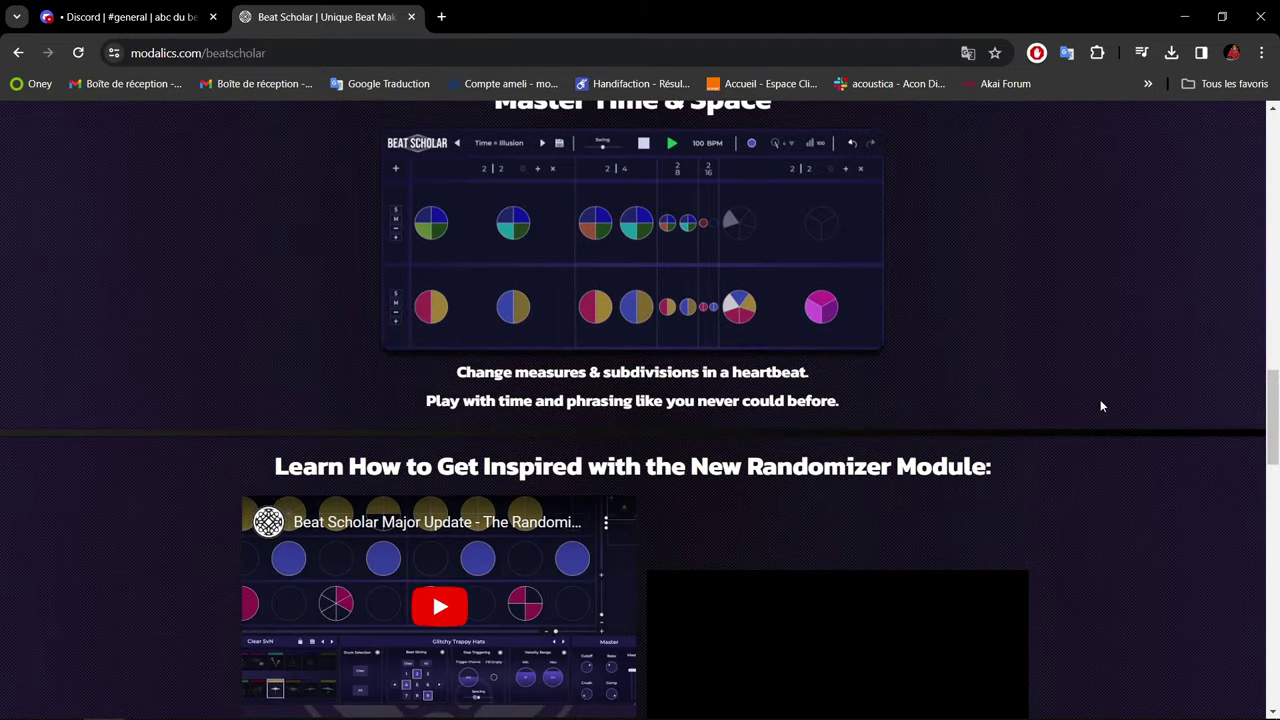
pyautogui.scroll(-2, 1100, 405)
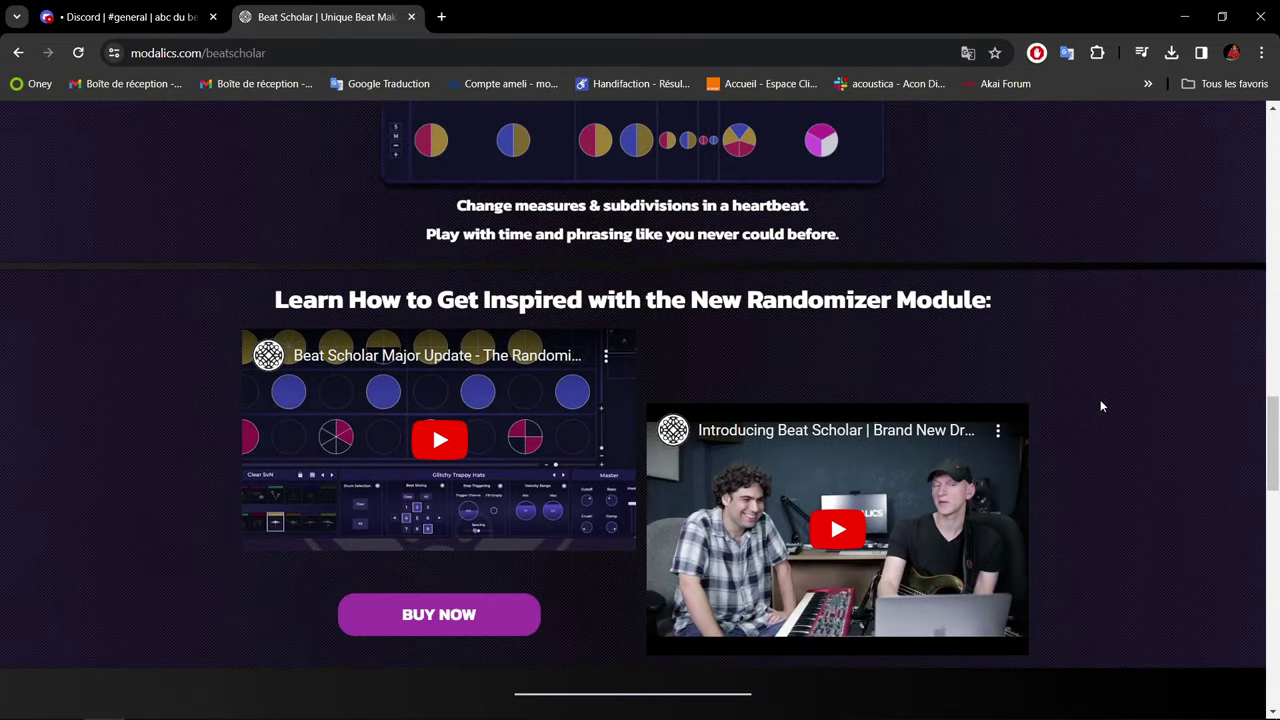
pyautogui.scroll(-3, 1100, 405)
pyautogui.scroll(-8, 1101, 404)
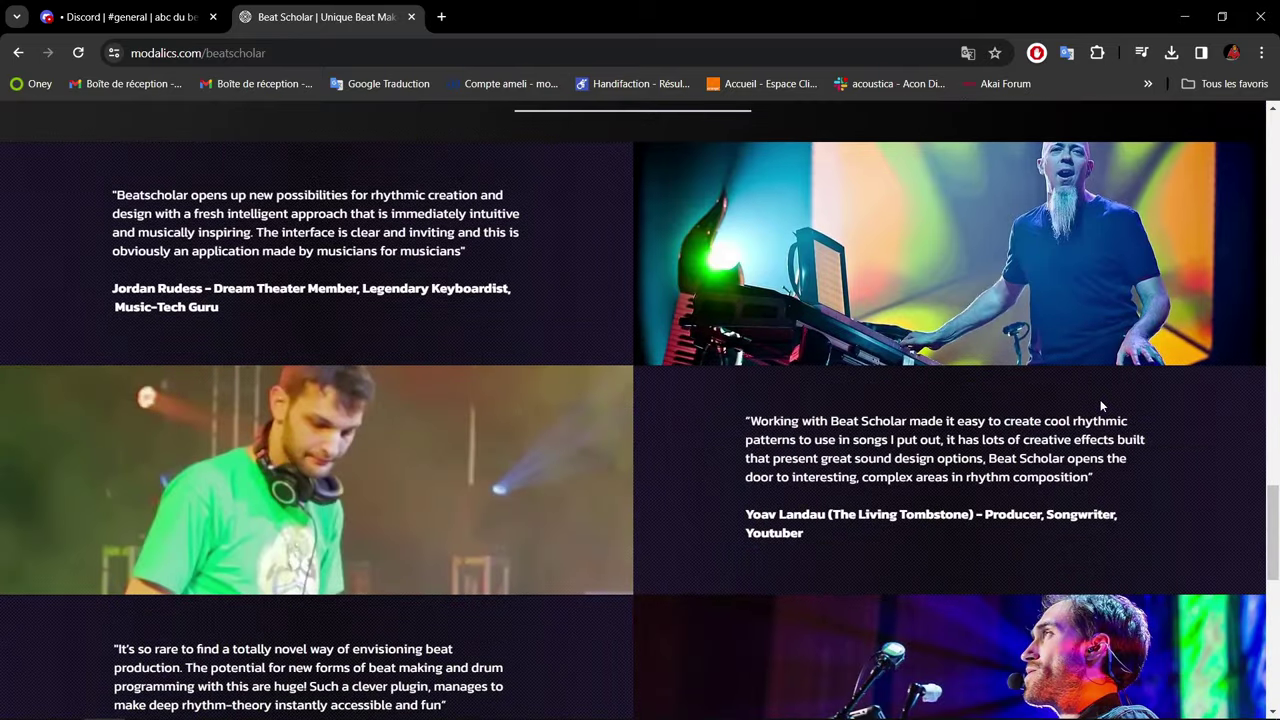
pyautogui.scroll(-4, 1101, 404)
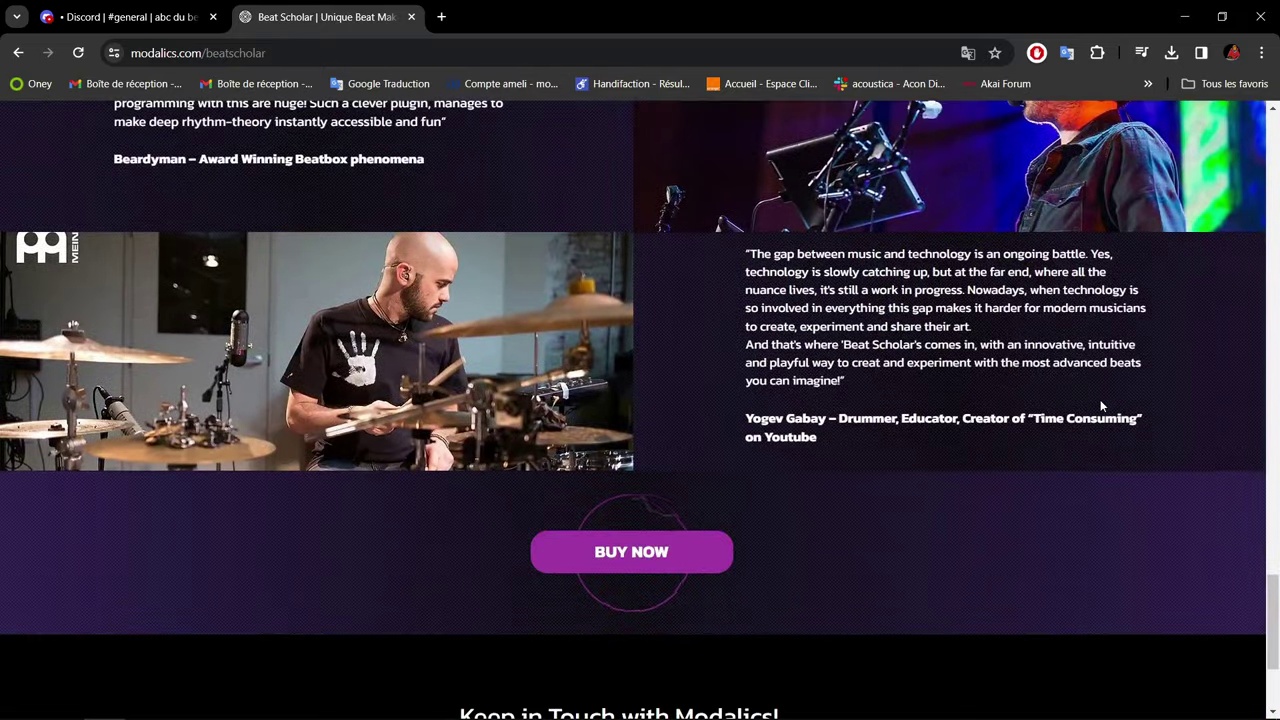
pyautogui.scroll(5, 1100, 403)
pyautogui.scroll(12, 1100, 405)
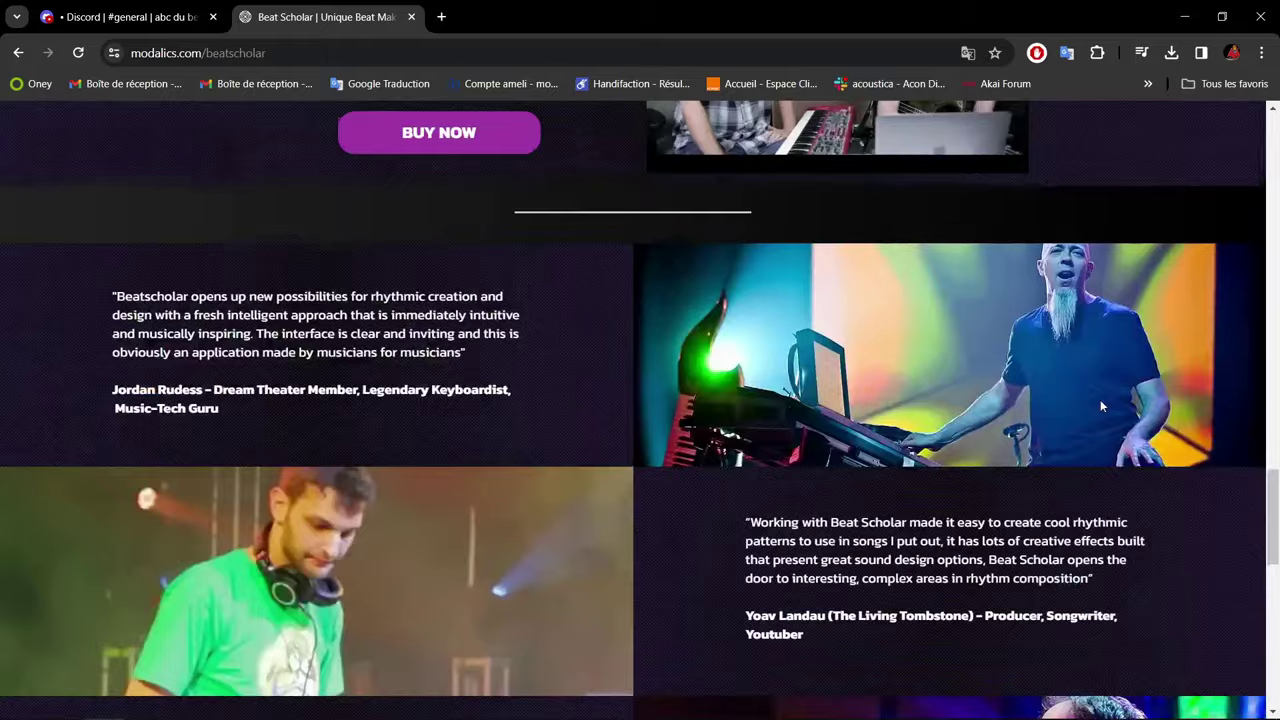
pyautogui.scroll(10, 1100, 405)
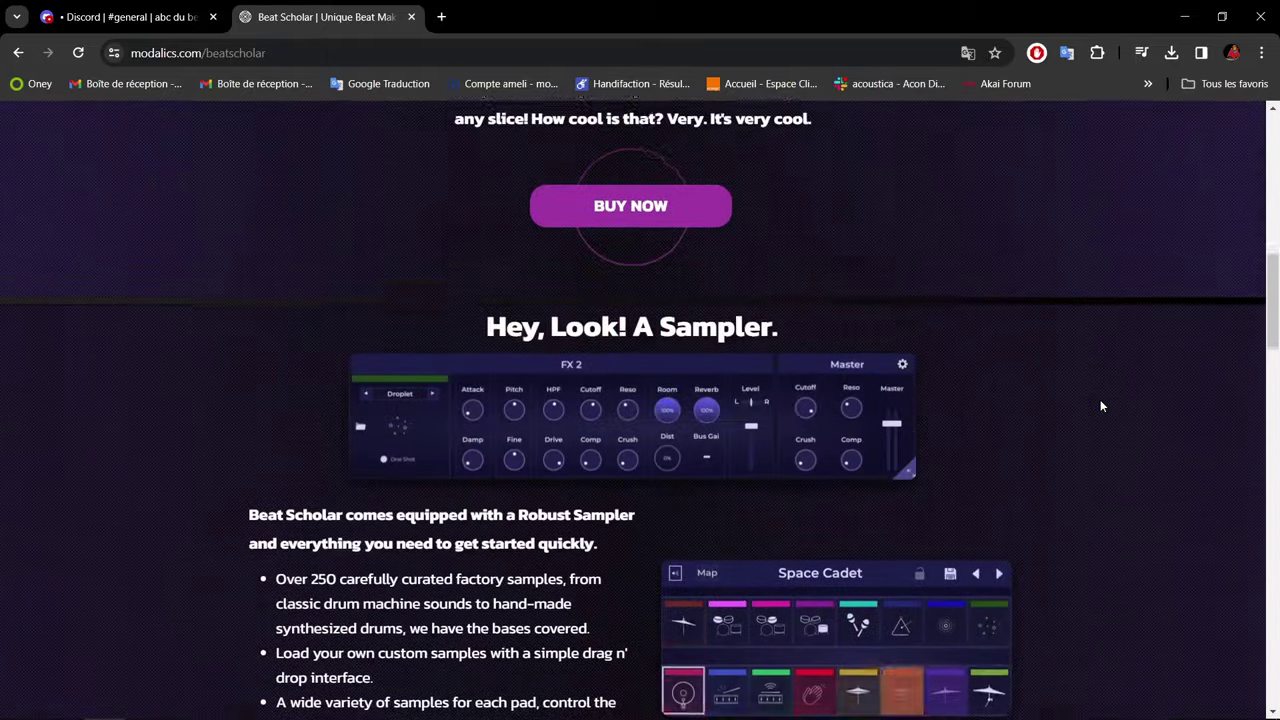
pyautogui.scroll(3, 1101, 407)
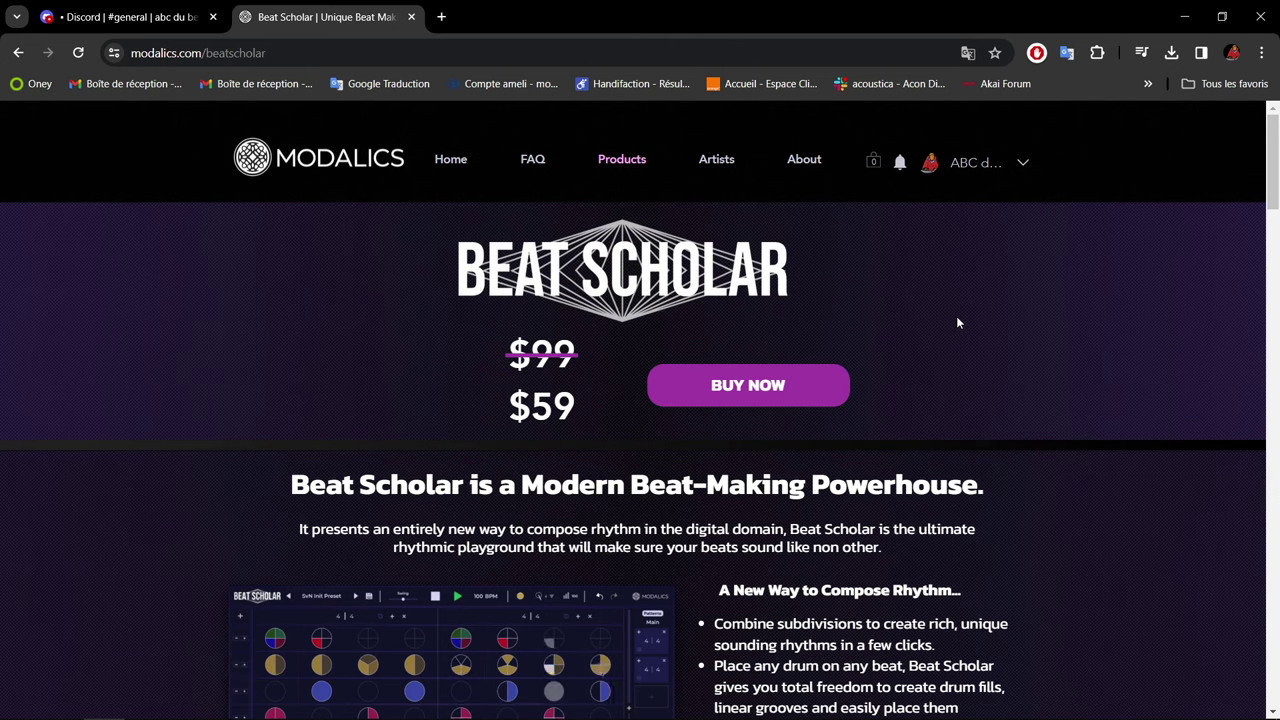
pyautogui.scroll(-2, 957, 322)
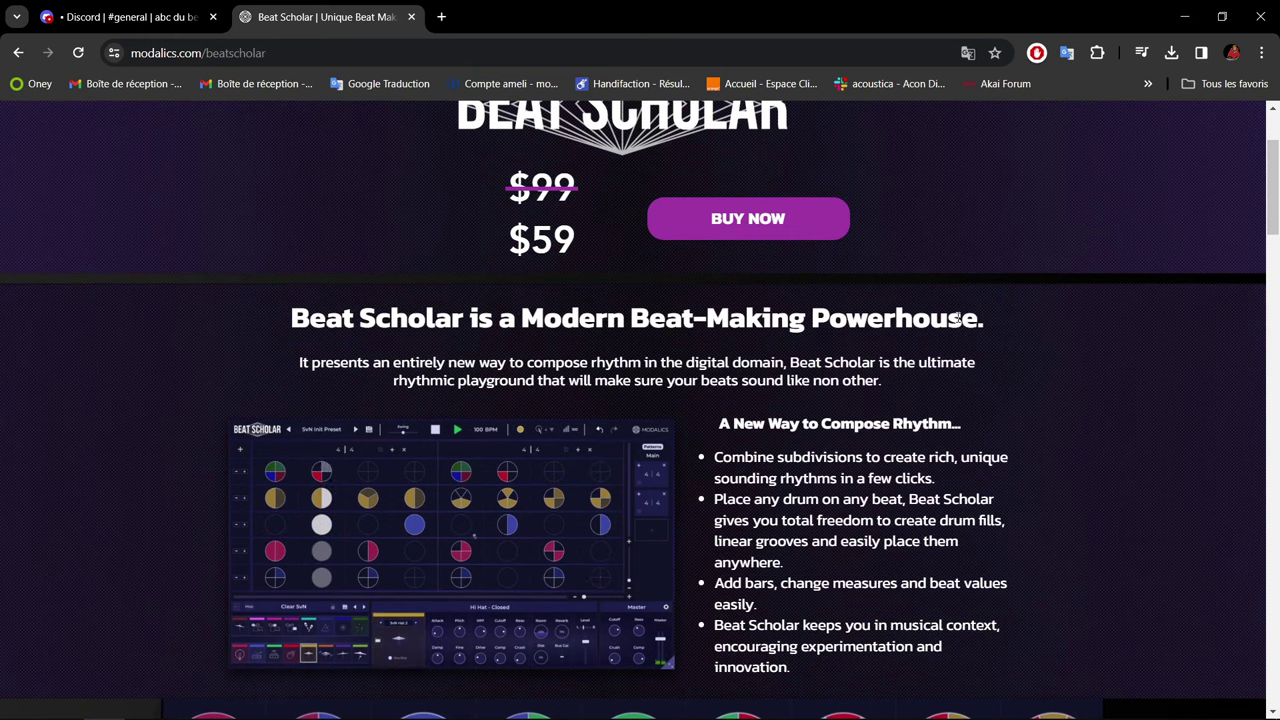
pyautogui.scroll(2, 957, 317)
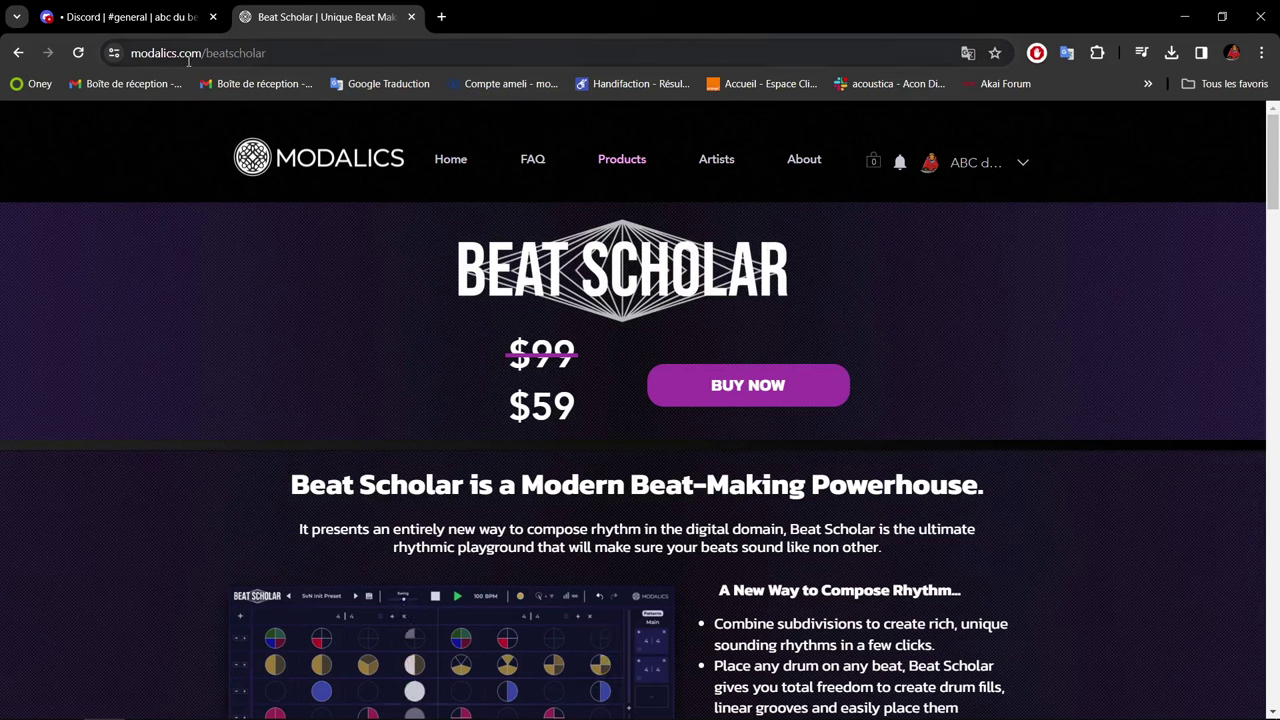
# - Open the BitFuzzer product page on the Modalics site and review its free offer and feature descriptions
pyautogui.moveTo(616, 172)
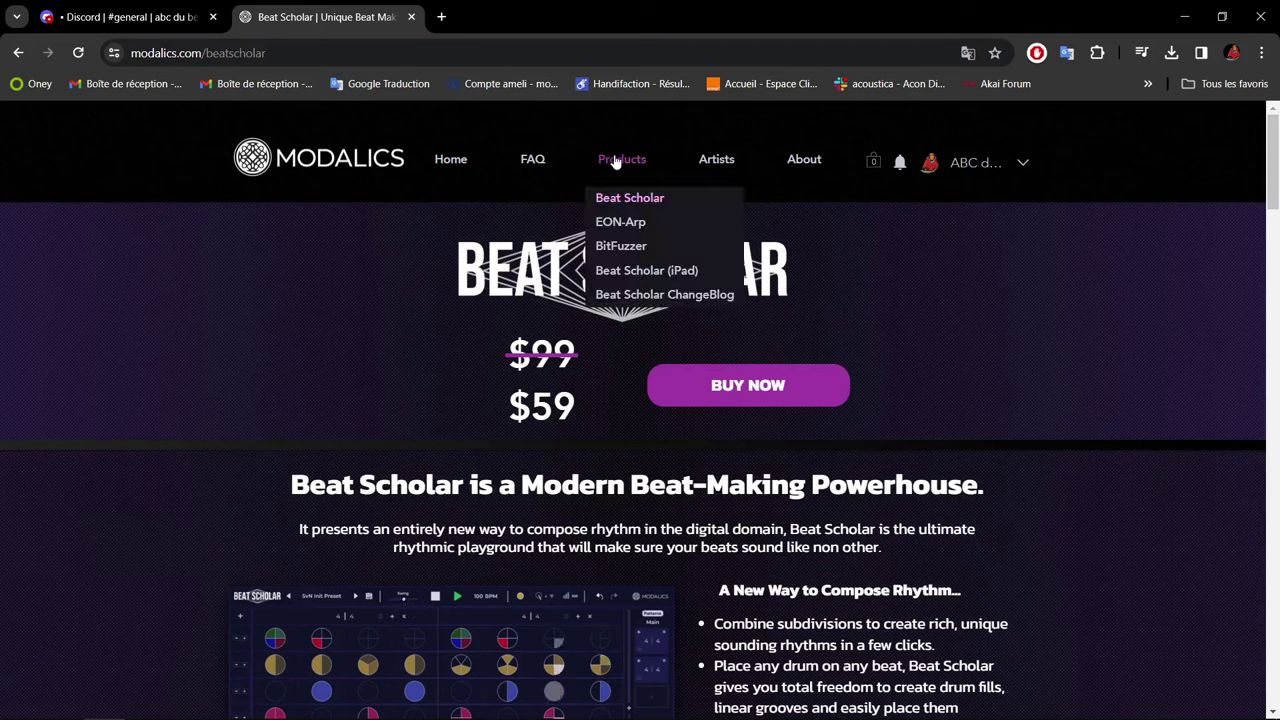
pyautogui.click(622, 246)
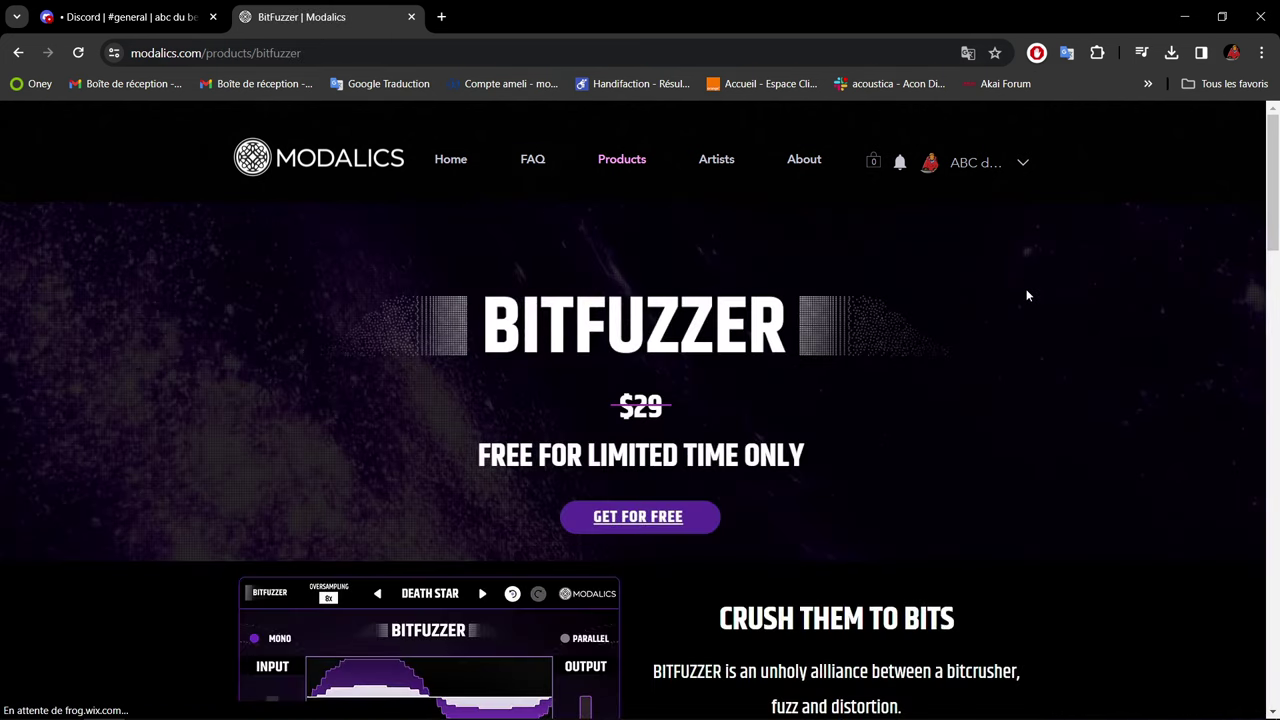
pyautogui.scroll(-2, 1027, 295)
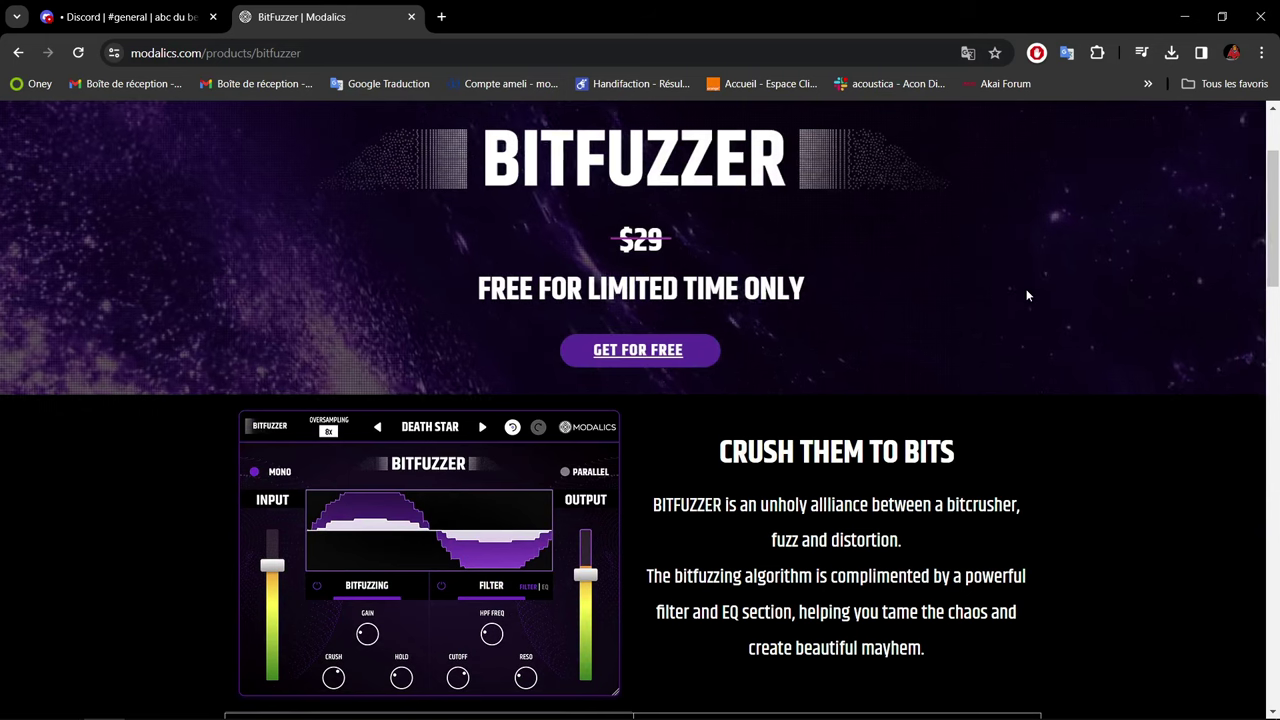
pyautogui.scroll(-3, 1131, 323)
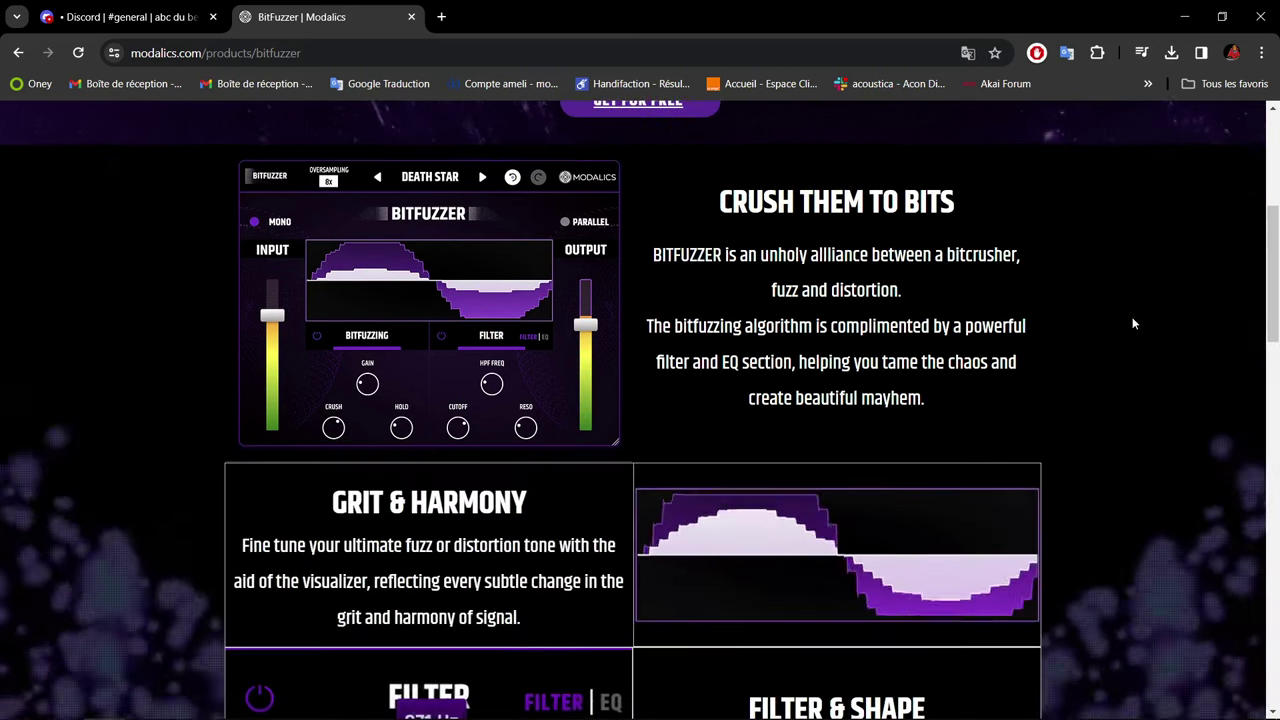
pyautogui.scroll(3, 1133, 323)
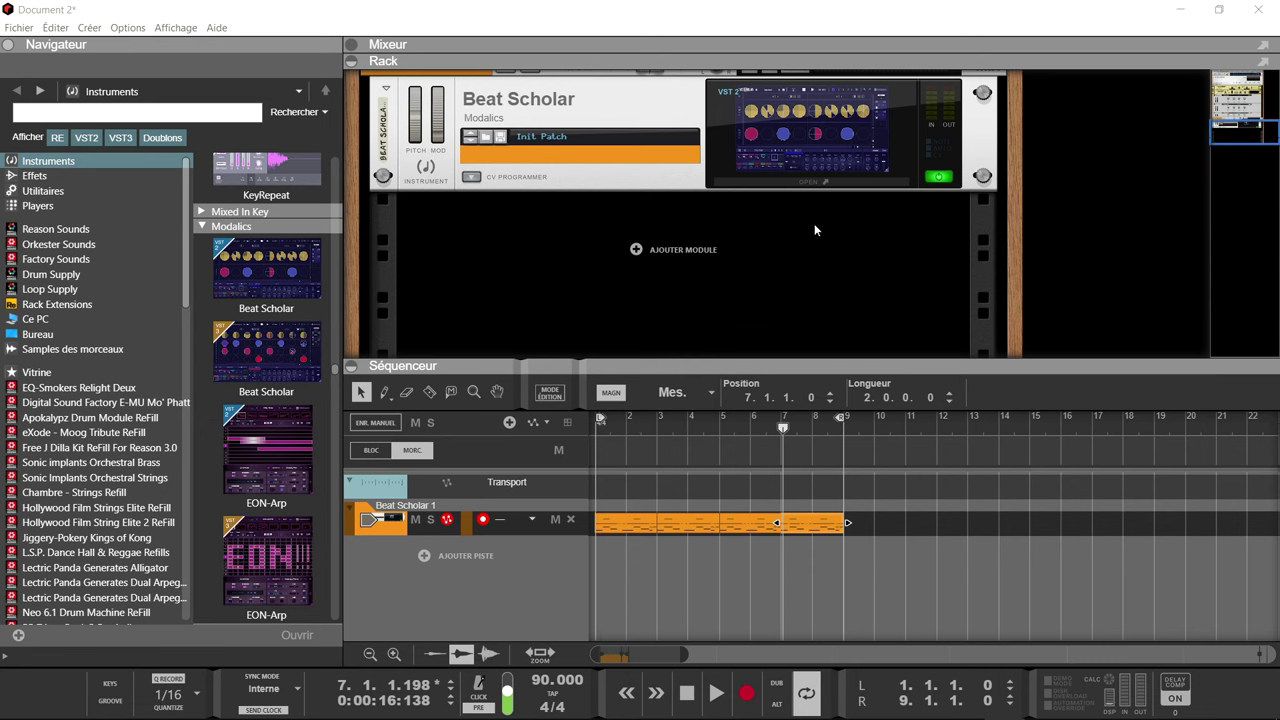
# - Switch to Reason and open the plugin window of the Beat Scholar instrument in the rack
pyautogui.click(753, 114)
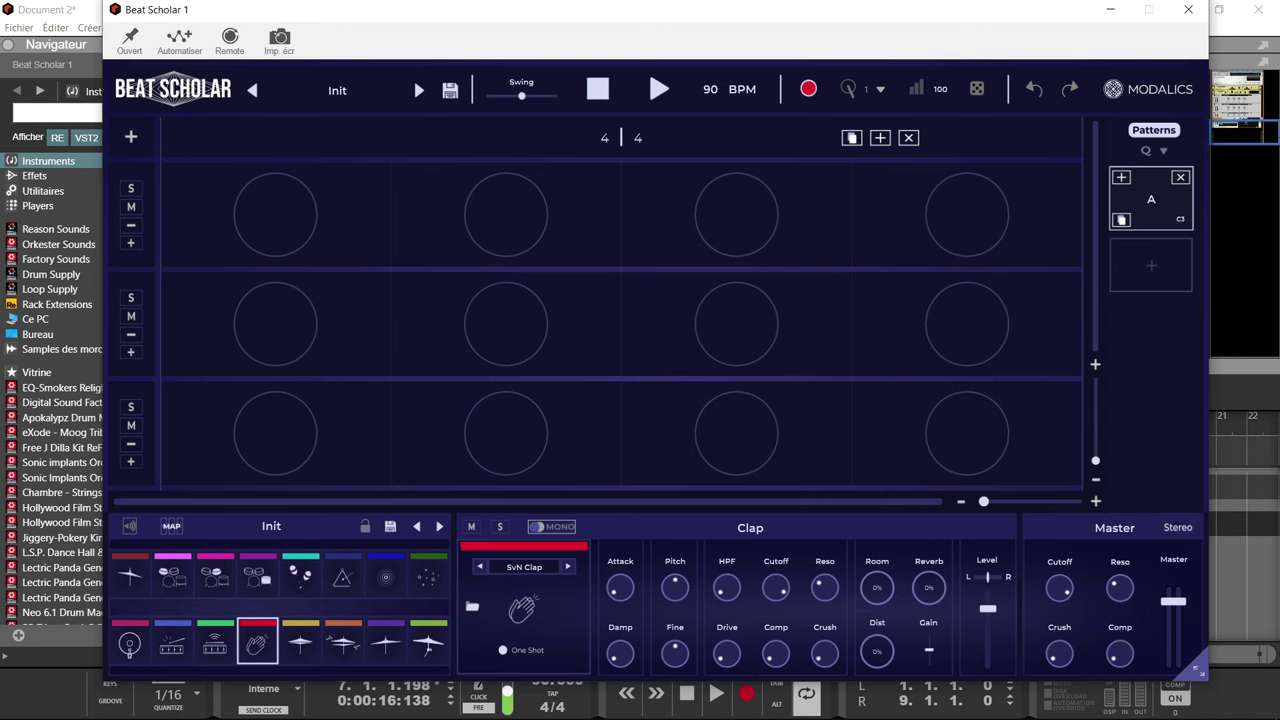
pyautogui.click(1205, 10)
pyautogui.click(290, 290)
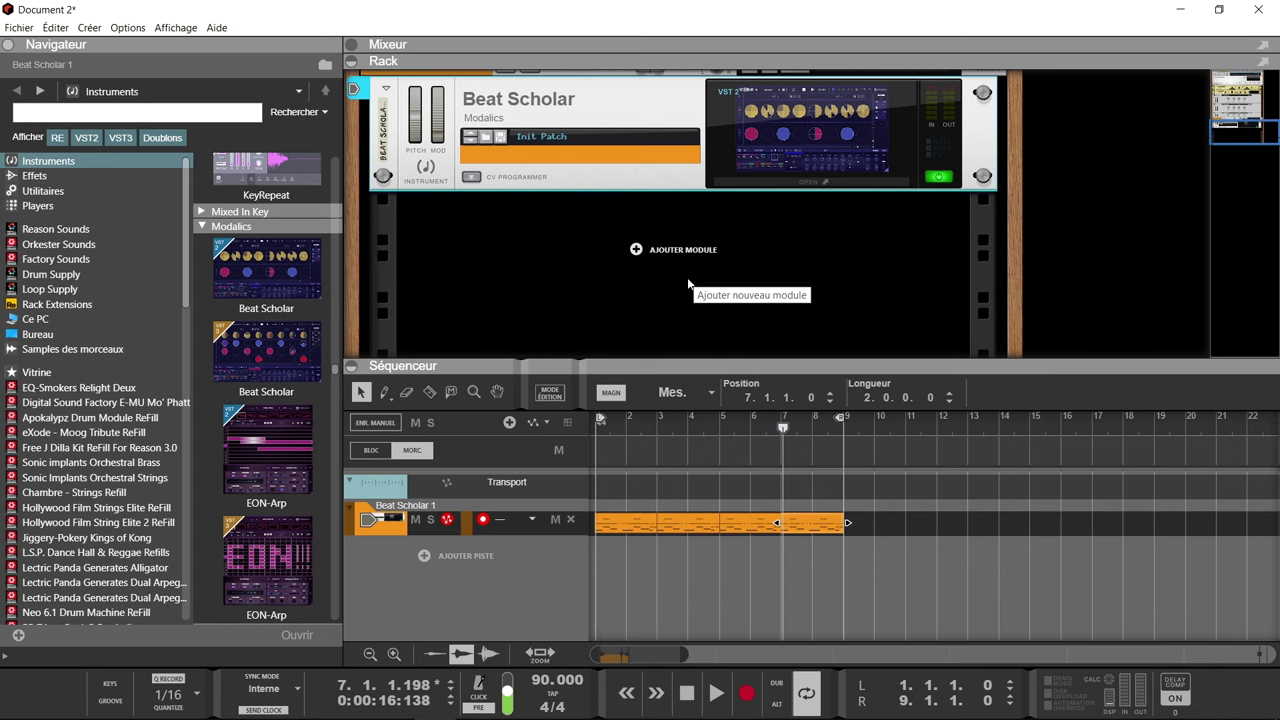
pyautogui.click(760, 162)
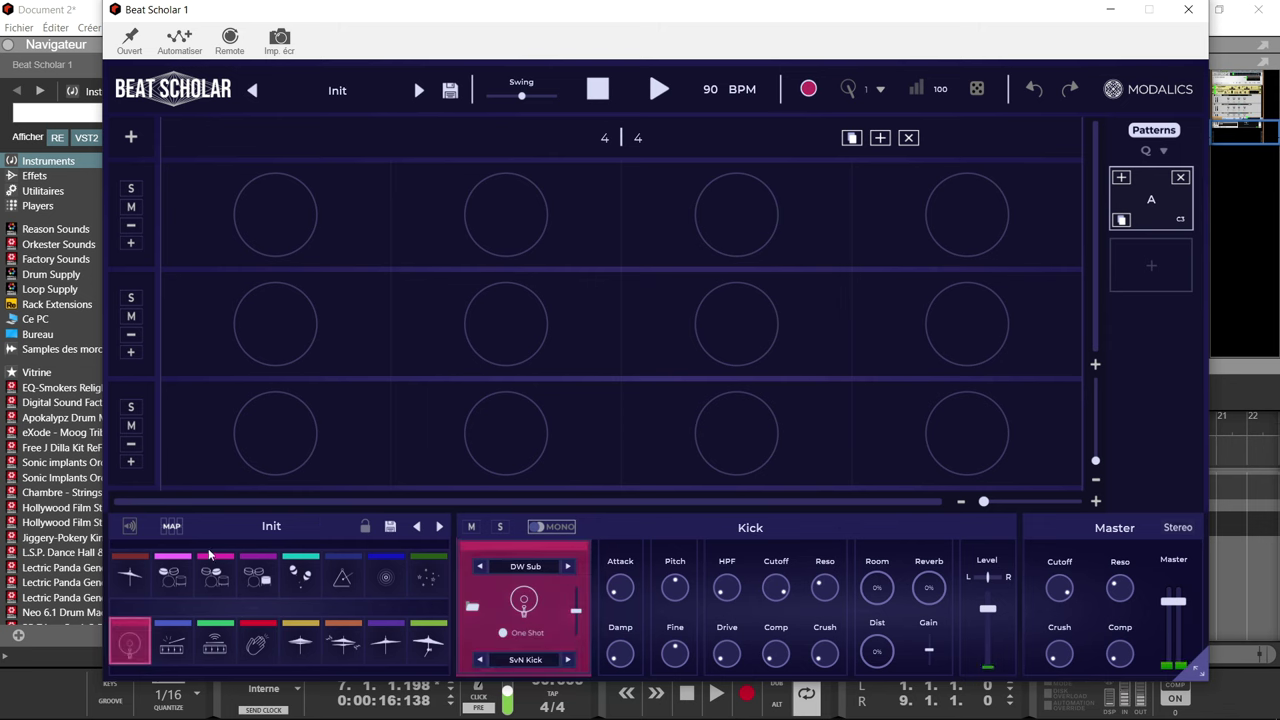
# - Audition the Snare, Rim, Clap and hi-hat pads of the Init kit in sequence
pyautogui.click(176, 646)
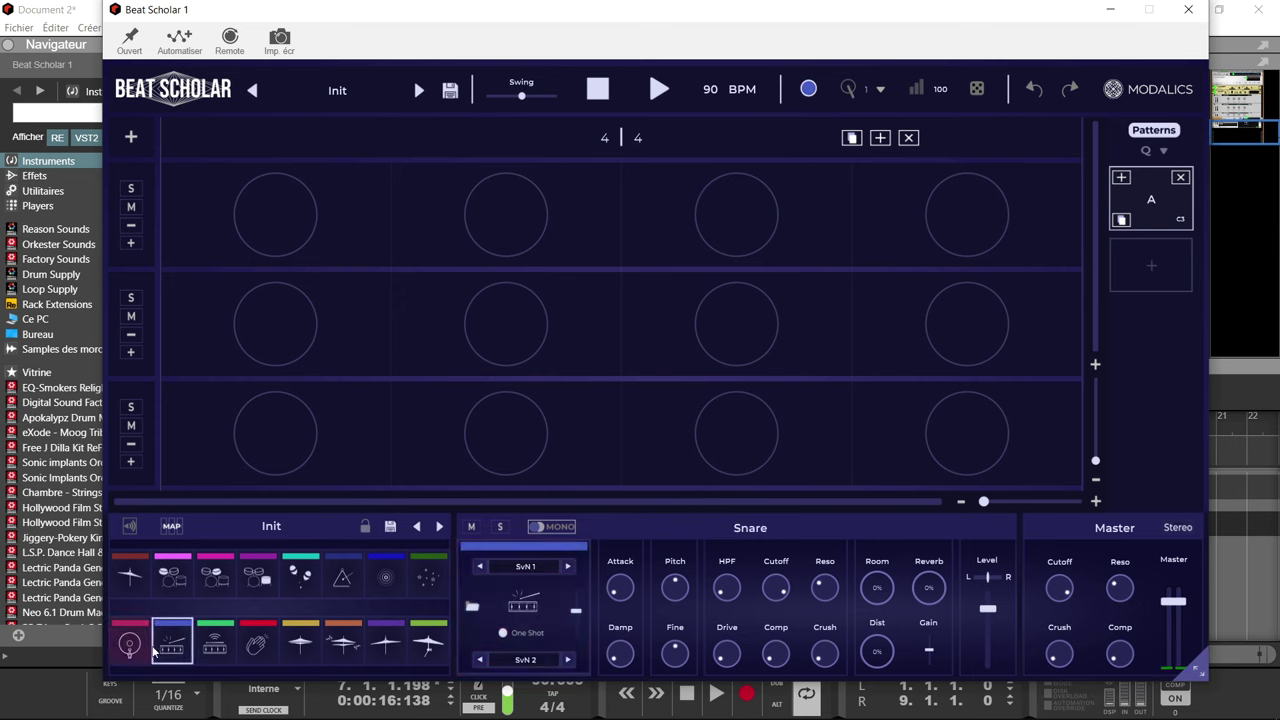
pyautogui.click(215, 646)
pyautogui.click(262, 646)
pyautogui.click(300, 646)
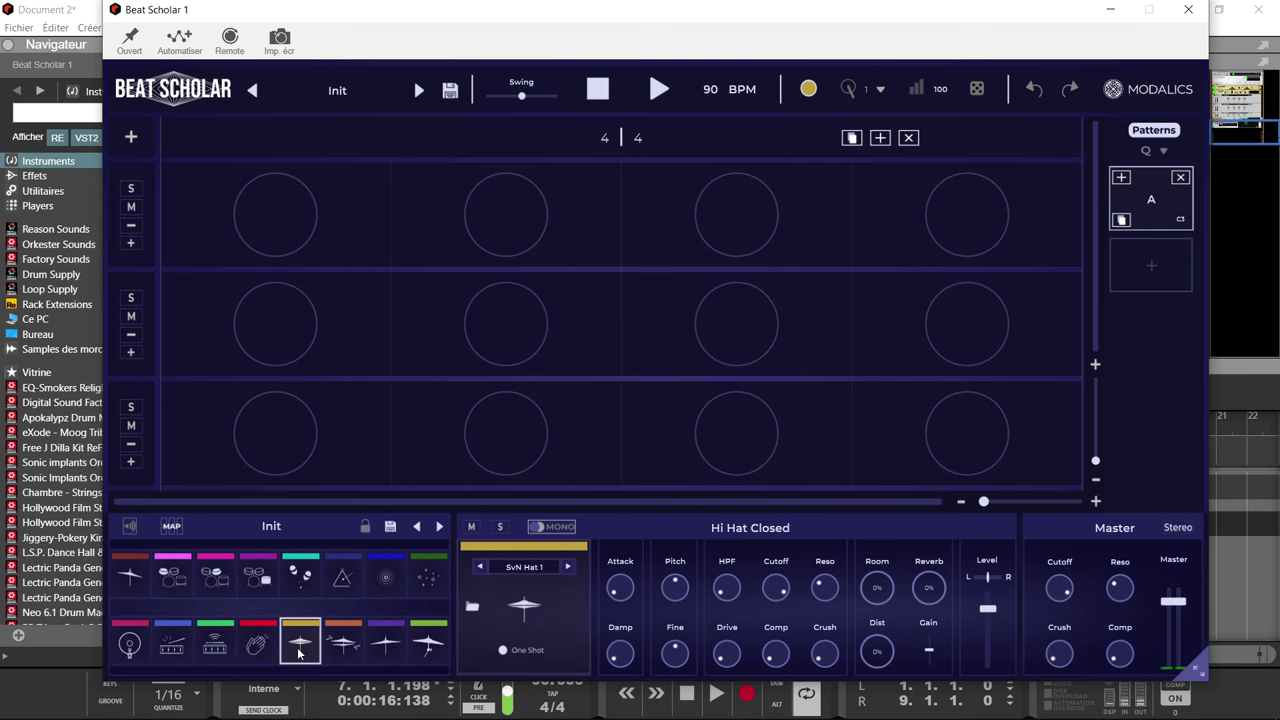
pyautogui.click(343, 646)
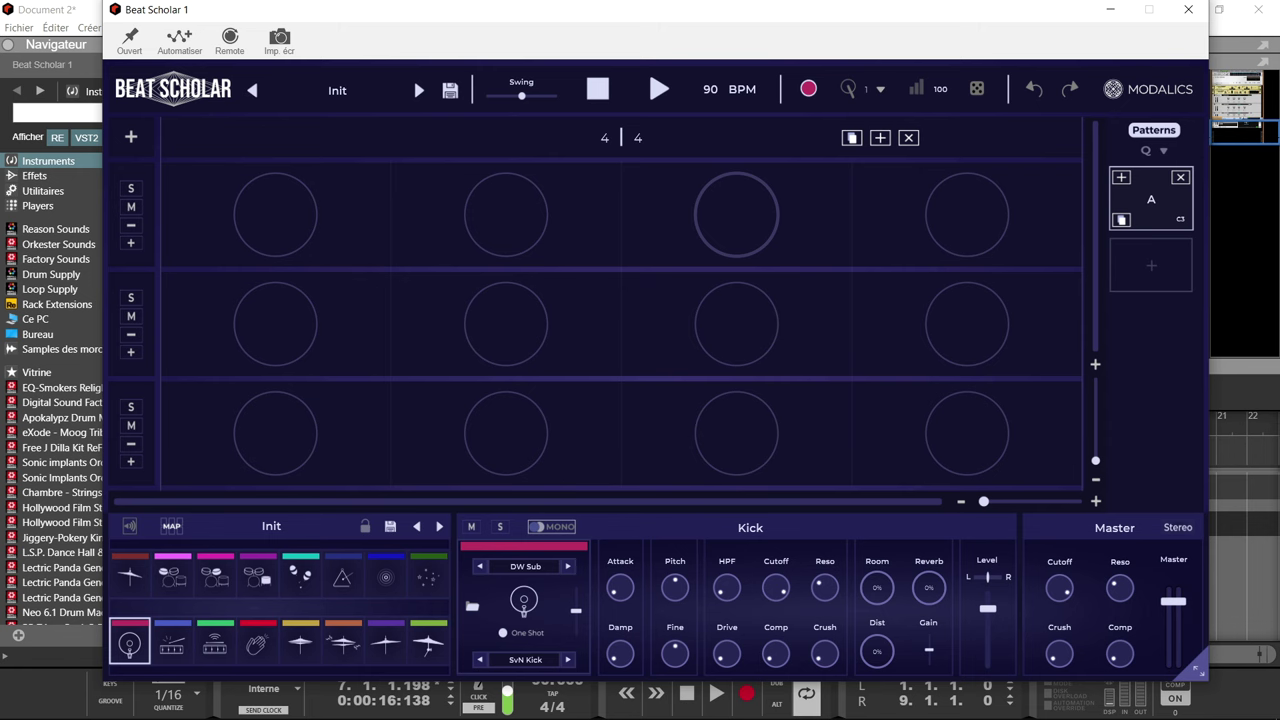
# - Review the factory preset categories and the Enable options in the preset list without loading a preset
pyautogui.click(325, 93)
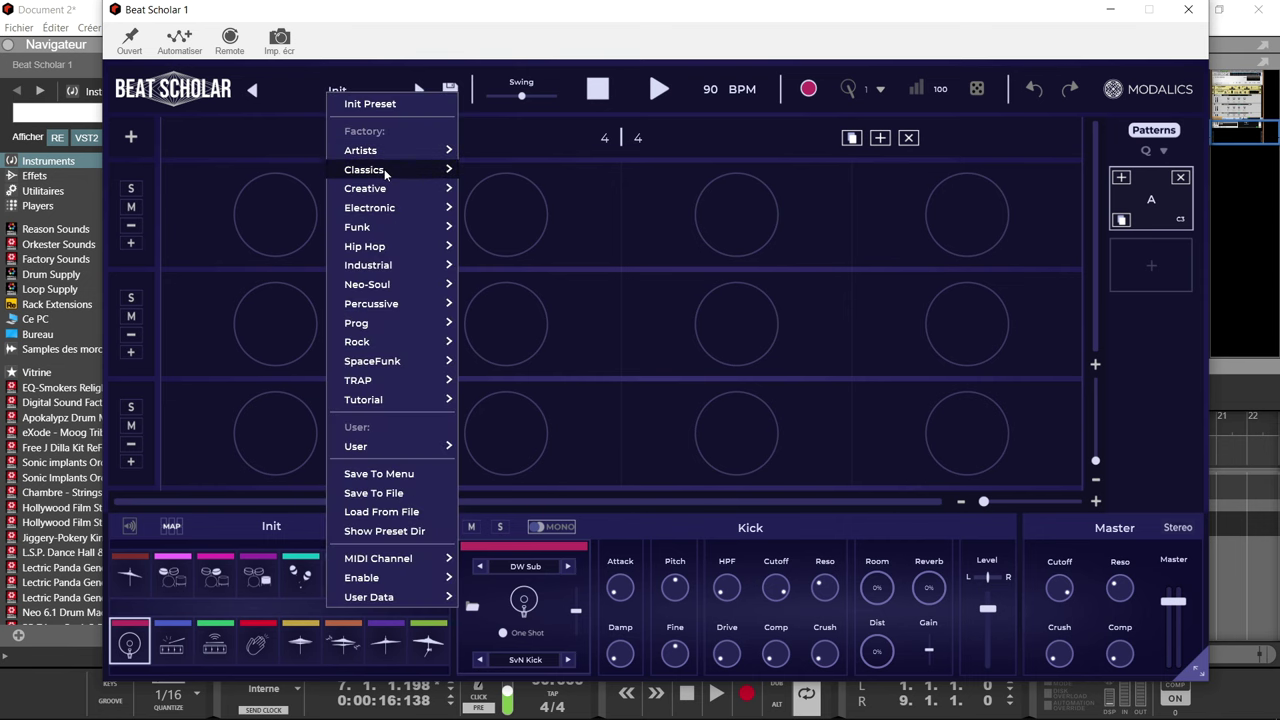
pyautogui.moveTo(383, 151)
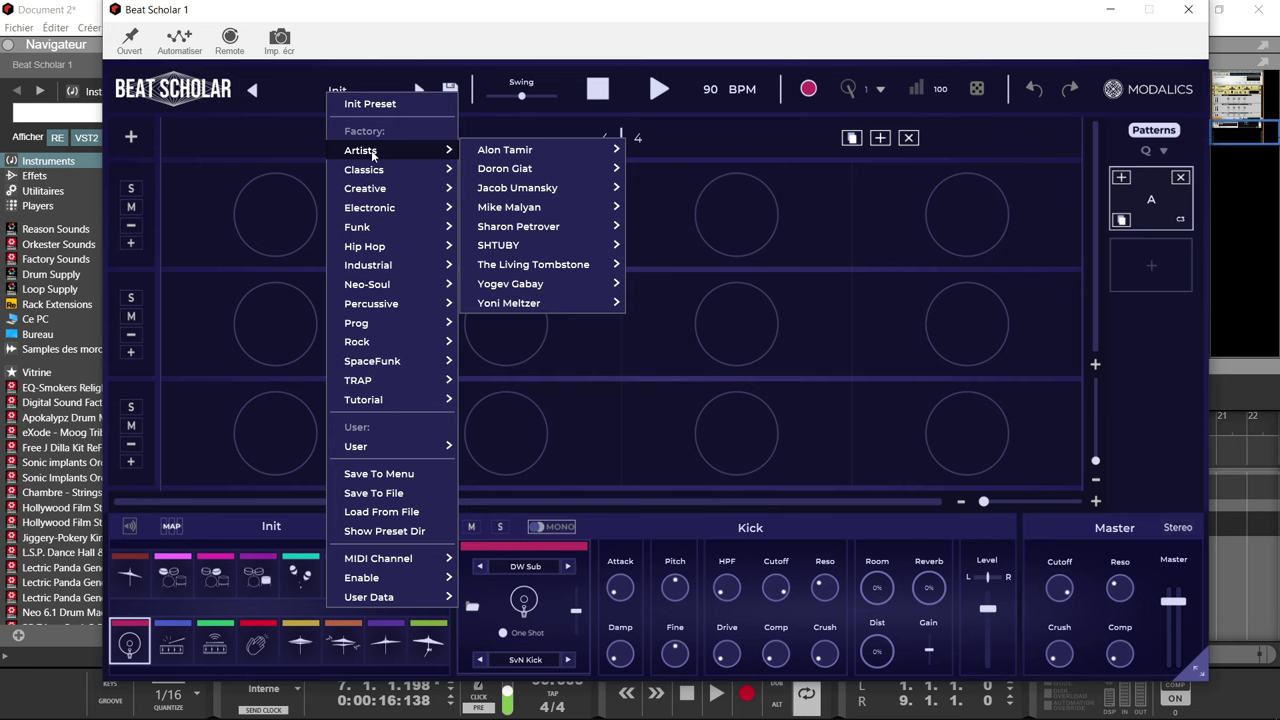
pyautogui.moveTo(377, 175)
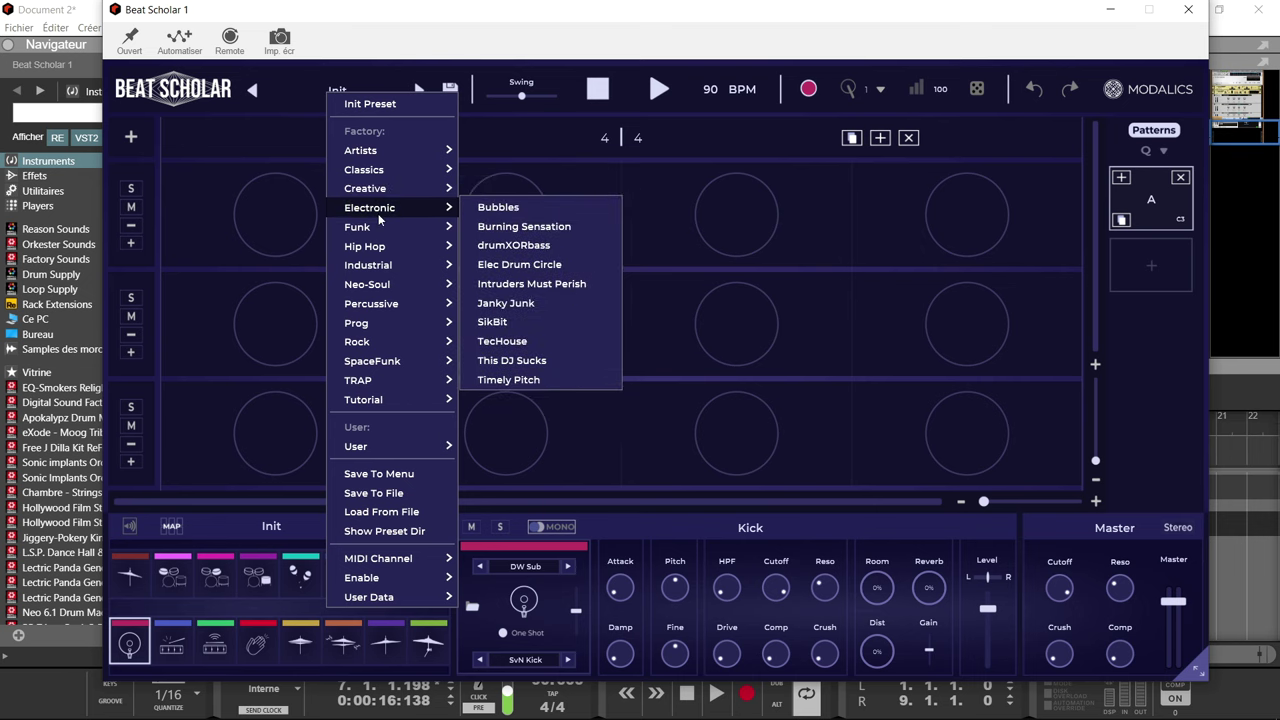
pyautogui.moveTo(381, 252)
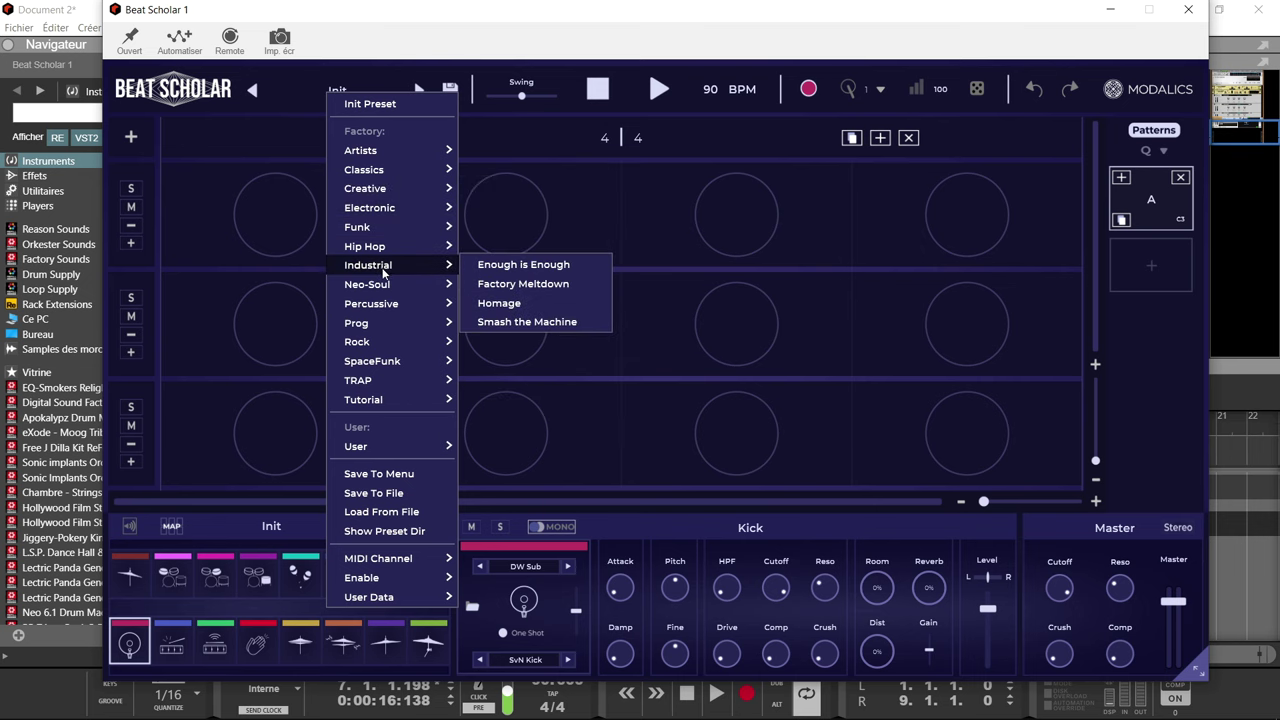
pyautogui.moveTo(383, 287)
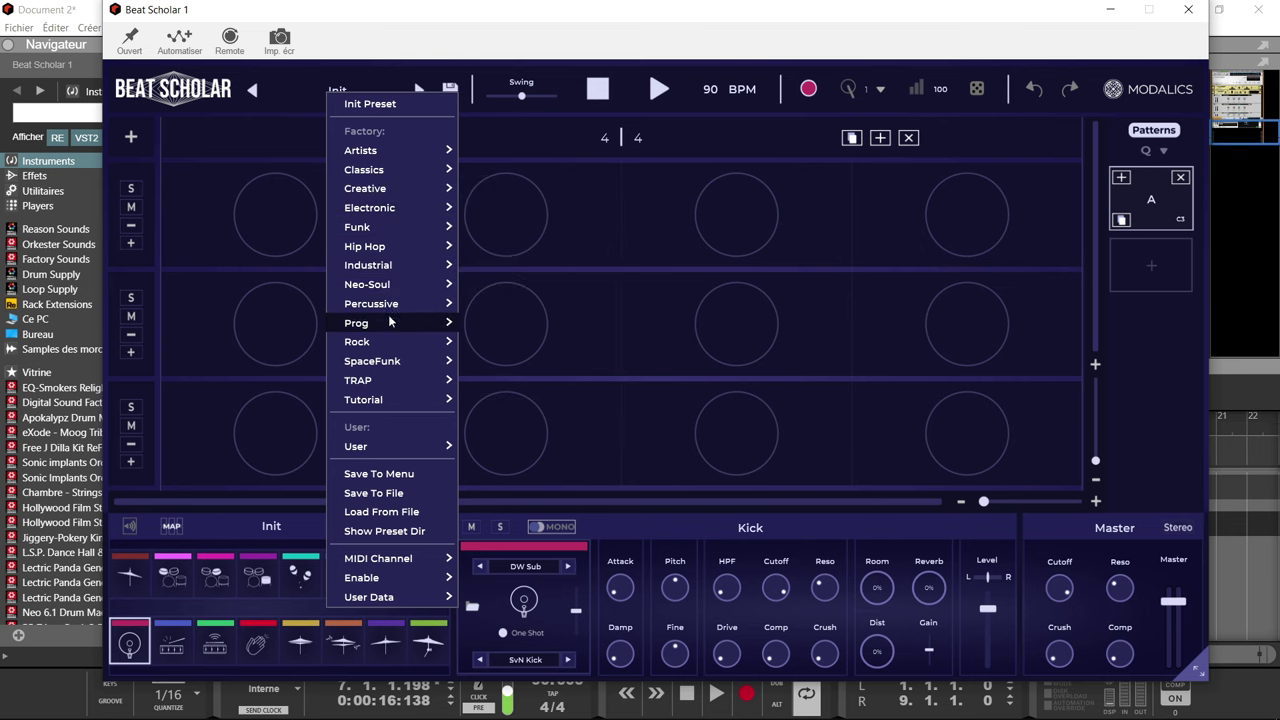
pyautogui.moveTo(391, 340)
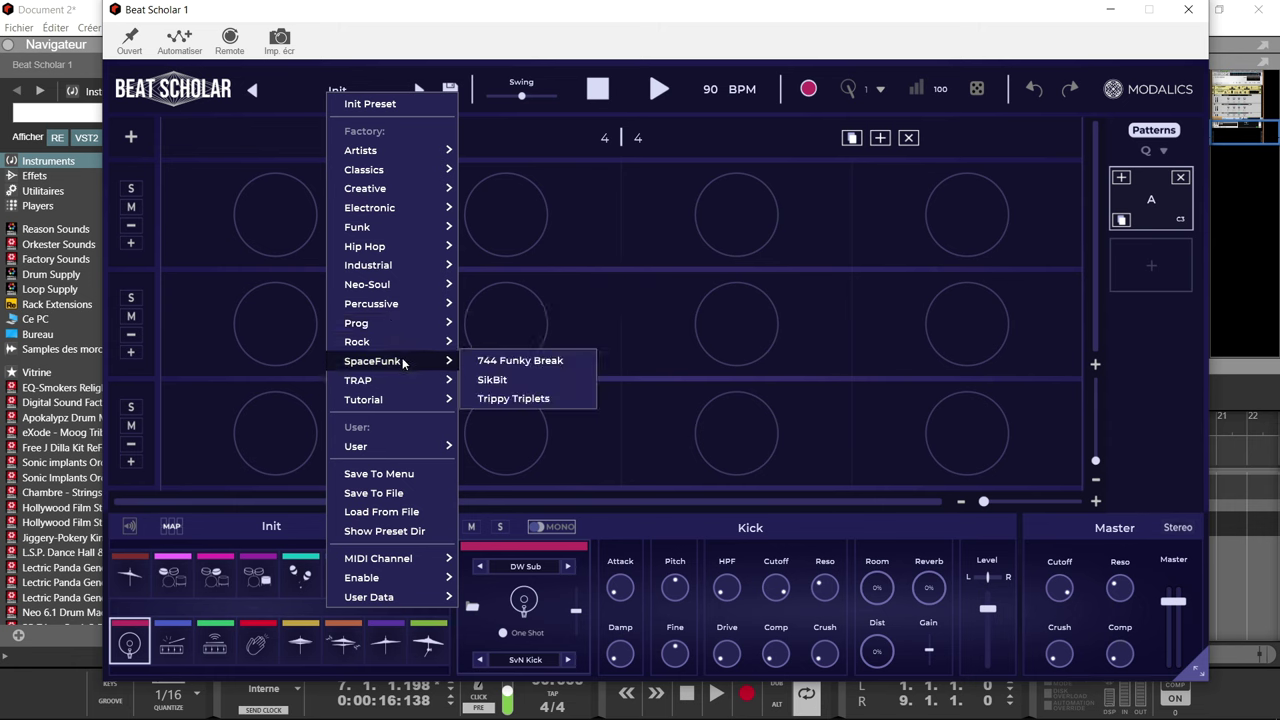
pyautogui.moveTo(403, 384)
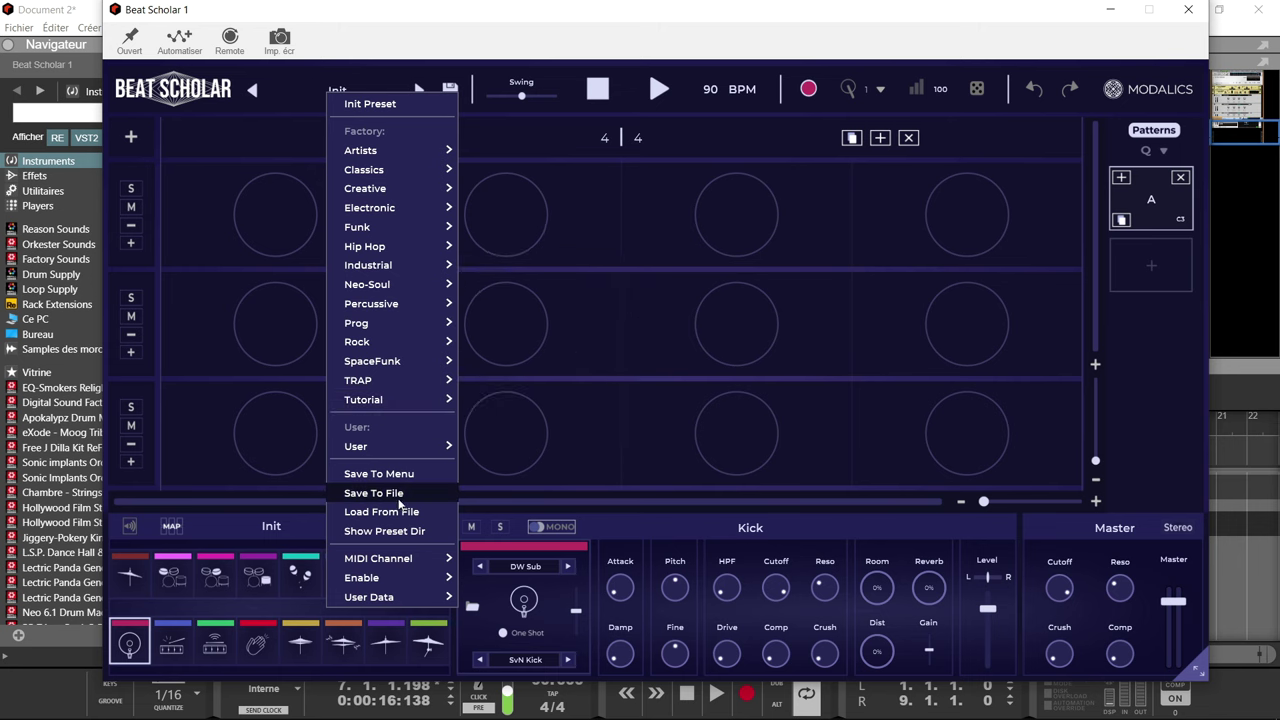
pyautogui.moveTo(422, 562)
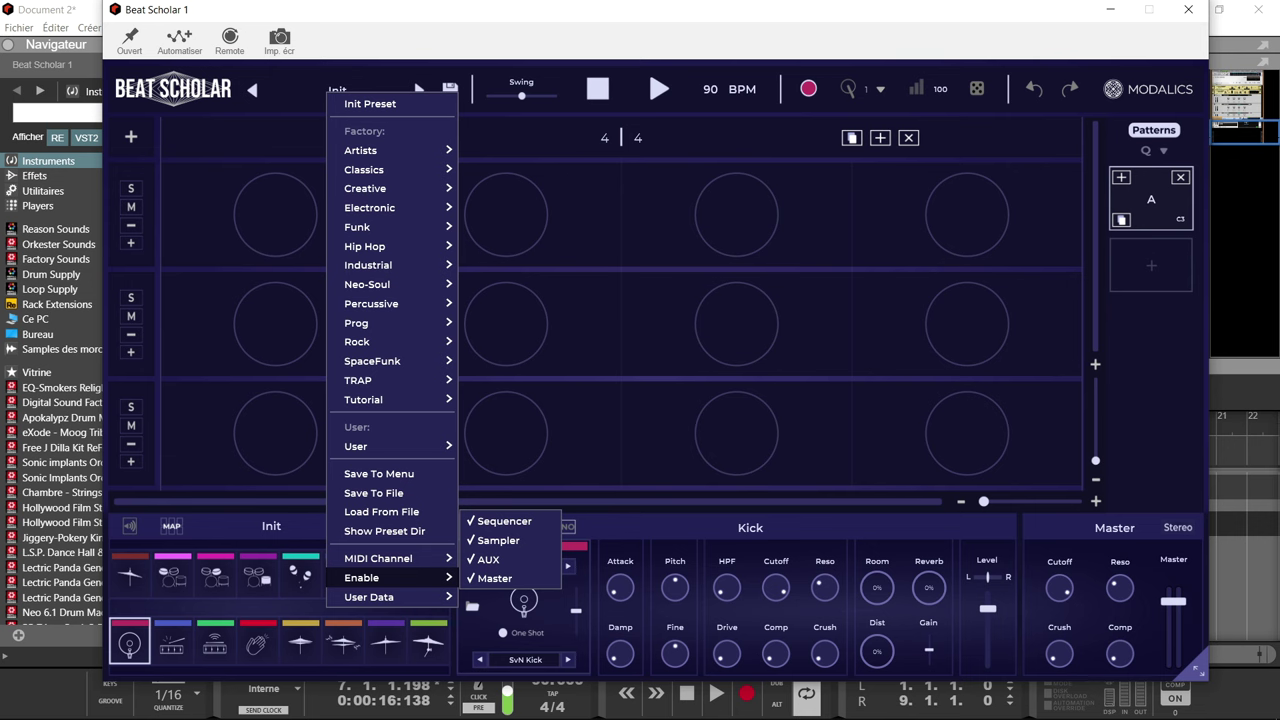
pyautogui.click(349, 86)
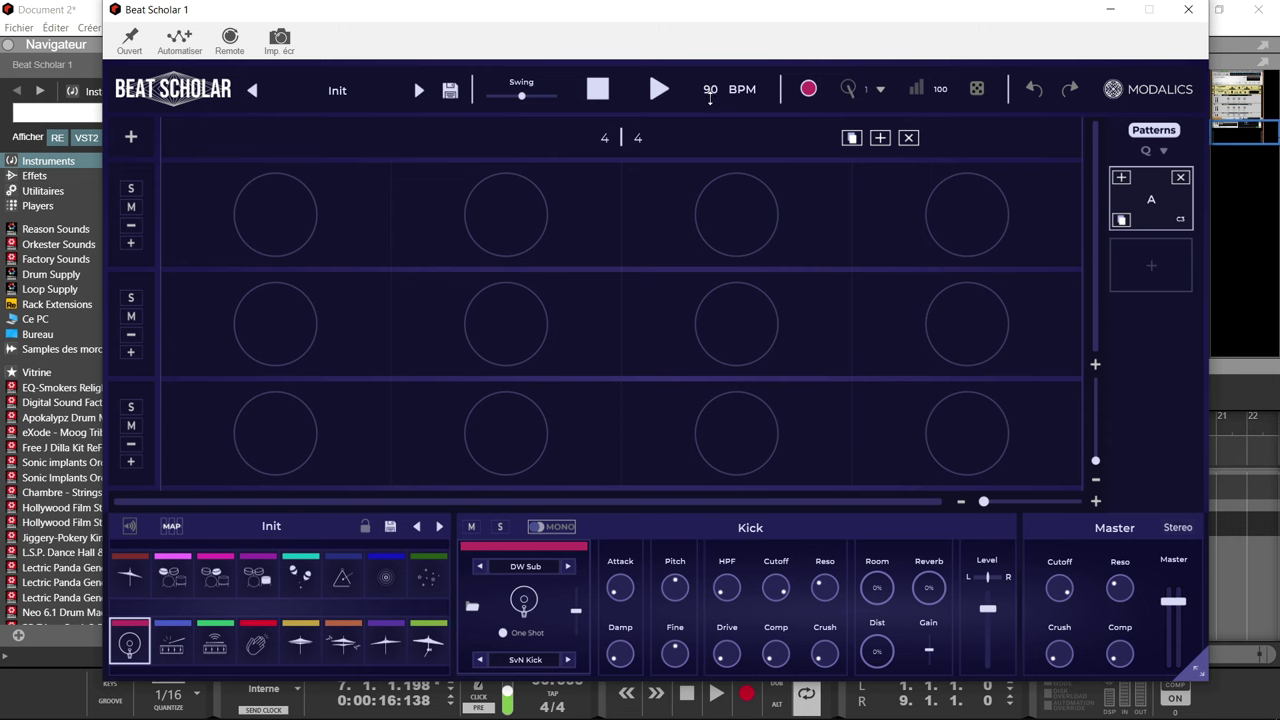
# - Select the kit pads in turn from Snare to Ride to check the colour indicator, and reselect the Kick pad
pyautogui.click(807, 91)
pyautogui.click(172, 645)
pyautogui.click(216, 640)
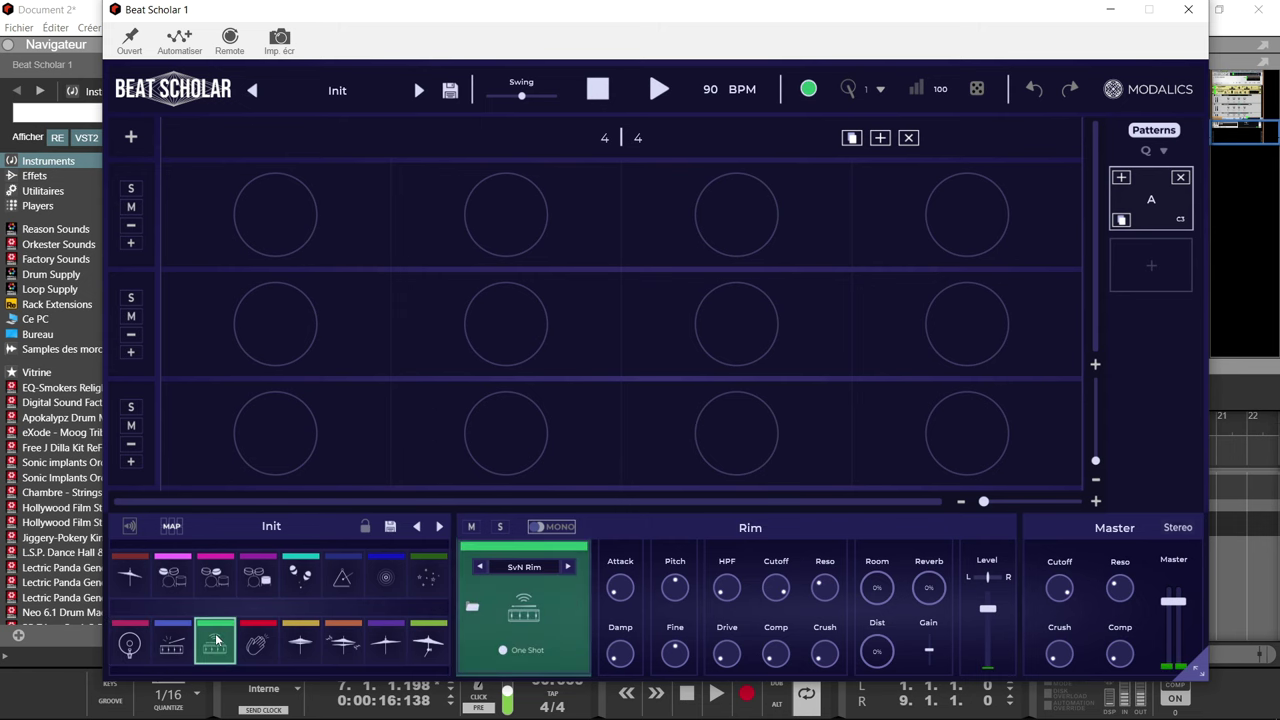
pyautogui.click(256, 645)
pyautogui.click(285, 646)
pyautogui.click(330, 646)
pyautogui.click(385, 645)
pyautogui.click(424, 642)
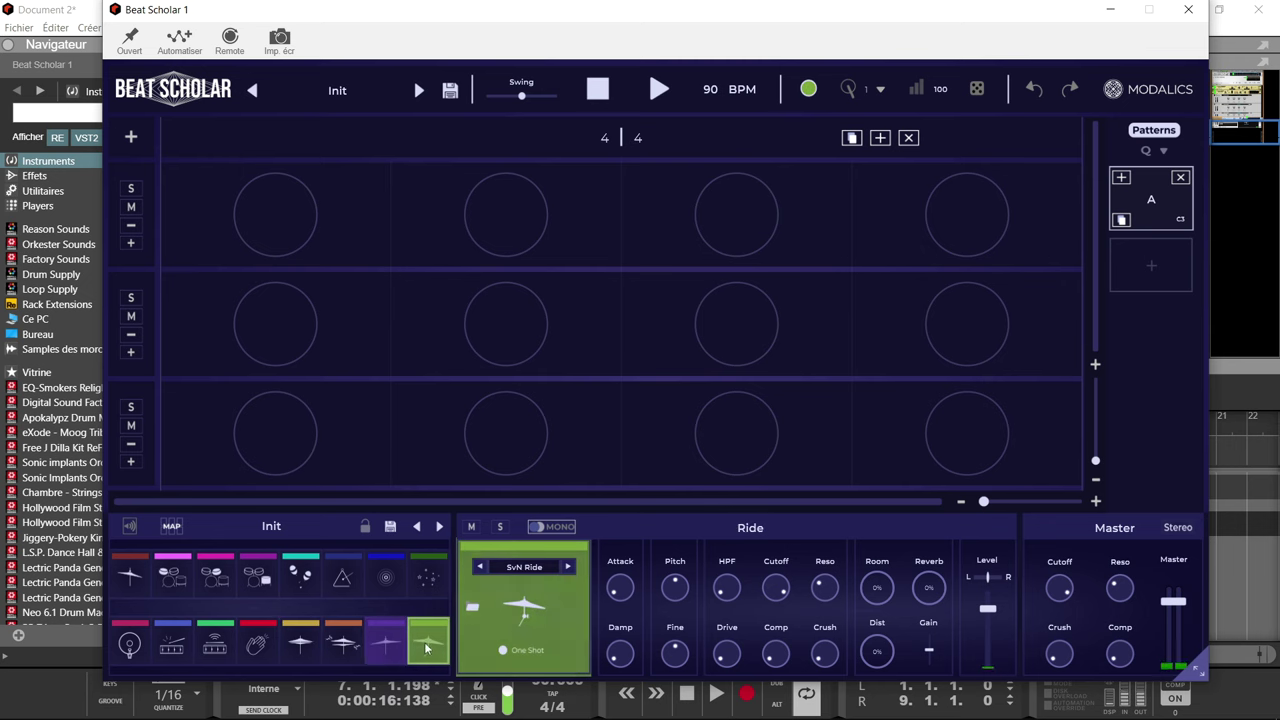
pyautogui.click(129, 645)
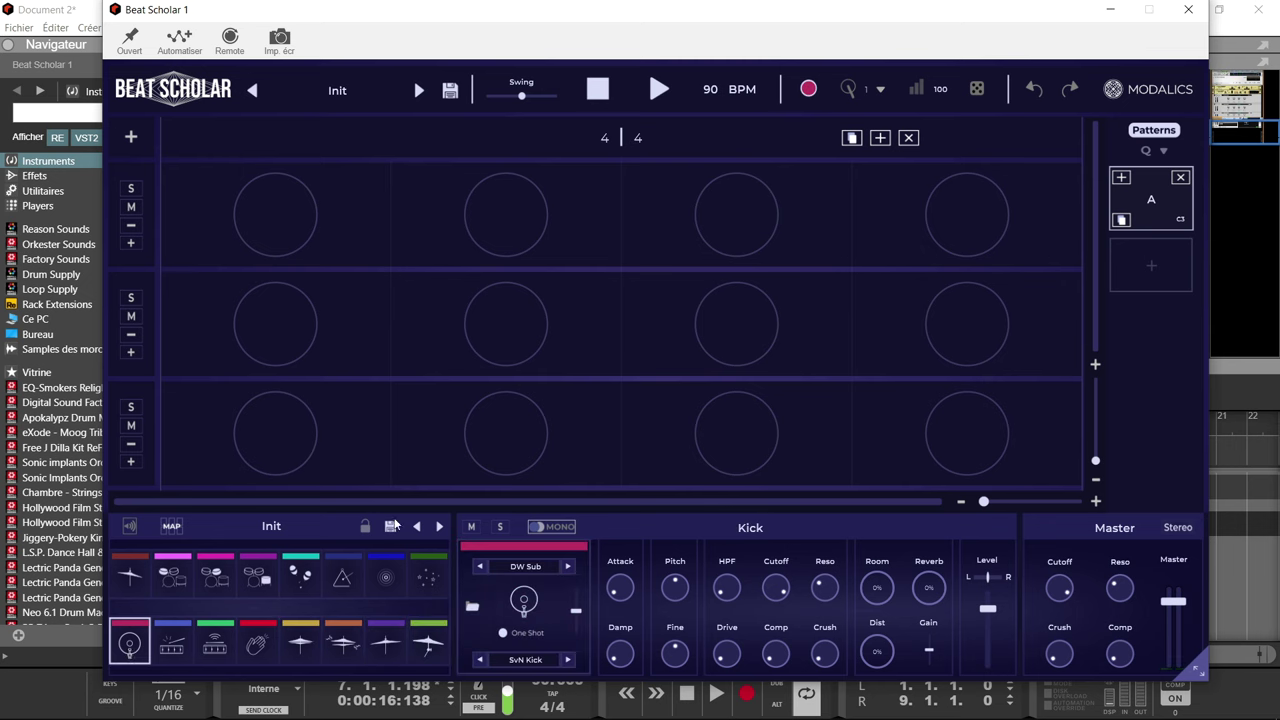
# - Turn on the quantize option for recording and briefly play the empty pattern A
pyautogui.click(848, 89)
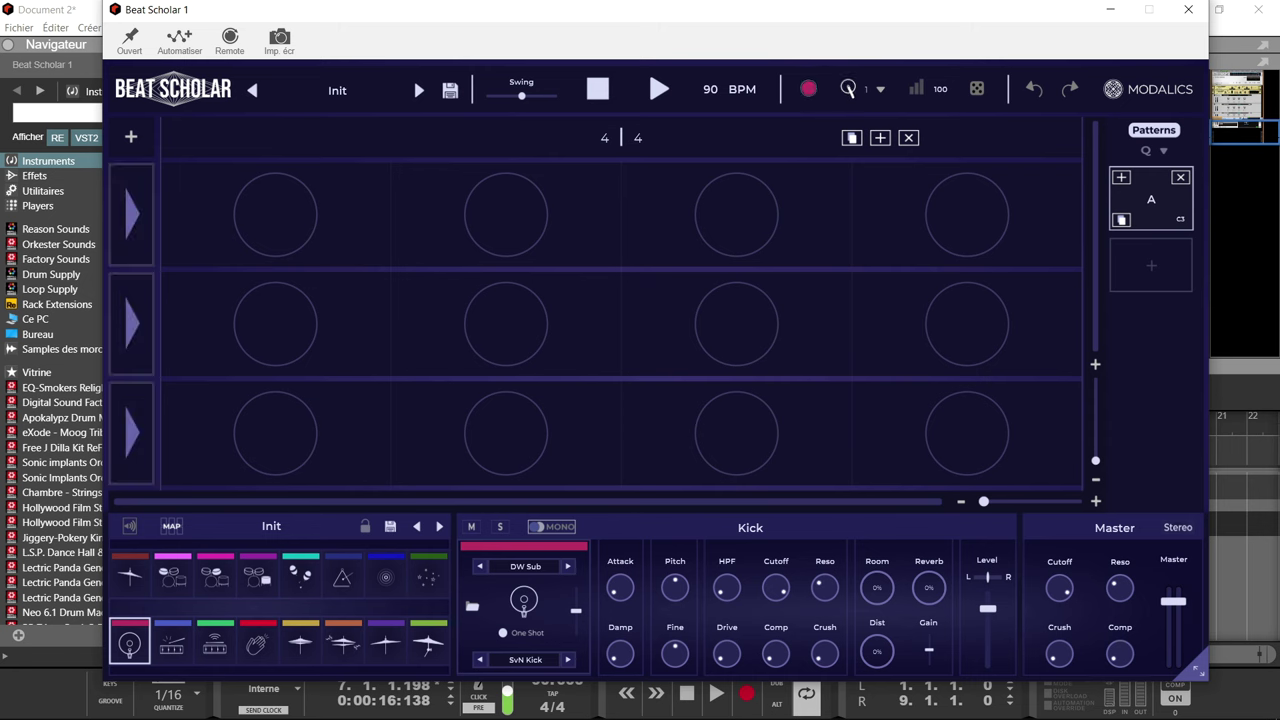
pyautogui.moveTo(275, 214); pyautogui.dragTo(325, 104)
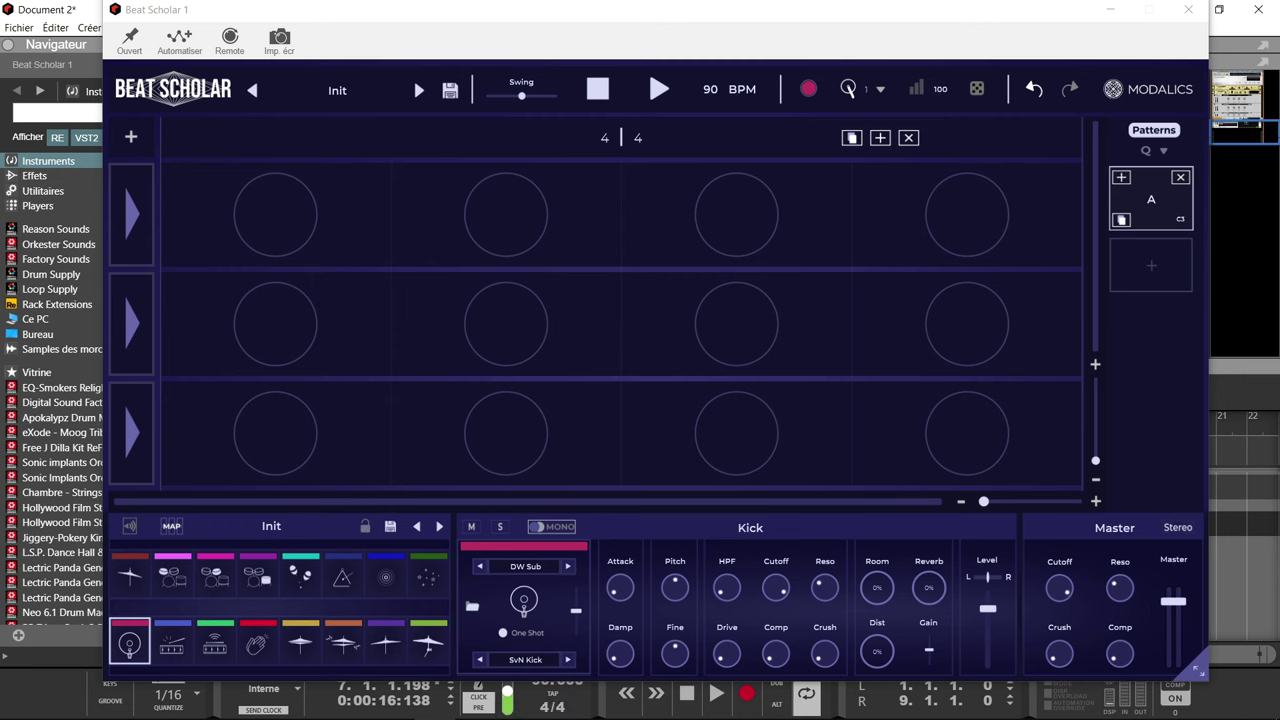
pyautogui.click(659, 89)
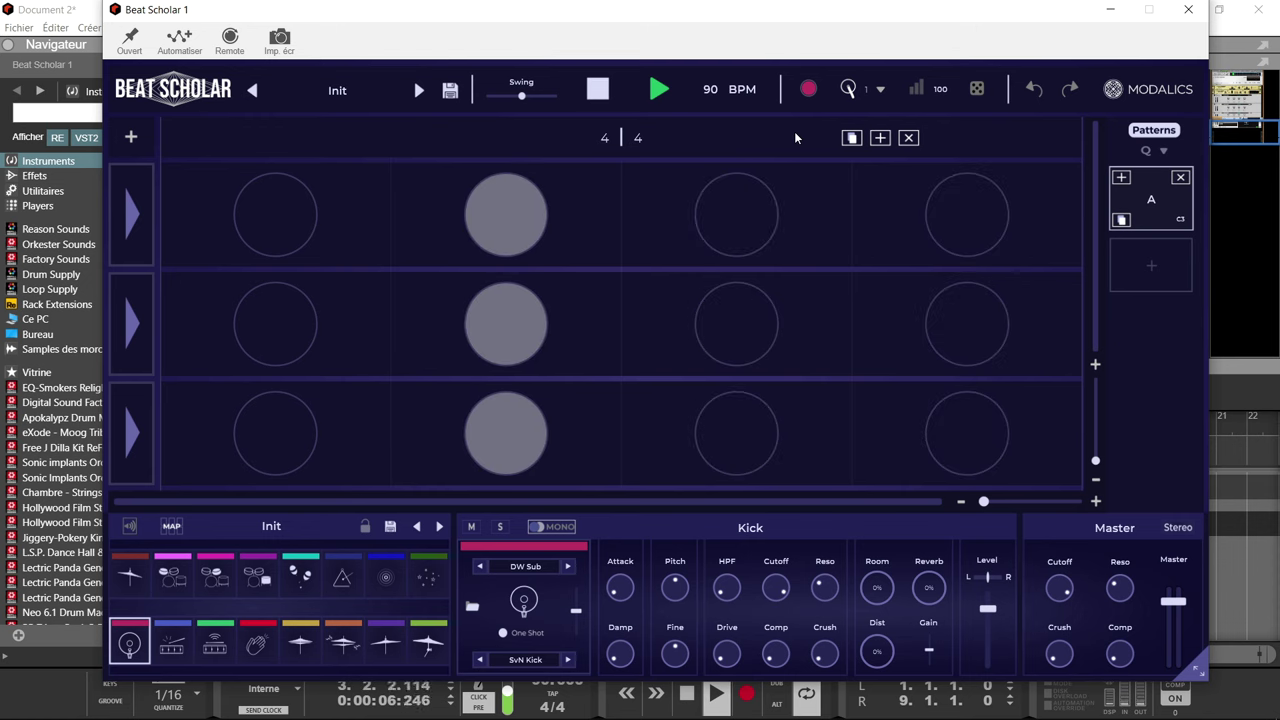
pyautogui.press('space')
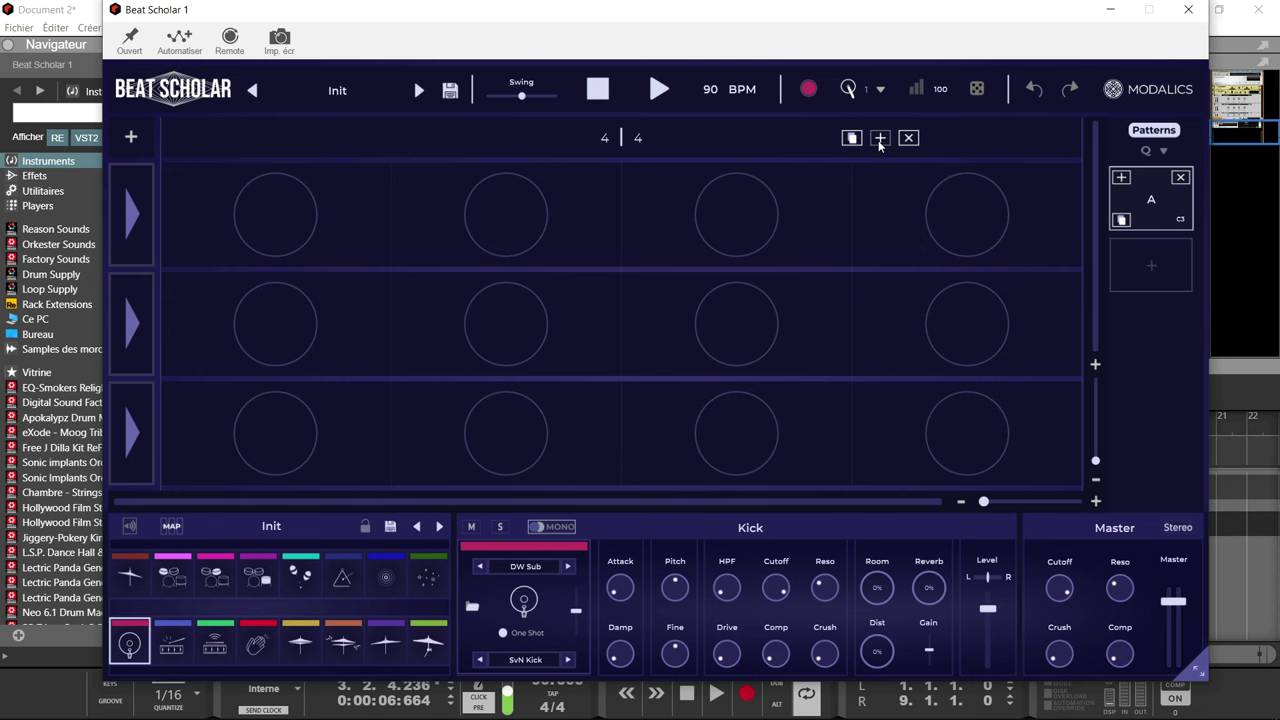
# - Add three more 4/4 measures to pattern A in the sequencer
pyautogui.click(880, 138)
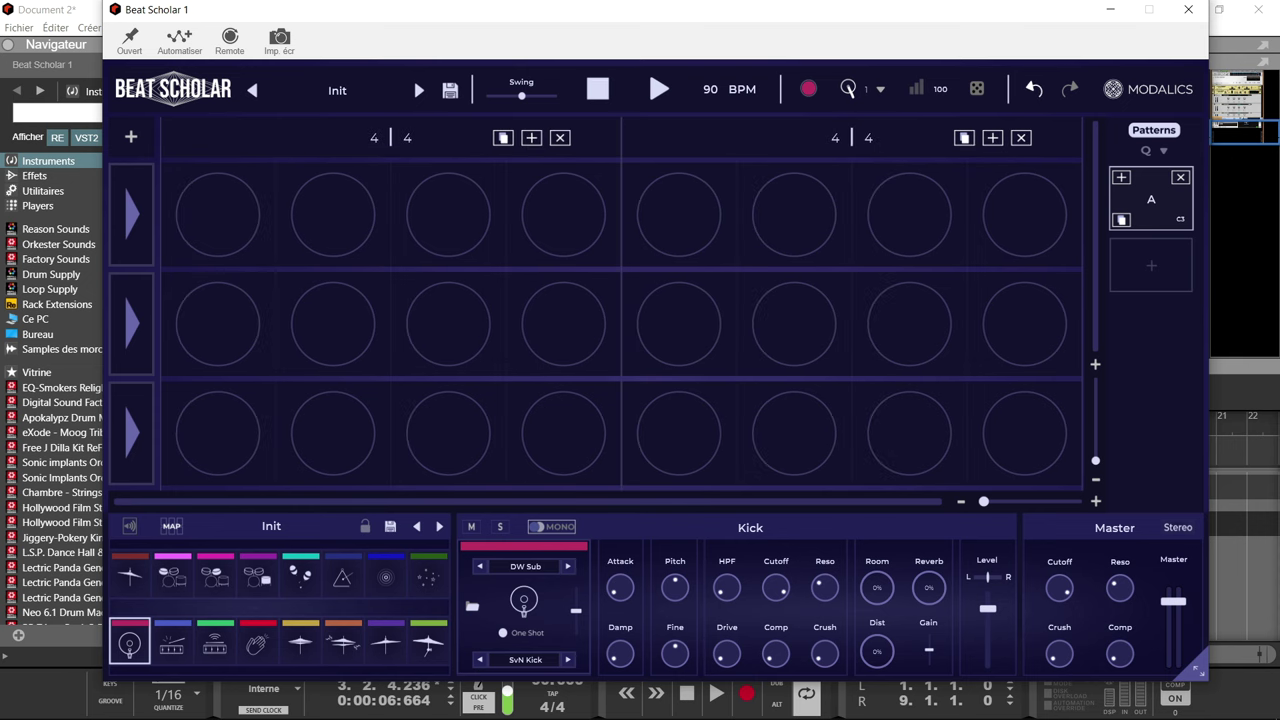
pyautogui.click(991, 138)
pyautogui.click(1028, 138)
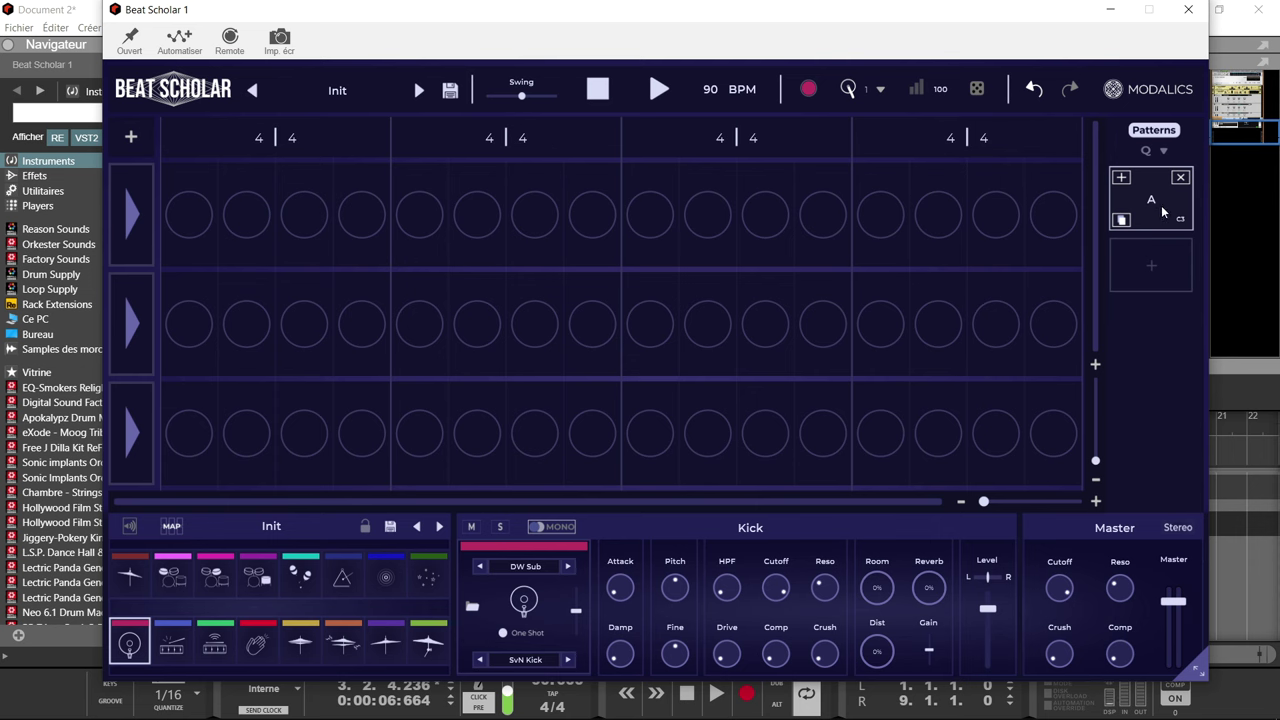
# - Create pattern B and extend it with three additional 4/4 measures
pyautogui.click(1122, 178)
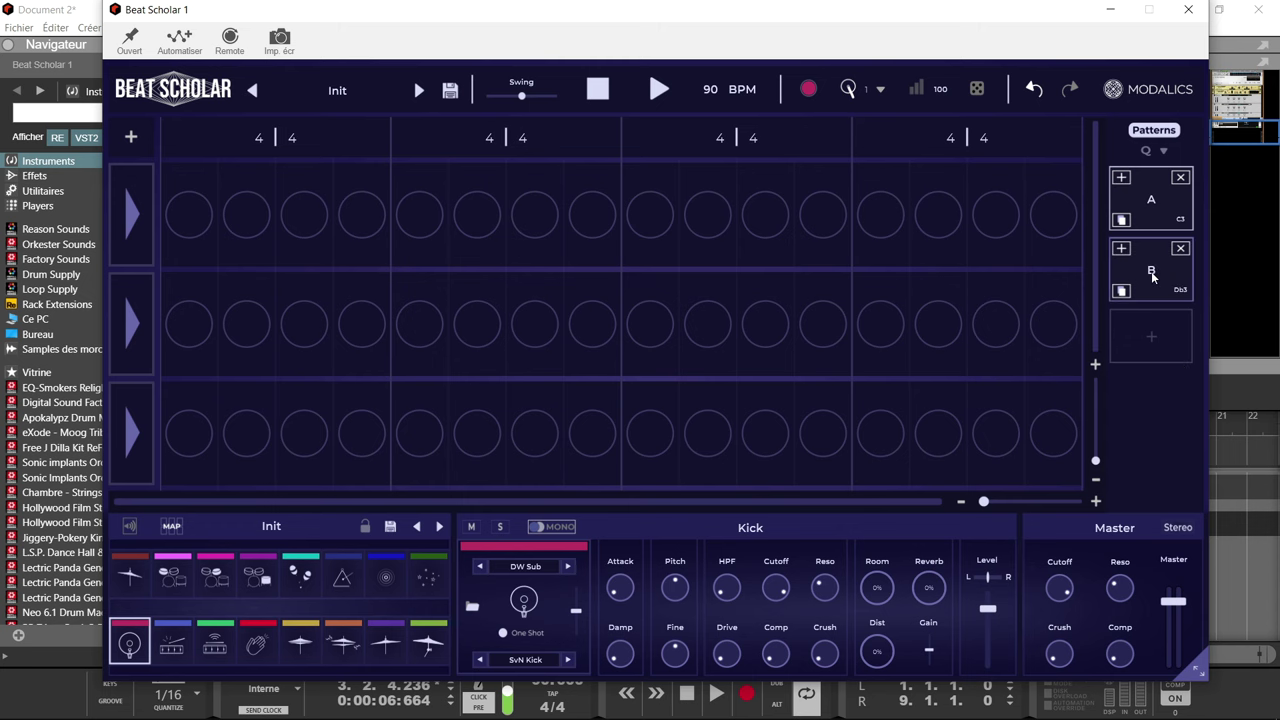
pyautogui.click(1152, 273)
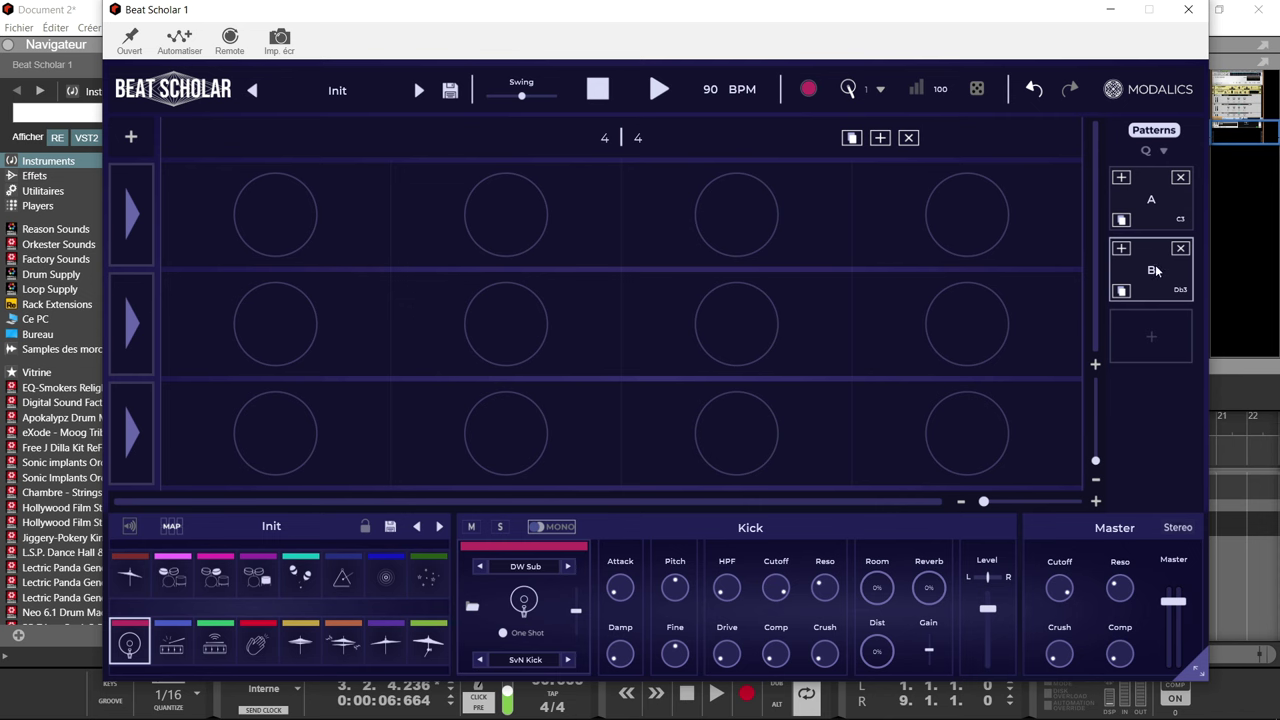
pyautogui.click(880, 138)
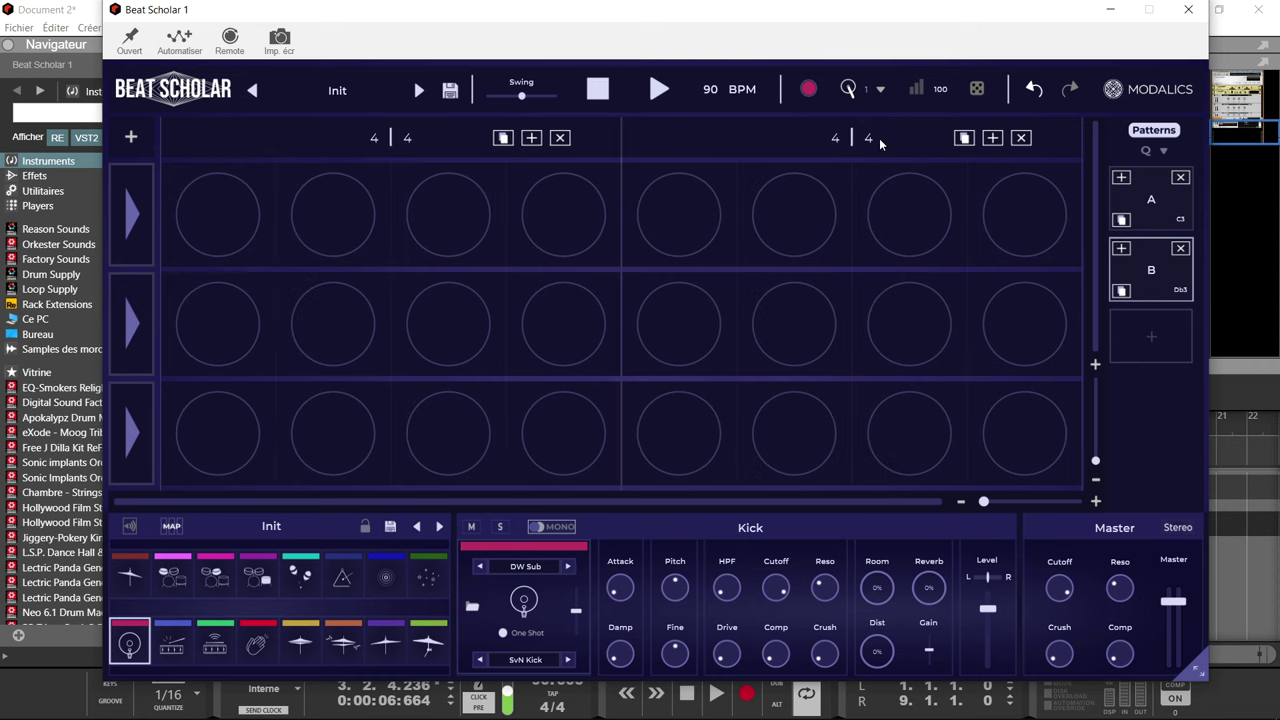
pyautogui.click(992, 137)
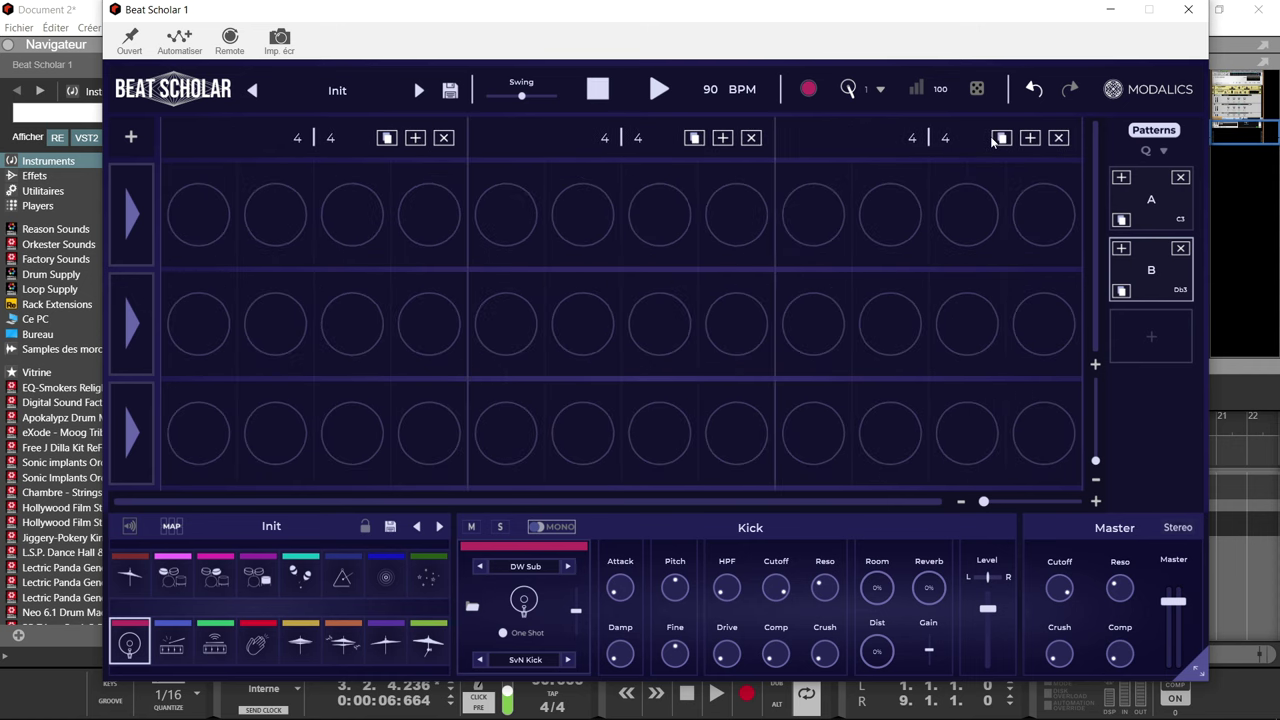
pyautogui.click(1030, 138)
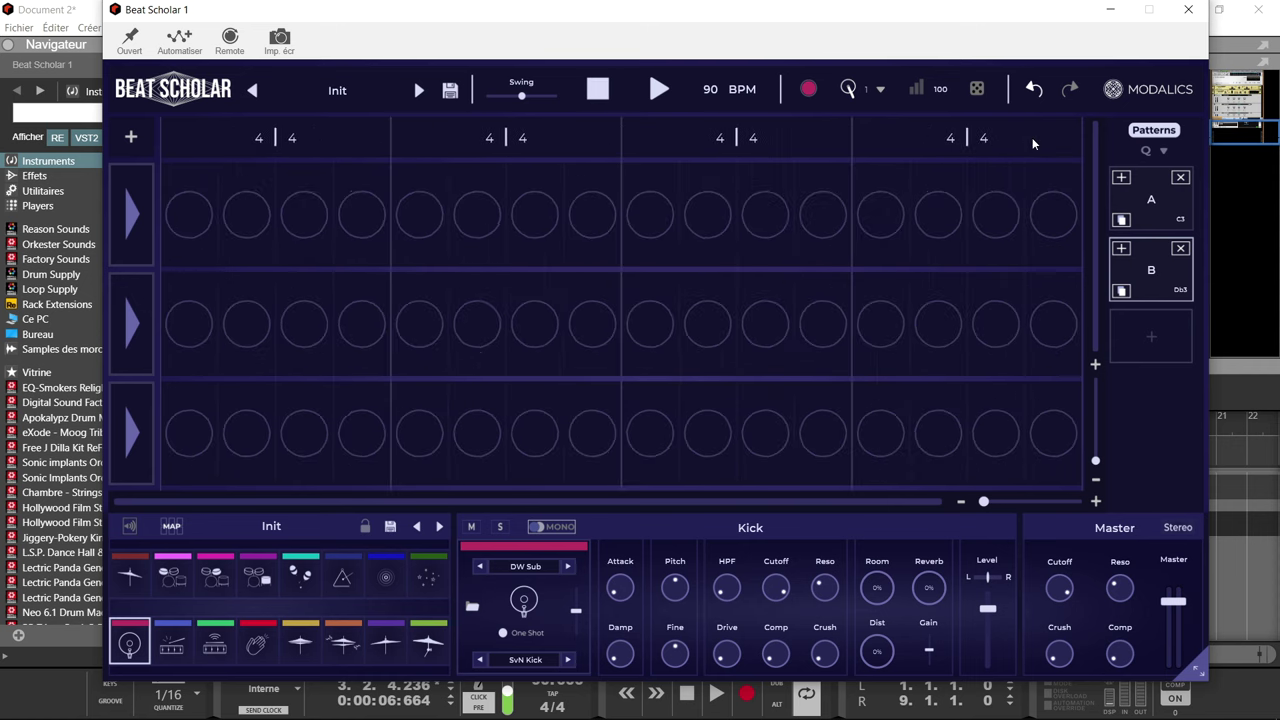
# - Remove the three extra measures from pattern B and delete the pattern
pyautogui.moveTo(984, 501); pyautogui.dragTo(1010, 505)
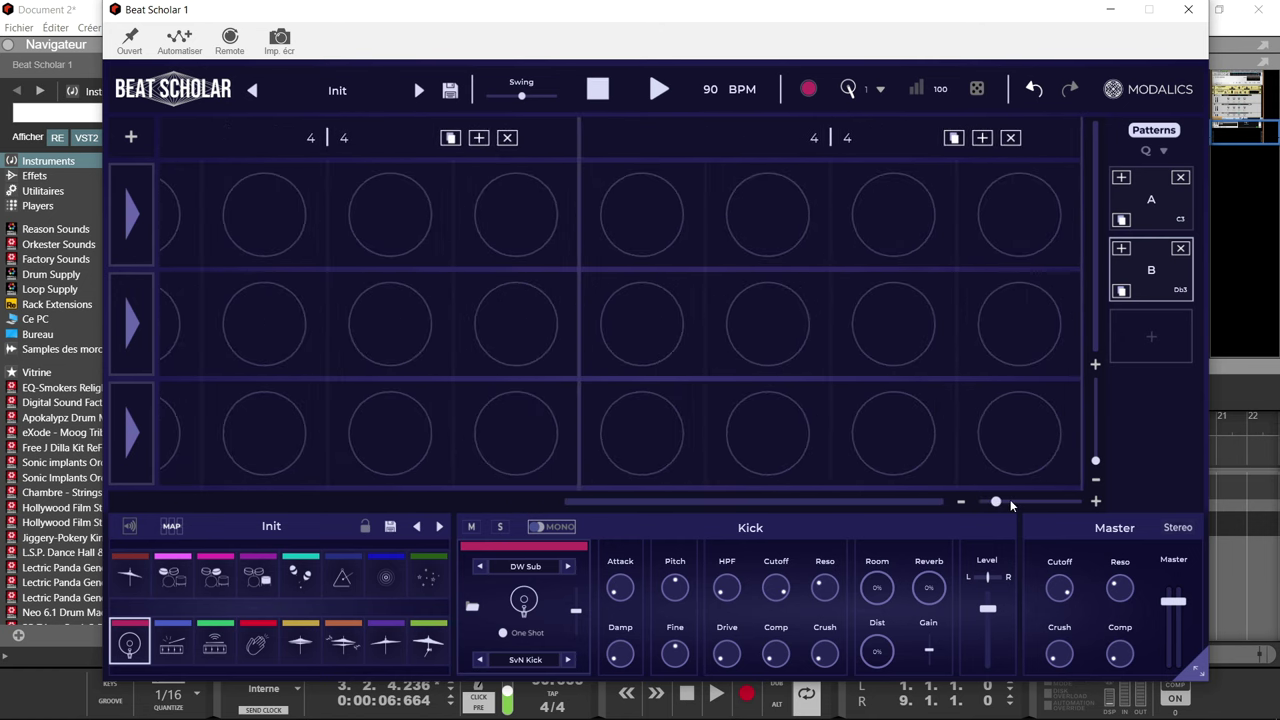
pyautogui.click(1011, 138)
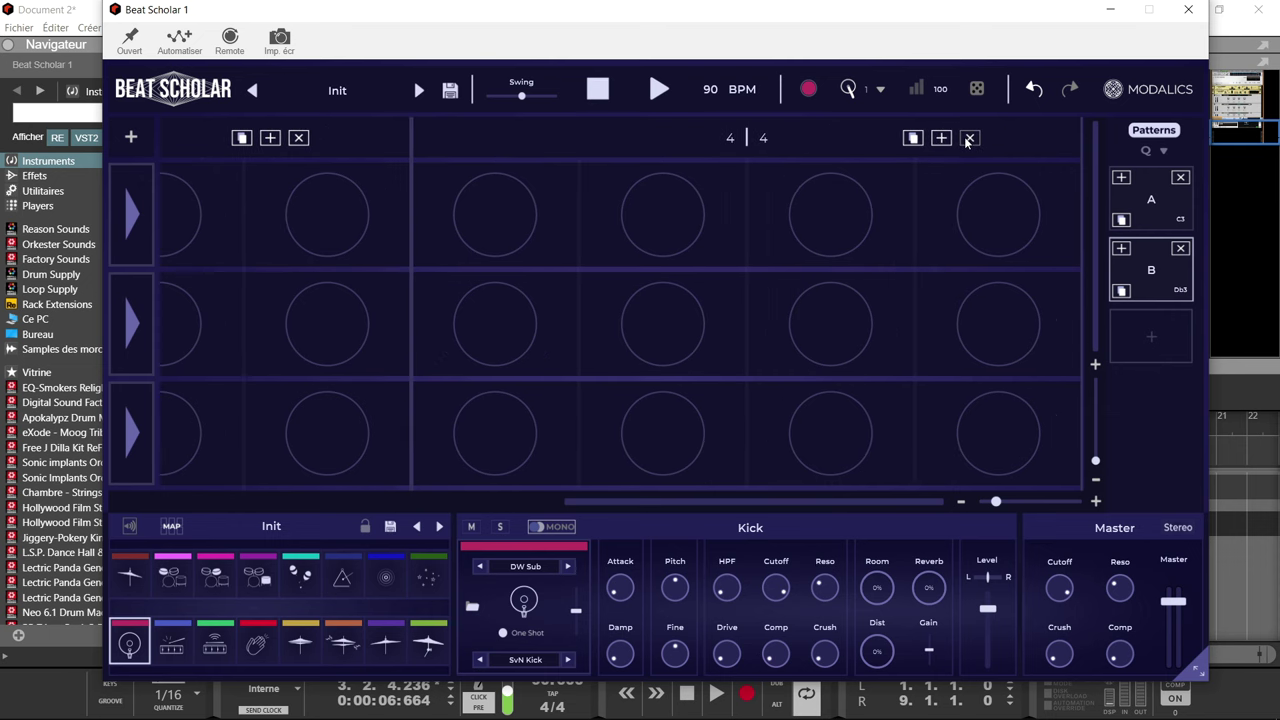
pyautogui.click(969, 138)
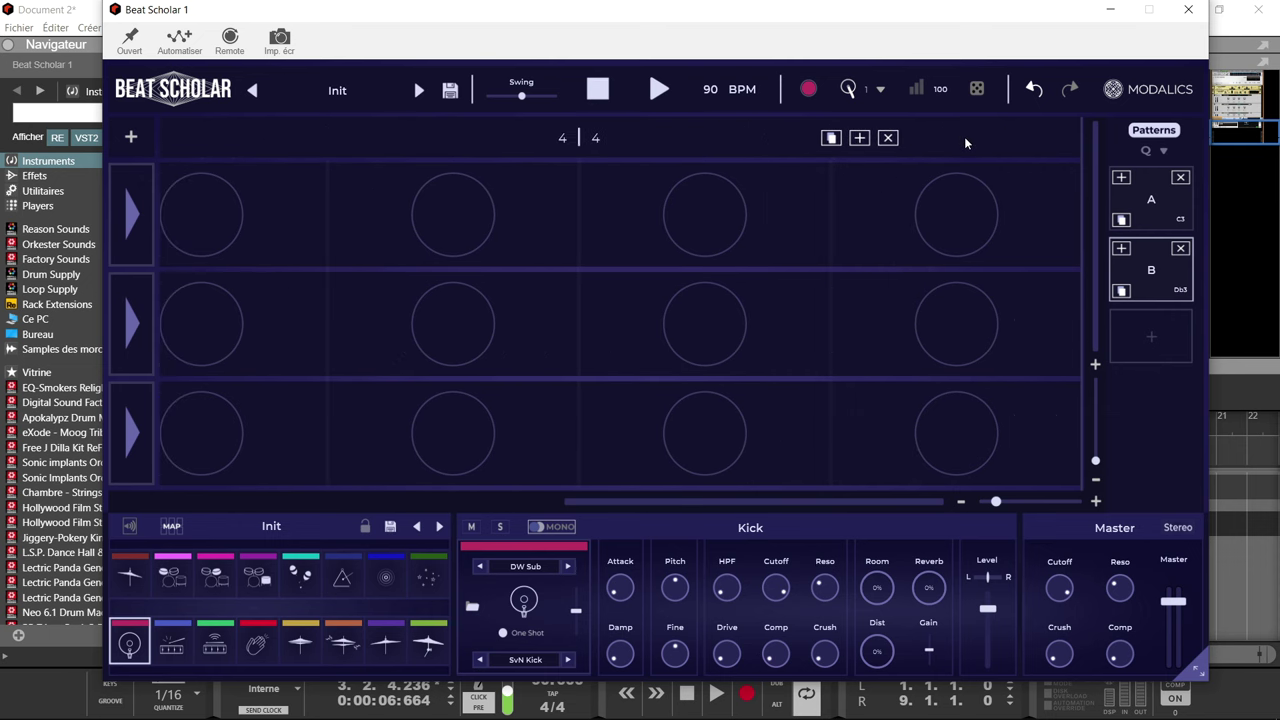
pyautogui.click(888, 138)
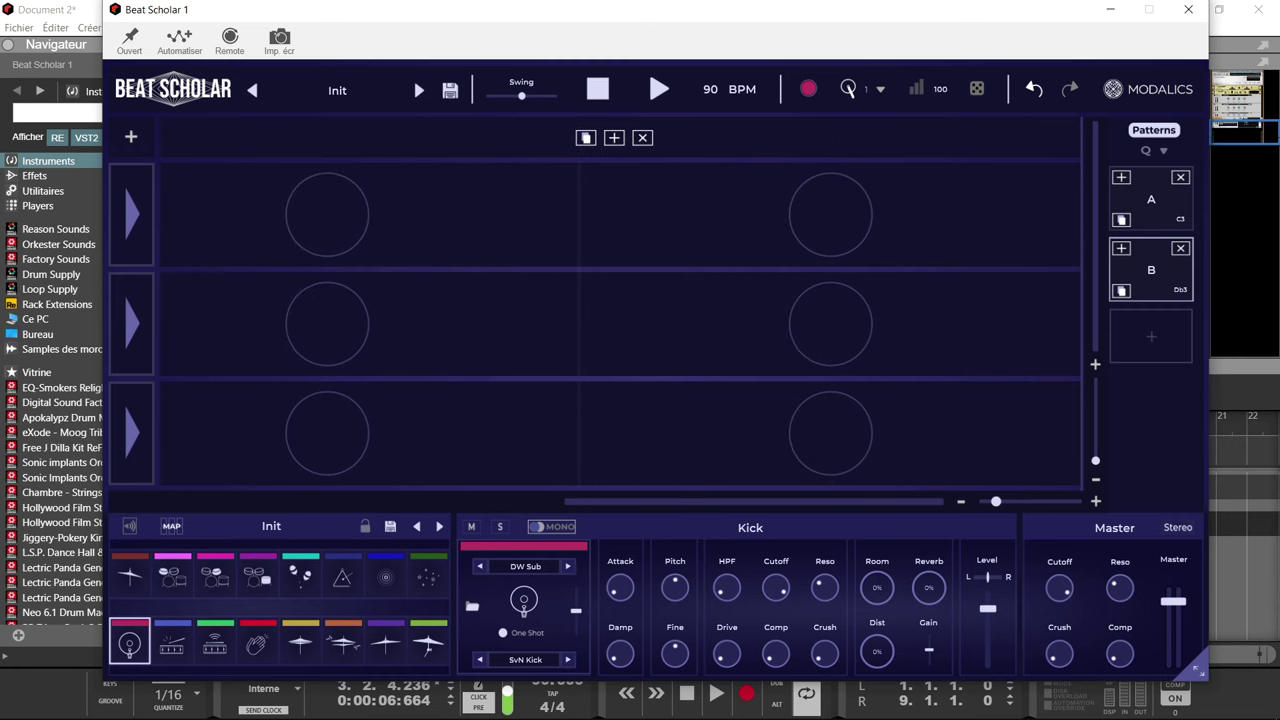
pyautogui.moveTo(996, 501); pyautogui.dragTo(956, 502)
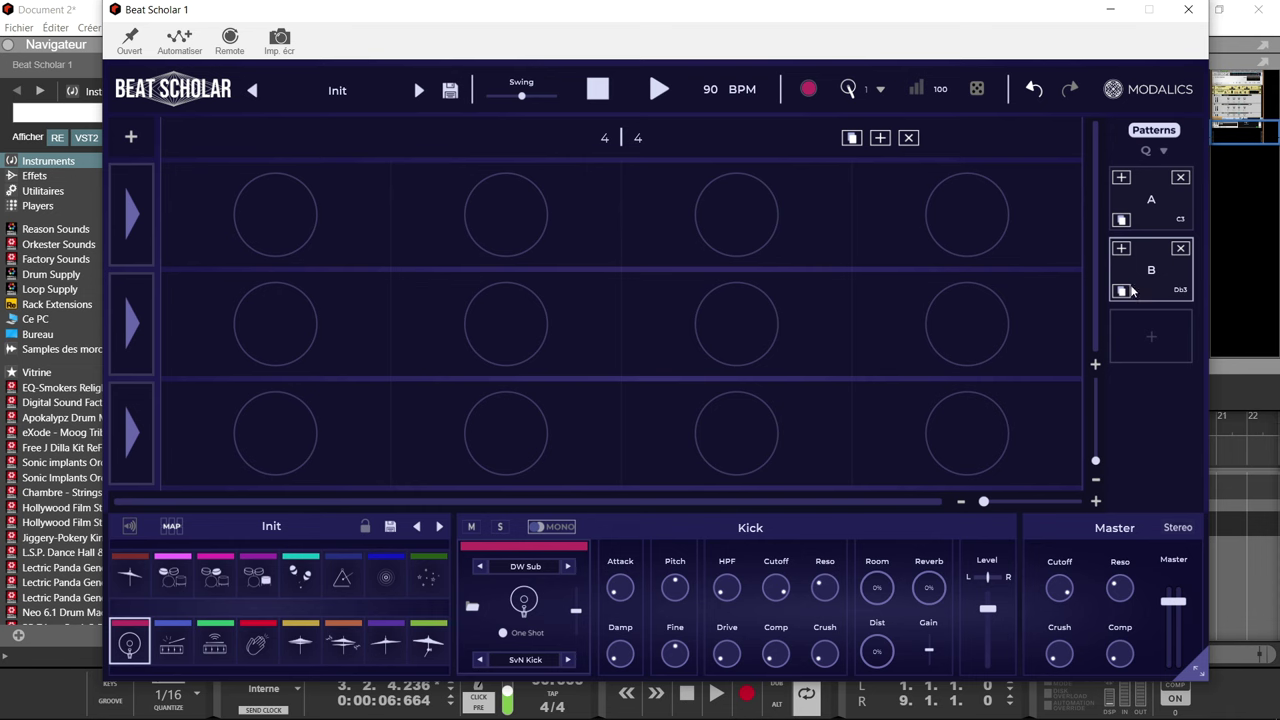
pyautogui.click(1181, 250)
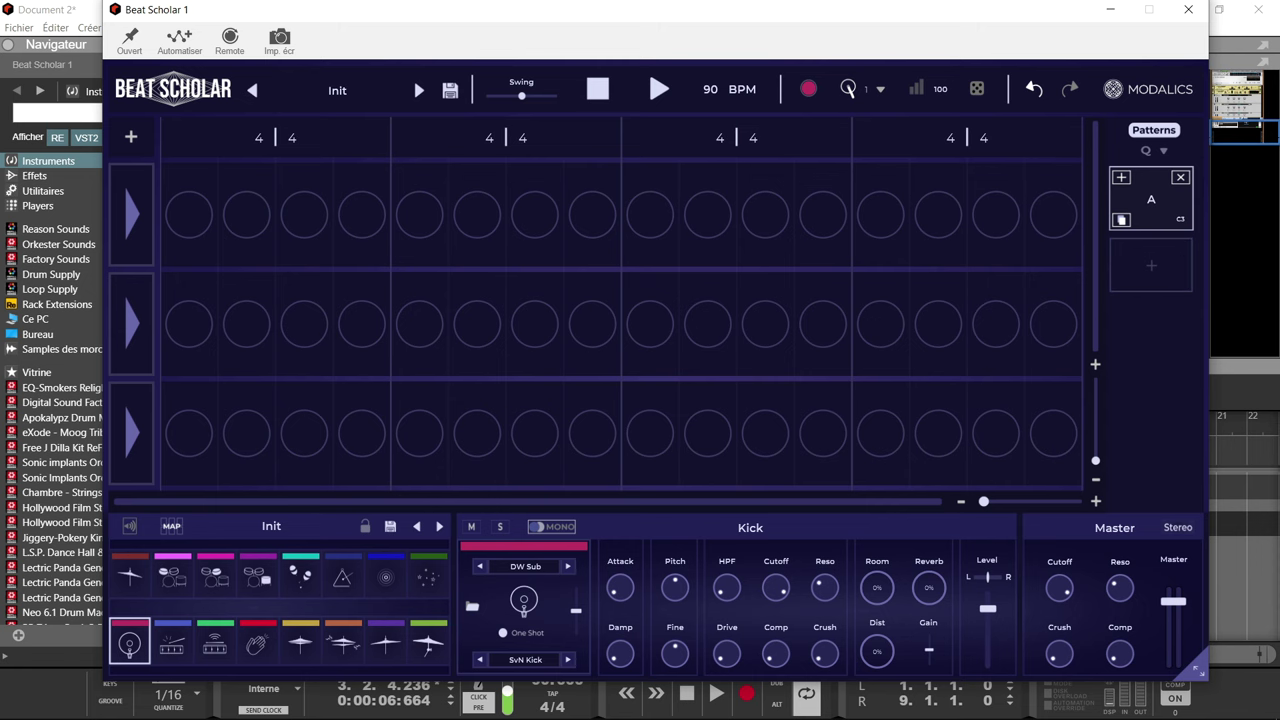
# - Reduce pattern A to a single measure and add one 4/4 measure after it
pyautogui.moveTo(983, 502); pyautogui.dragTo(990, 501)
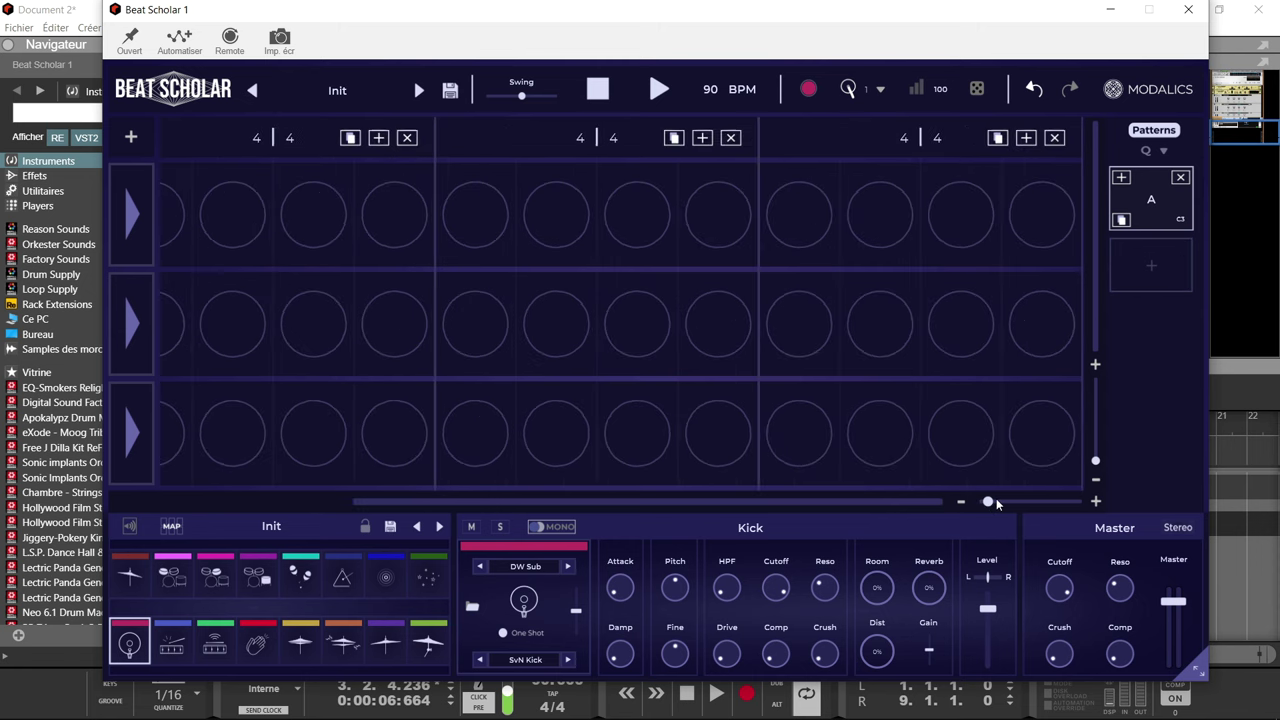
pyautogui.click(1017, 137)
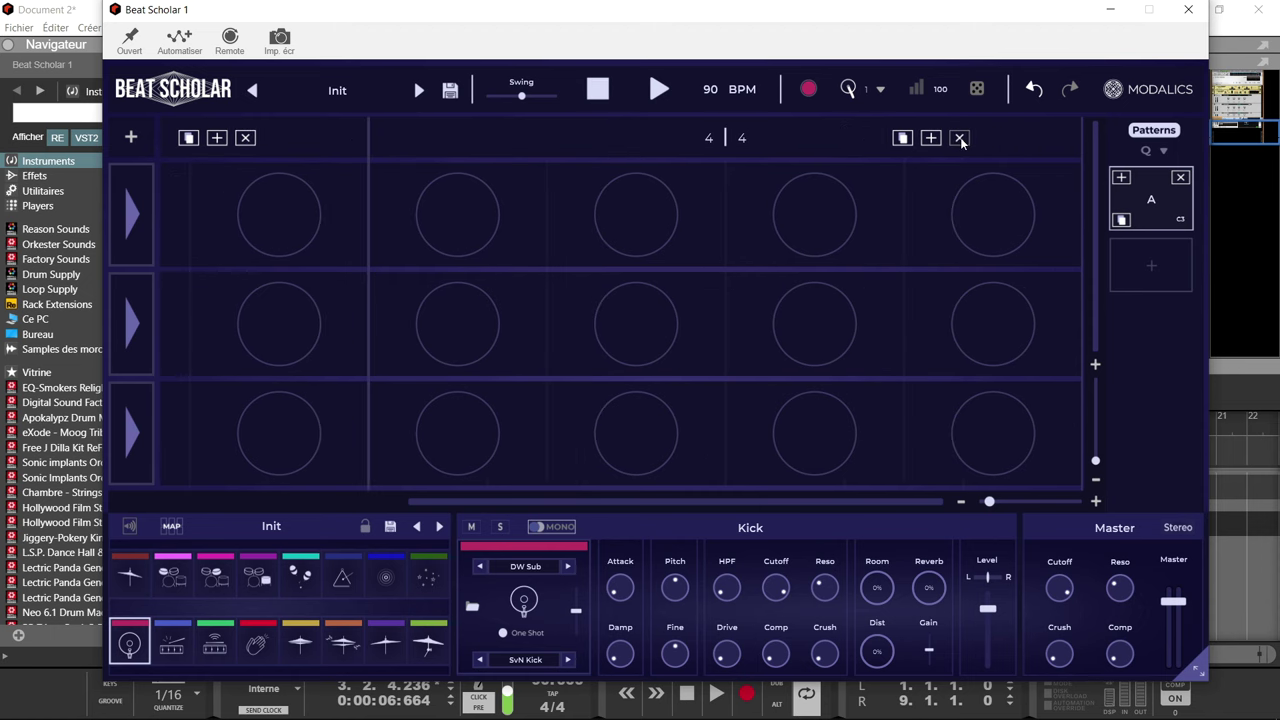
pyautogui.click(959, 137)
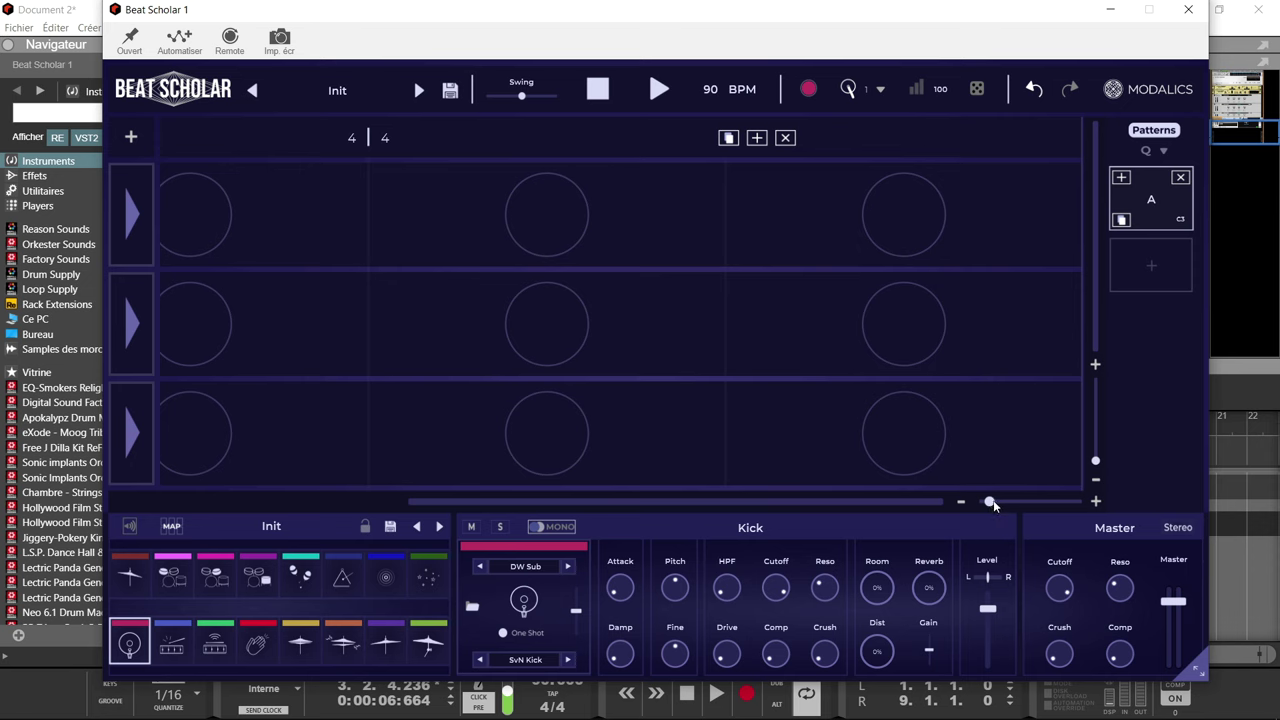
pyautogui.click(960, 501)
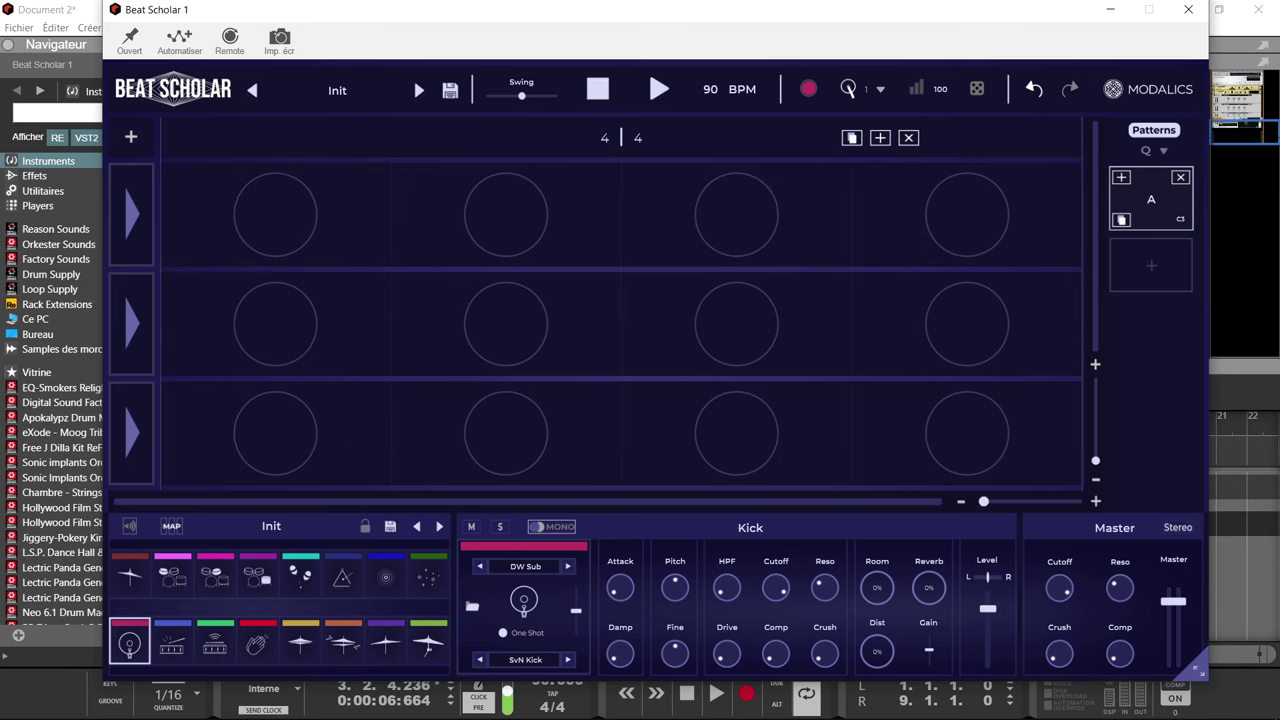
pyautogui.click(881, 138)
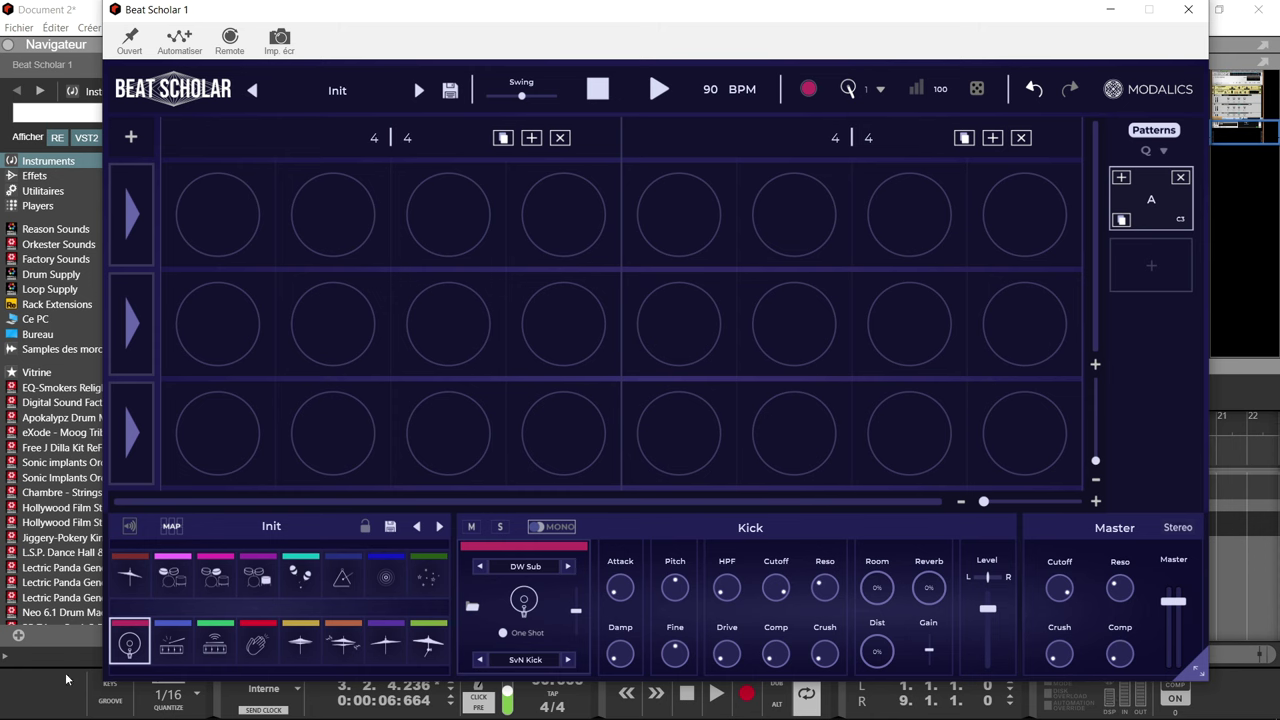
# - Review the factory kit preset categories from Acoustic Power to TRAP without loading a kit
pyautogui.click(273, 528)
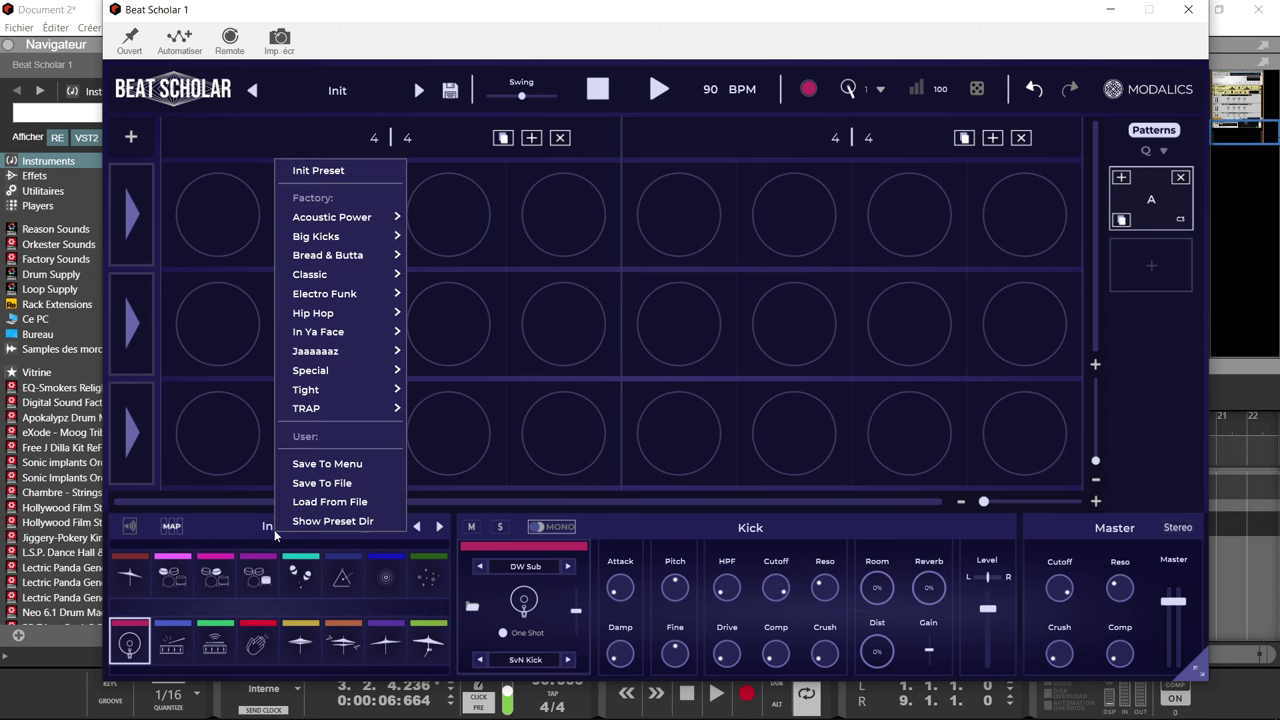
pyautogui.moveTo(332, 222)
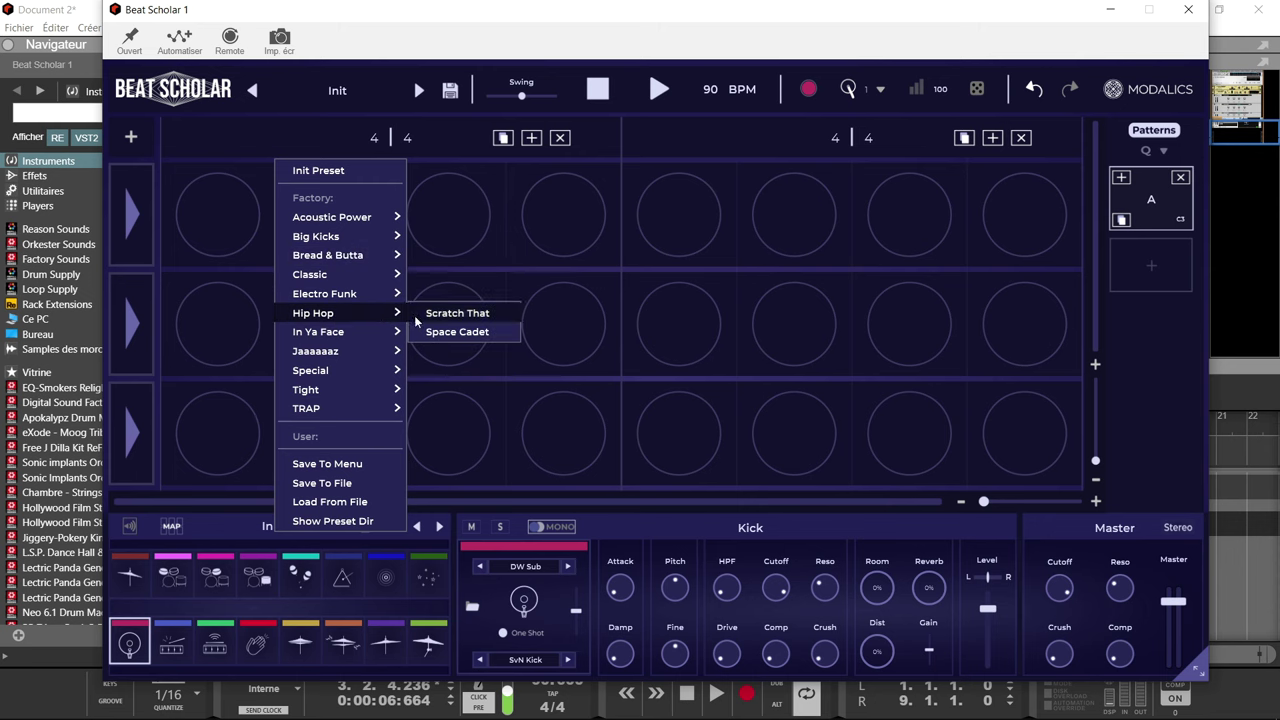
pyautogui.moveTo(352, 410)
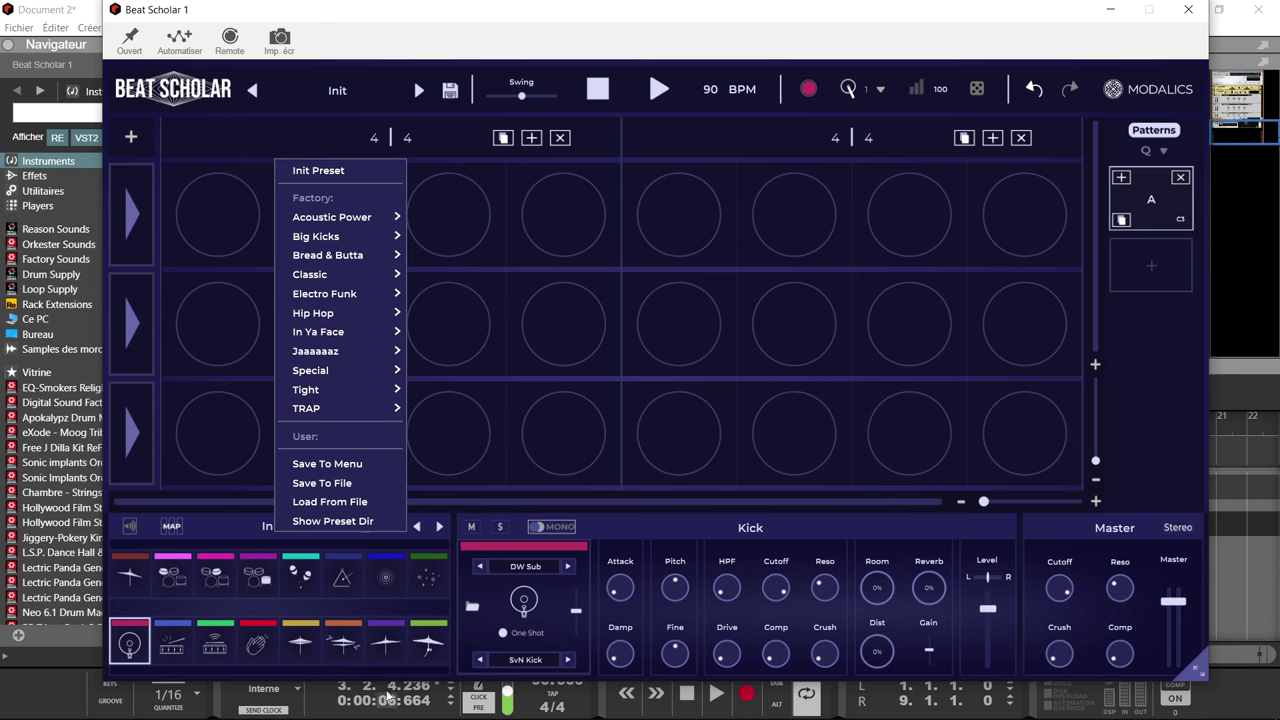
# - Switch to the file explorer and open the DRUMS > KICK folder of ONE SHOT PACK ABC VOL1
pyautogui.moveTo(412, 714)
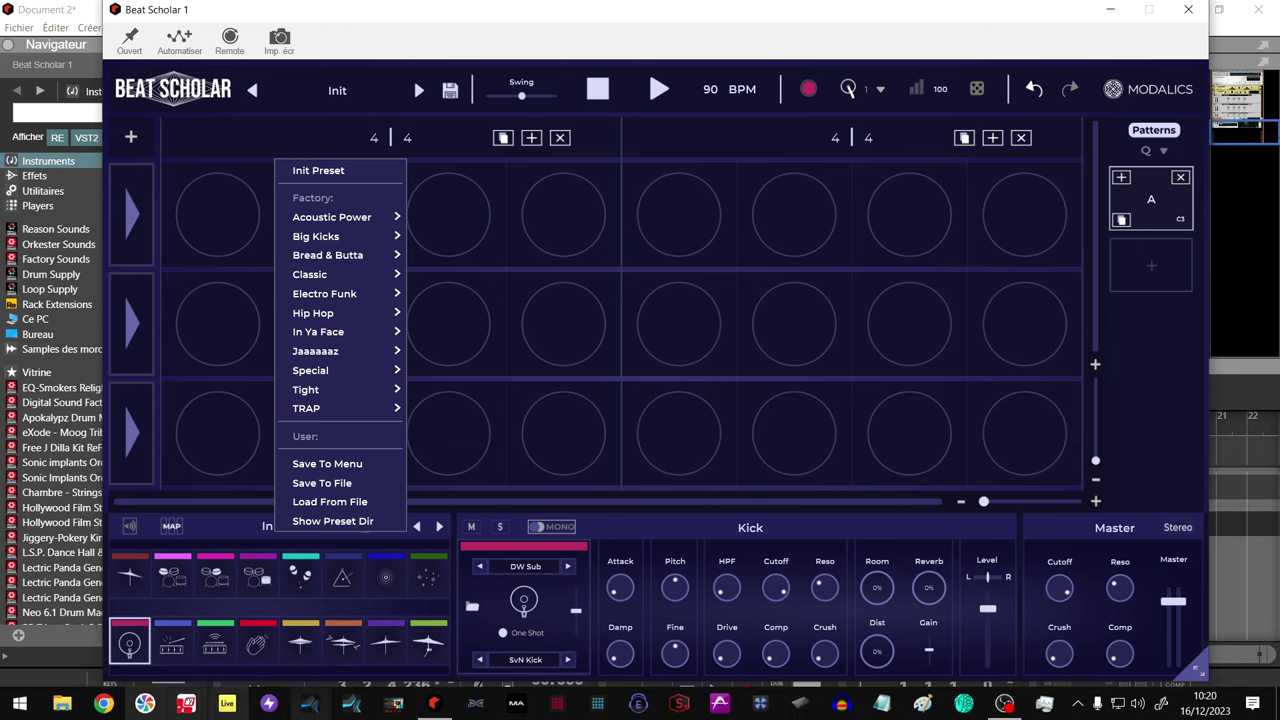
pyautogui.click(62, 703)
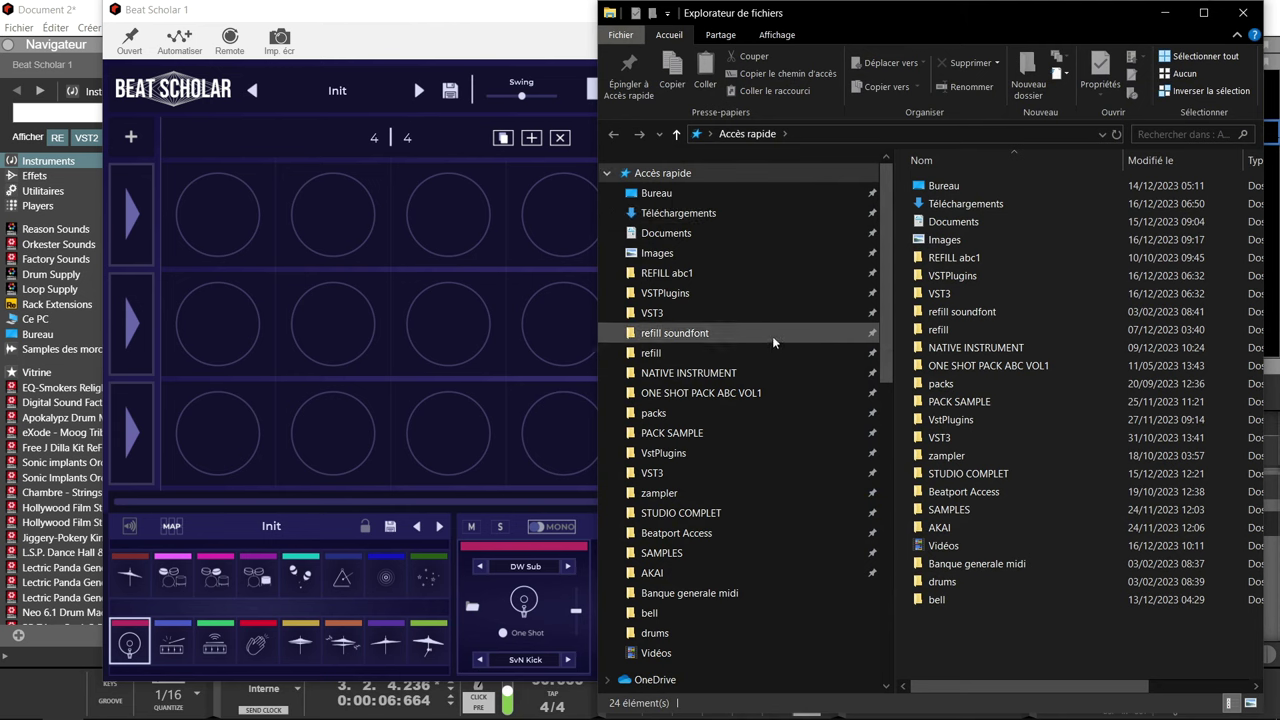
pyautogui.click(770, 393)
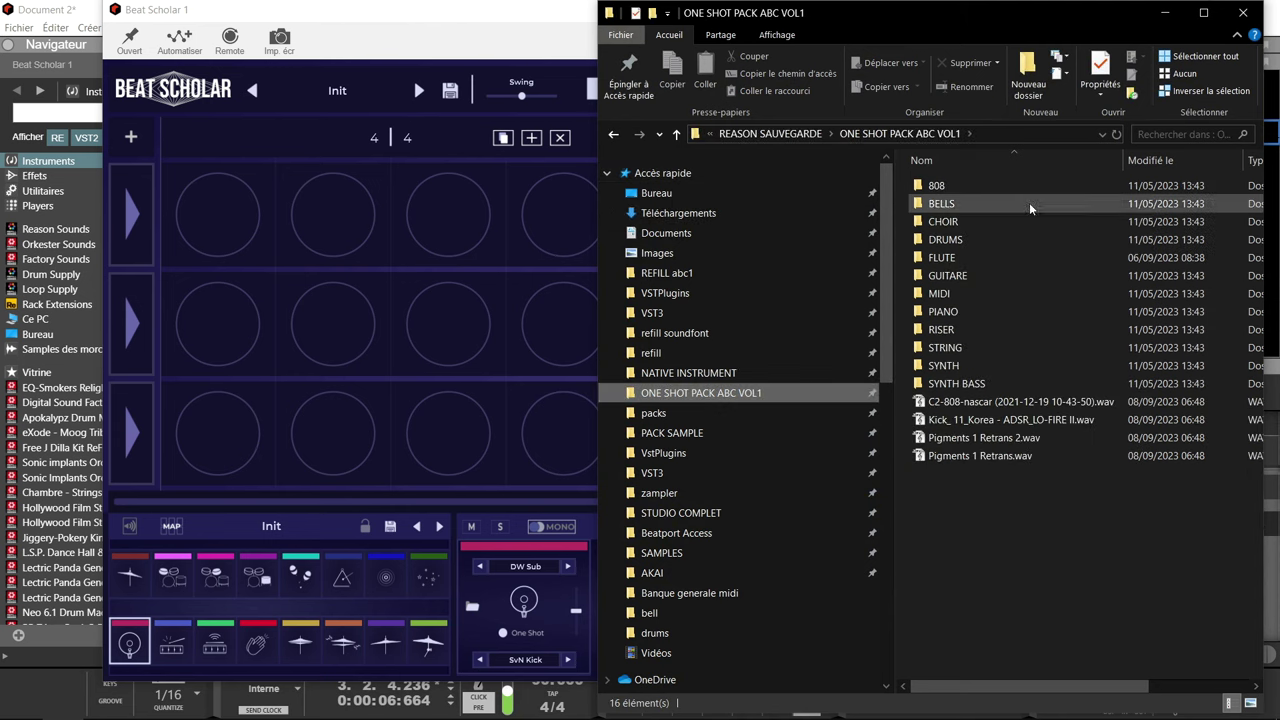
pyautogui.doubleClick(955, 239)
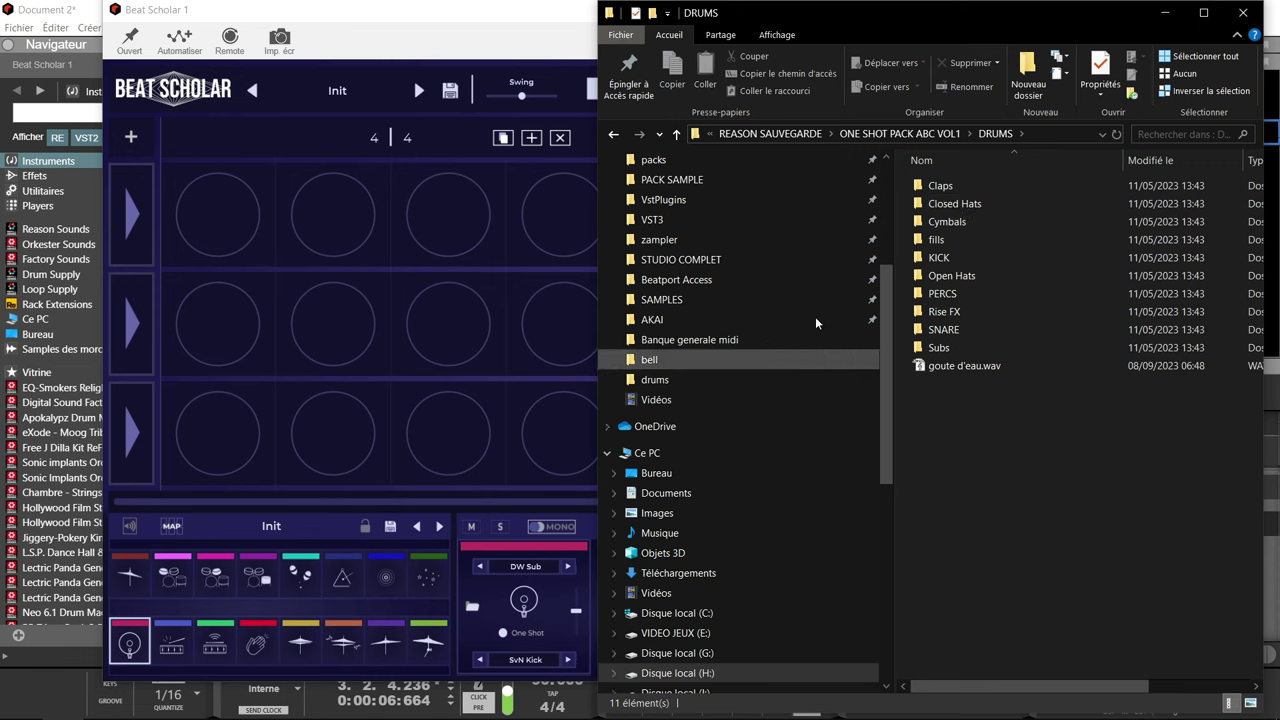
pyautogui.click(940, 258)
pyautogui.doubleClick(940, 258)
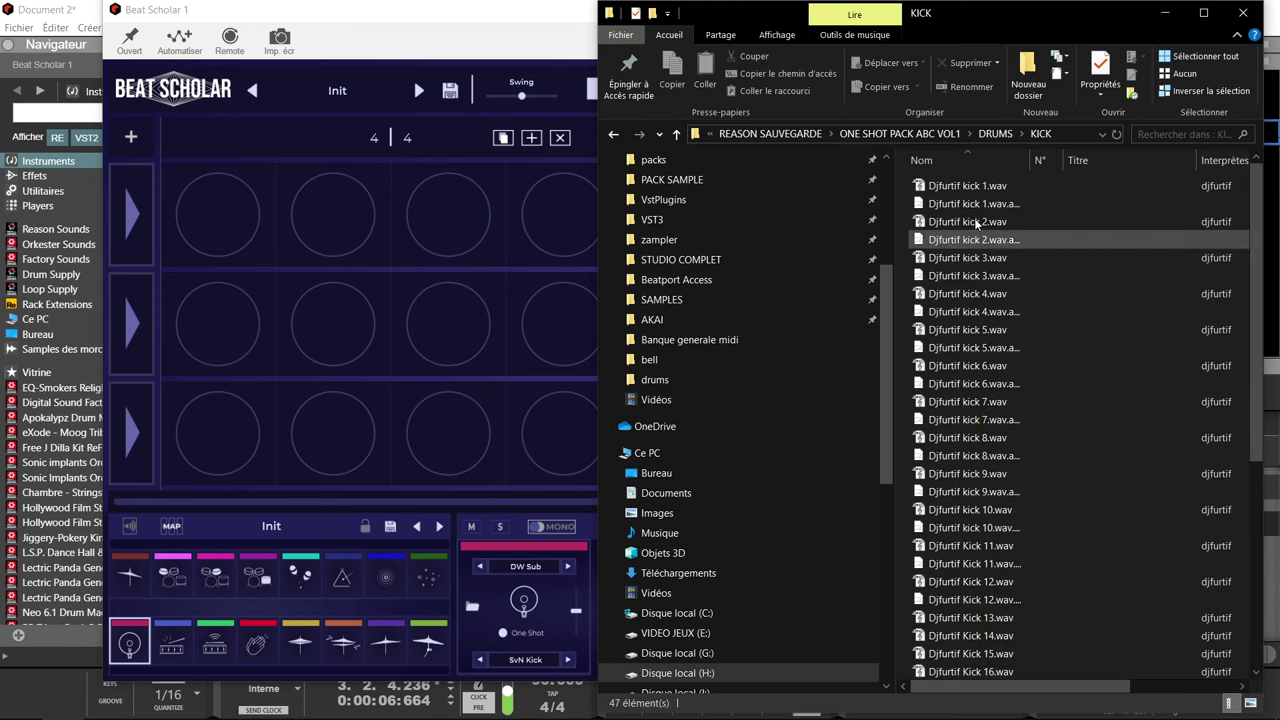
# - Load the sample Djfurtif kick 1.wav from the KICK folder into the Kick pad and audition it
pyautogui.click(968, 186)
pyautogui.moveTo(968, 188); pyautogui.dragTo(552, 605)
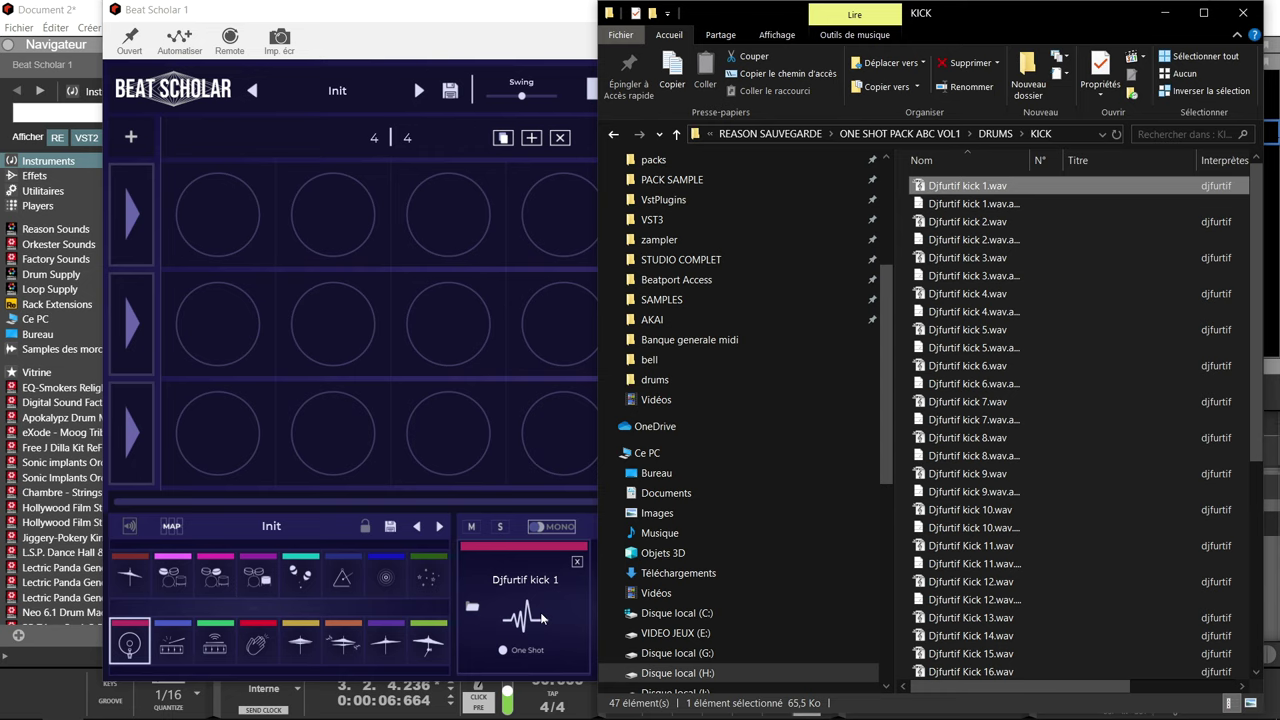
pyautogui.click(541, 619)
pyautogui.click(541, 619)
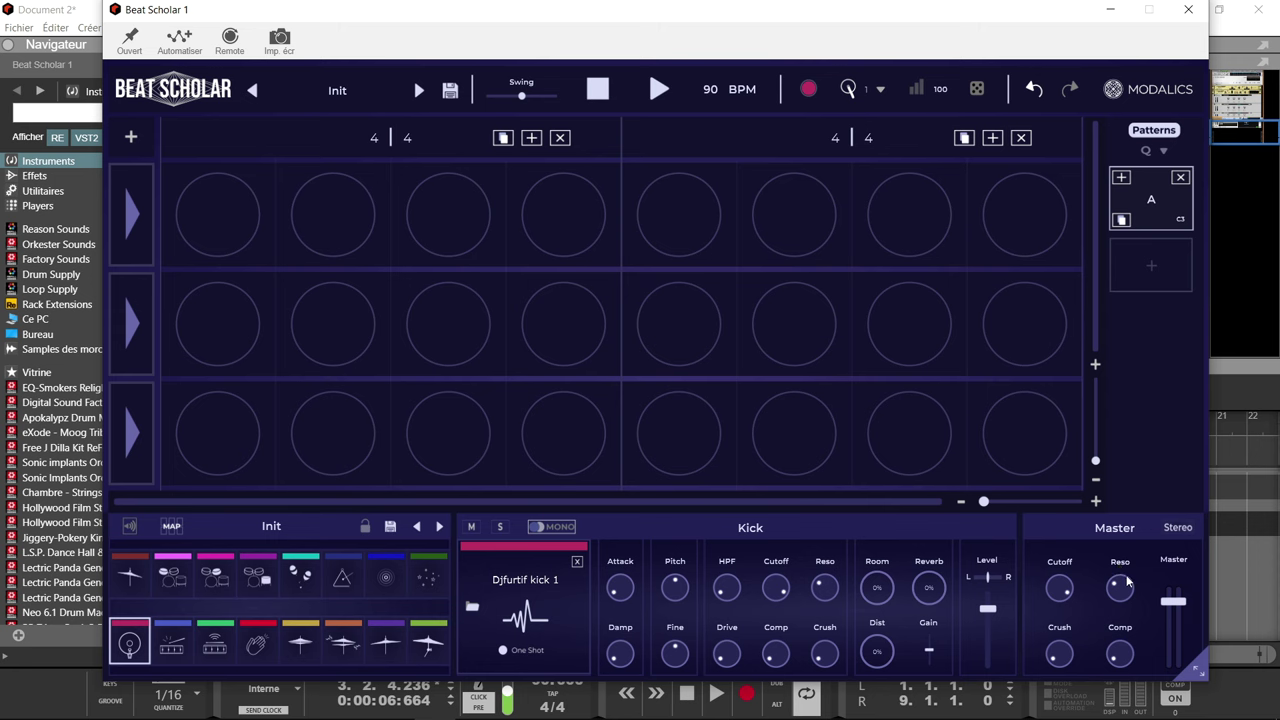
# - Close the plugin window and the file explorer, and expand the Beat Scholar device's CV Programmer in the rack
pyautogui.click(1177, 528)
pyautogui.click(1188, 9)
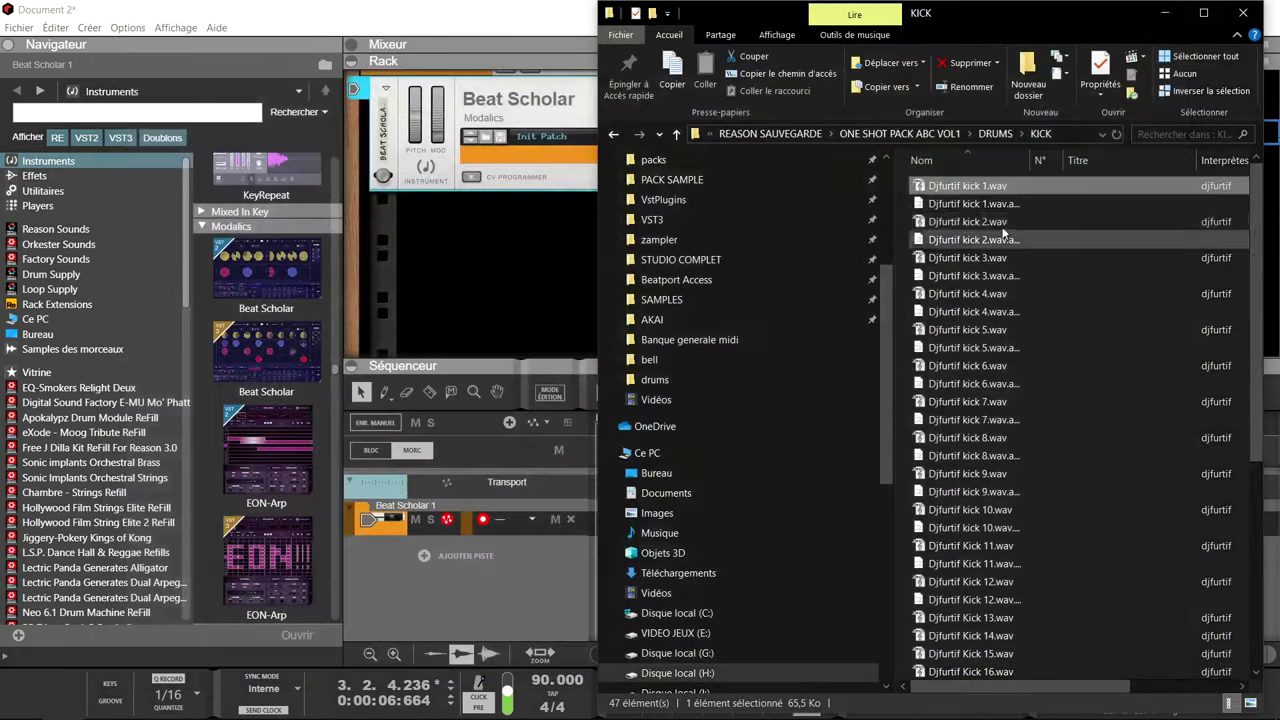
pyautogui.click(1243, 12)
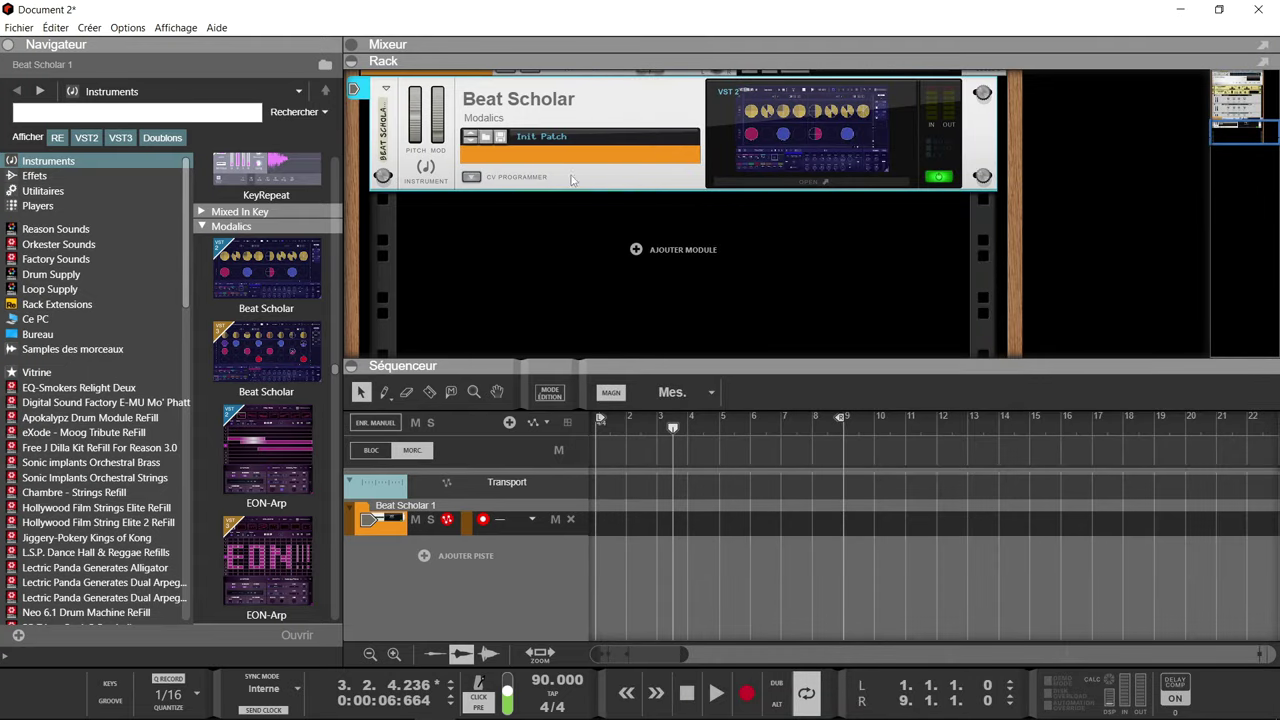
pyautogui.click(469, 177)
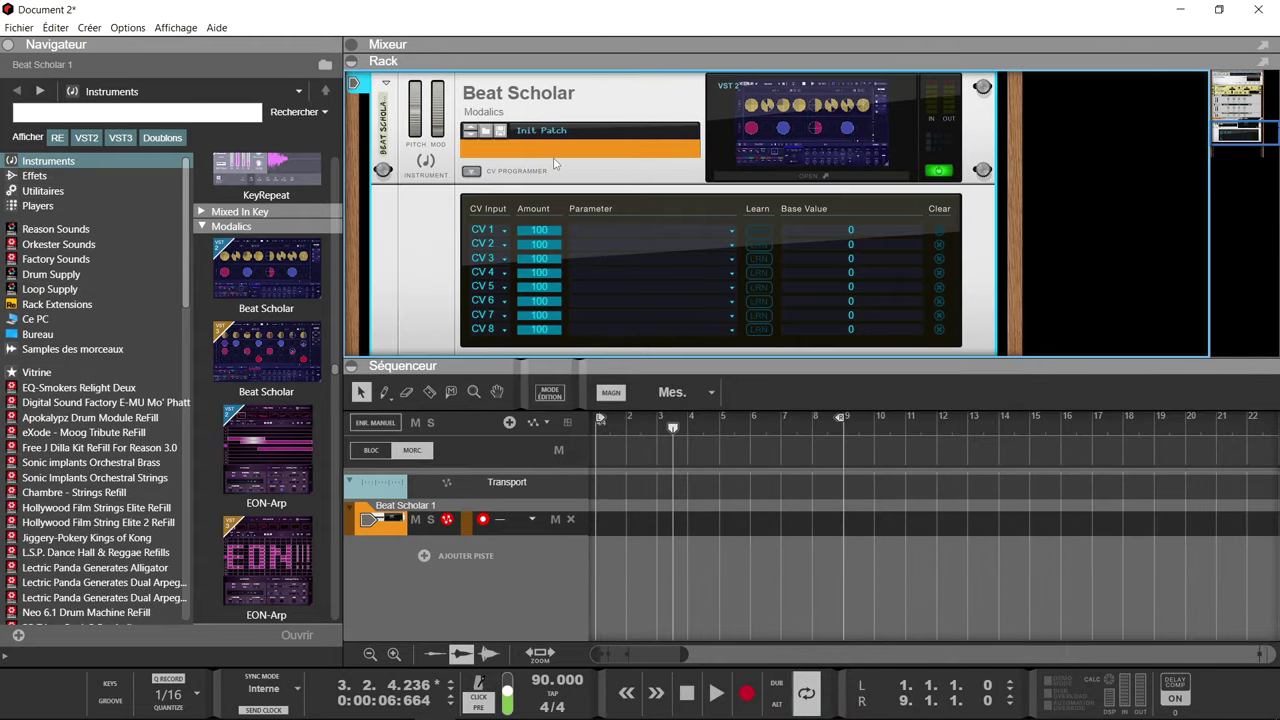
# - Inspect the Beat Scholar device's rear audio and CV connections, then return to the rack front and collapse the CV Programmer
pyautogui.press('Tab')
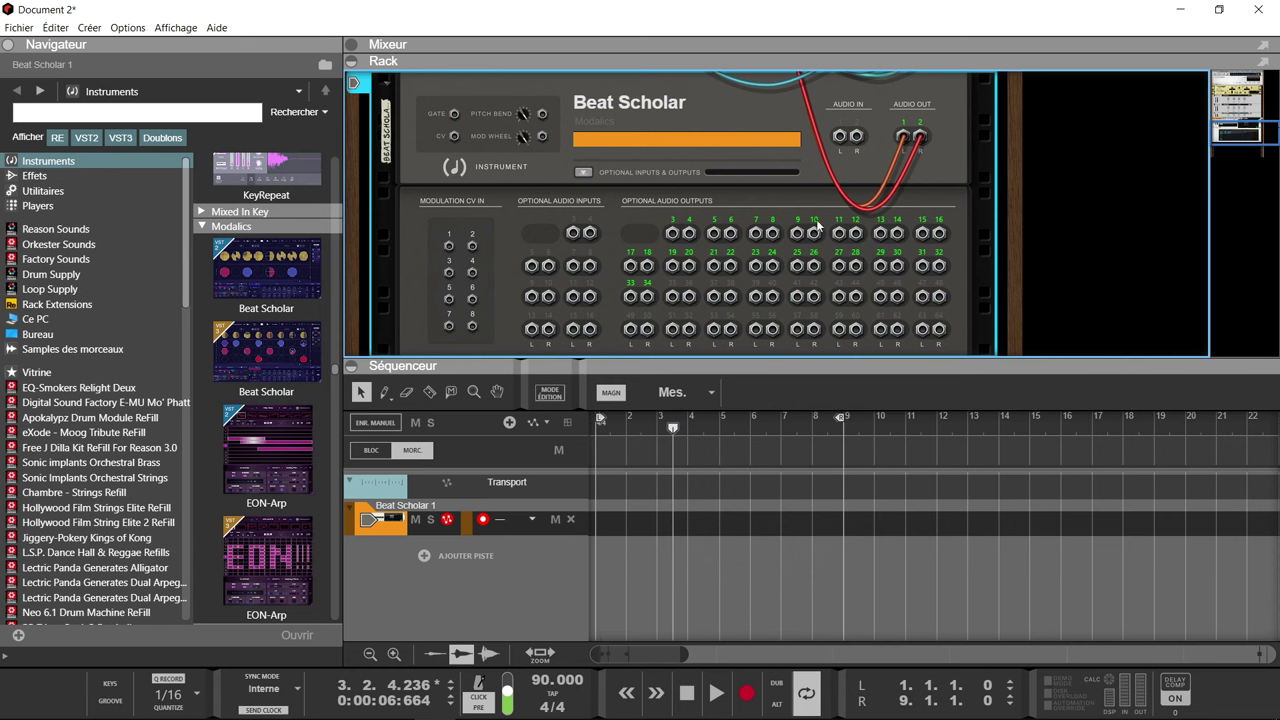
pyautogui.press('Tab')
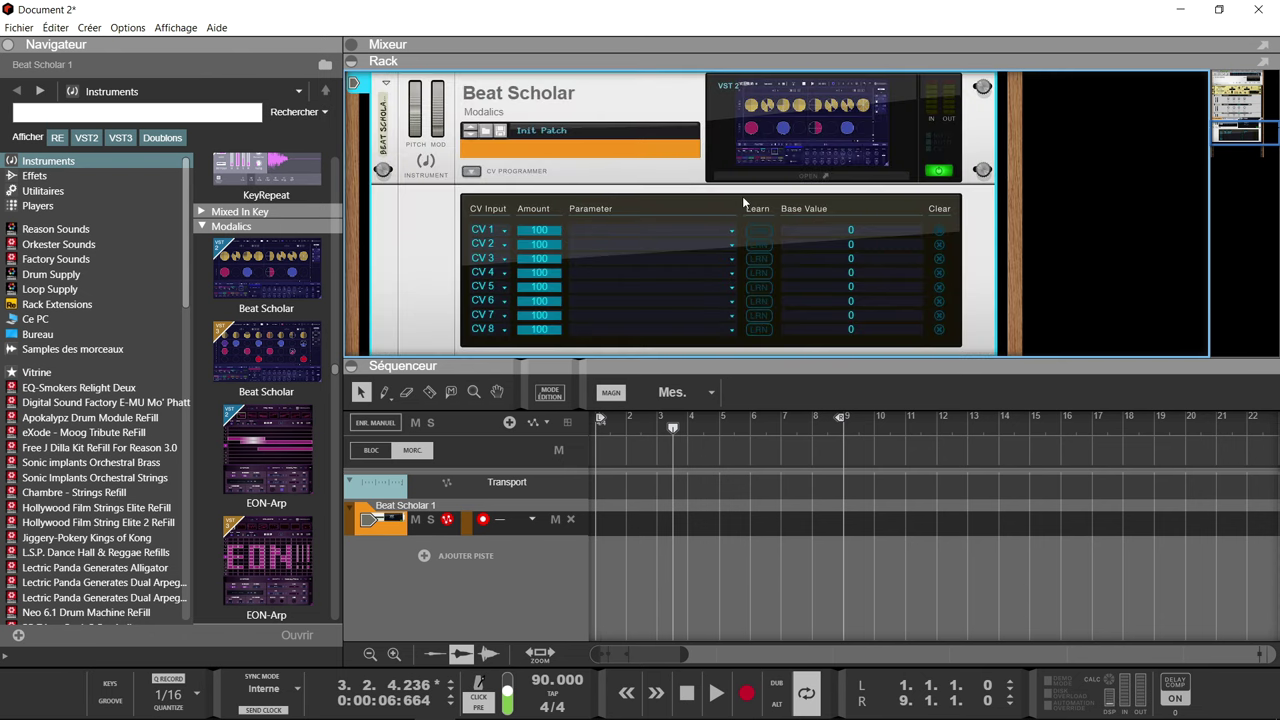
pyautogui.click(471, 171)
# - Reopen the Beat Scholar plugin window, switch the Master output mode from Multi to Stereo, and audition the Kick pad
pyautogui.click(808, 175)
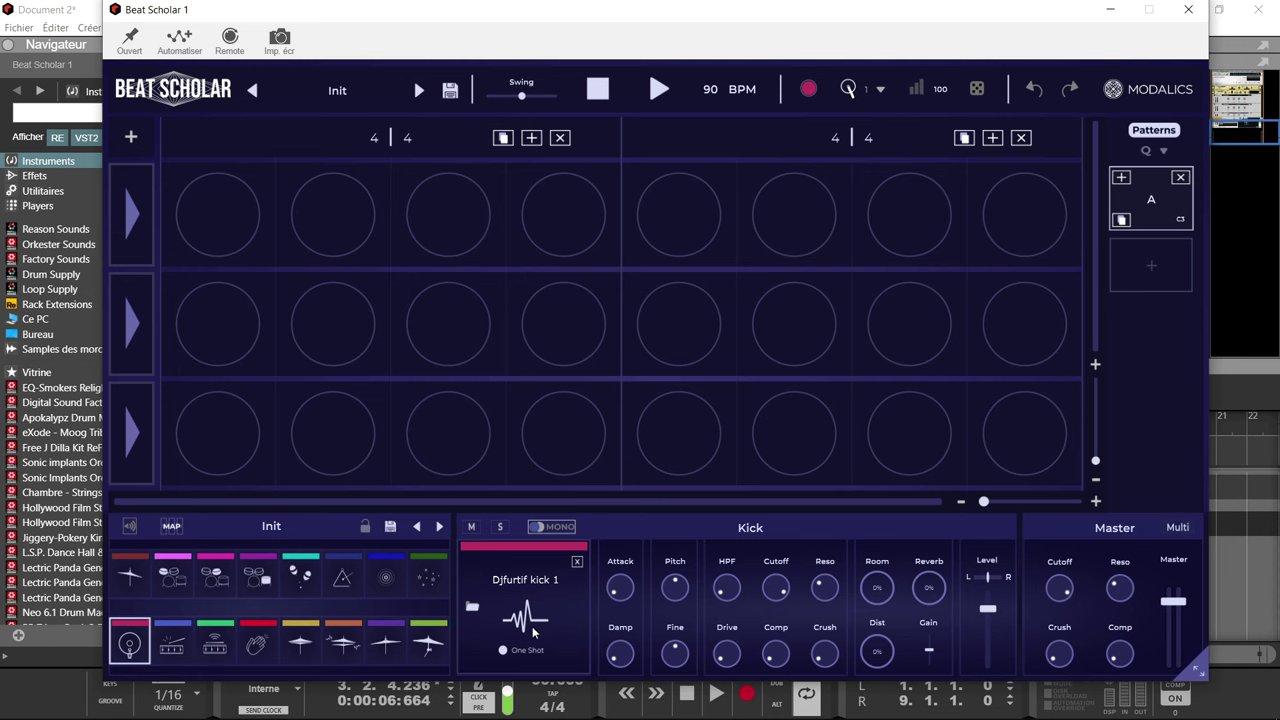
pyautogui.click(1178, 528)
pyautogui.click(524, 628)
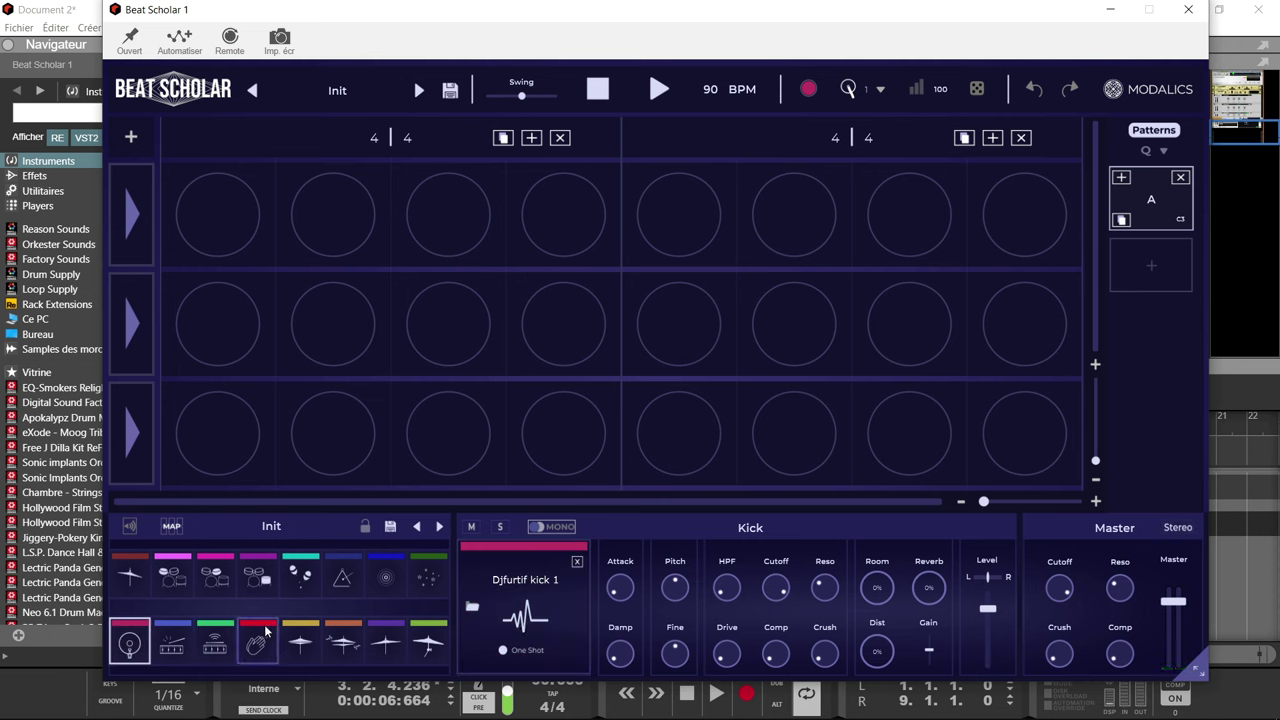
# - Select the Snare pad, then switch to the file explorer and open ONE SHOT PACK ABC VOL1 > DRUMS > SNARE
pyautogui.click(172, 643)
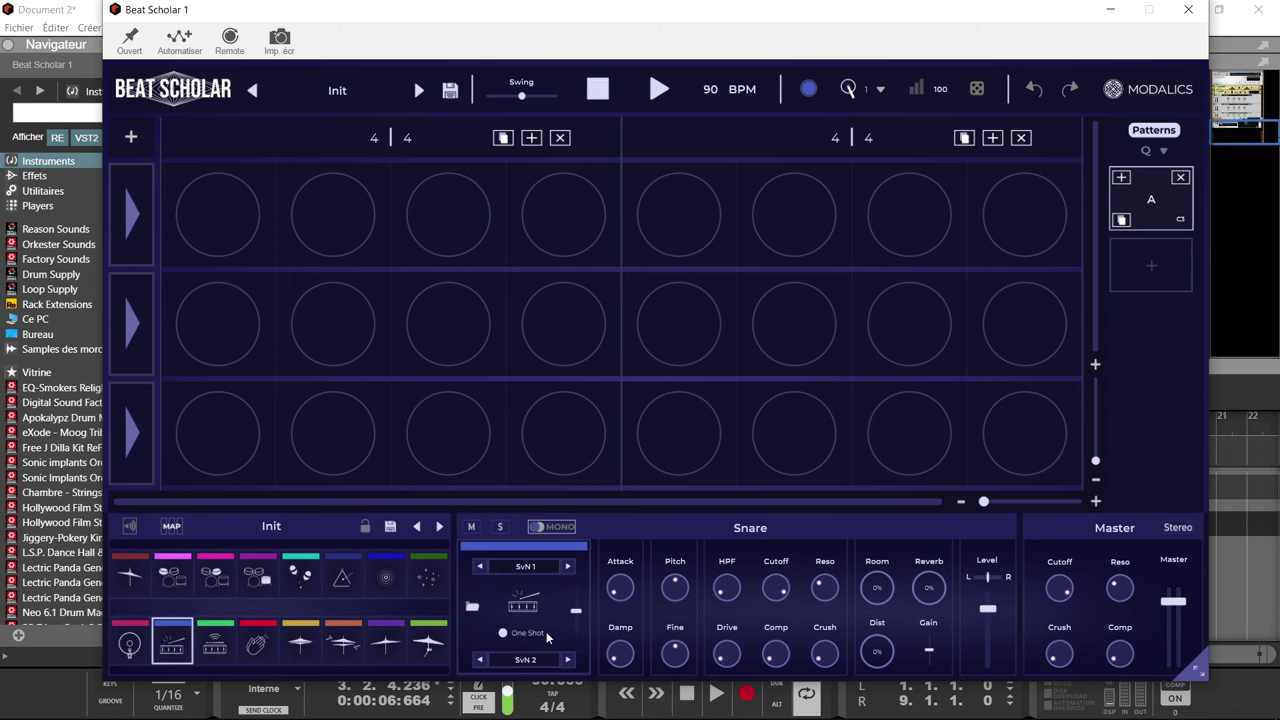
pyautogui.moveTo(195, 697)
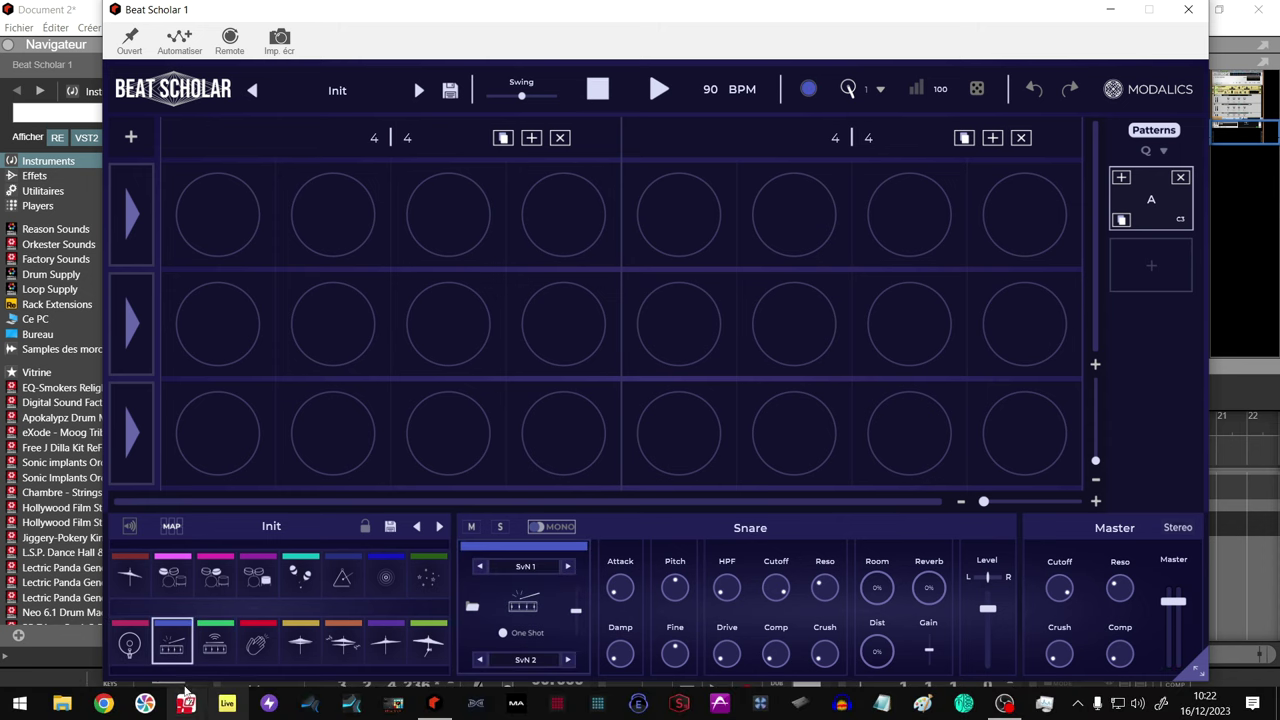
pyautogui.click(62, 703)
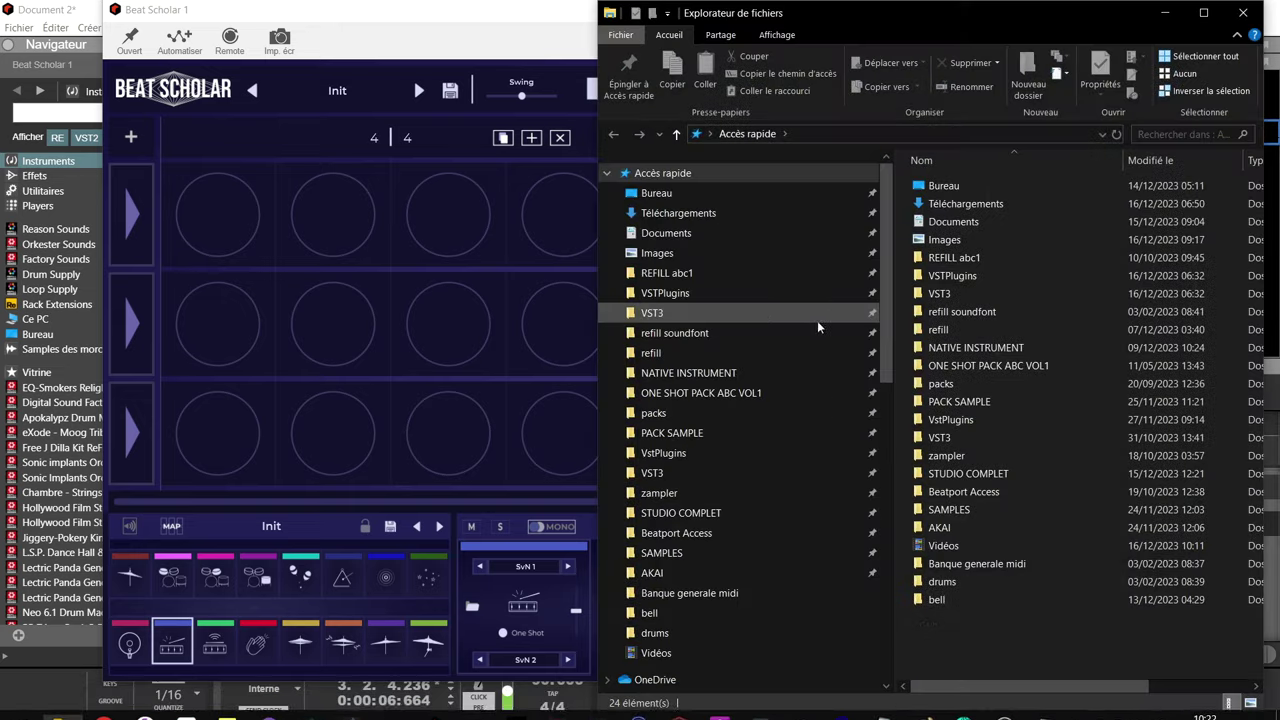
pyautogui.click(716, 393)
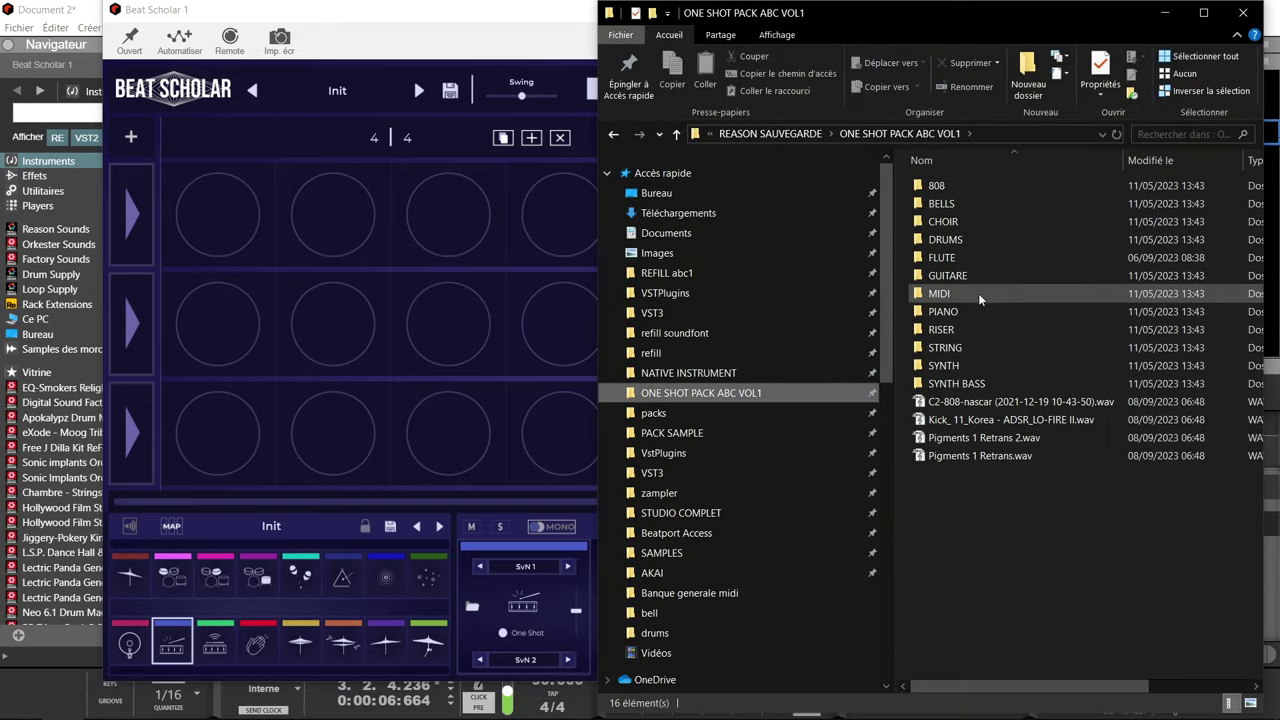
pyautogui.doubleClick(963, 239)
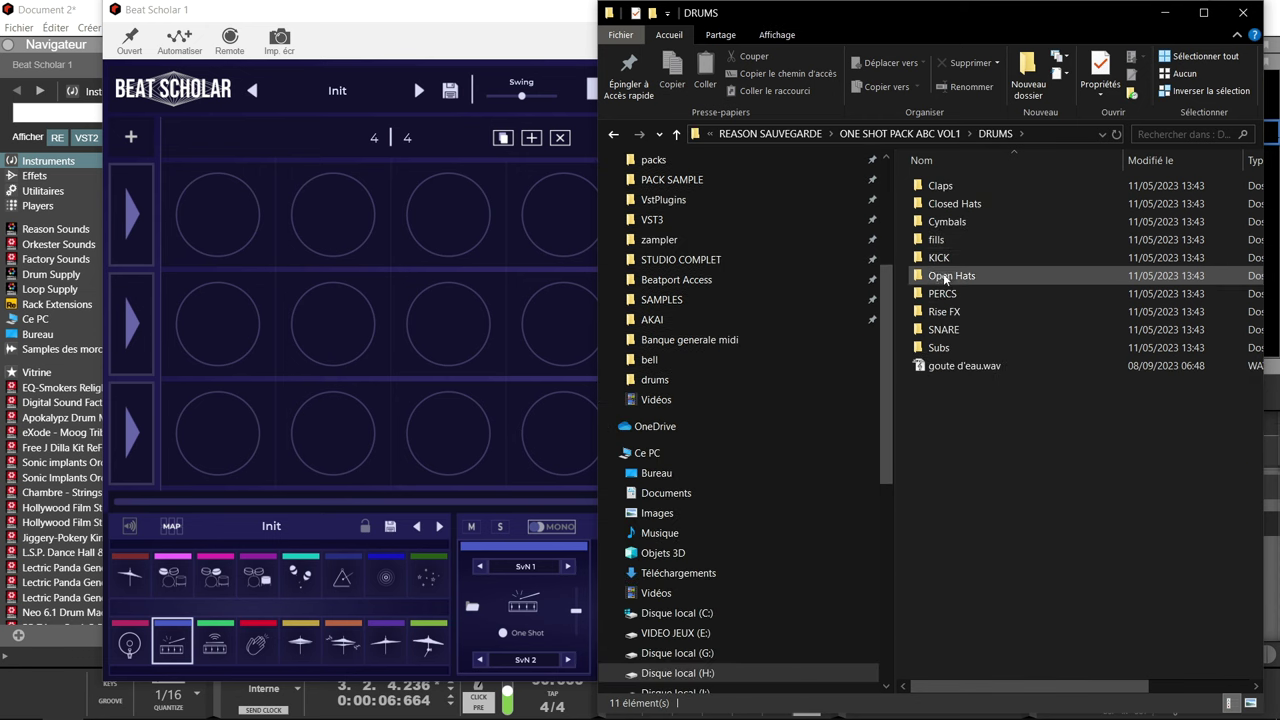
pyautogui.click(958, 329)
pyautogui.doubleClick(958, 329)
# - Load the sample Djfurtif SN 1.wav into the Snare pad and audition it
pyautogui.click(936, 186)
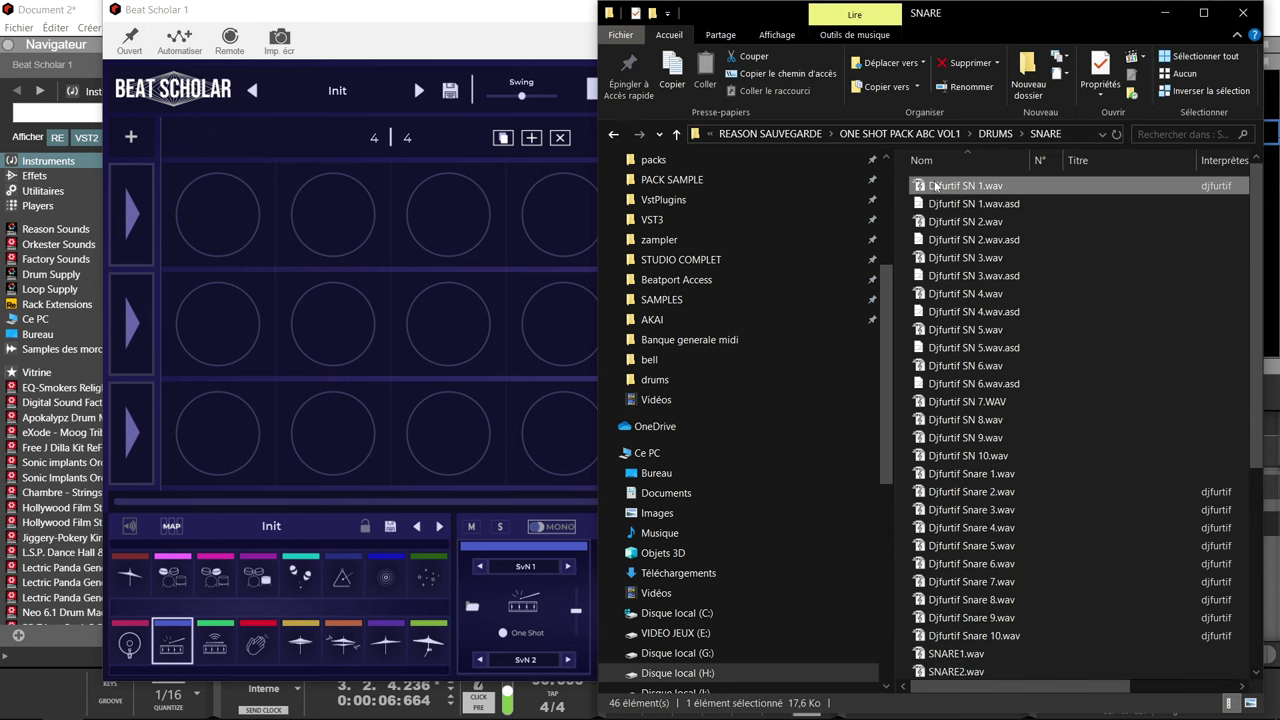
pyautogui.moveTo(936, 186); pyautogui.dragTo(172, 651)
pyautogui.click(530, 630)
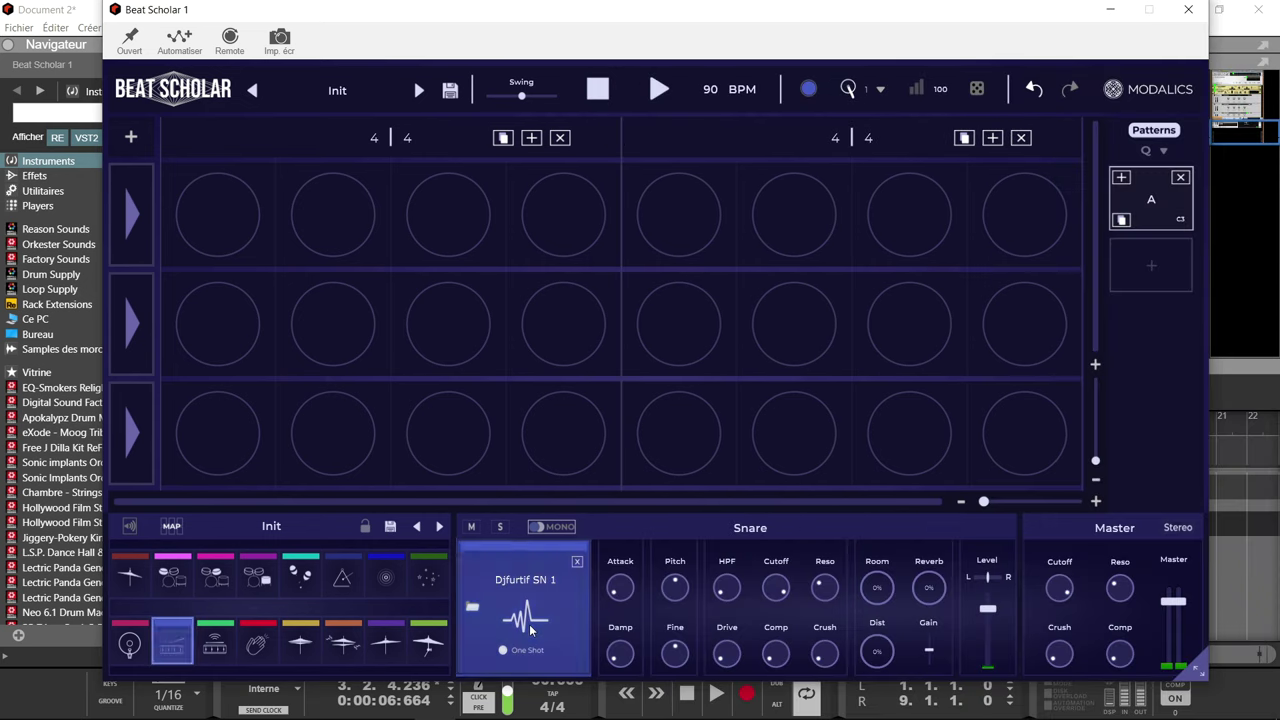
pyautogui.click(148, 645)
pyautogui.click(165, 645)
# - Adjust the Comp amount on the Kick pad and audition the kick
pyautogui.click(130, 645)
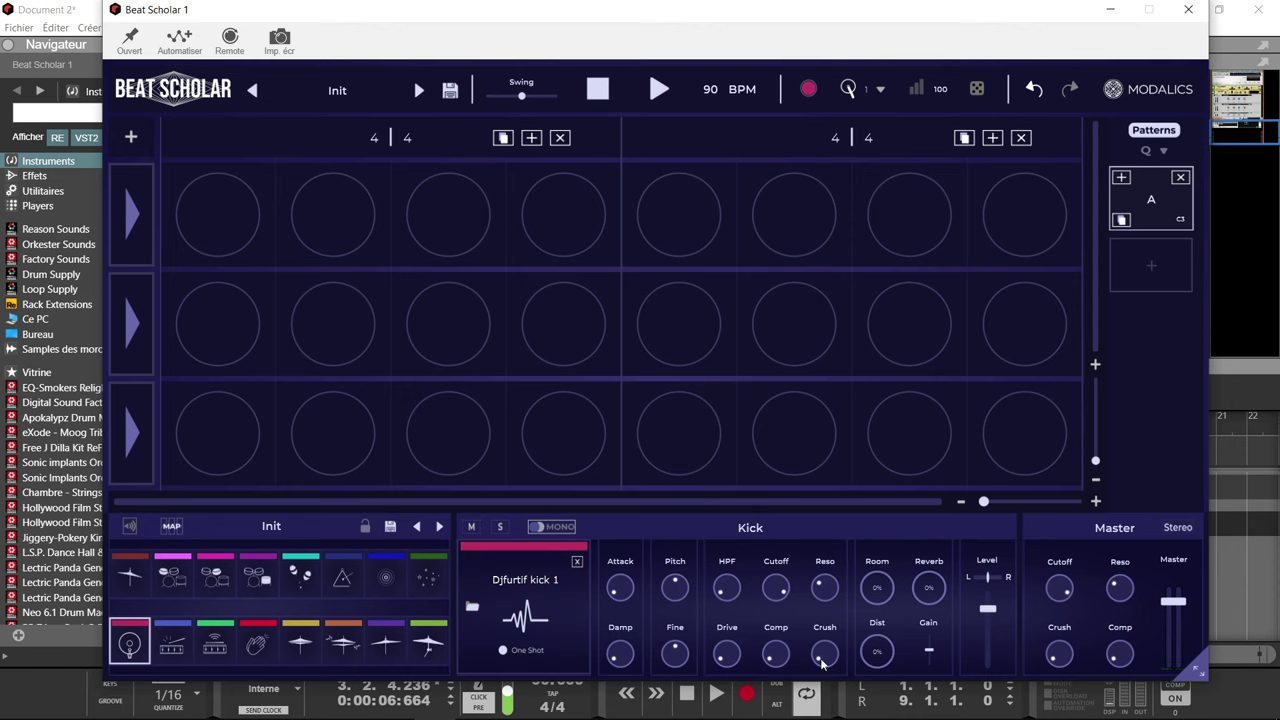
pyautogui.moveTo(776, 657); pyautogui.dragTo(770, 600)
pyautogui.click(541, 641)
# - Set the Snare pad's Room to 54% and Reverb to 42%, and audition the snare
pyautogui.click(171, 641)
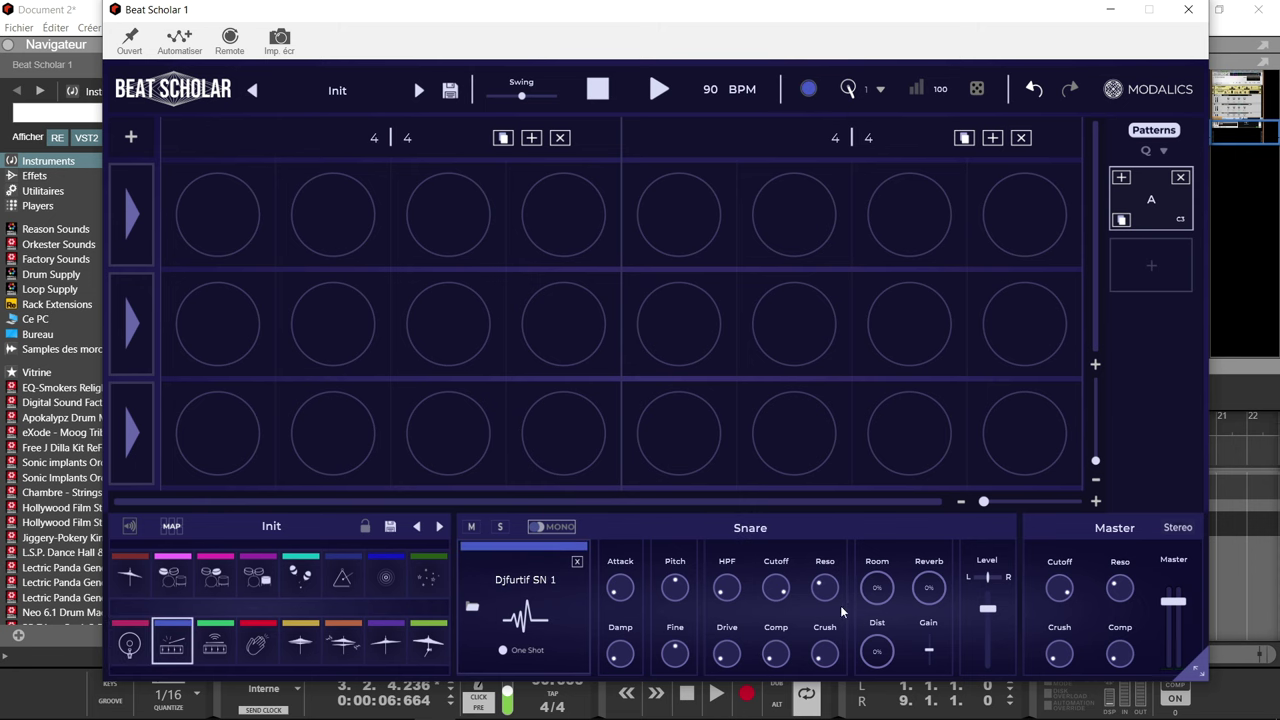
pyautogui.moveTo(893, 601); pyautogui.dragTo(878, 504)
pyautogui.moveTo(928, 588); pyautogui.dragTo(925, 500)
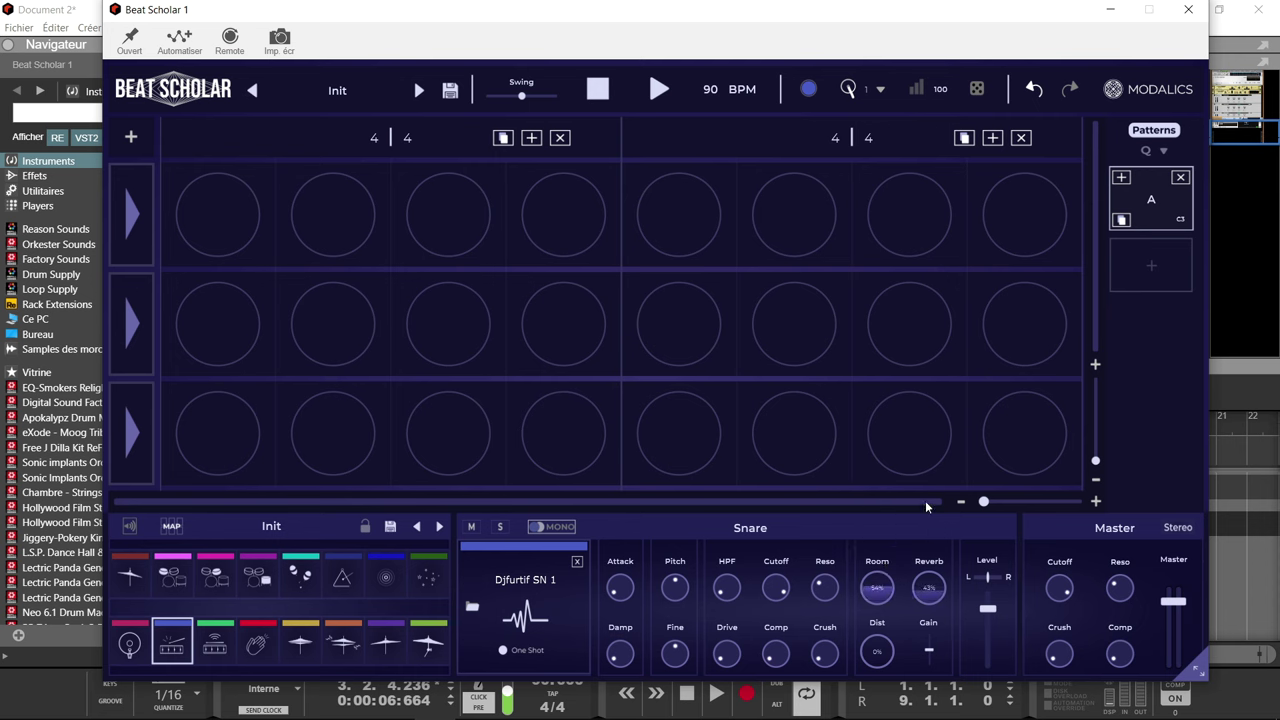
pyautogui.click(549, 620)
# - Load Djfurtif CHat 1.wav from the Closed Hats folder into the Hi Hat Closed pad and audition it
pyautogui.click(295, 648)
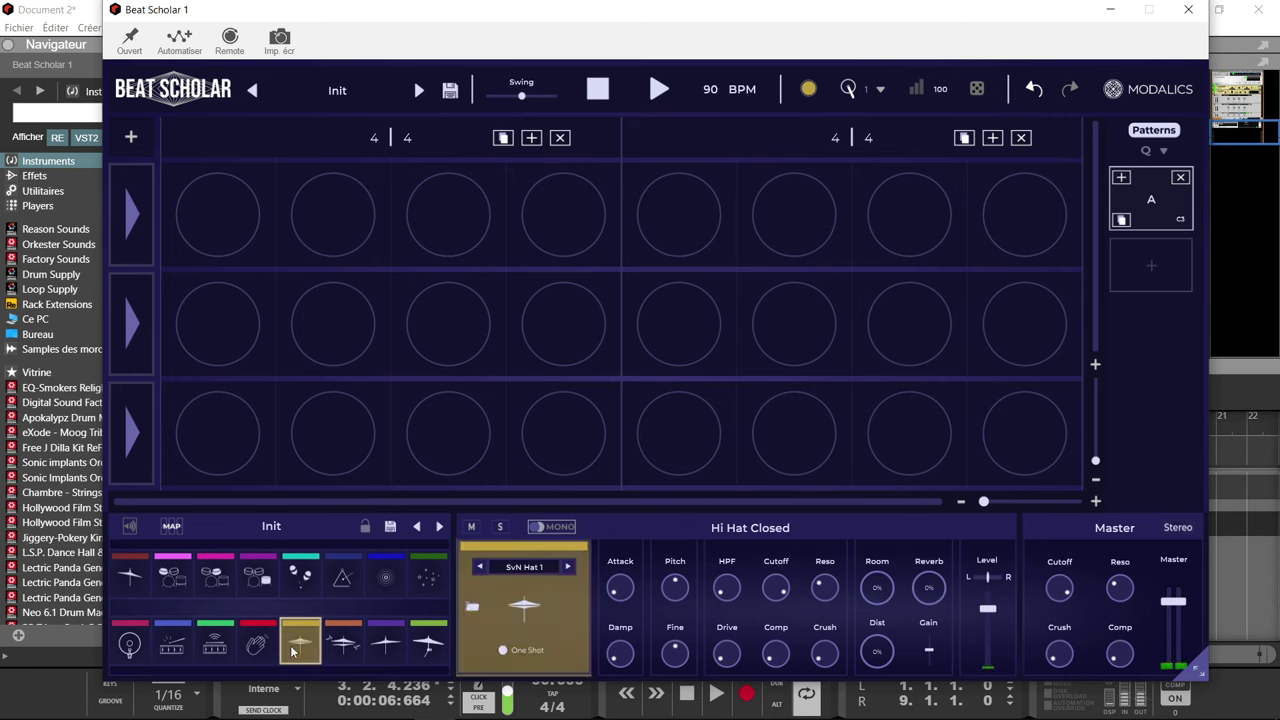
pyautogui.click(295, 650)
pyautogui.moveTo(240, 712)
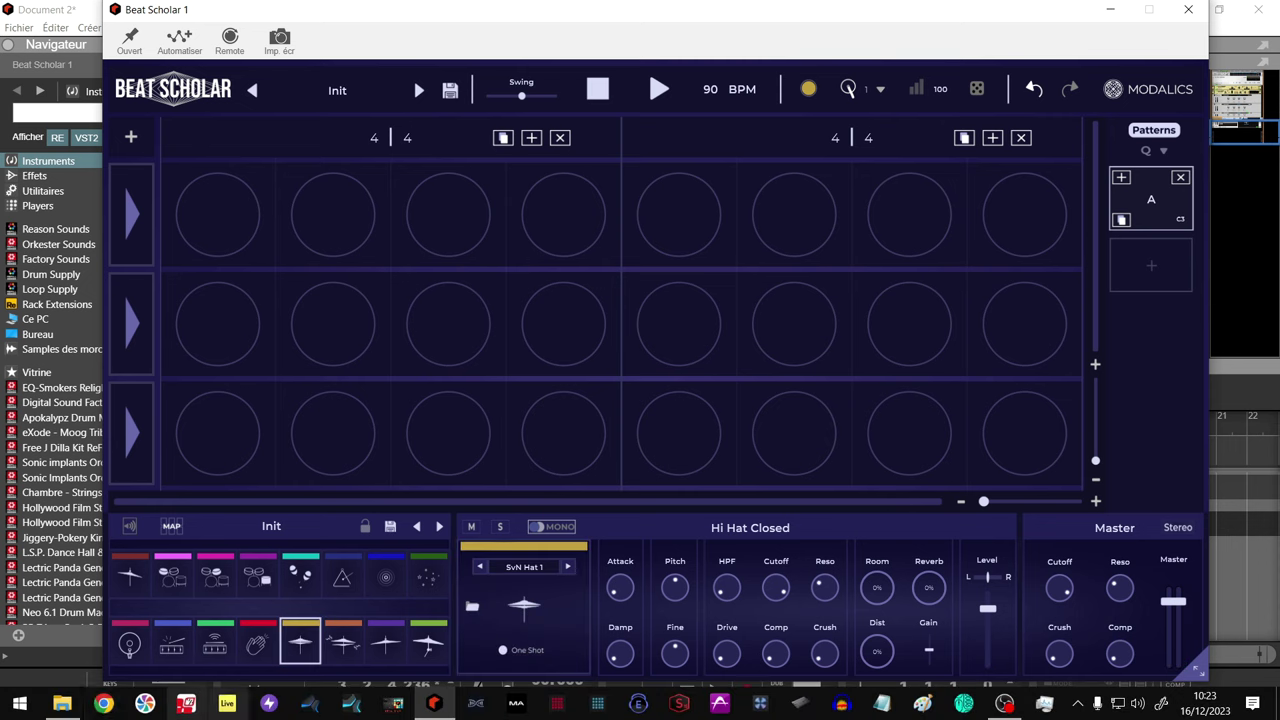
pyautogui.click(63, 705)
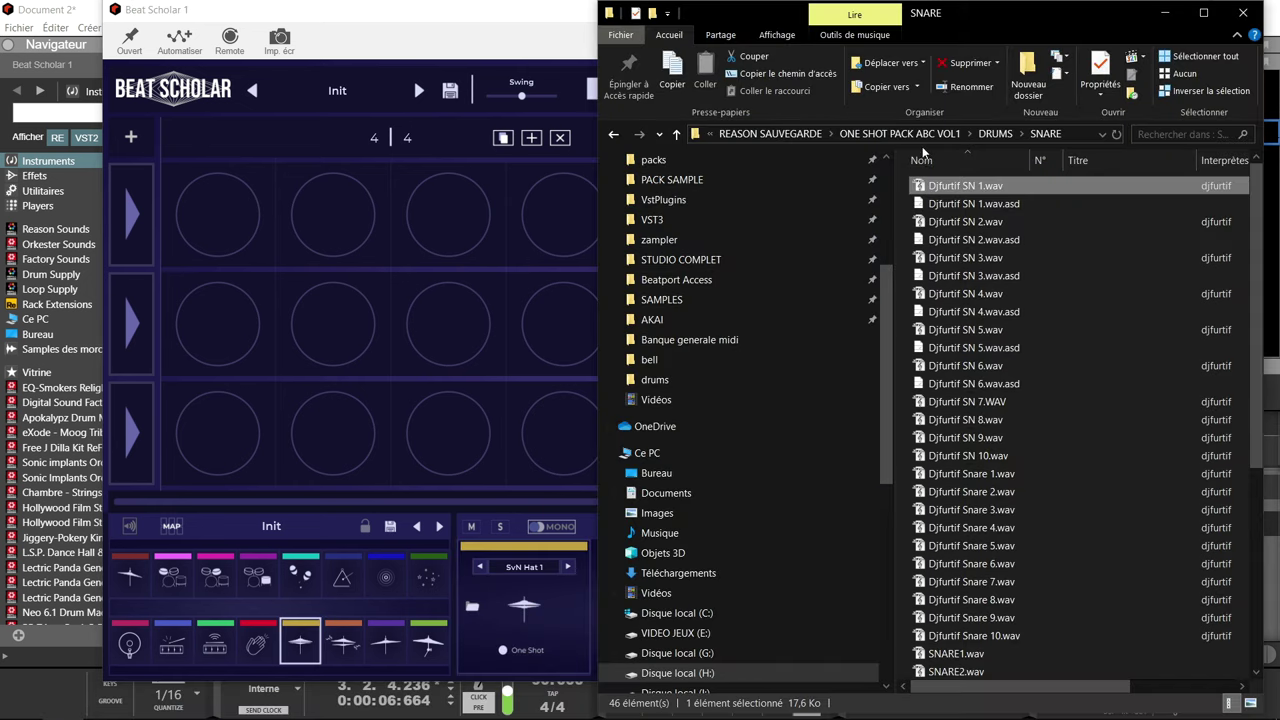
pyautogui.click(676, 133)
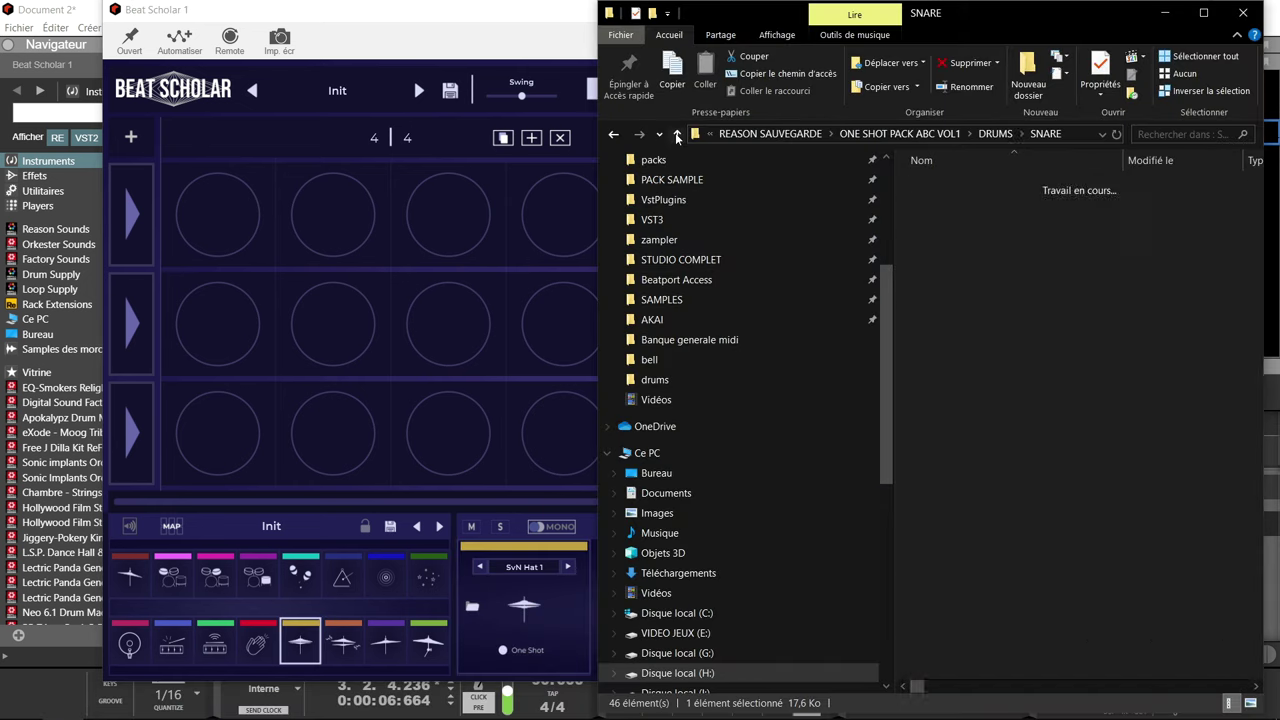
pyautogui.doubleClick(951, 204)
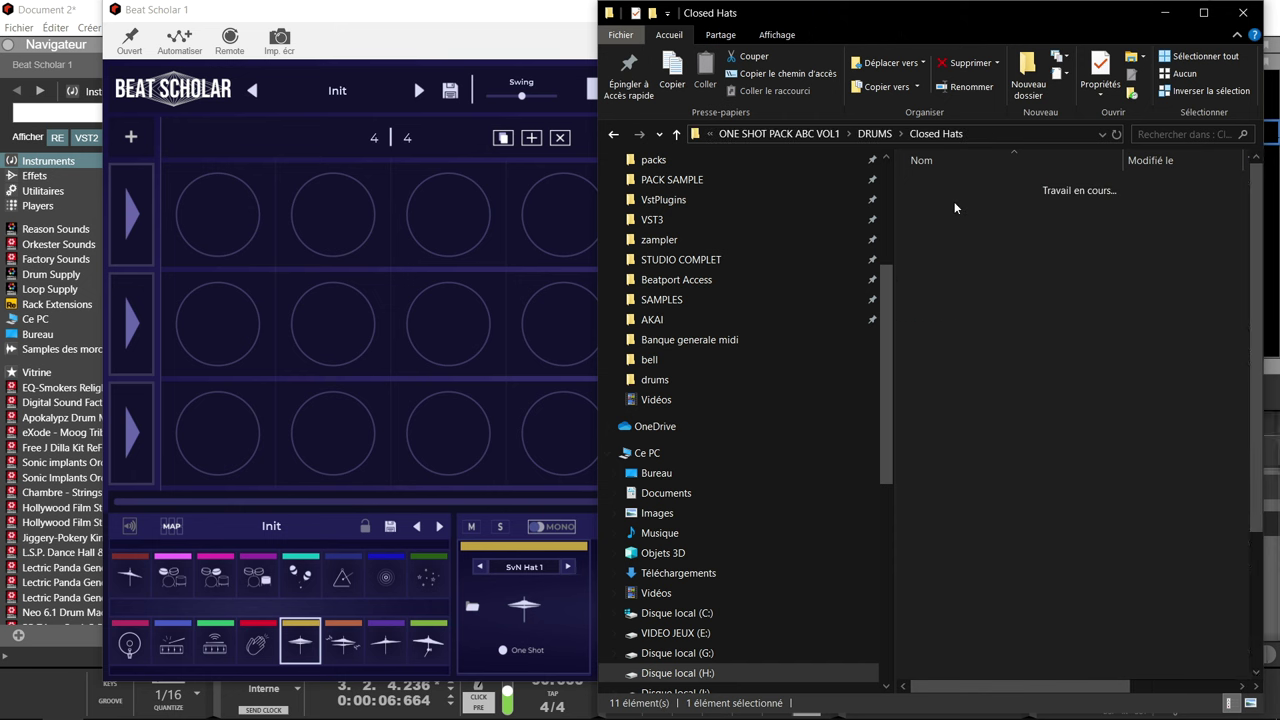
pyautogui.moveTo(962, 187); pyautogui.dragTo(562, 636)
pyautogui.click(562, 636)
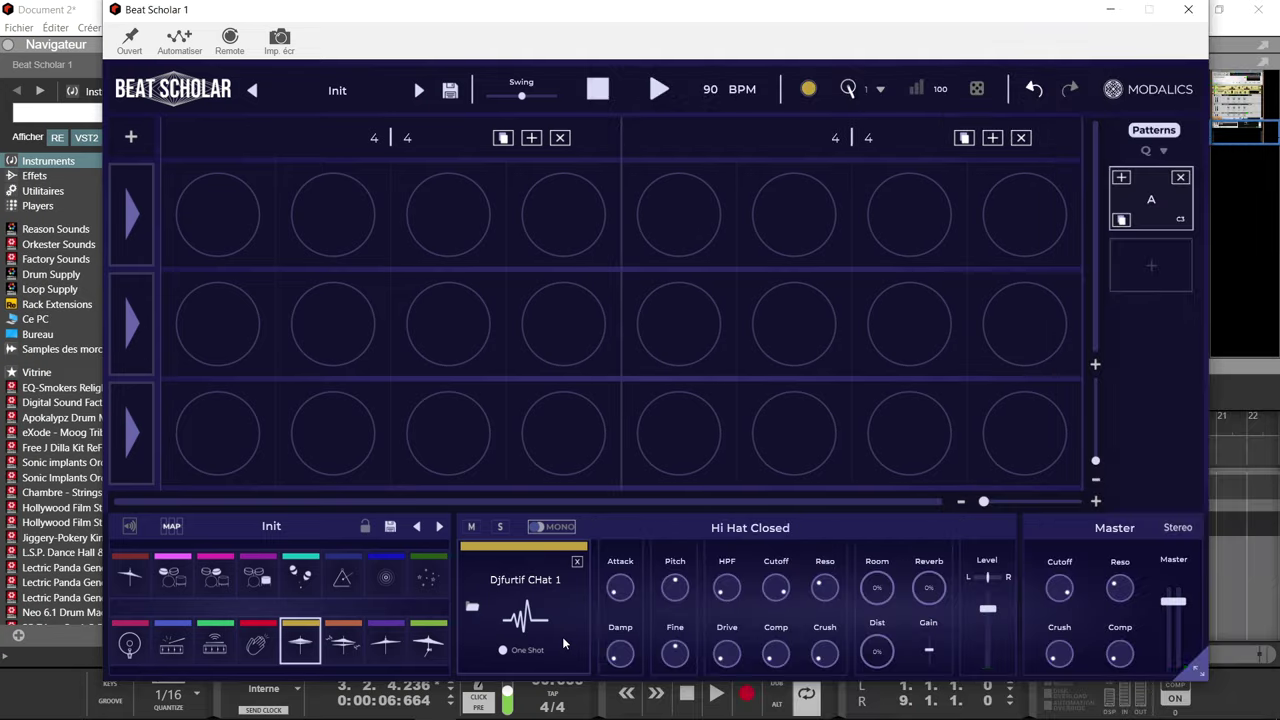
# - Load Djfurtif HHo 11.wav from the Open Hats folder into the Hi Hat Open pad
pyautogui.click(347, 650)
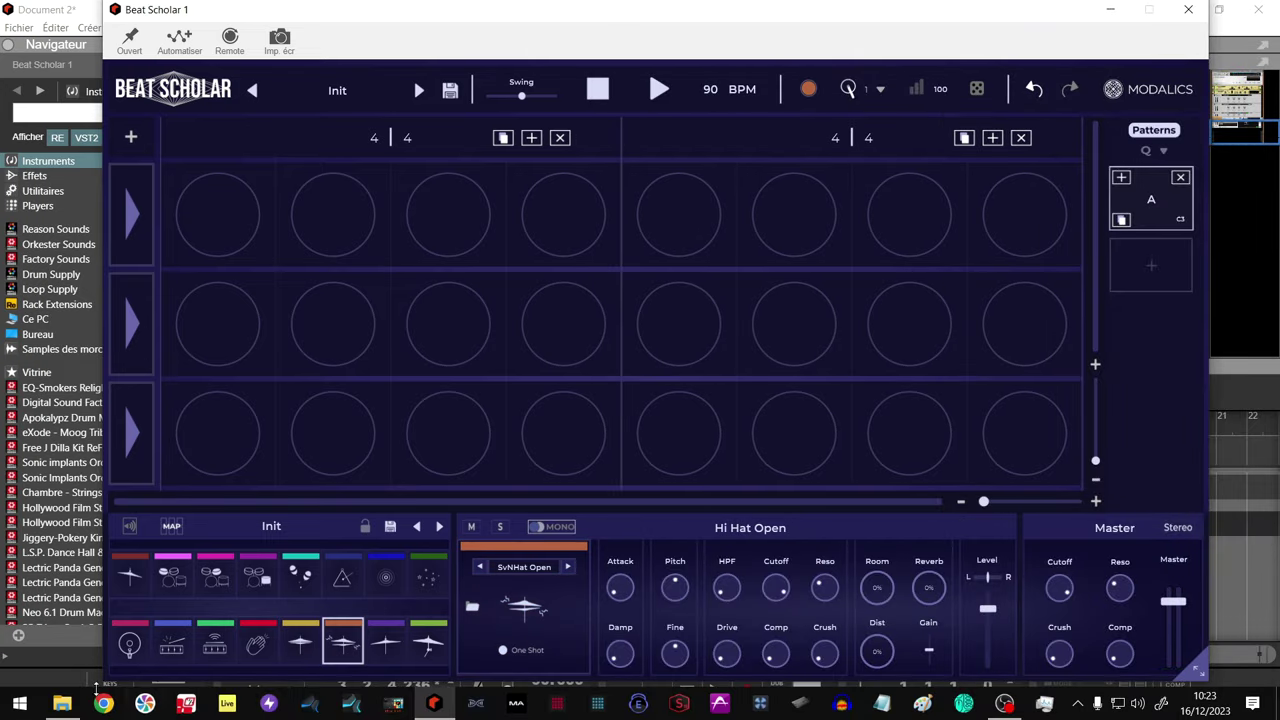
pyautogui.click(62, 703)
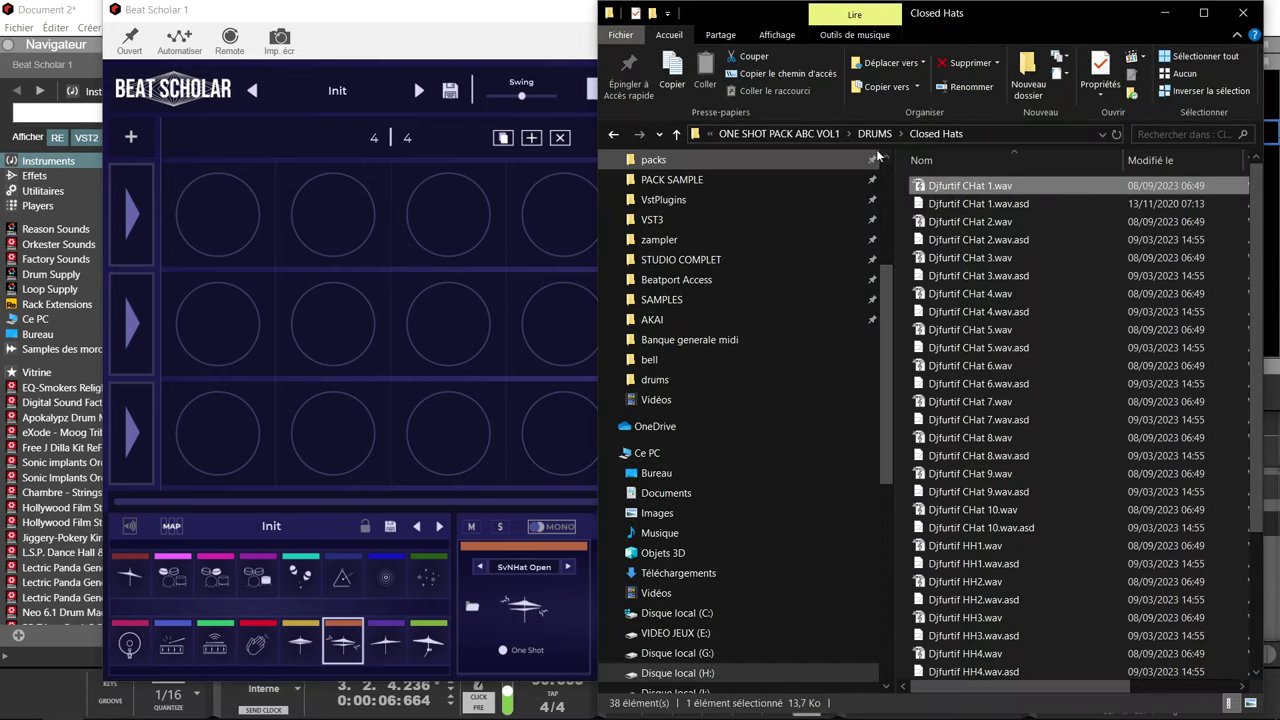
pyautogui.click(675, 134)
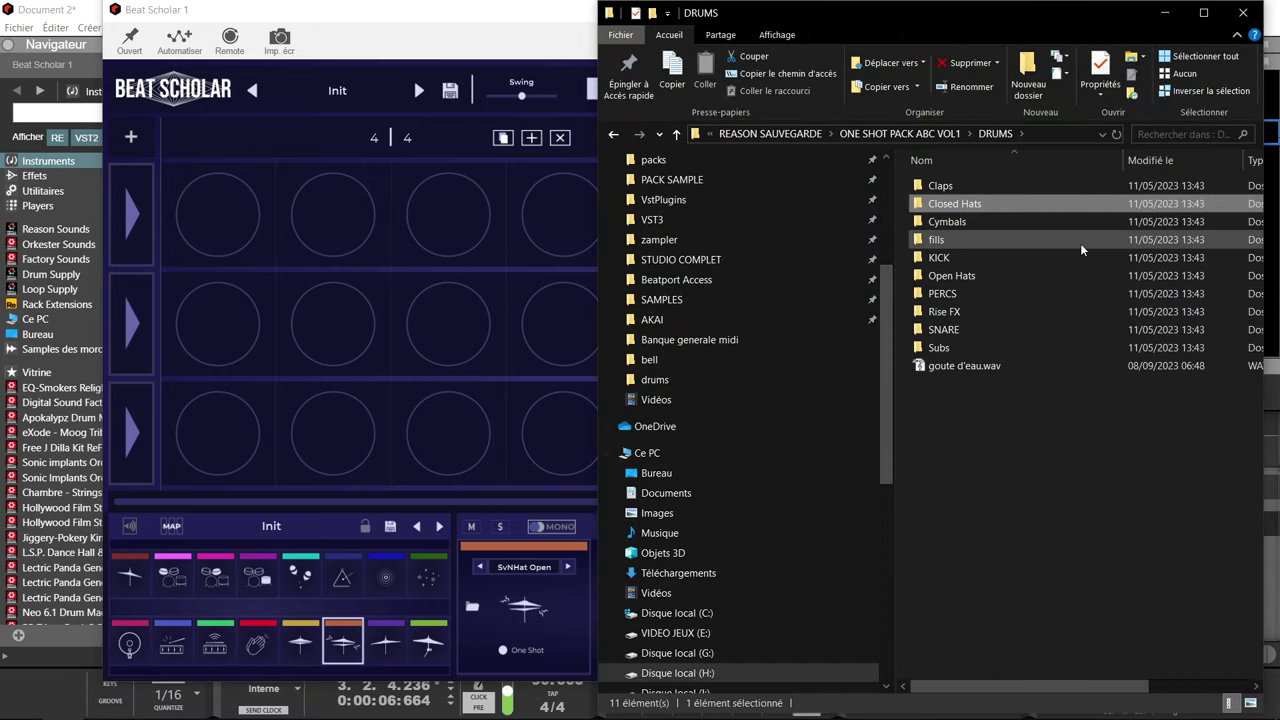
pyautogui.doubleClick(963, 276)
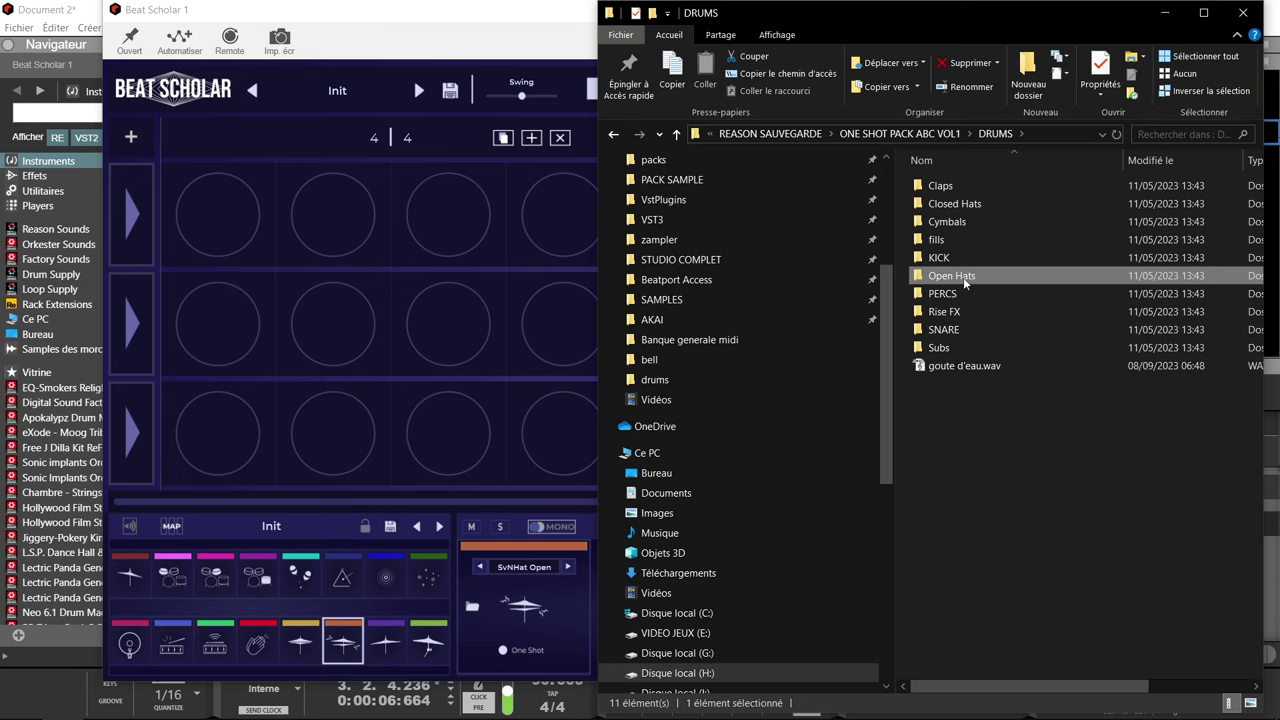
pyautogui.click(970, 185)
pyautogui.moveTo(970, 185); pyautogui.dragTo(563, 639)
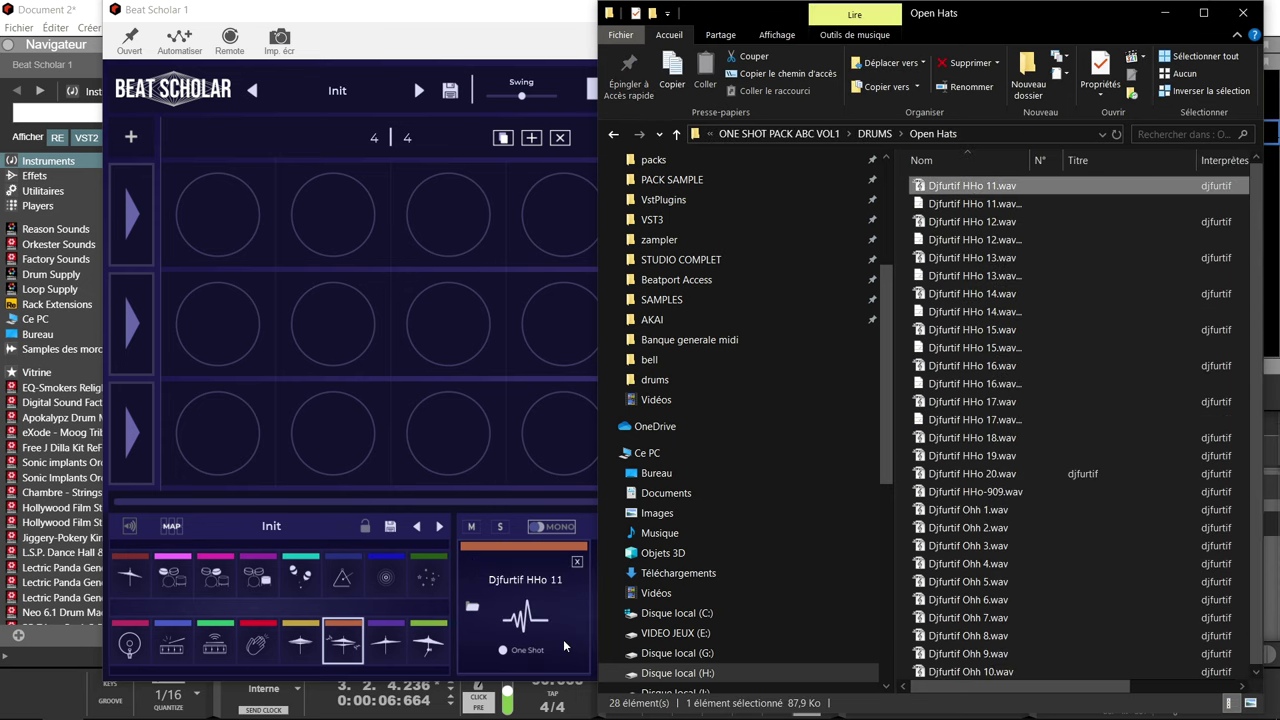
# - Load the Djfurtif -SCRAT sample from the file explorer into the FX 1 pad
pyautogui.click(385, 574)
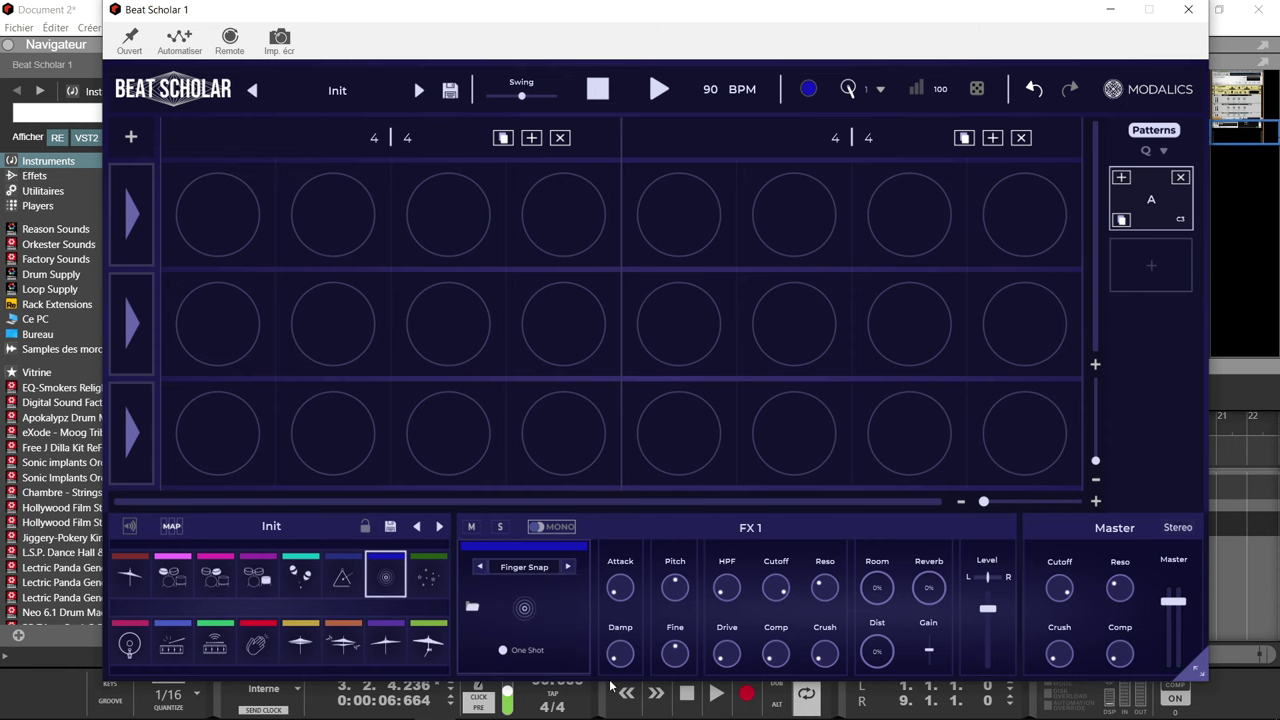
pyautogui.click(68, 705)
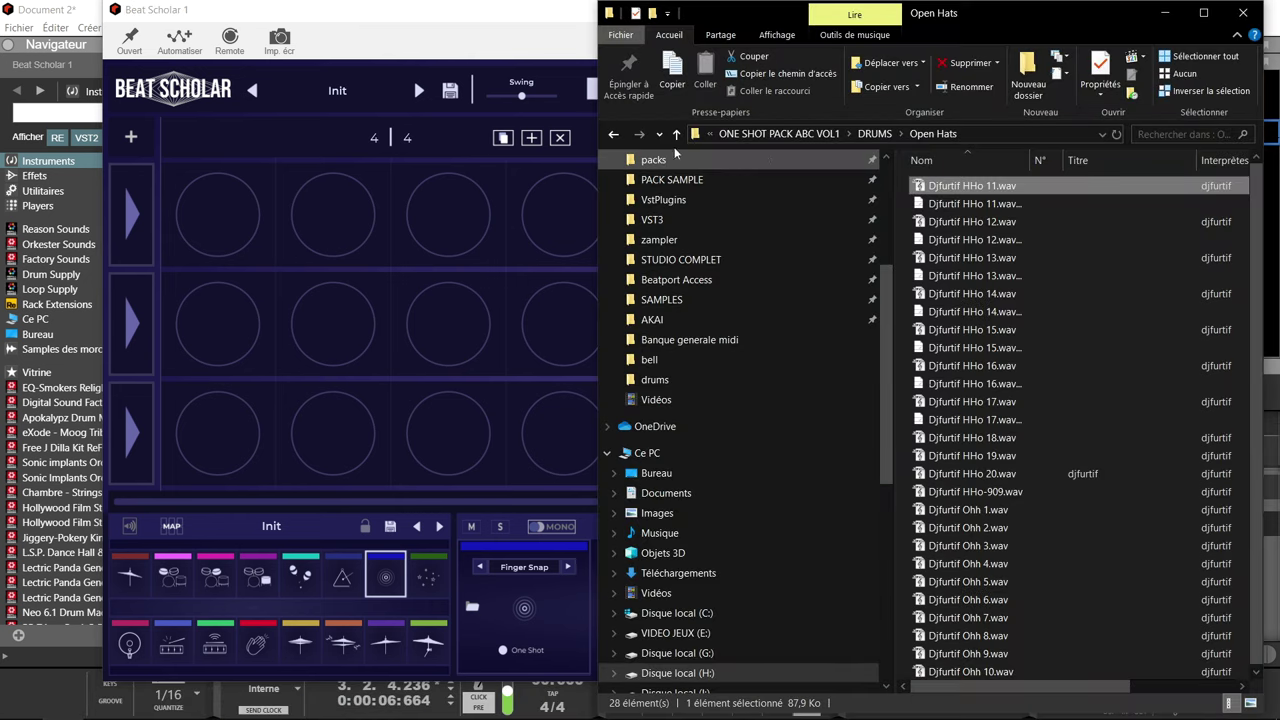
pyautogui.click(676, 133)
pyautogui.moveTo(960, 222); pyautogui.dragTo(525, 615)
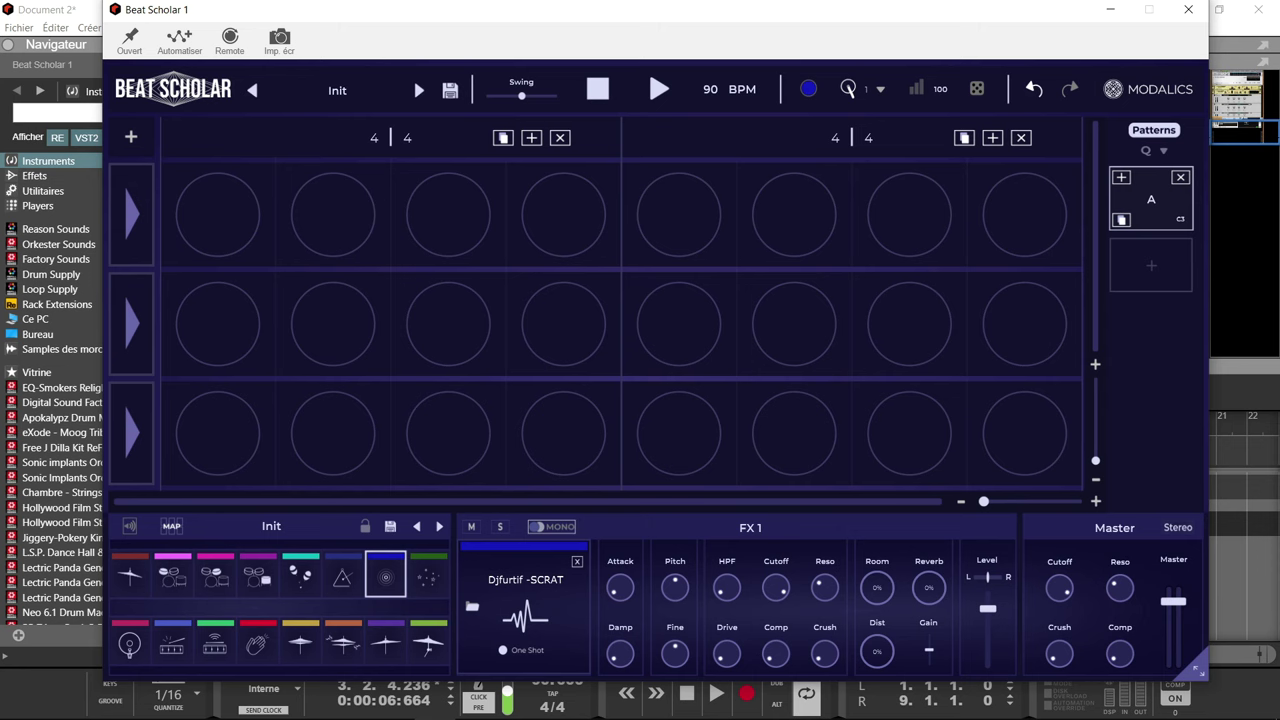
# - Fill all eight beats of the first row with Hi Hat Closed hits and start playback
pyautogui.click(305, 645)
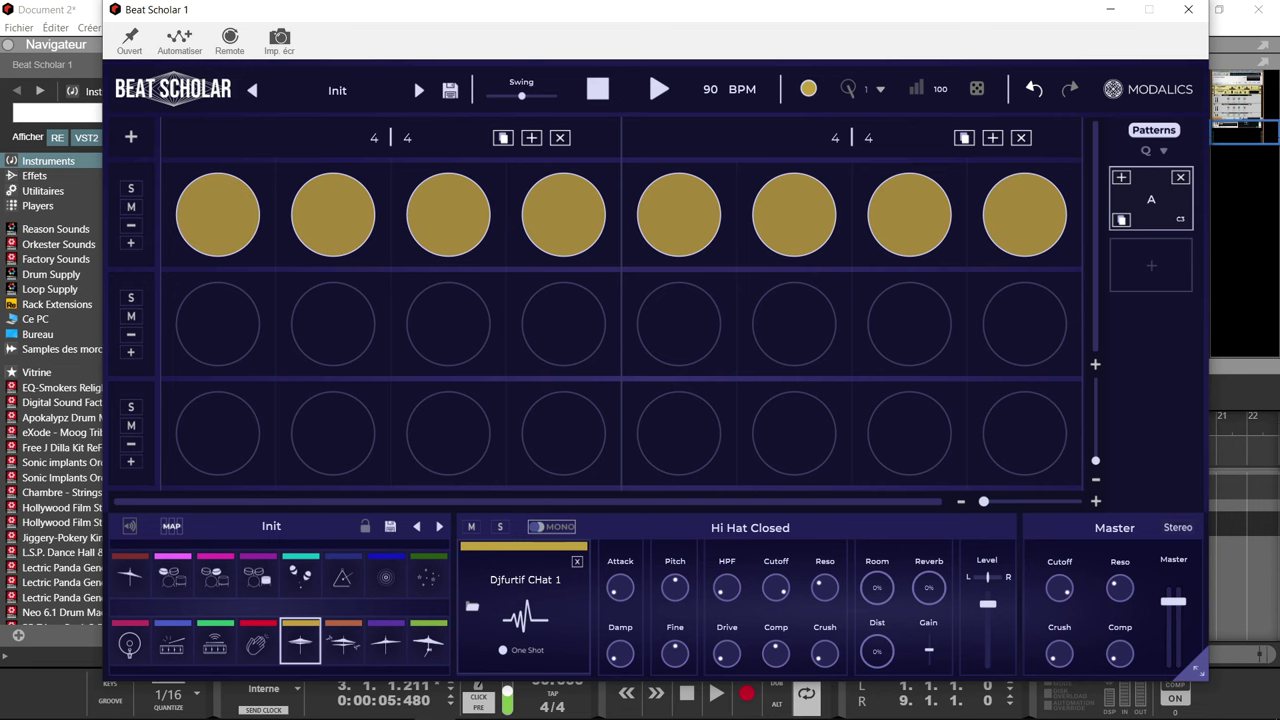
pyautogui.press('space')
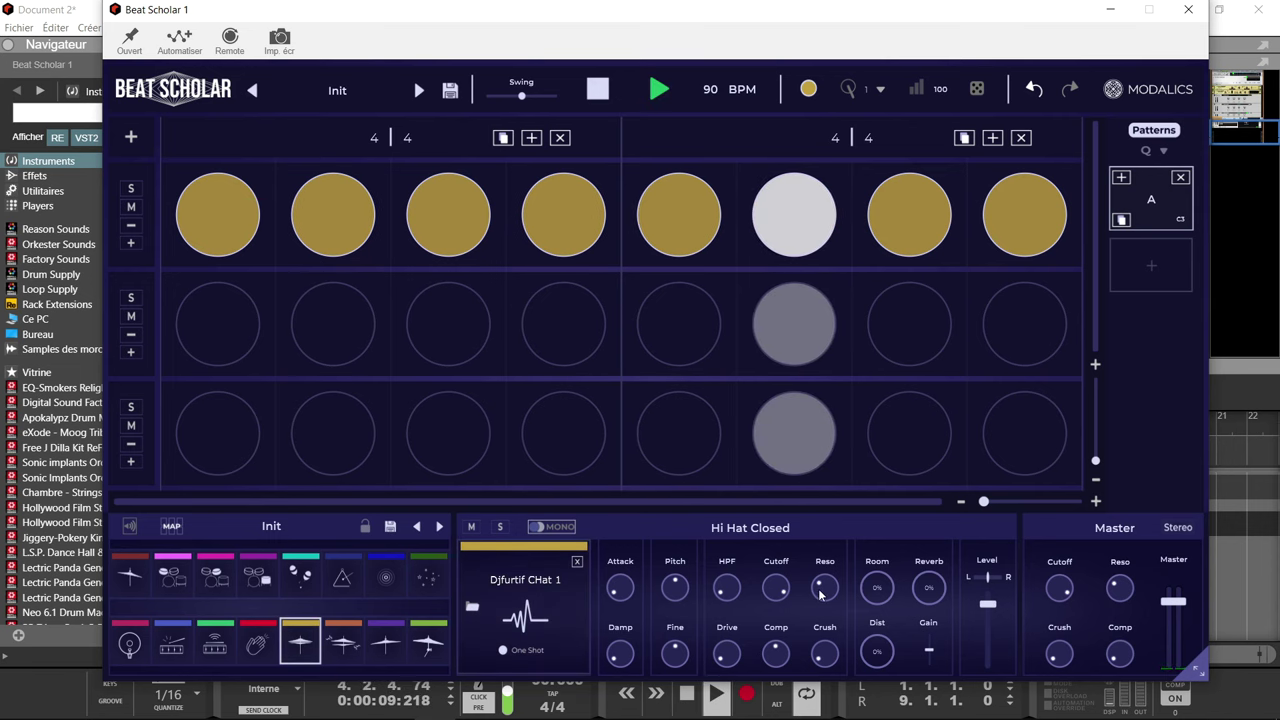
pyautogui.click(481, 703)
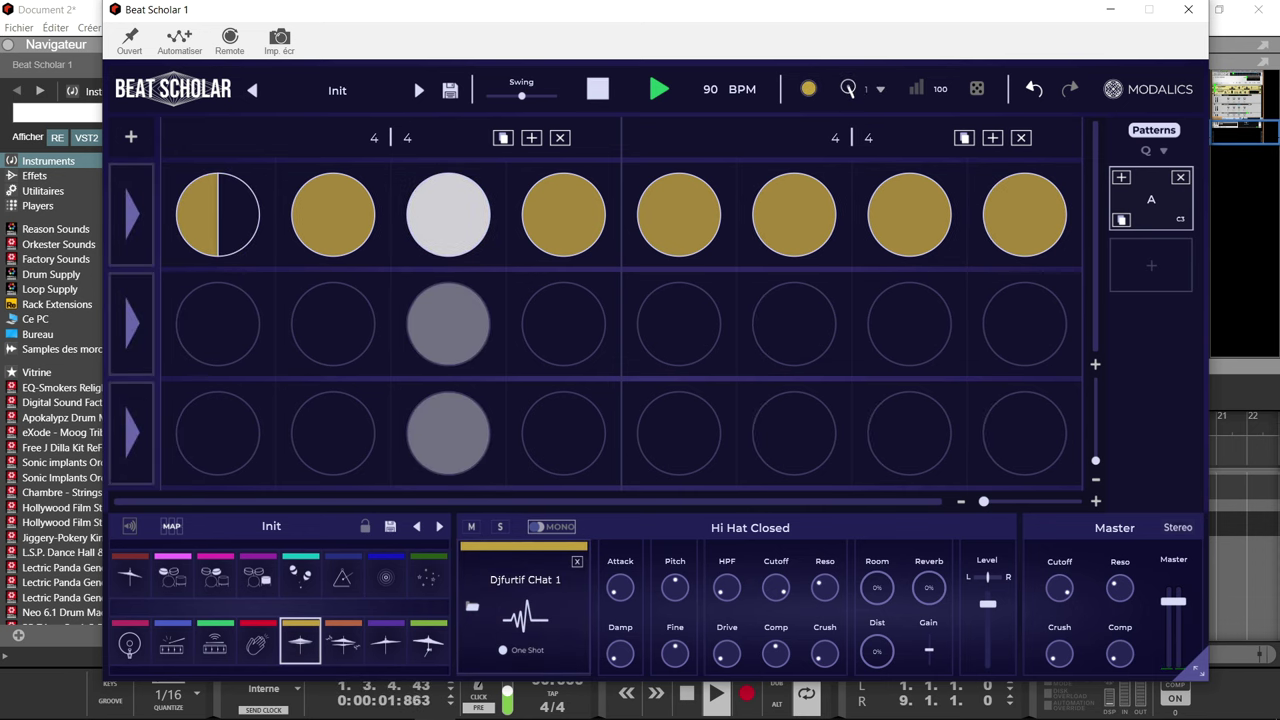
# - Slice beats 2 to 8 of the first row into two pieces each, keeping the Hi Hat Closed hit on each first half
pyautogui.click(328, 180)
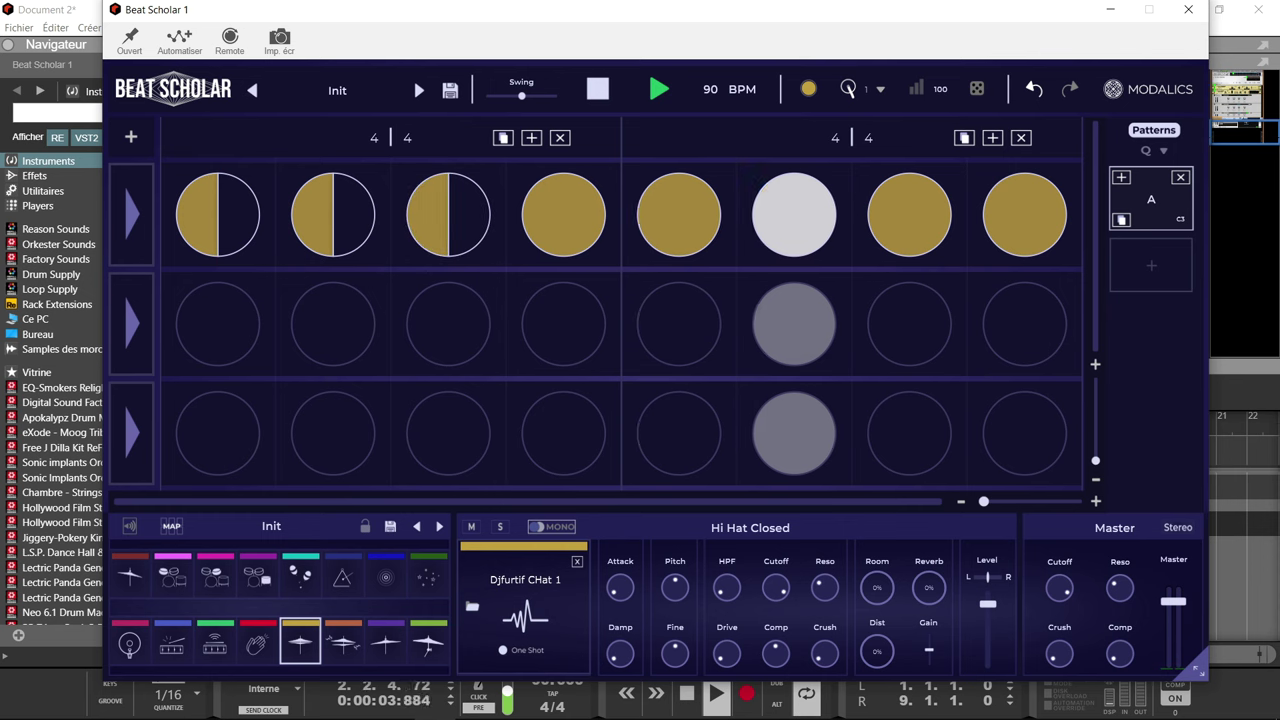
pyautogui.click(560, 182)
pyautogui.moveTo(700, 182); pyautogui.dragTo(711, 152)
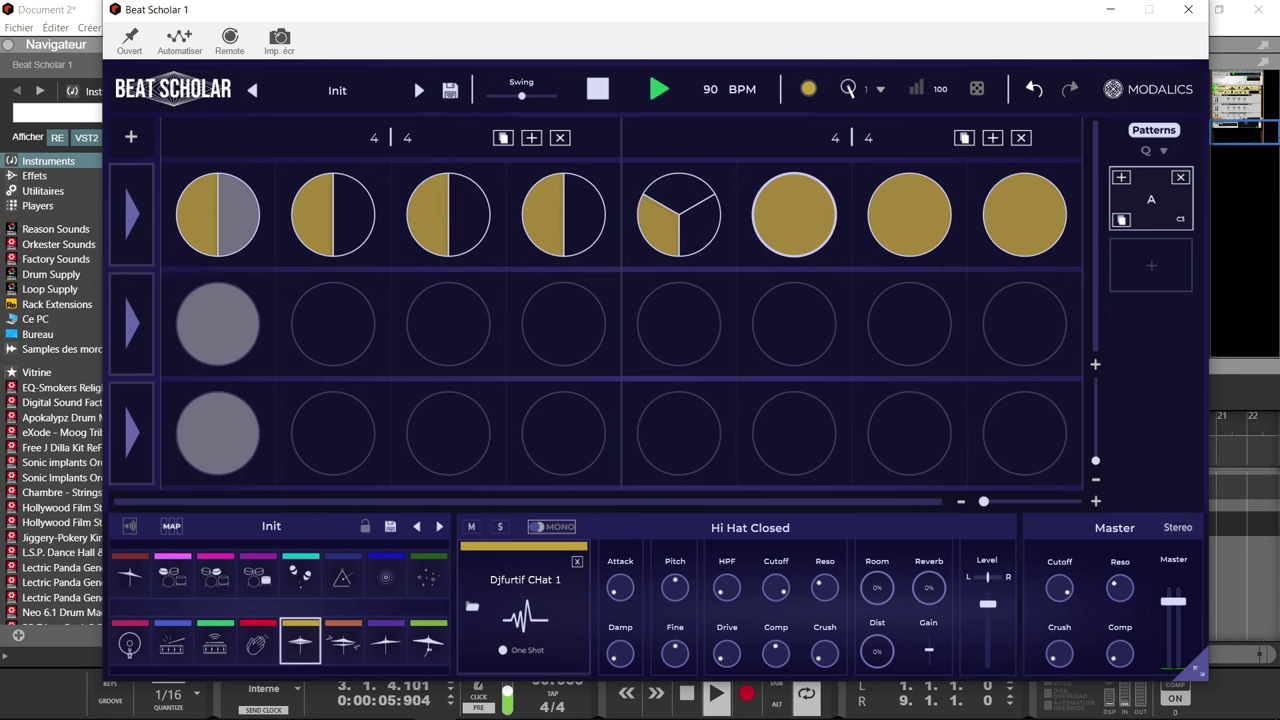
pyautogui.moveTo(700, 214)
pyautogui.mouseDown()
pyautogui.moveTo(700, 234)
pyautogui.moveTo(700, 205)
pyautogui.mouseUp()
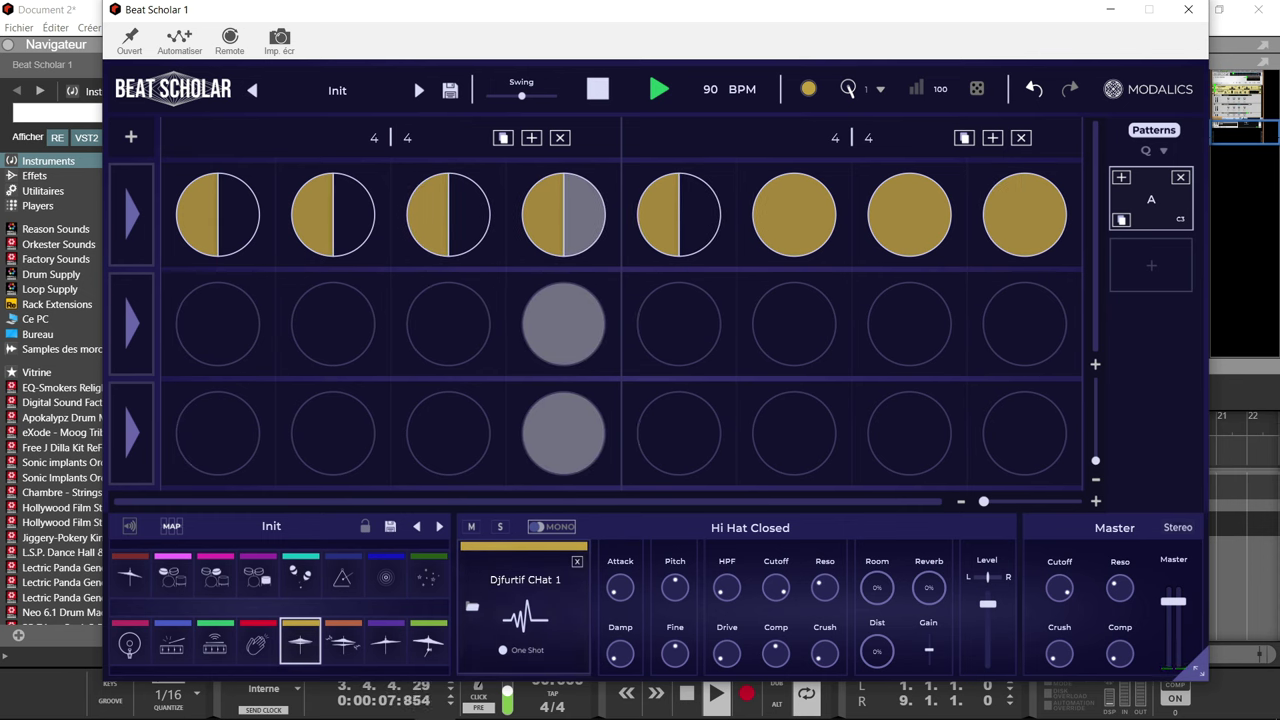
pyautogui.moveTo(794, 205); pyautogui.dragTo(781, 156)
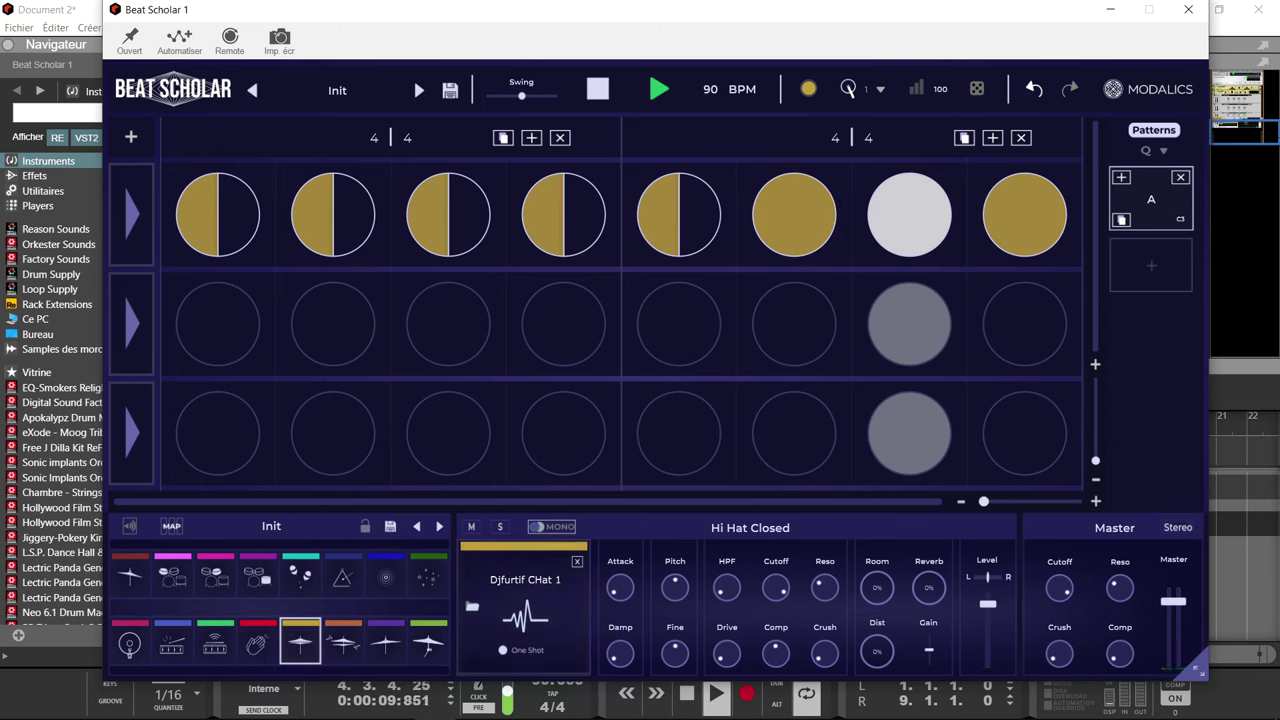
pyautogui.moveTo(794, 234); pyautogui.dragTo(794, 205)
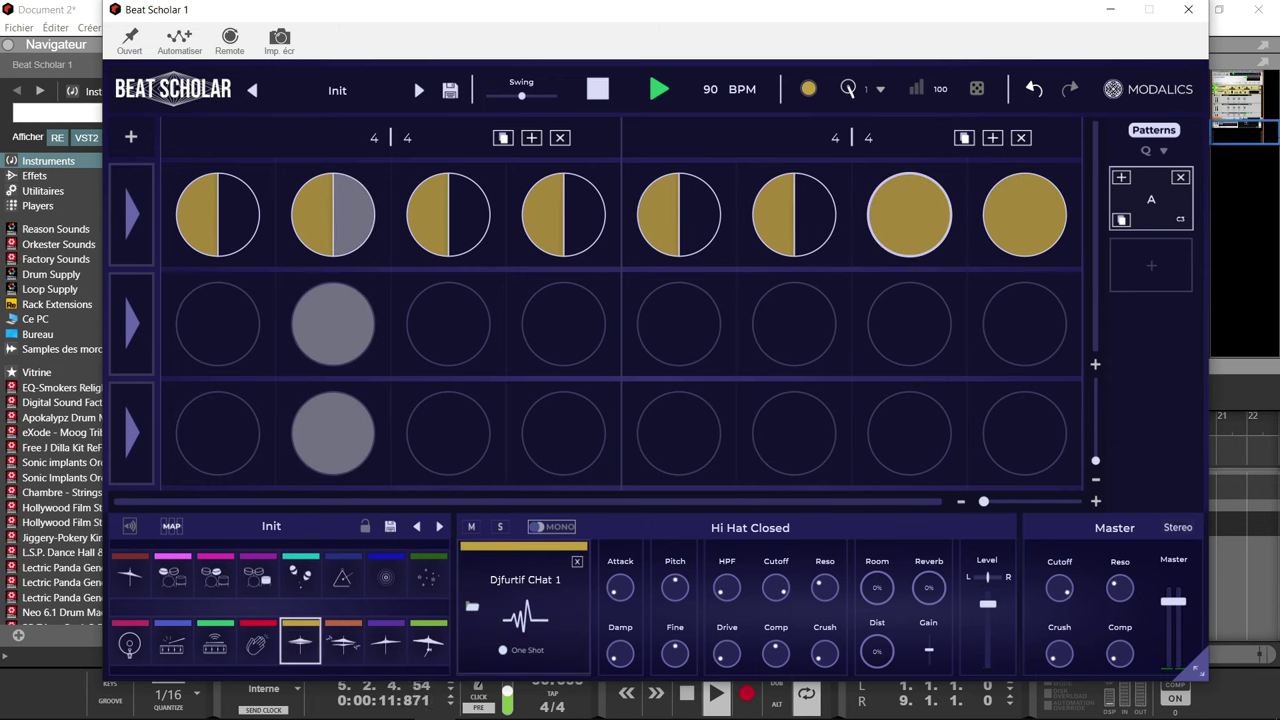
pyautogui.moveTo(909, 234); pyautogui.dragTo(909, 205)
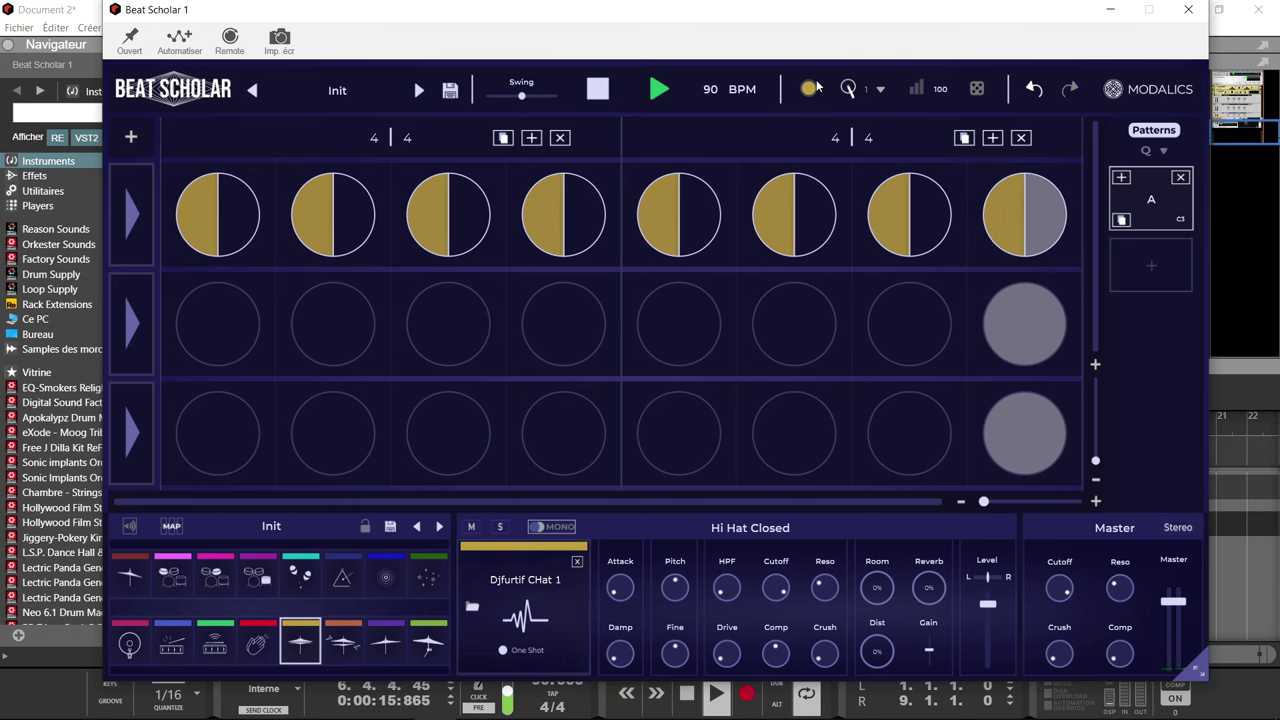
# - Fill the empty second half of every beat in the first row with Hi Hat Closed hits
pyautogui.click(815, 214)
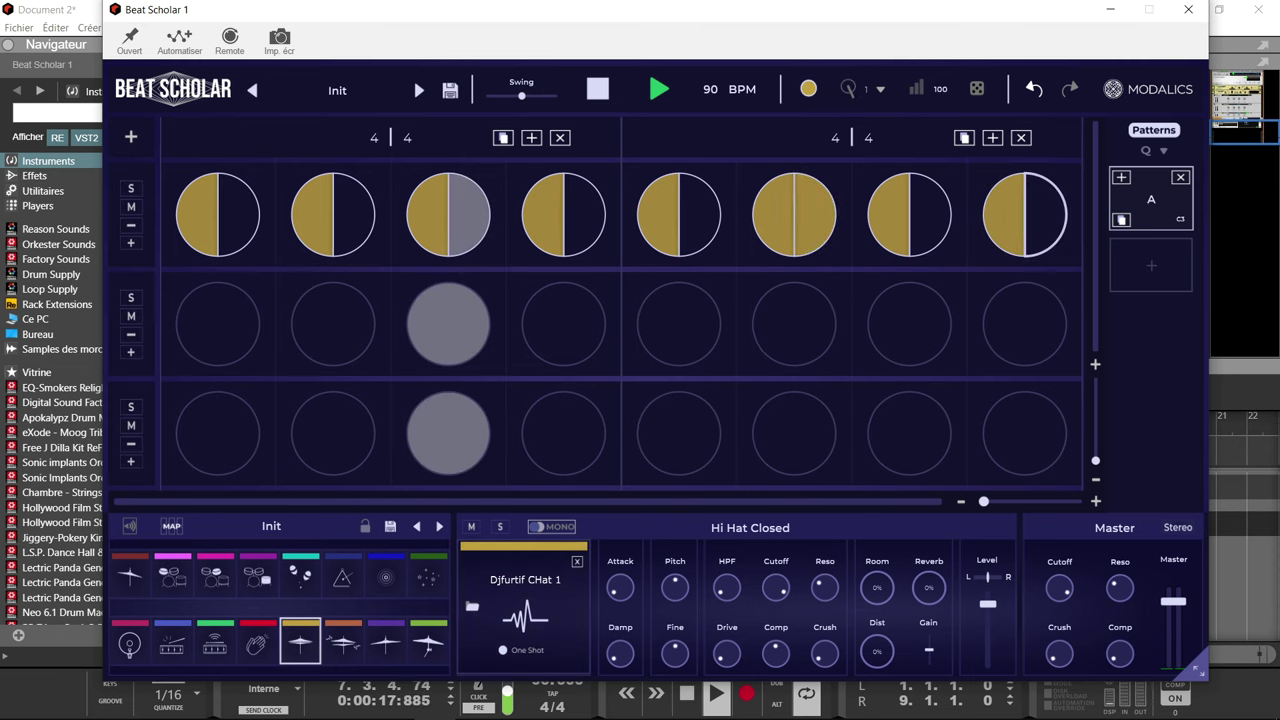
pyautogui.click(930, 214)
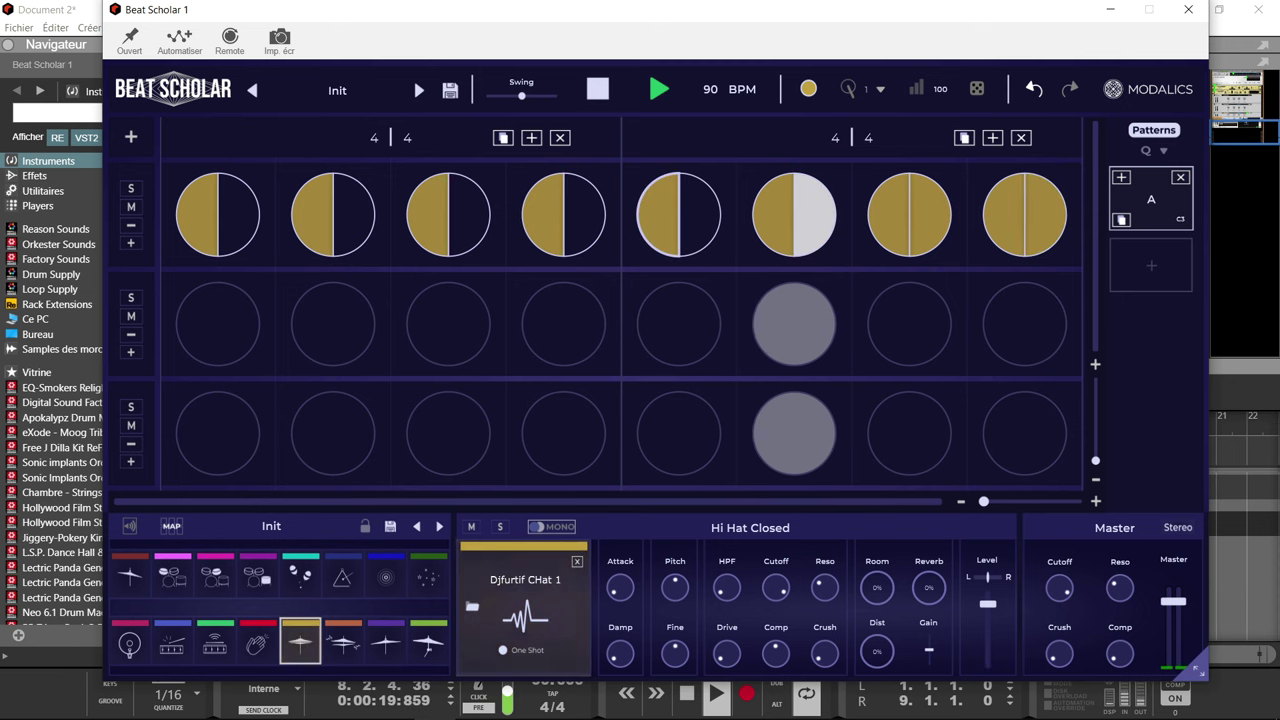
pyautogui.click(700, 214)
pyautogui.click(585, 214)
pyautogui.click(470, 214)
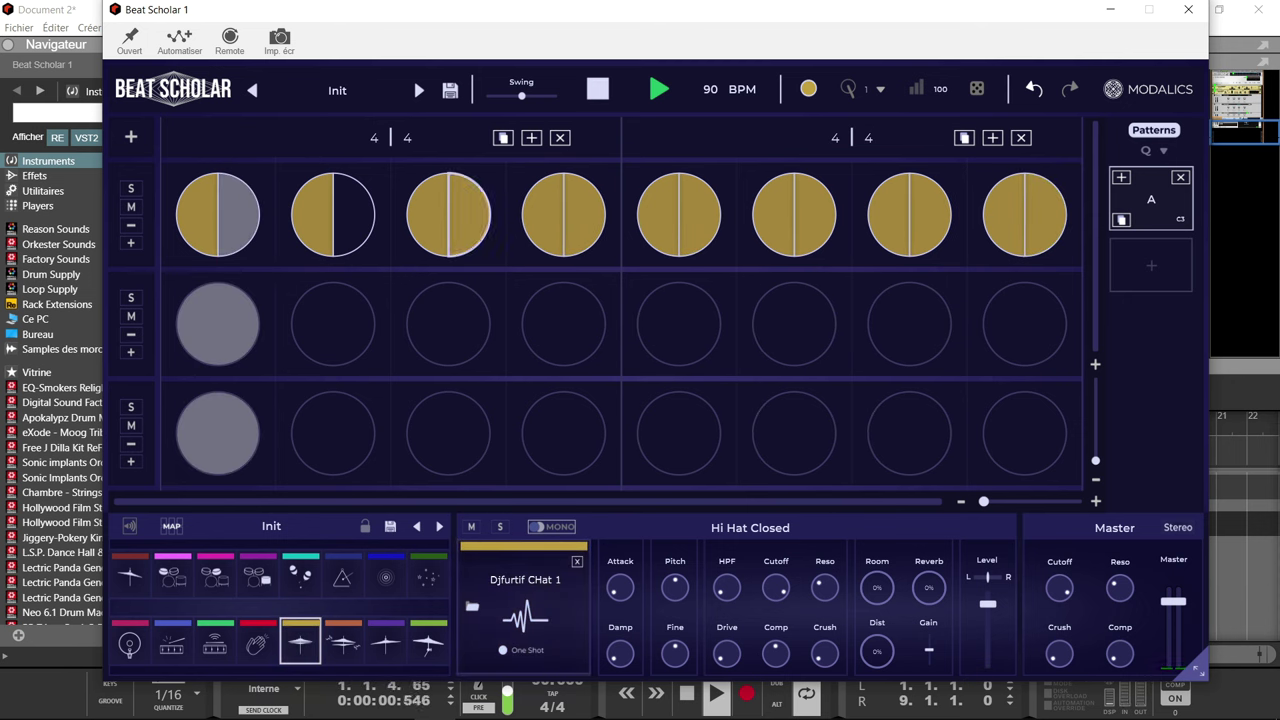
pyautogui.click(355, 214)
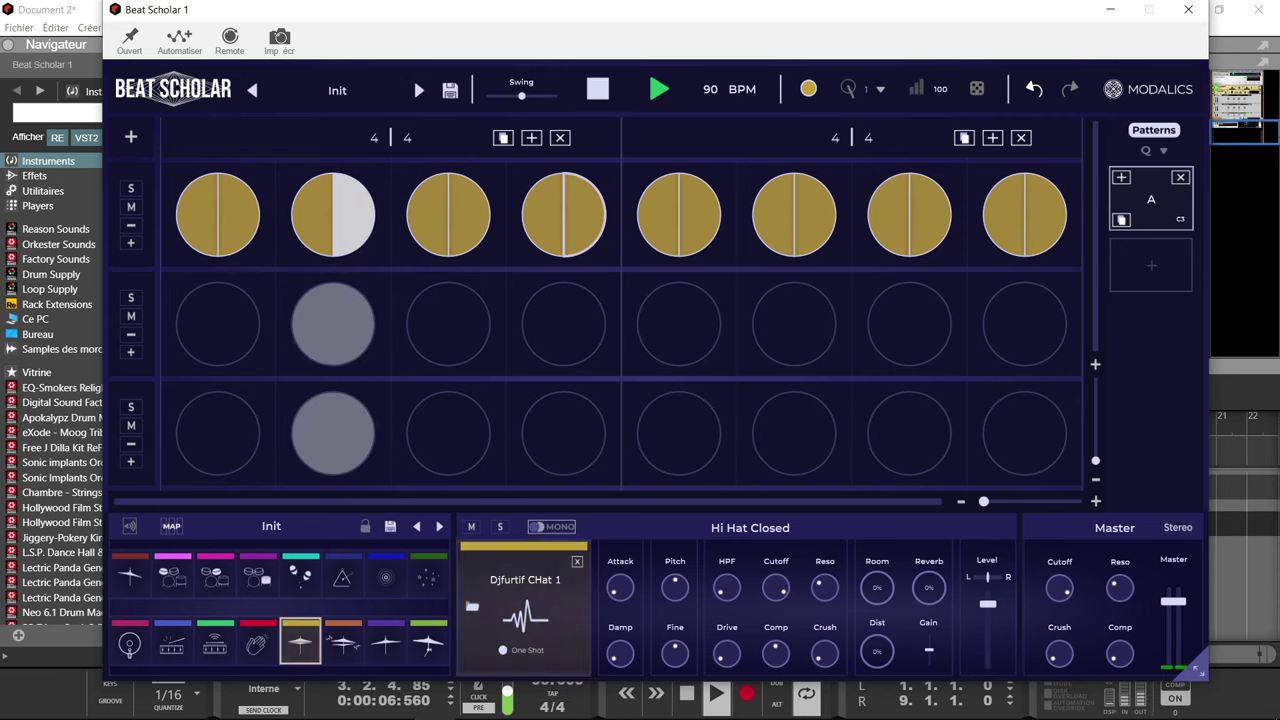
# - Slice the fourth Hi Hat Closed beat into 4 pieces and the eighth into 8 pieces
pyautogui.rightClick(575, 216)
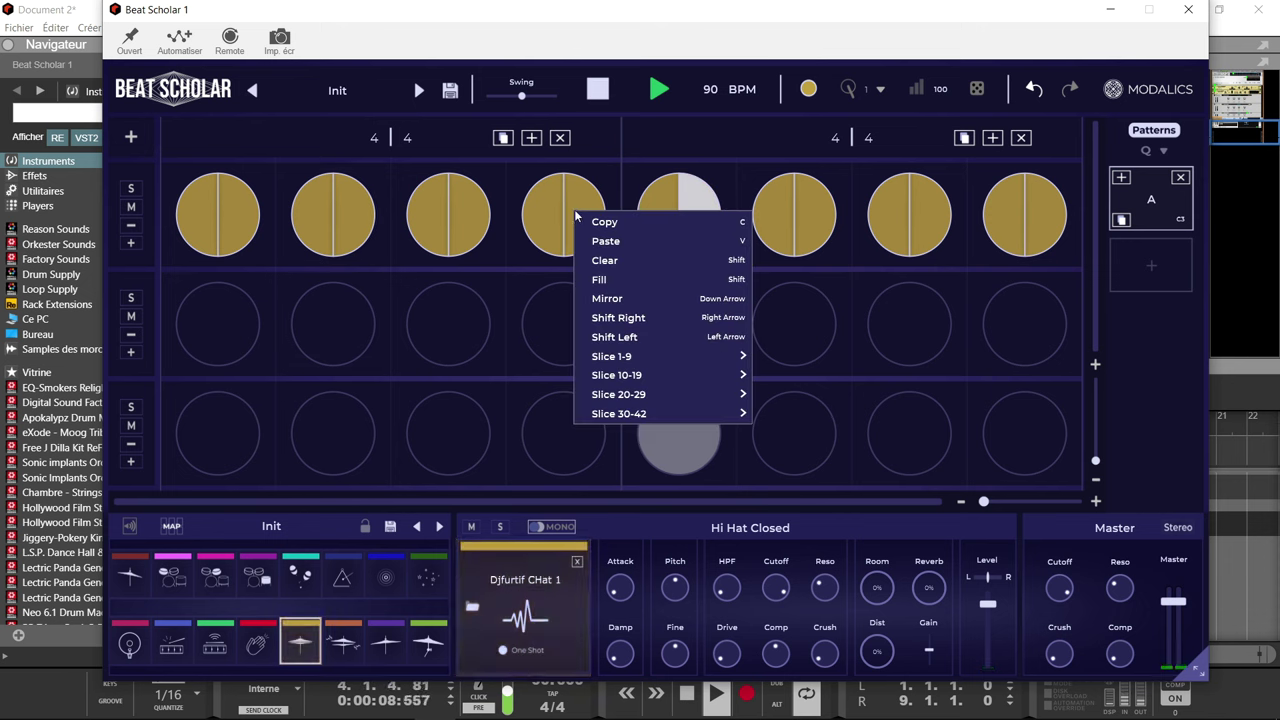
pyautogui.moveTo(614, 366)
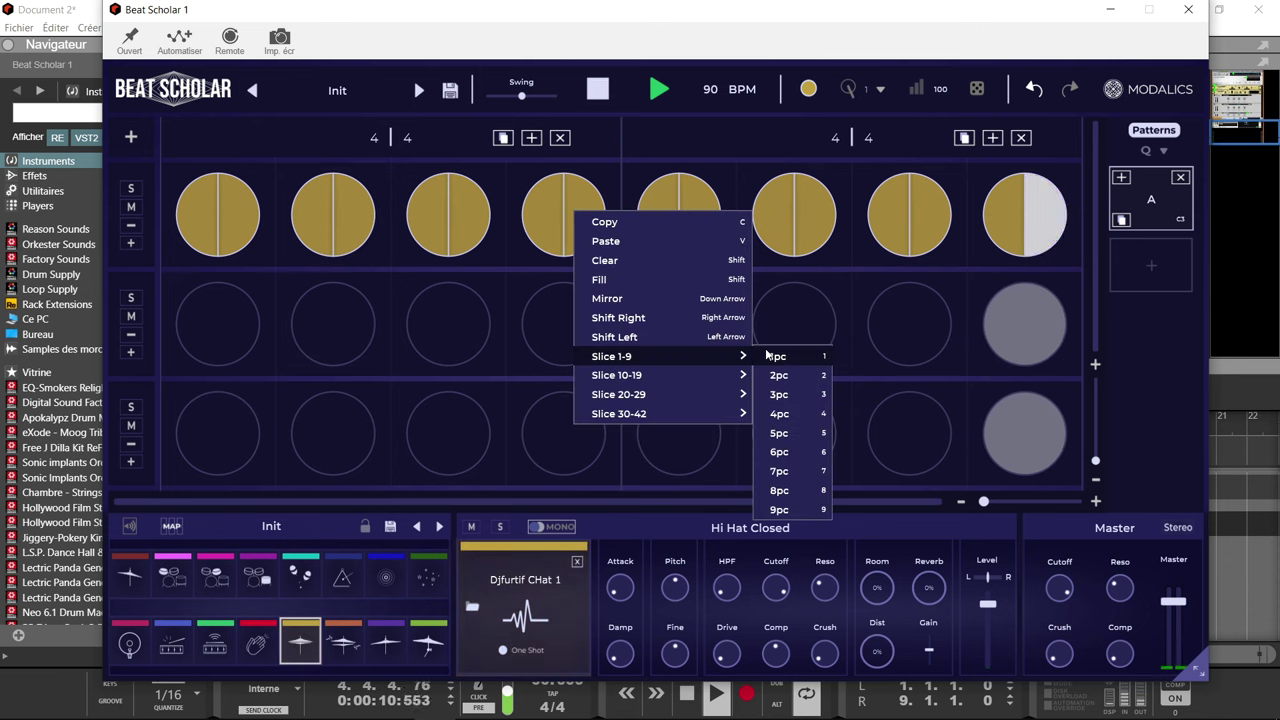
pyautogui.click(812, 414)
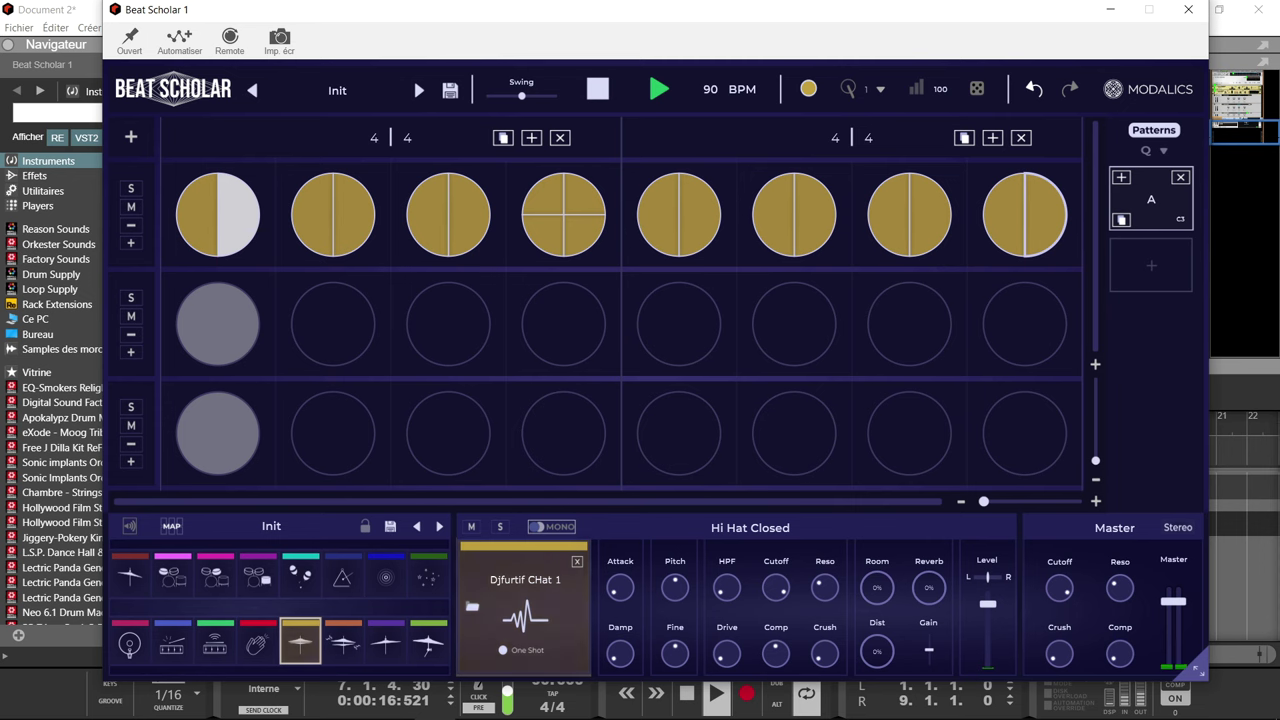
pyautogui.rightClick(856, 216)
pyautogui.moveTo(1005, 362)
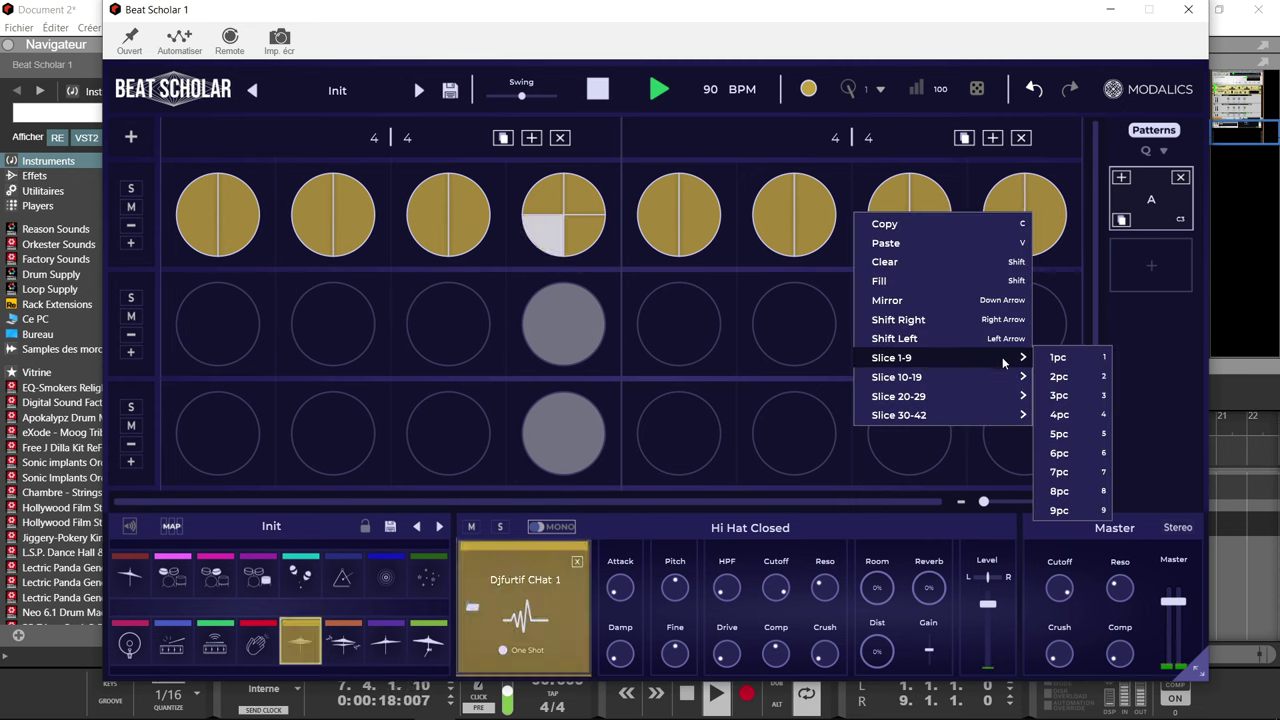
pyautogui.click(1066, 491)
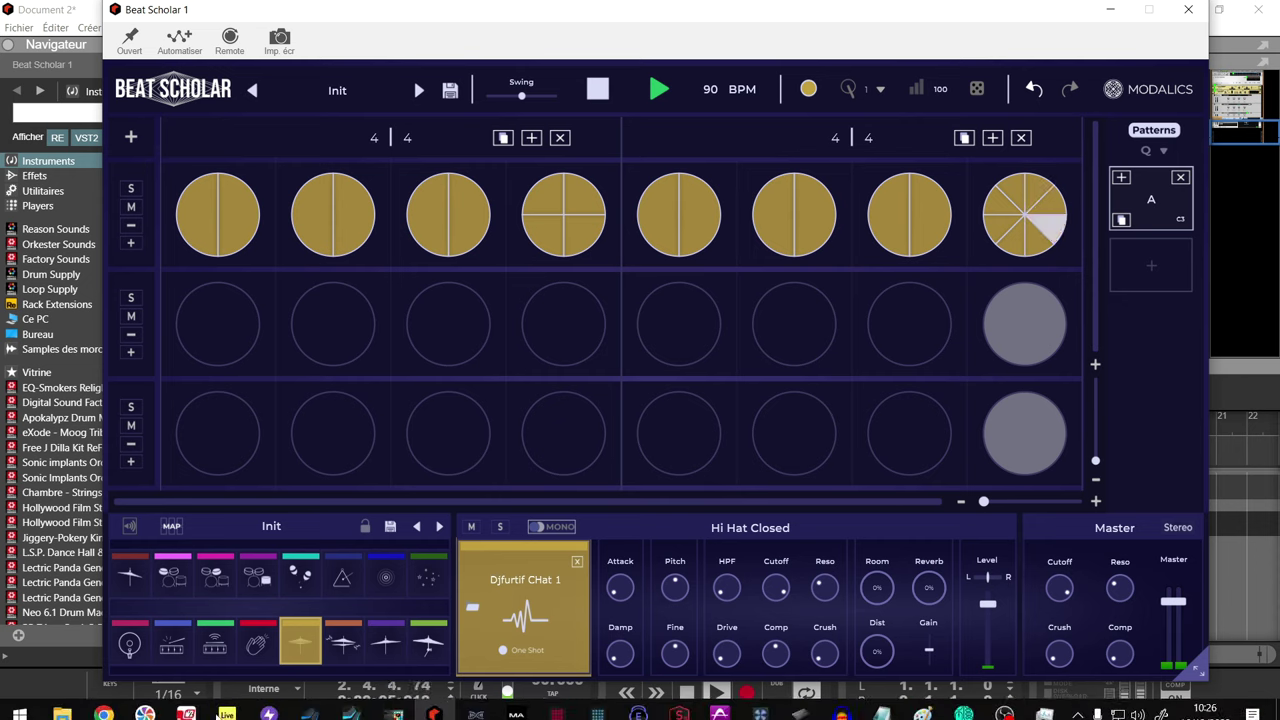
# - Place Snare hits on beats 3 and 7 of the second row and Kick hits on beats 1 and 5 of the third
pyautogui.click(180, 644)
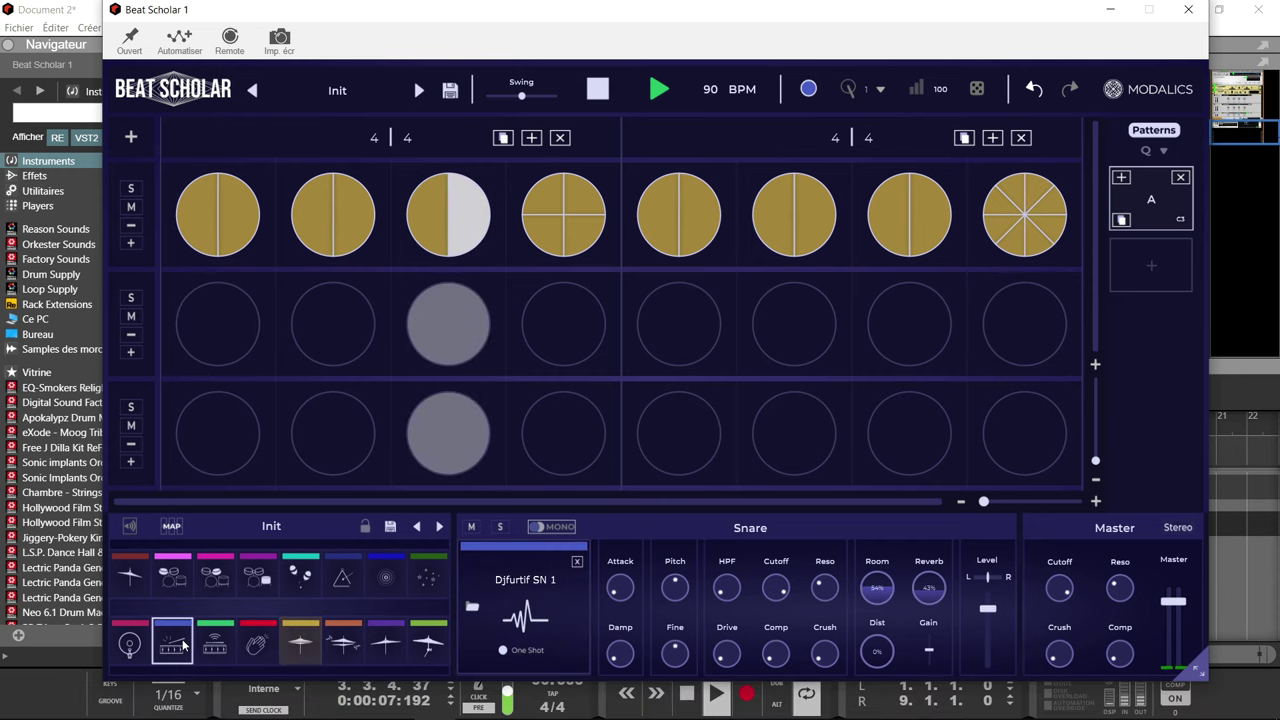
pyautogui.click(448, 323)
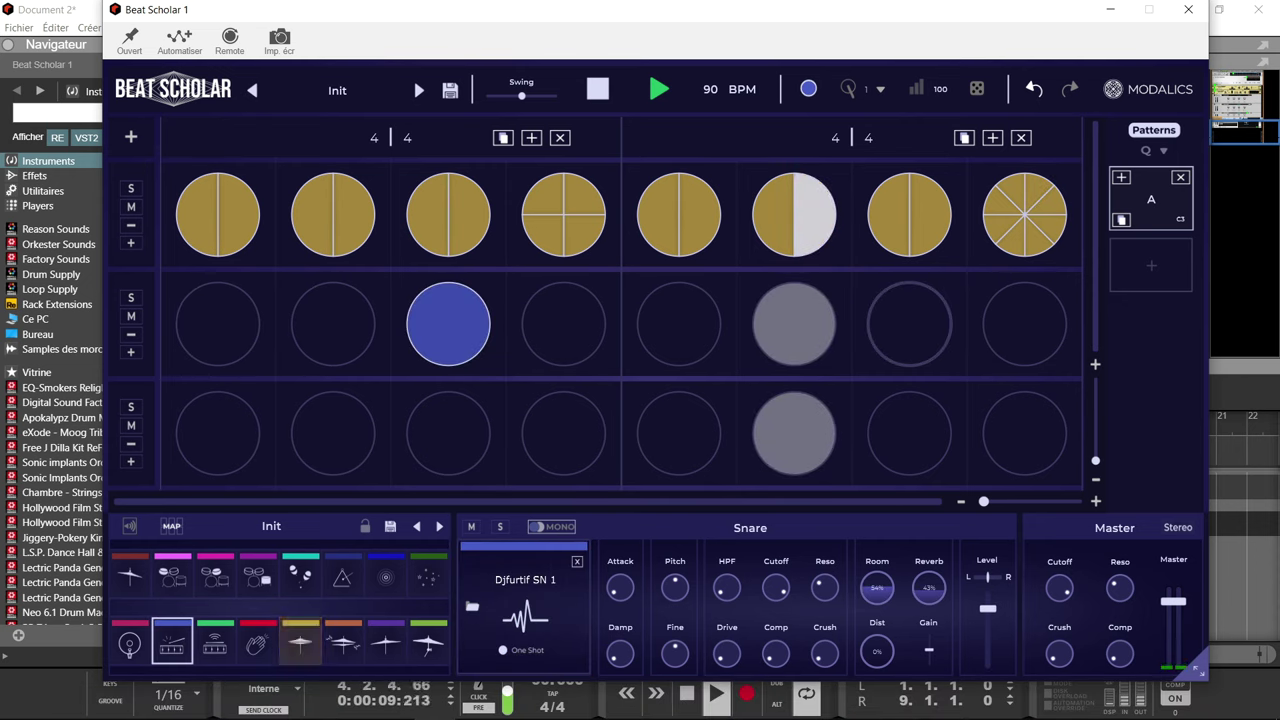
pyautogui.click(909, 323)
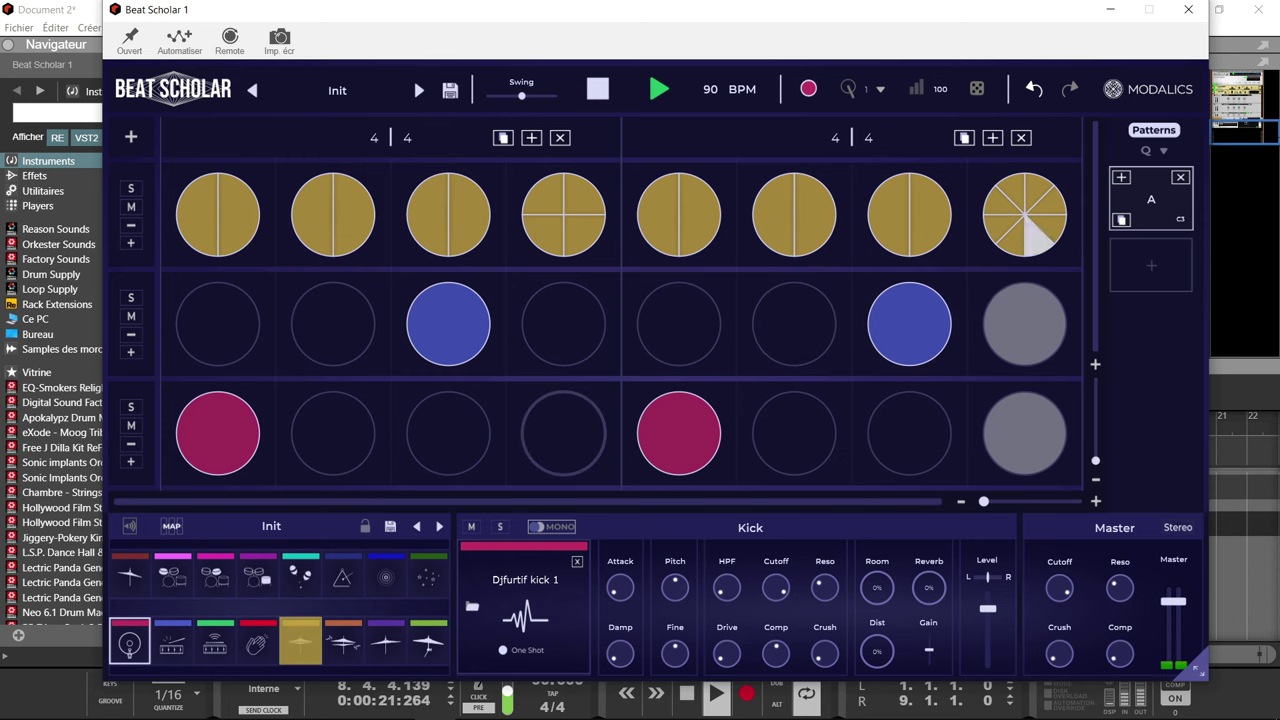
# - Slice beat 4 of the third row into 2 pieces and place a Kick hit on its second half only
pyautogui.rightClick(560, 228)
pyautogui.moveTo(641, 369)
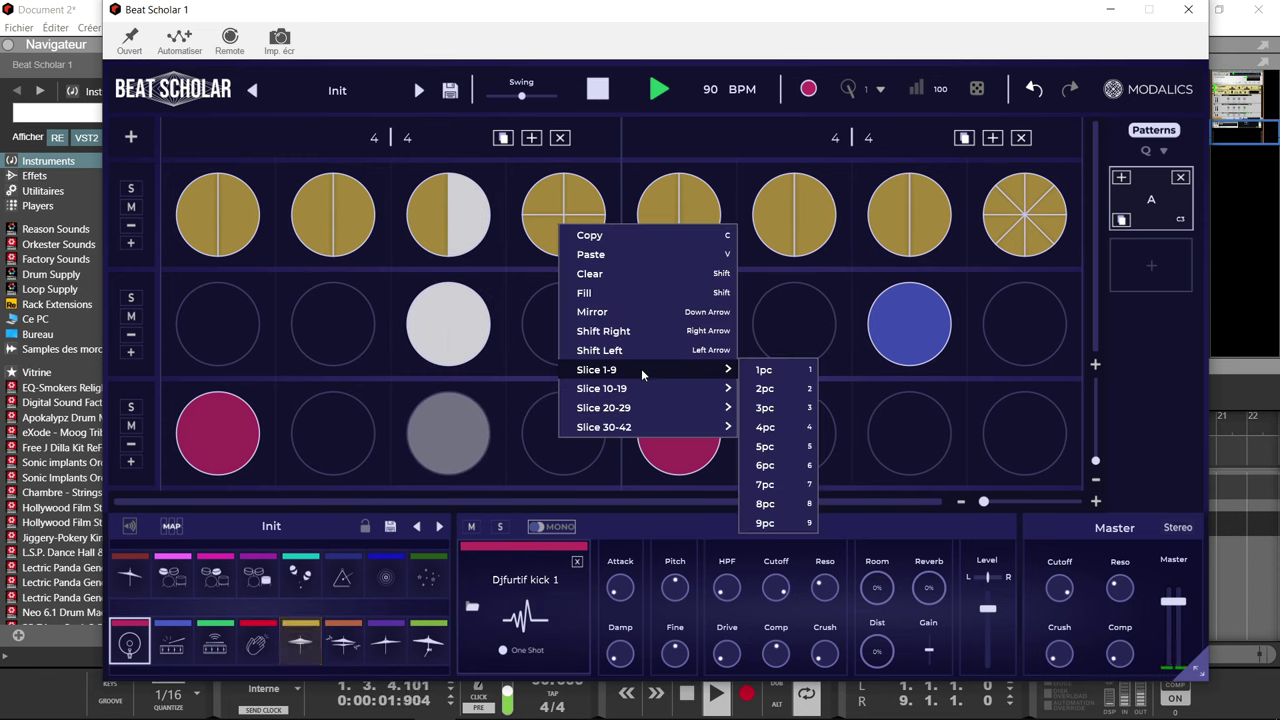
pyautogui.click(764, 388)
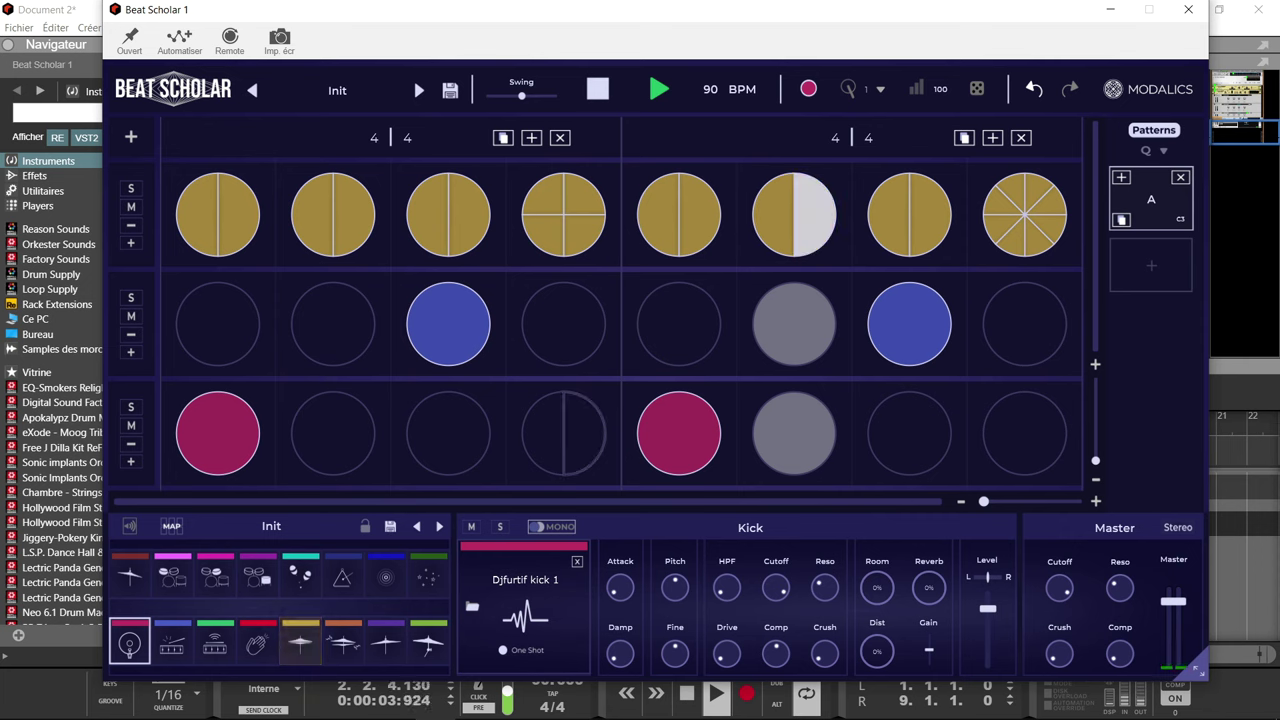
pyautogui.click(543, 433)
pyautogui.click(585, 433)
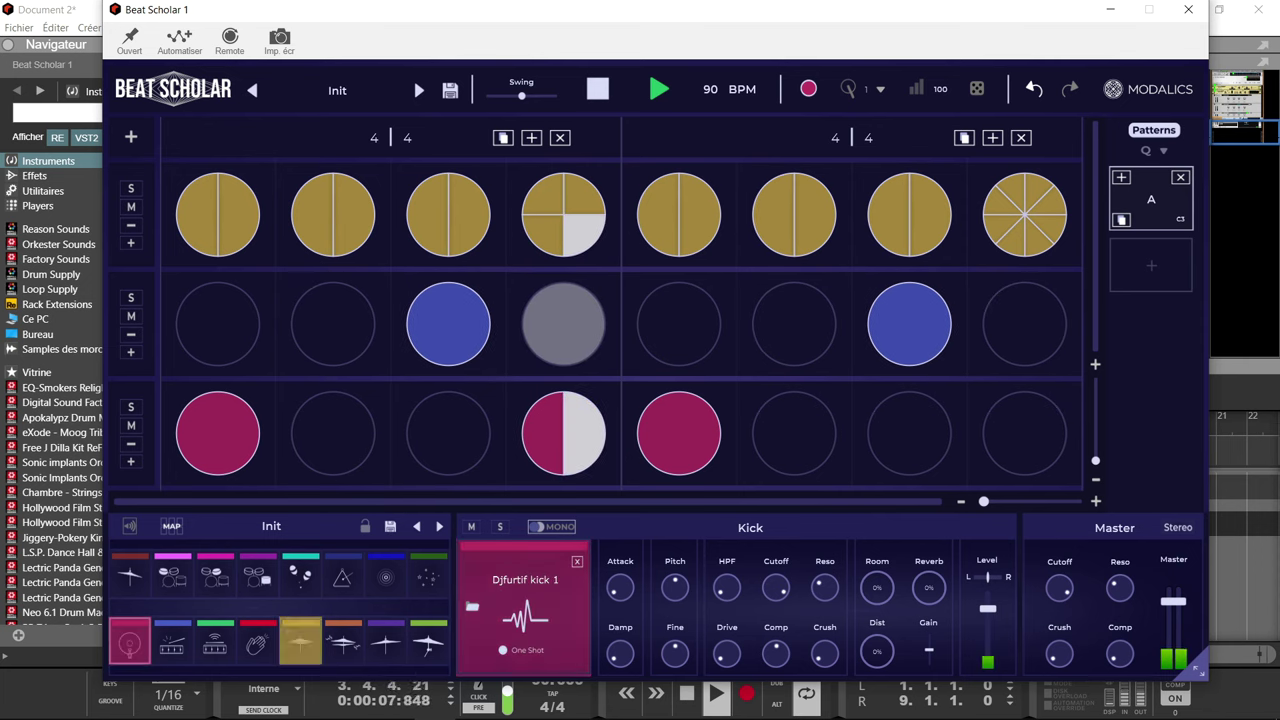
pyautogui.click(543, 433)
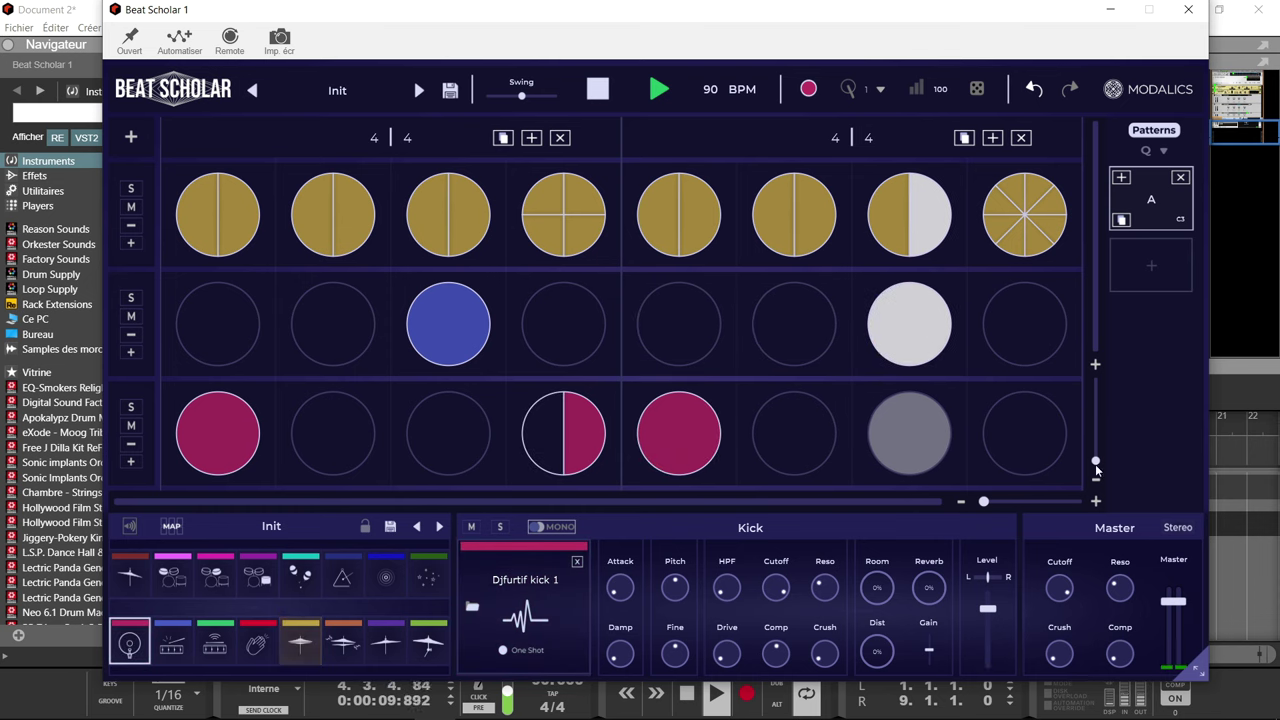
# - Add Kick hits on beats 8 and 6 of the third row, each sliced into 2 pieces with only the second half active
pyautogui.rightClick(850, 220)
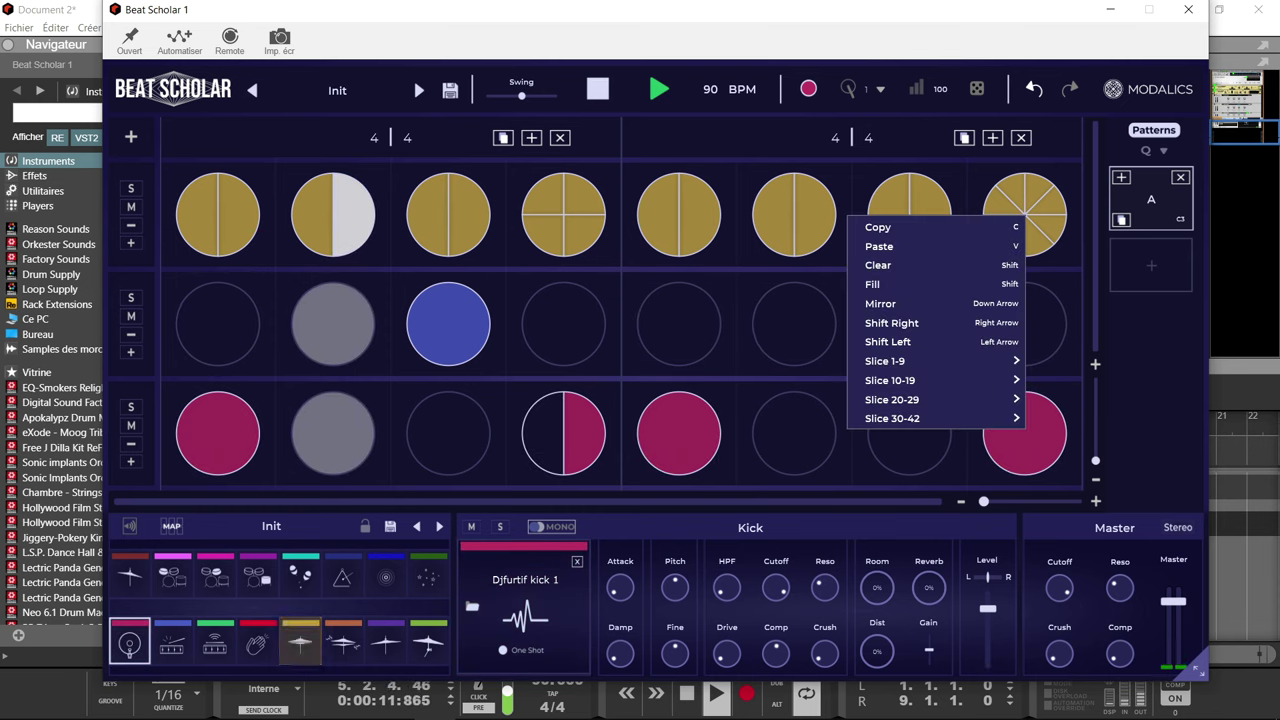
pyautogui.moveTo(990, 361)
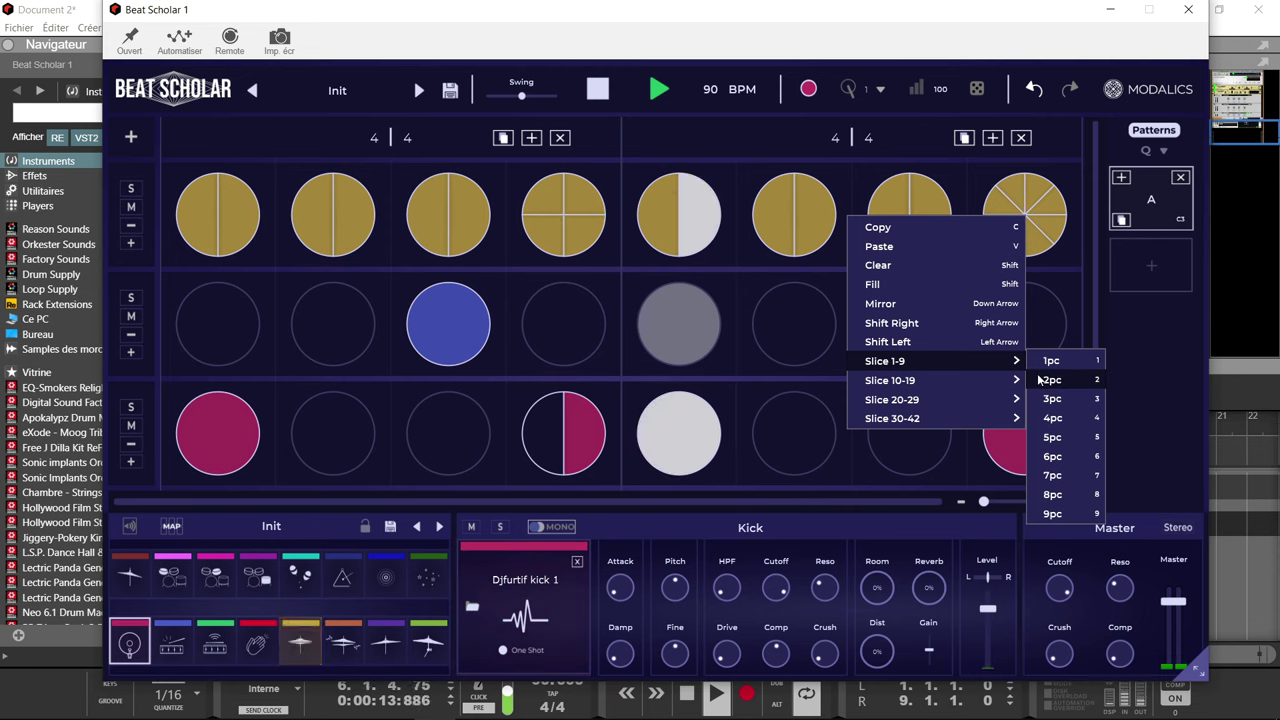
pyautogui.click(1040, 380)
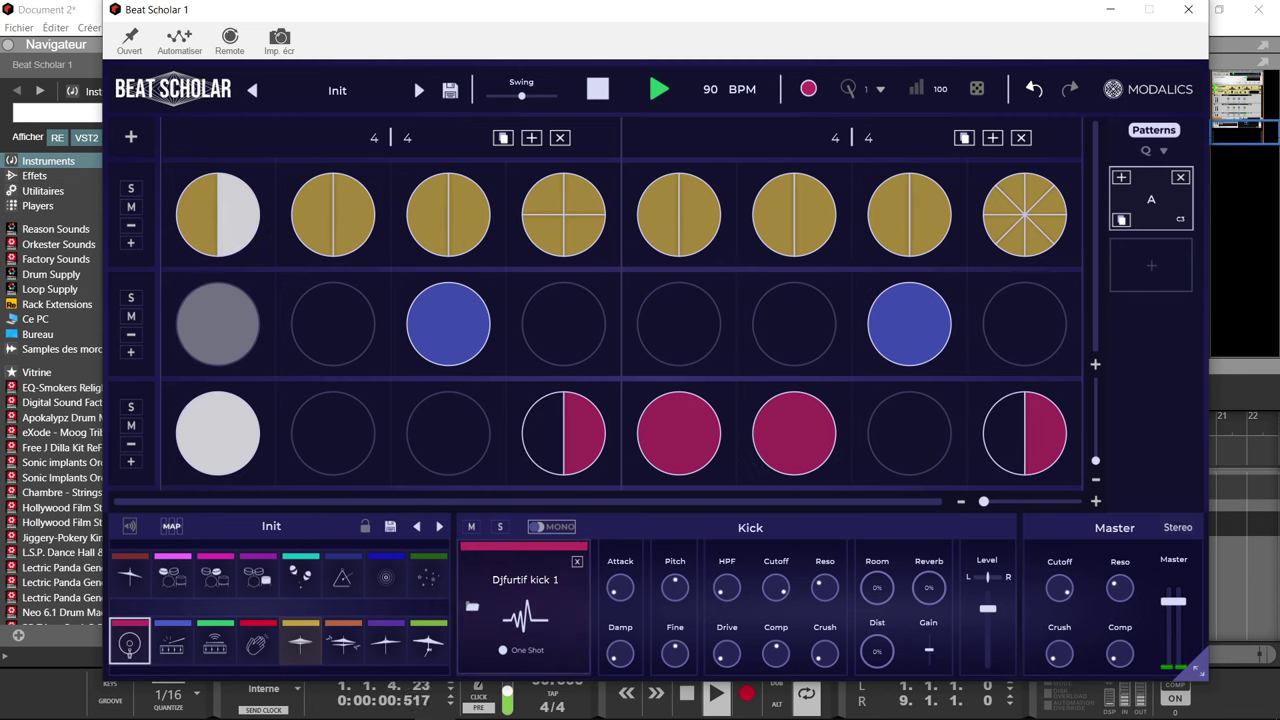
pyautogui.rightClick(607, 221)
pyautogui.moveTo(776, 364)
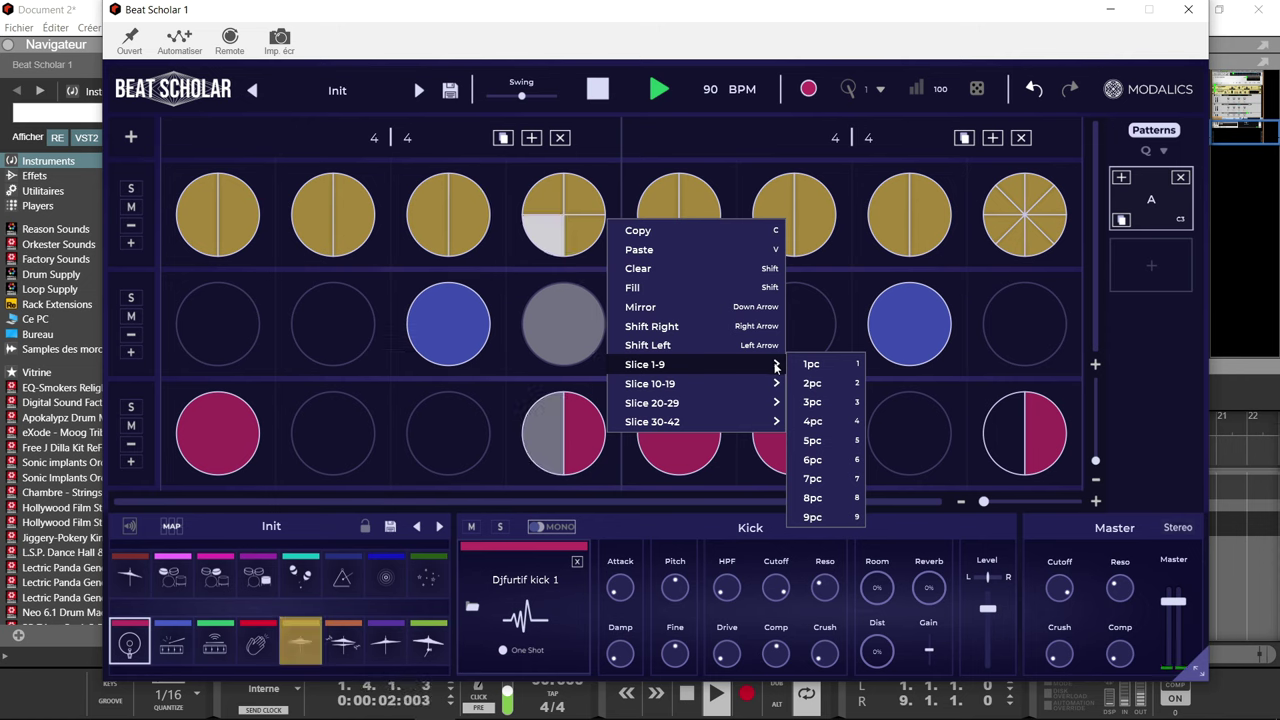
pyautogui.click(857, 388)
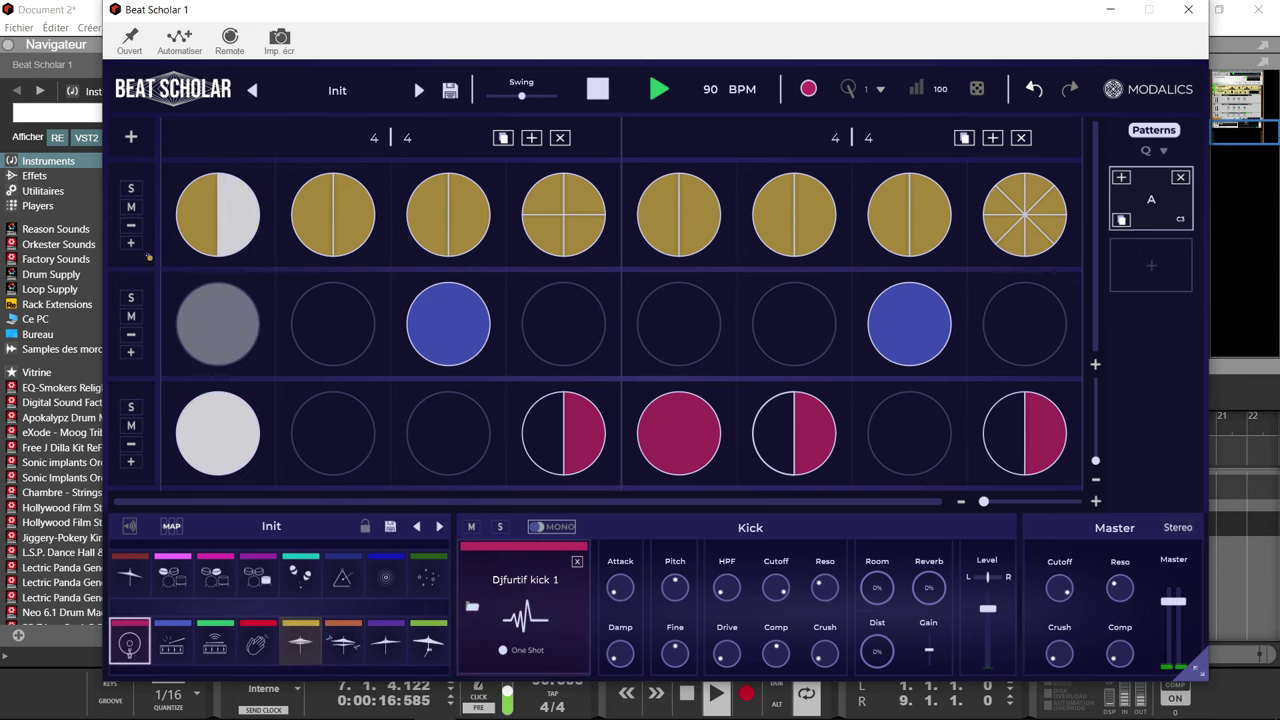
# - Add a new row above the closed hi-hat row and place Hi Hat Open hits on beats 3 and 7
pyautogui.click(131, 138)
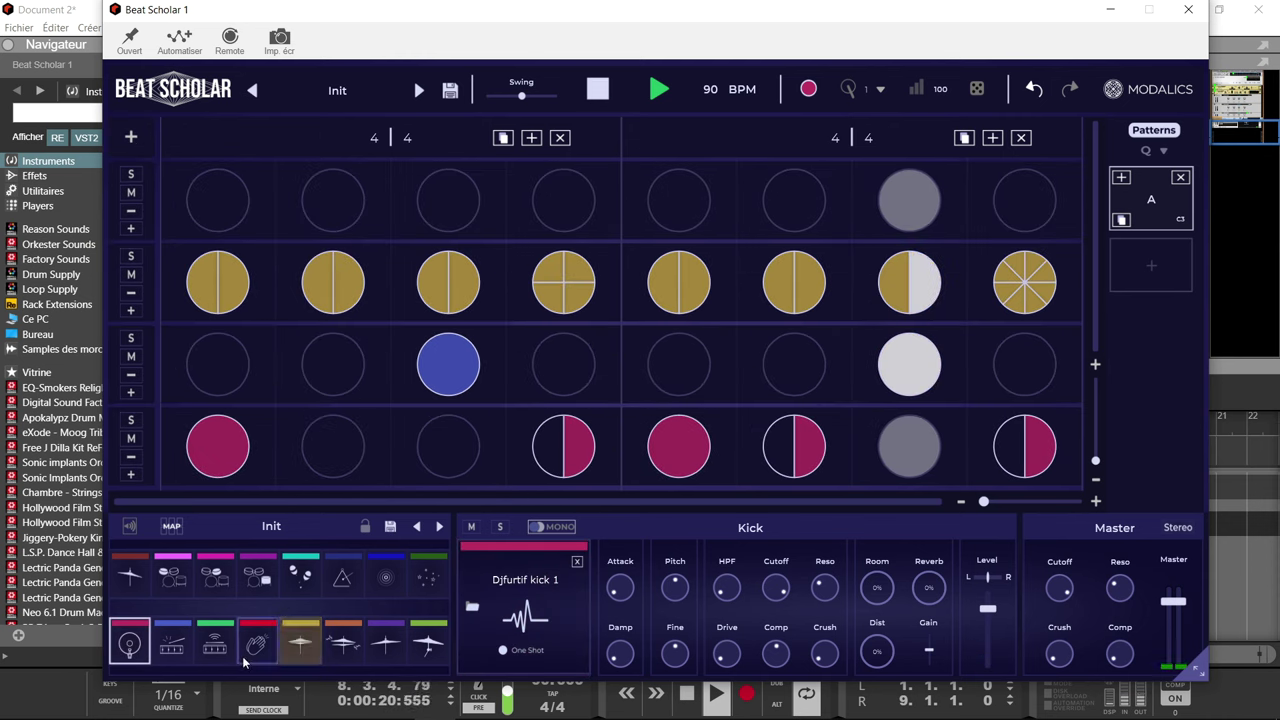
pyautogui.click(338, 648)
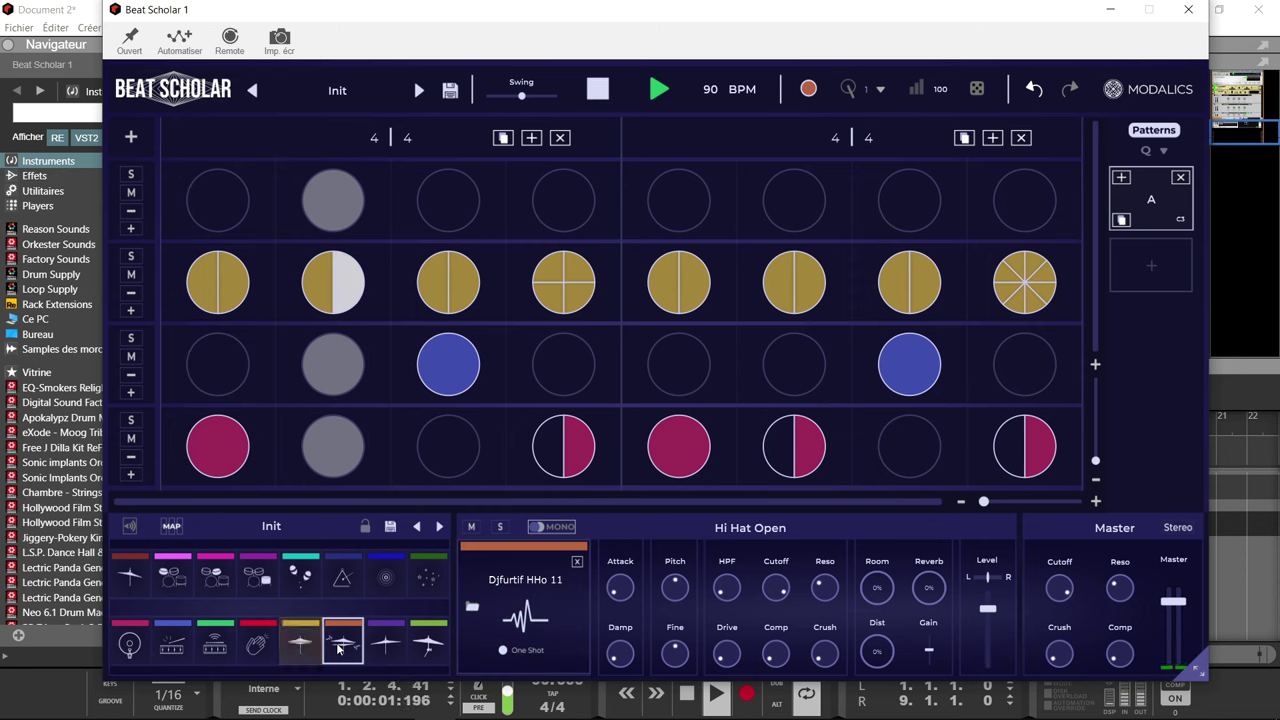
pyautogui.click(338, 648)
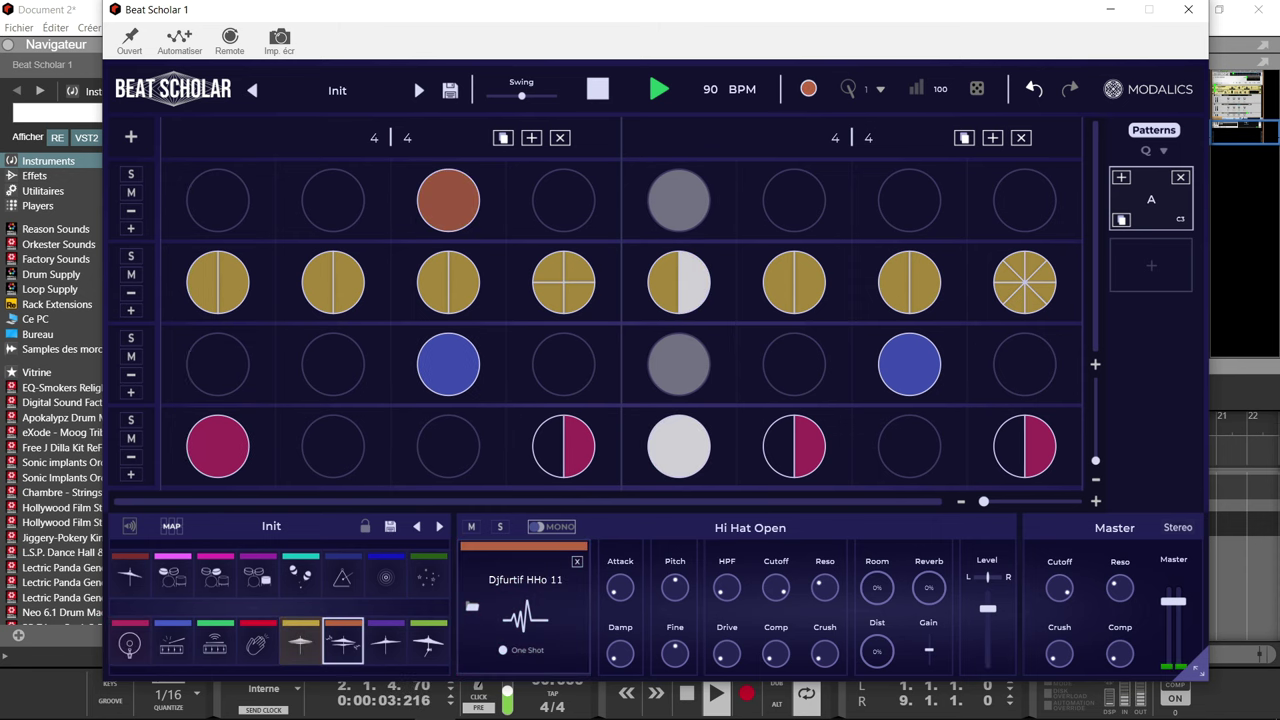
pyautogui.click(338, 648)
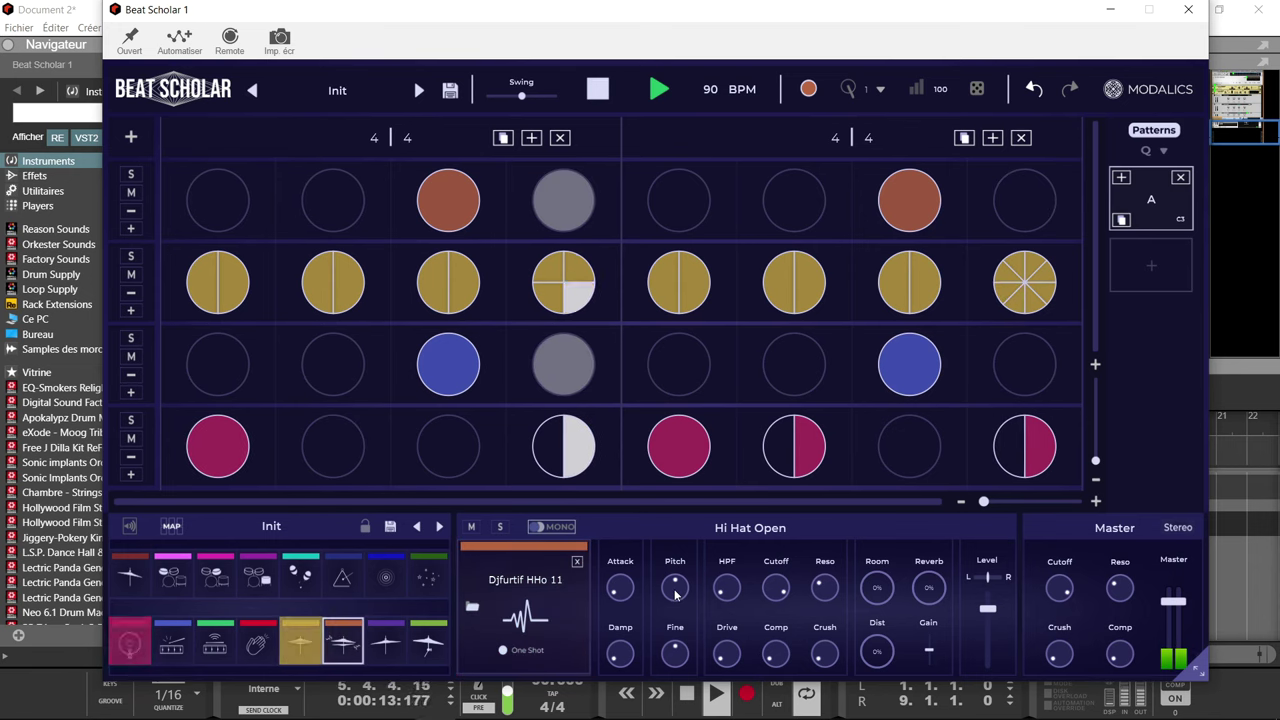
# - Raise the pitch of the Hi Hat Open sound slightly and turn up the Kick level a little
pyautogui.moveTo(675, 594); pyautogui.dragTo(674, 582)
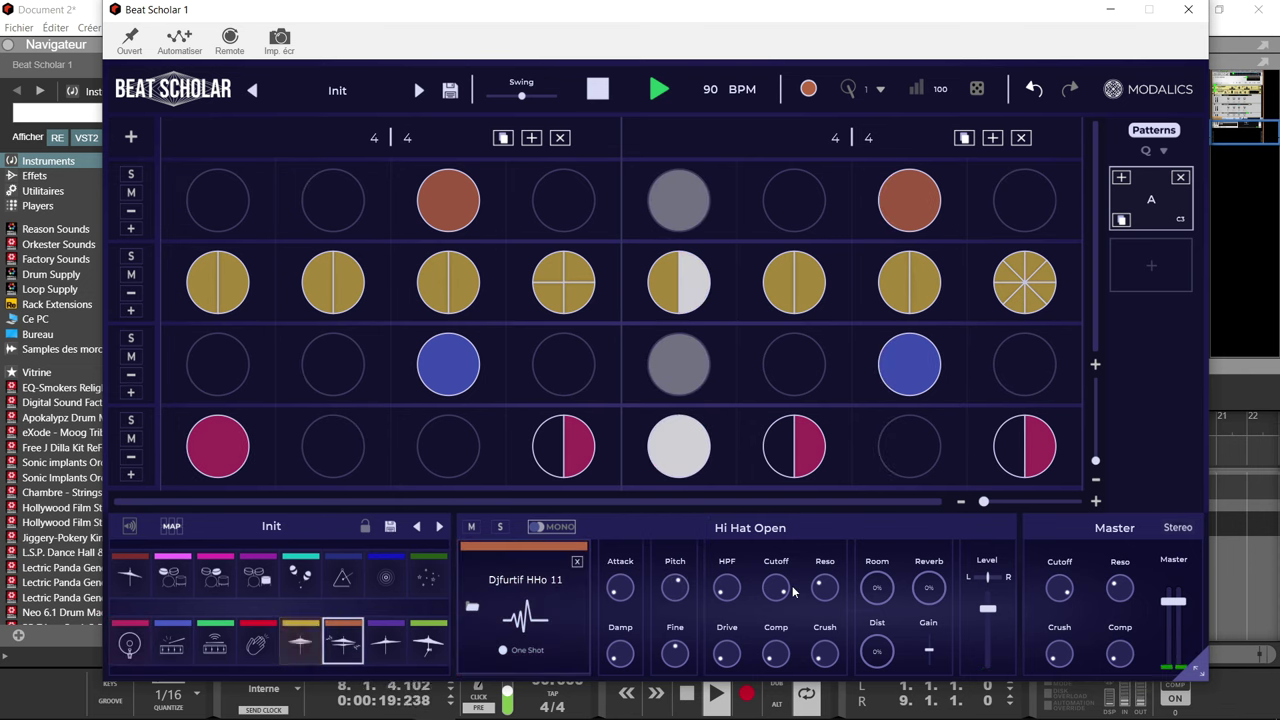
pyautogui.moveTo(775, 620)
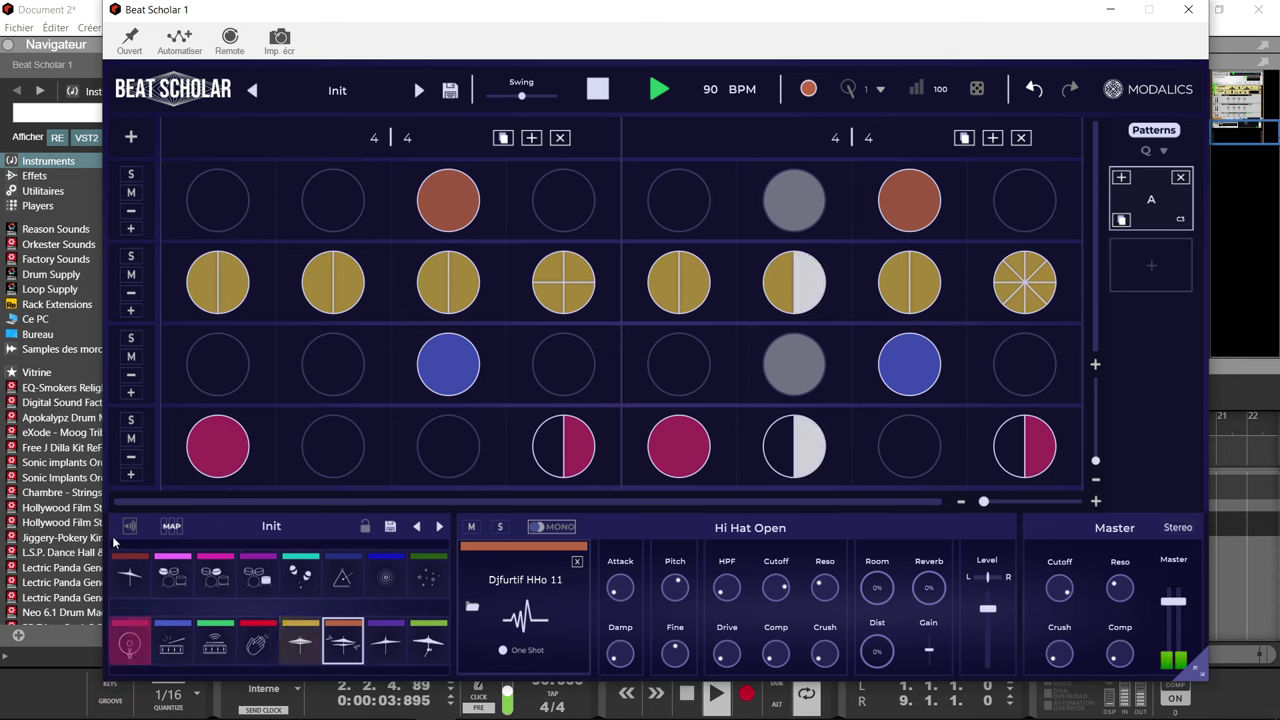
pyautogui.click(128, 648)
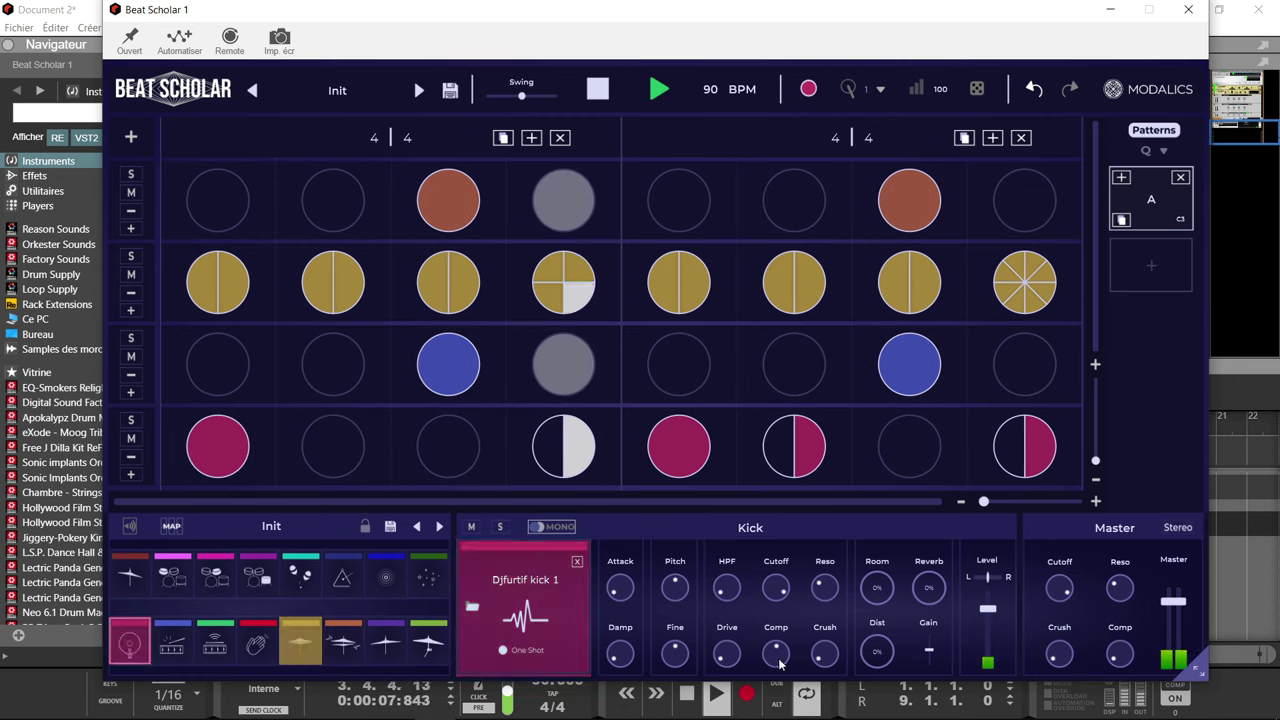
pyautogui.moveTo(992, 612); pyautogui.dragTo(990, 603)
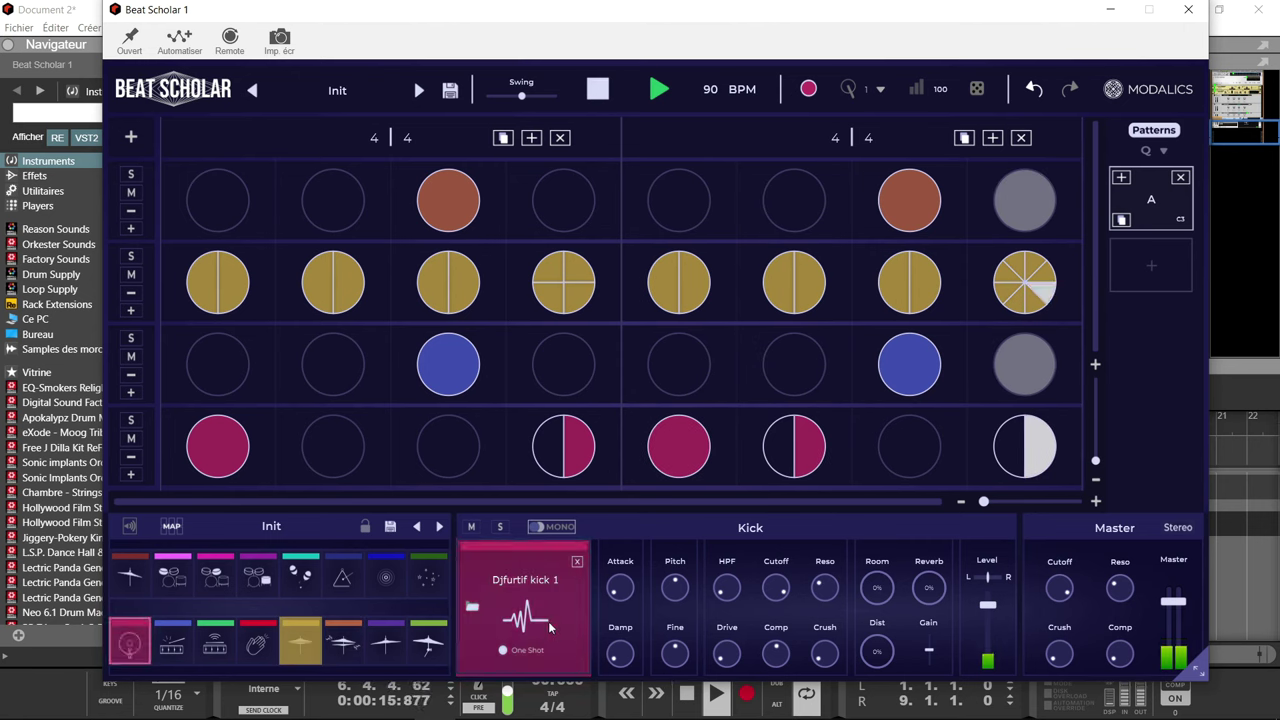
# - Try out different Drive, Crush and HPF amounts on the Kick sound
pyautogui.moveTo(736, 655)
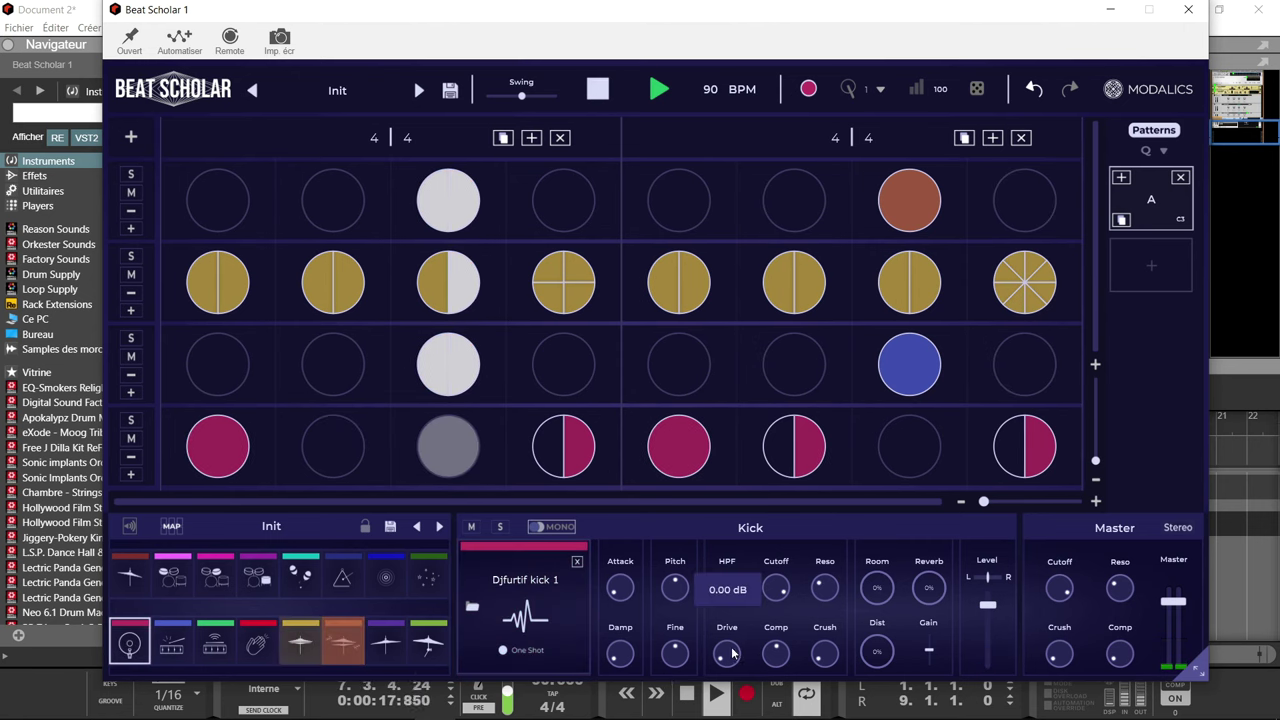
pyautogui.moveTo(732, 652); pyautogui.dragTo(727, 645)
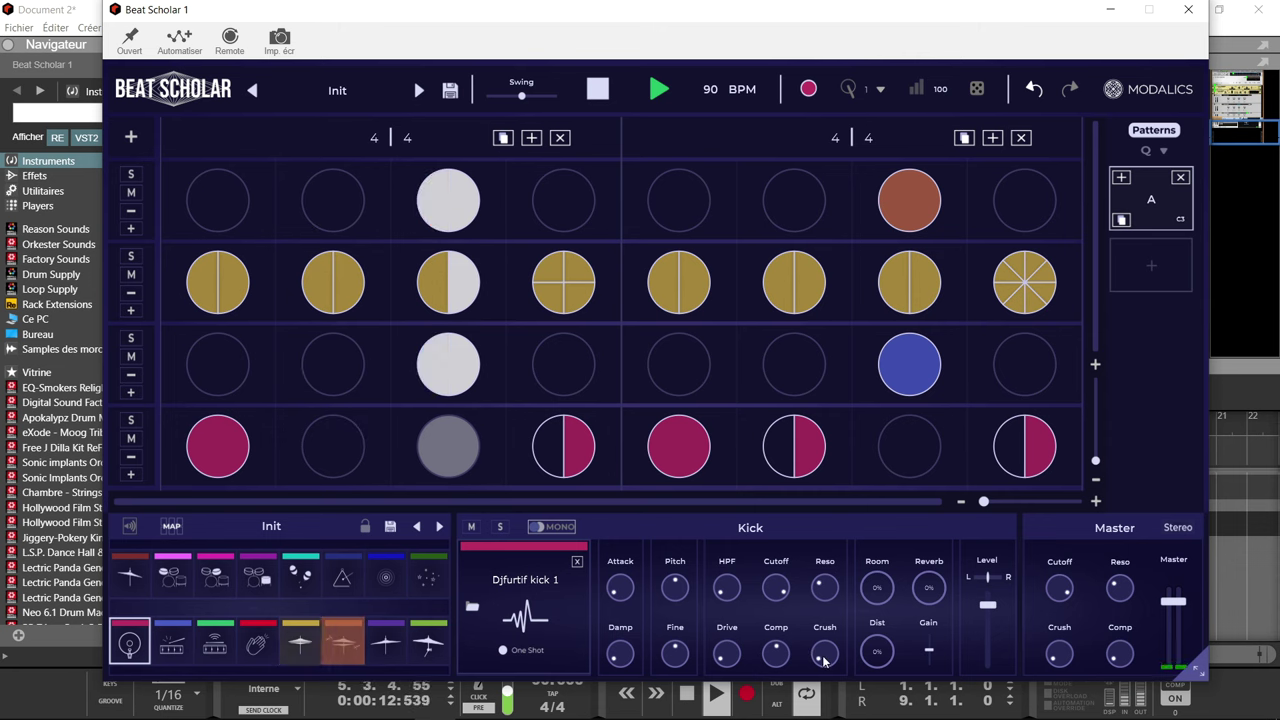
pyautogui.moveTo(818, 548)
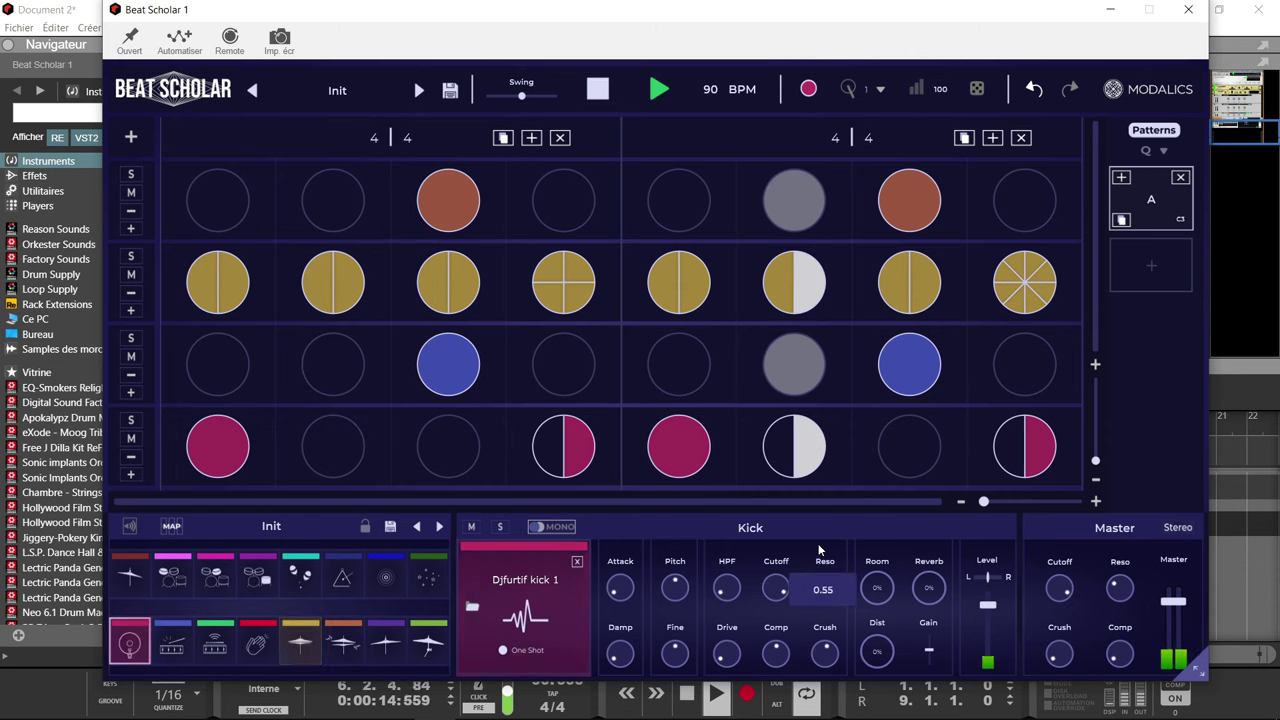
pyautogui.moveTo(818, 548); pyautogui.dragTo(822, 592)
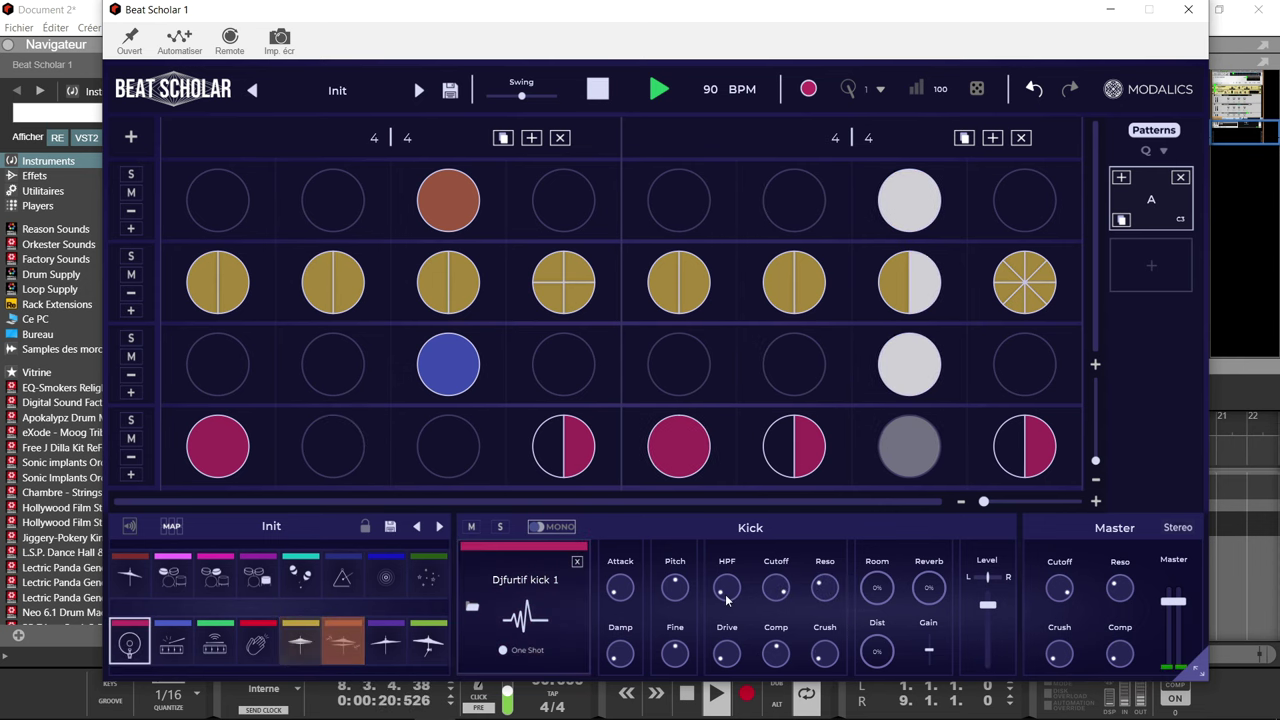
pyautogui.moveTo(728, 562)
pyautogui.moveTo(725, 541); pyautogui.dragTo(727, 557)
# - Lower the Kick's filter cutoff with slightly more resonance, and raise the master Comp amount to about the middle
pyautogui.moveTo(805, 596); pyautogui.dragTo(770, 719)
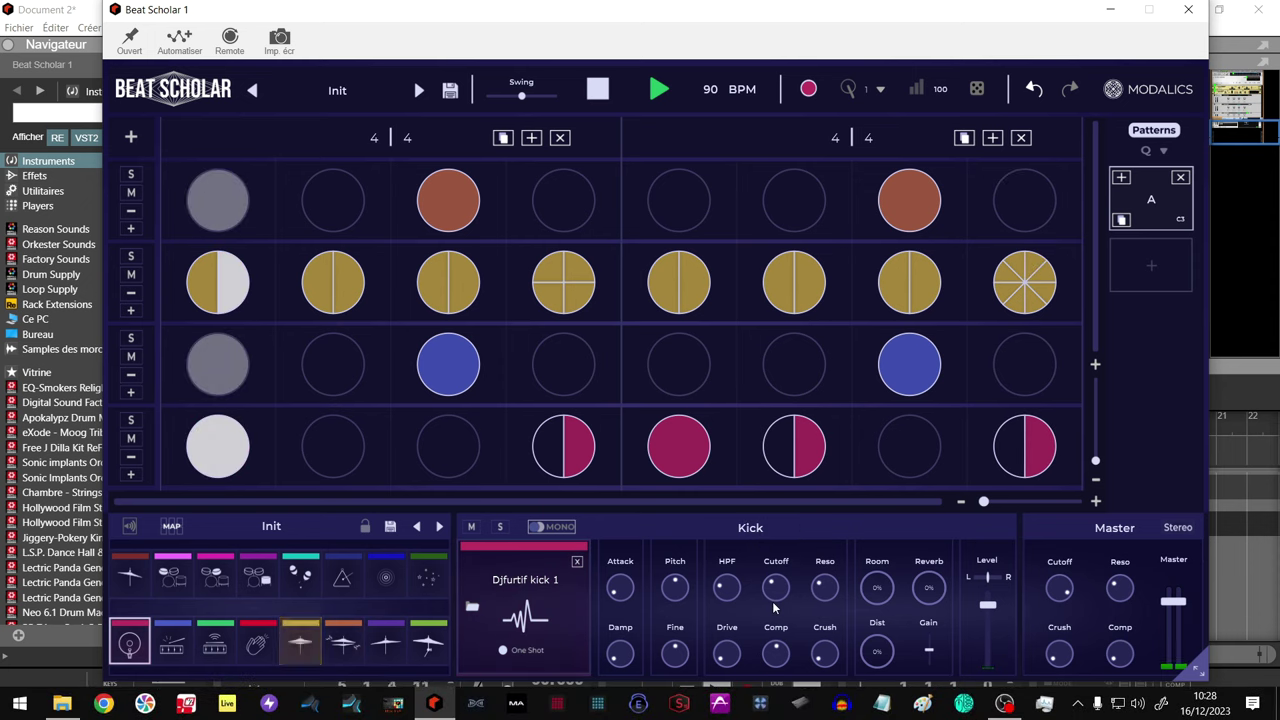
pyautogui.moveTo(775, 592); pyautogui.dragTo(778, 537)
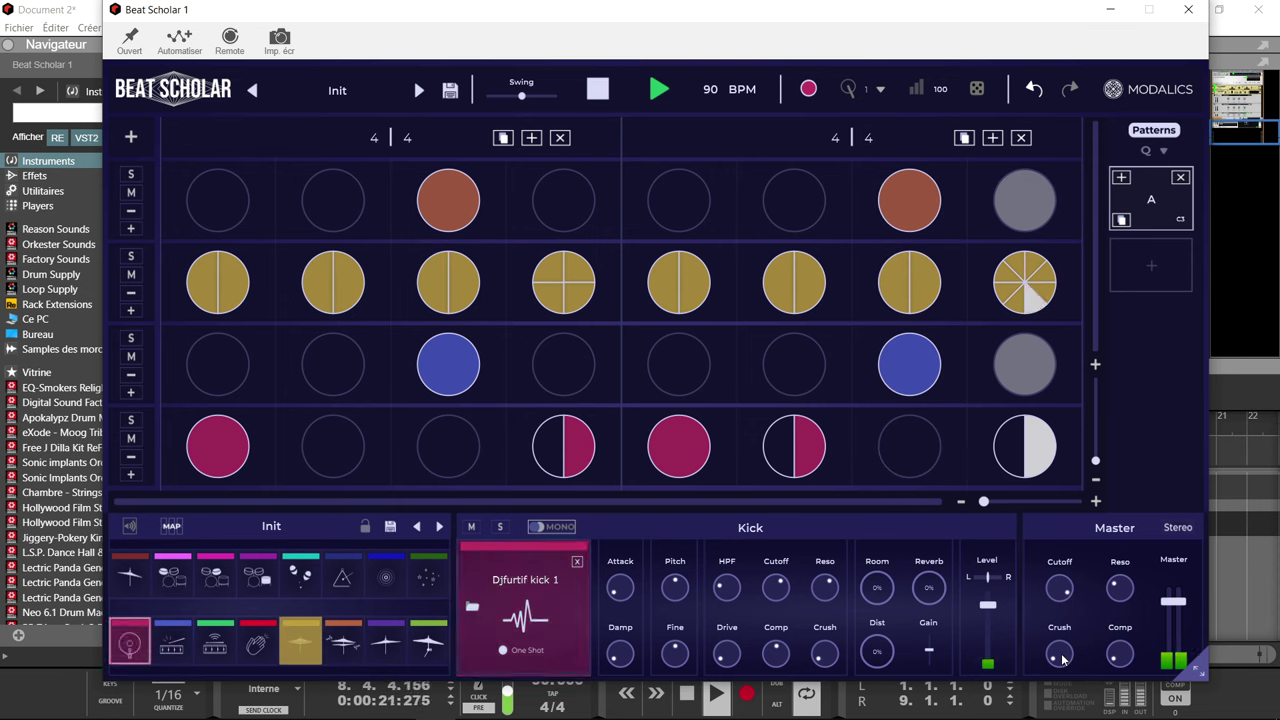
pyautogui.moveTo(1117, 656)
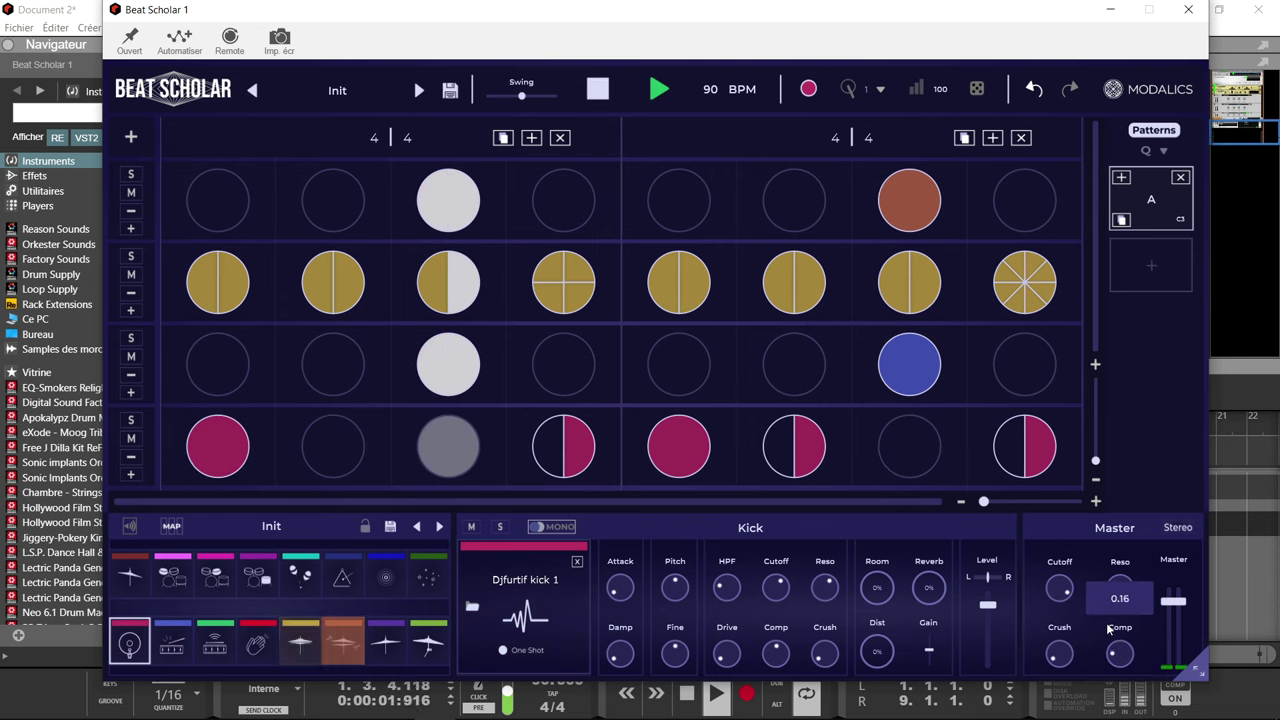
pyautogui.moveTo(1103, 592)
pyautogui.moveTo(1103, 586); pyautogui.dragTo(1092, 563)
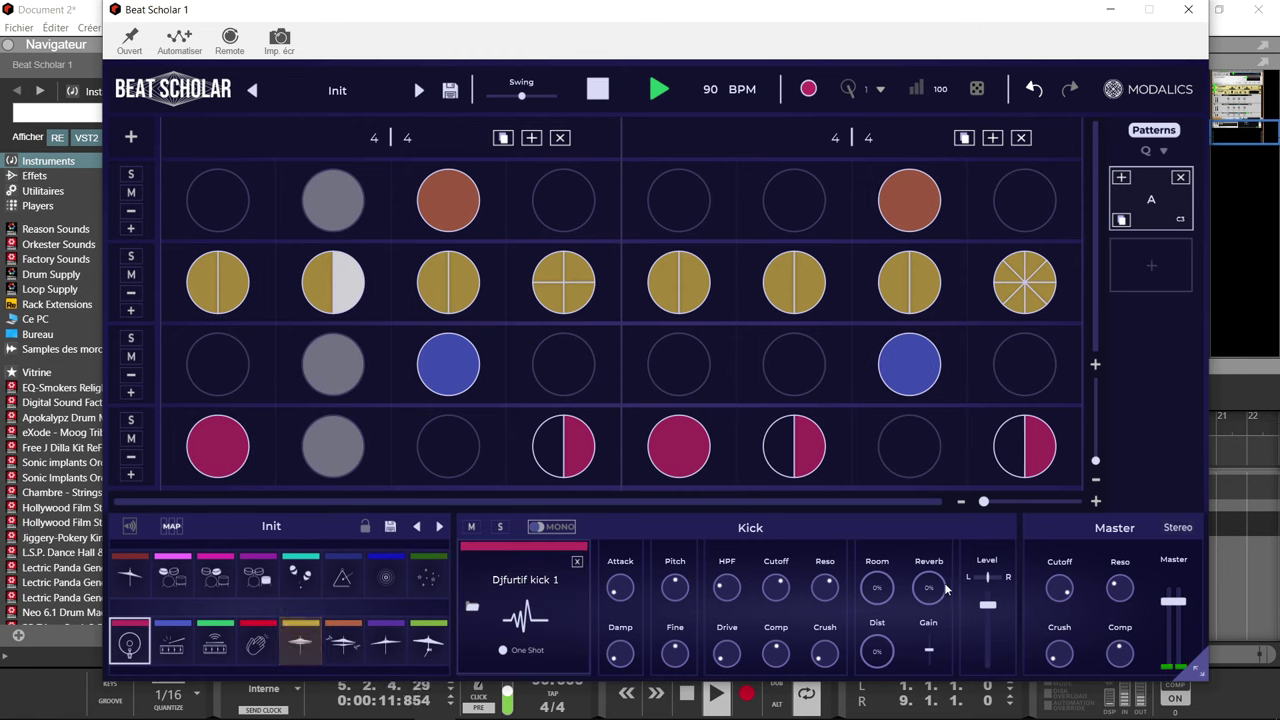
# - Add a new row at the top and place an FX 1 hit on the second half of beat 3, sliced into 2 pieces
pyautogui.click(131, 137)
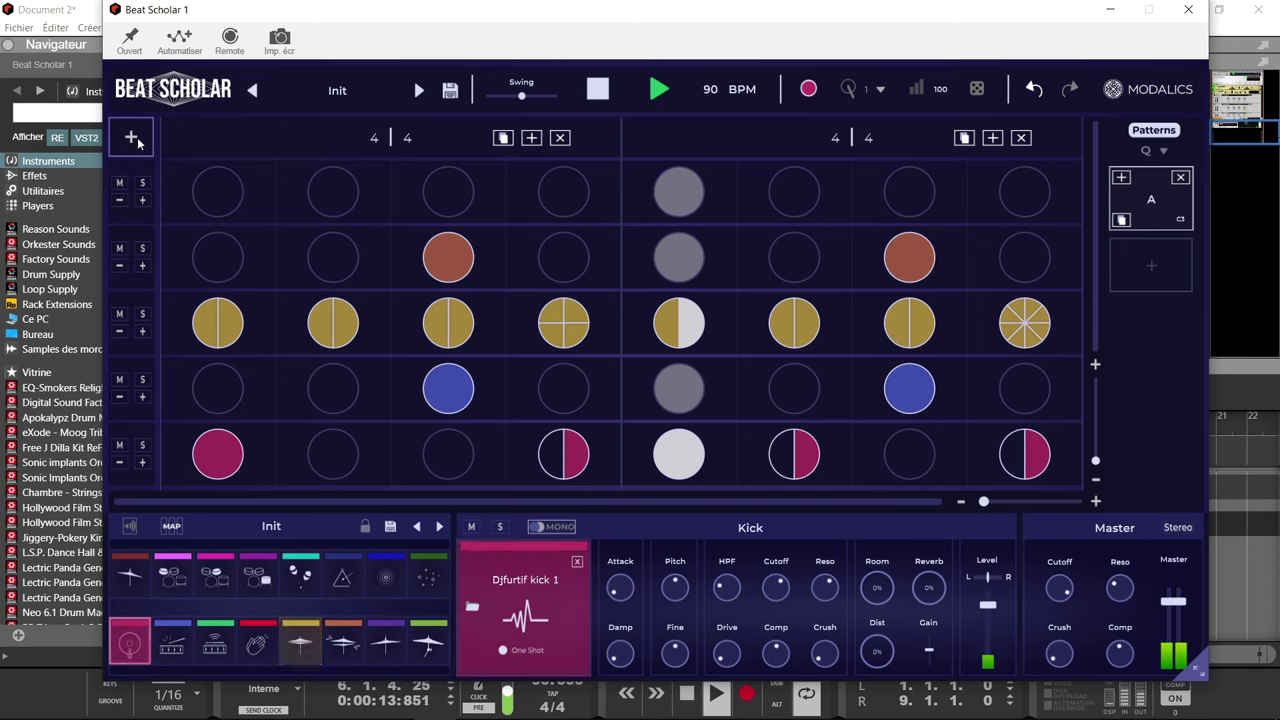
pyautogui.click(390, 580)
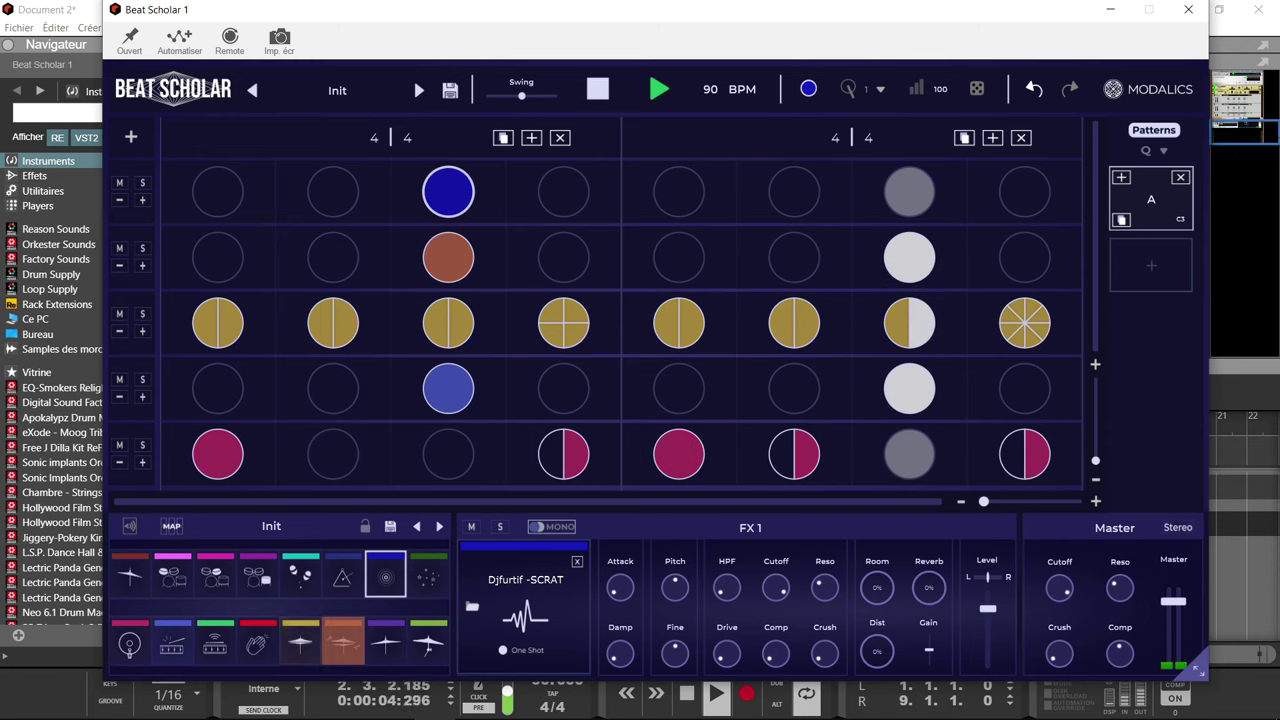
pyautogui.rightClick(448, 195)
pyautogui.moveTo(530, 340)
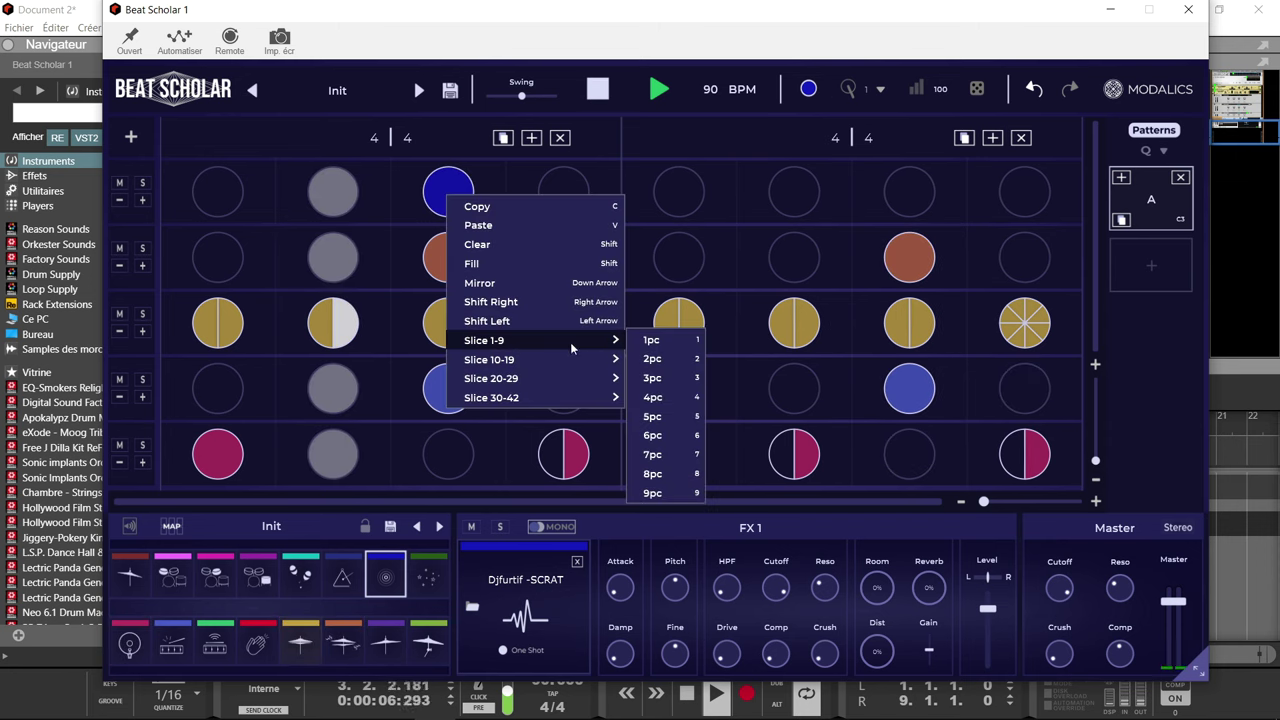
pyautogui.click(655, 359)
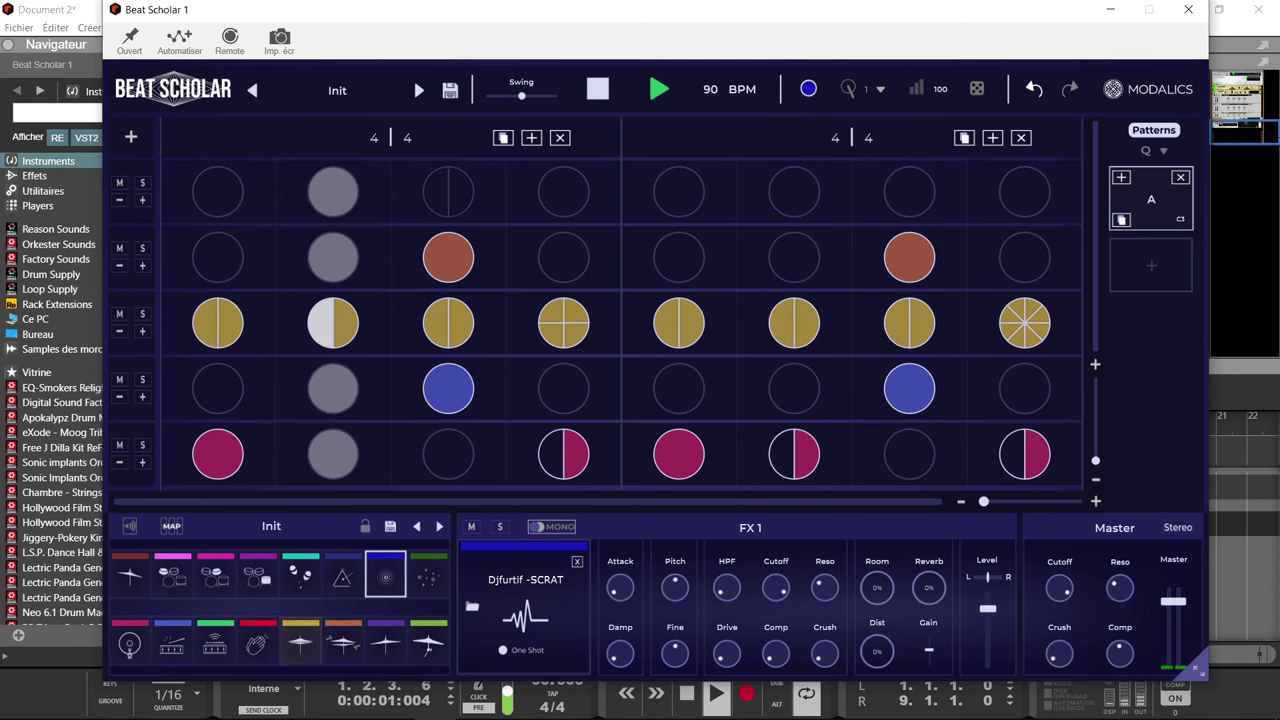
pyautogui.click(857, 92)
pyautogui.click(845, 131)
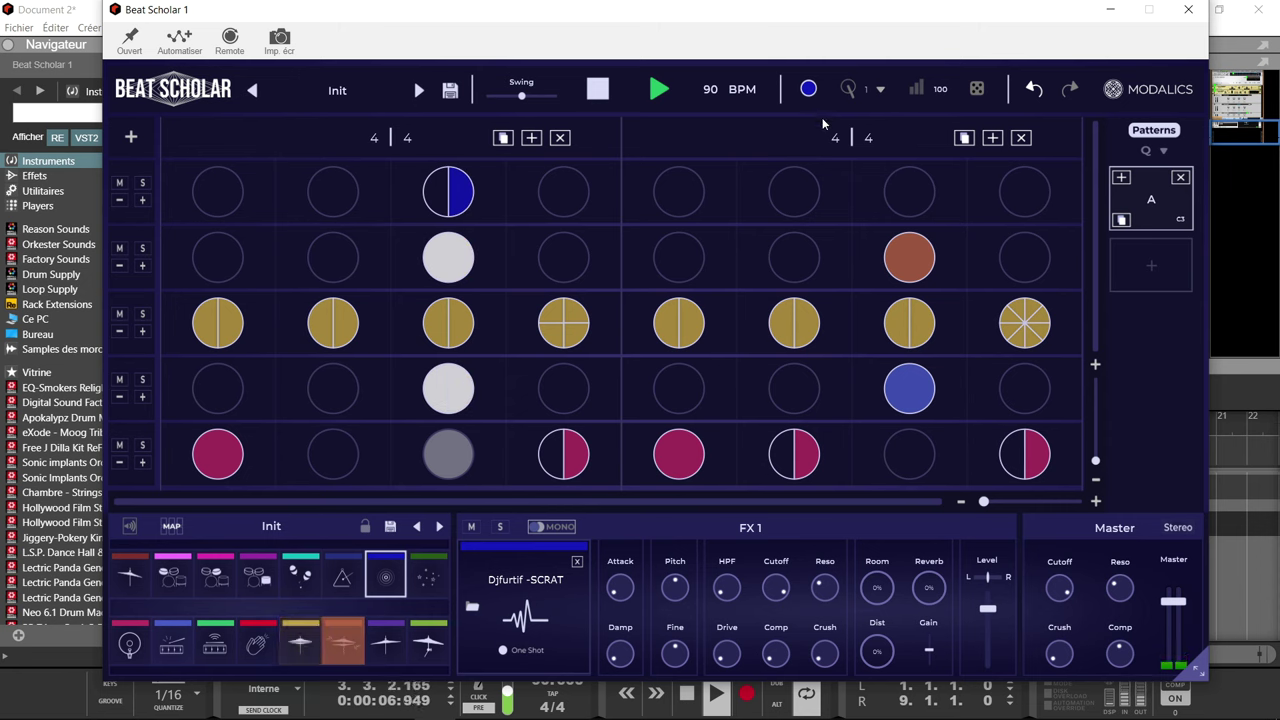
pyautogui.click(848, 90)
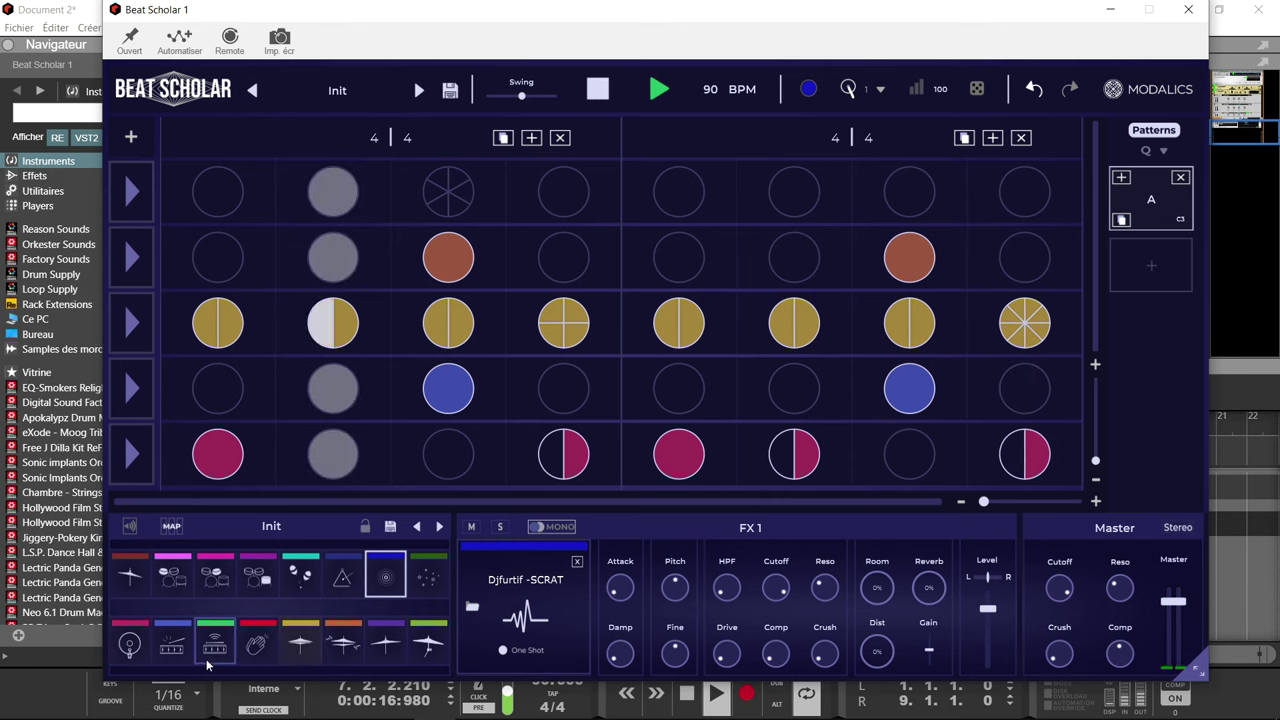
# - Place Clap hits in the top row on beats 2, 6 and 8, some slices of beat 3, and the second half of beat 7
pyautogui.click(262, 647)
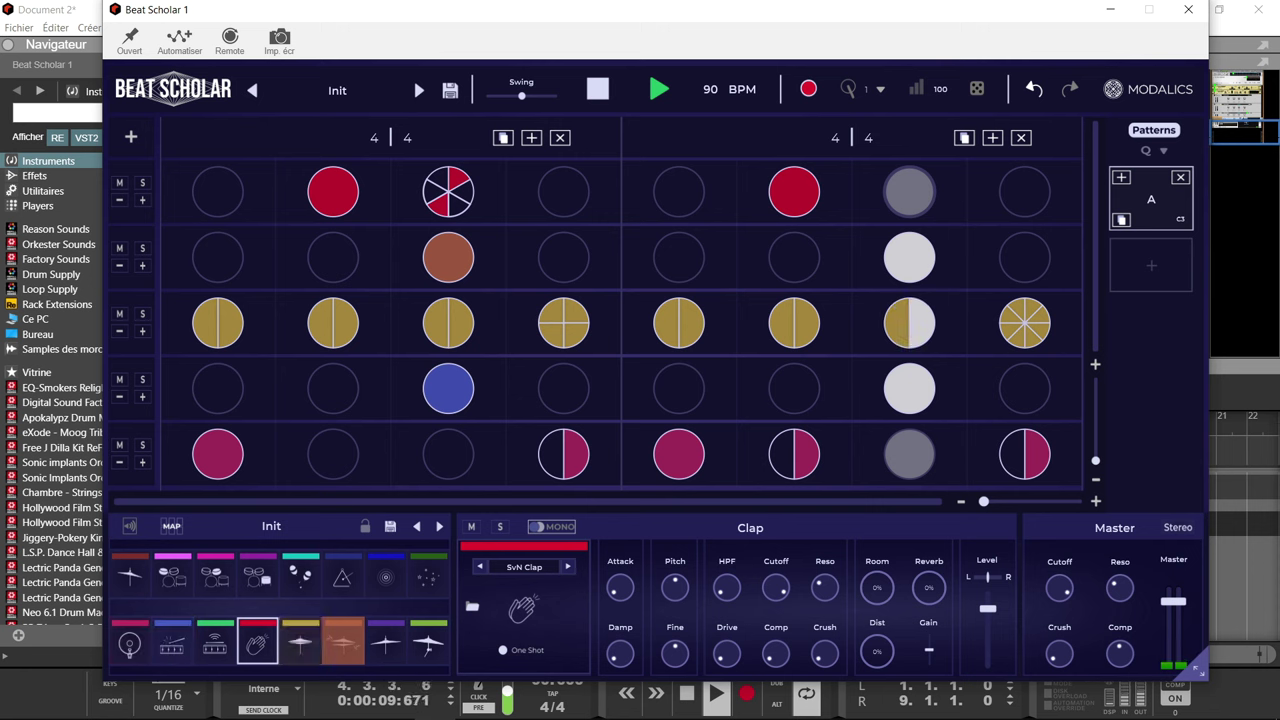
pyautogui.rightClick(744, 200)
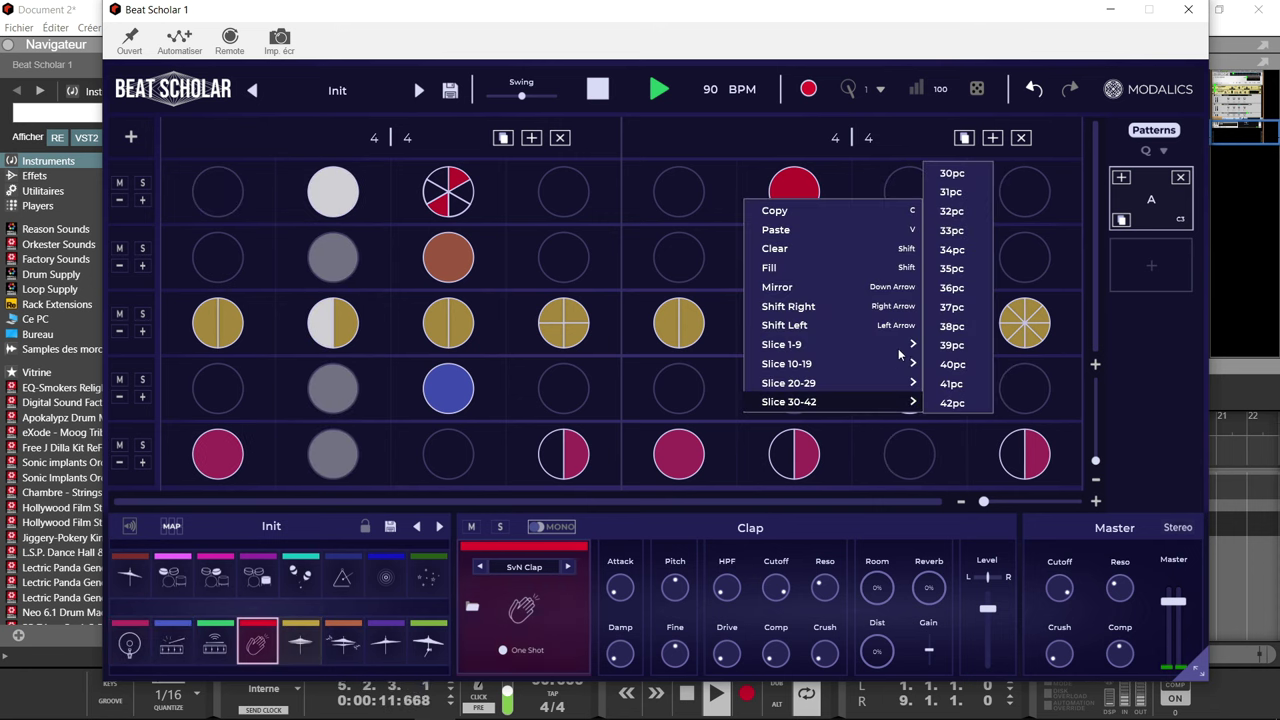
pyautogui.moveTo(905, 344)
pyautogui.click(963, 366)
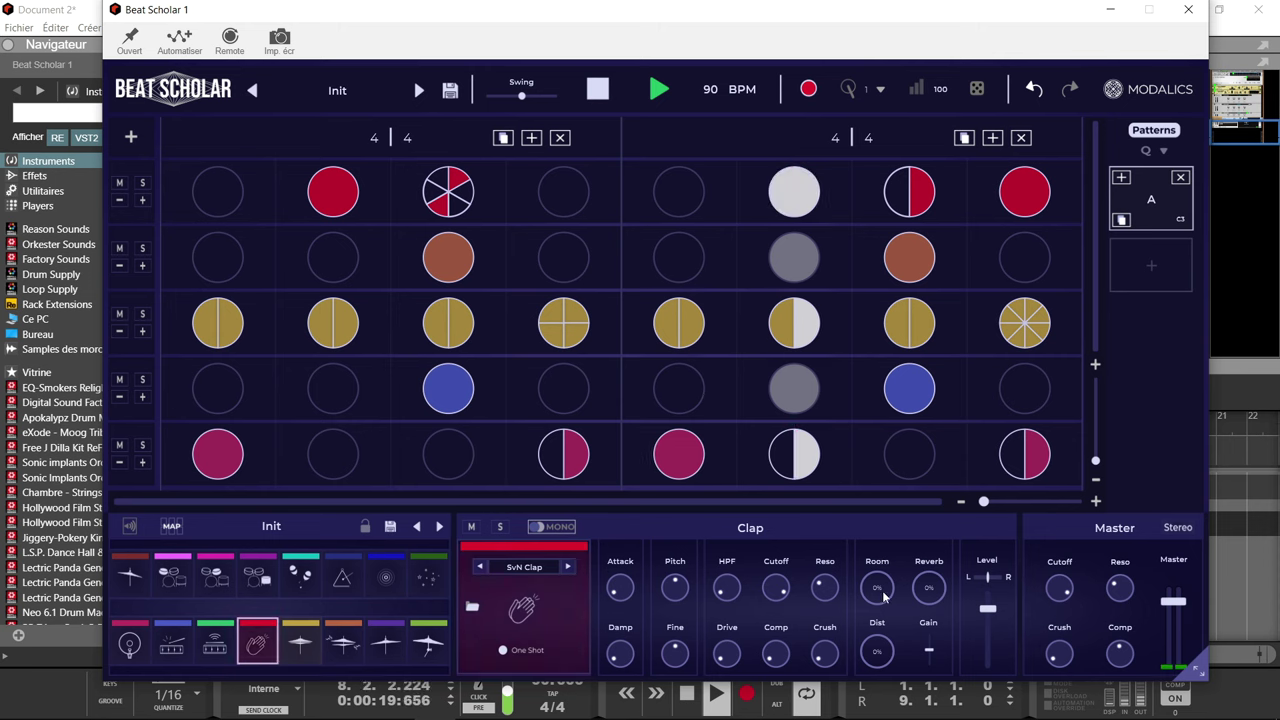
# - Set the Clap's Room to 38%, Reverb to 38% and Dist to 32%, and lower its level slightly
pyautogui.moveTo(881, 600); pyautogui.dragTo(922, 537)
pyautogui.moveTo(877, 588); pyautogui.dragTo(874, 556)
pyautogui.moveTo(919, 596); pyautogui.dragTo(920, 575)
pyautogui.moveTo(887, 656); pyautogui.dragTo(890, 597)
pyautogui.moveTo(882, 660); pyautogui.dragTo(882, 664)
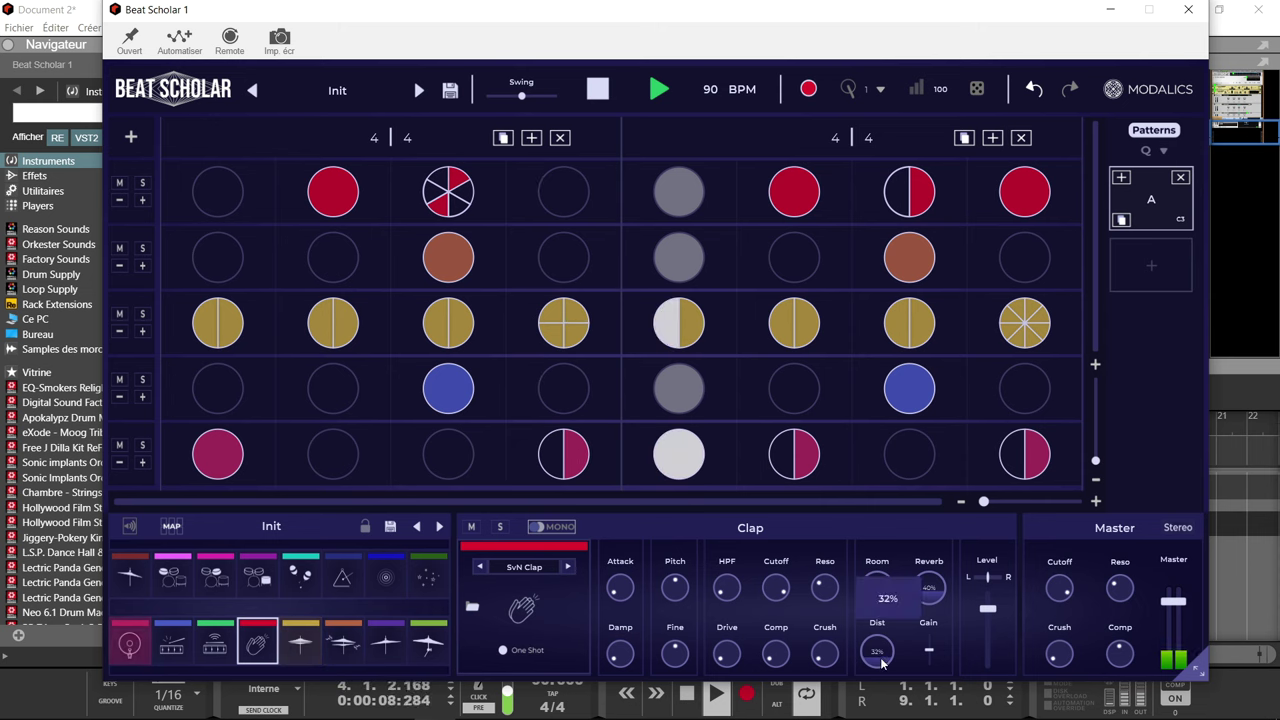
pyautogui.moveTo(877, 588); pyautogui.dragTo(982, 630)
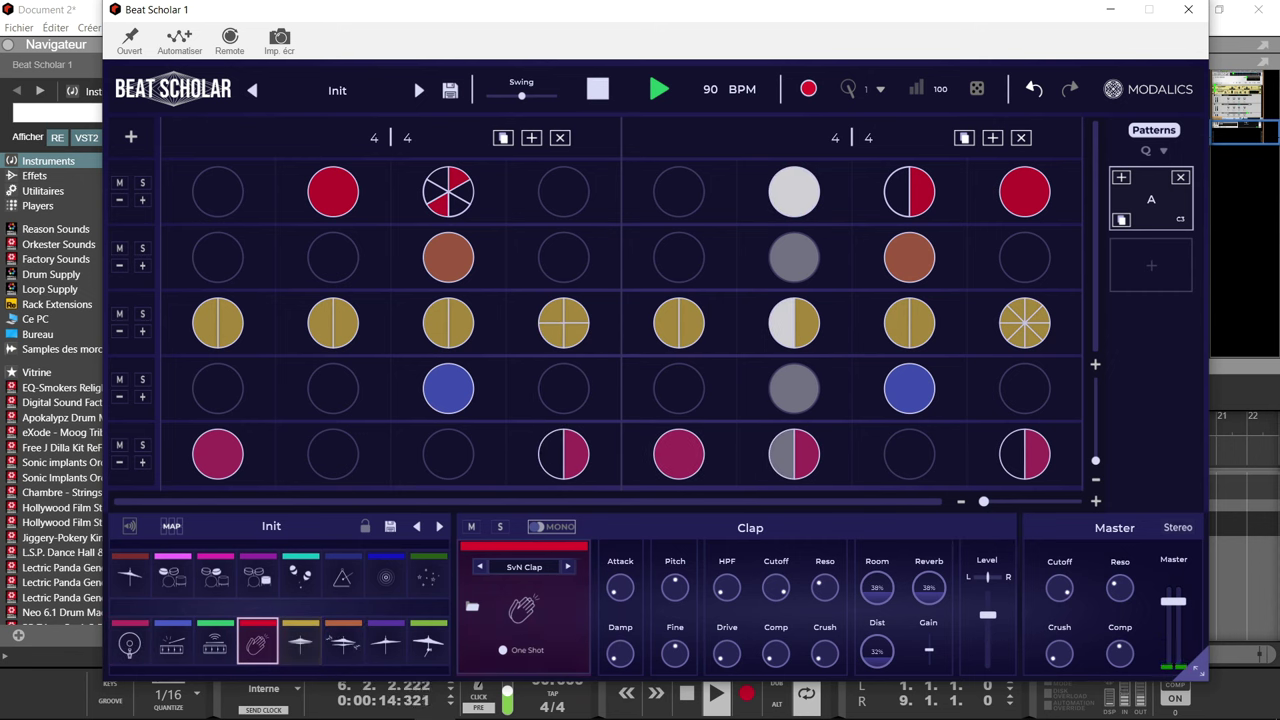
# - Lower the filter cutoff of the Hi Hat Open sound
pyautogui.click(343, 648)
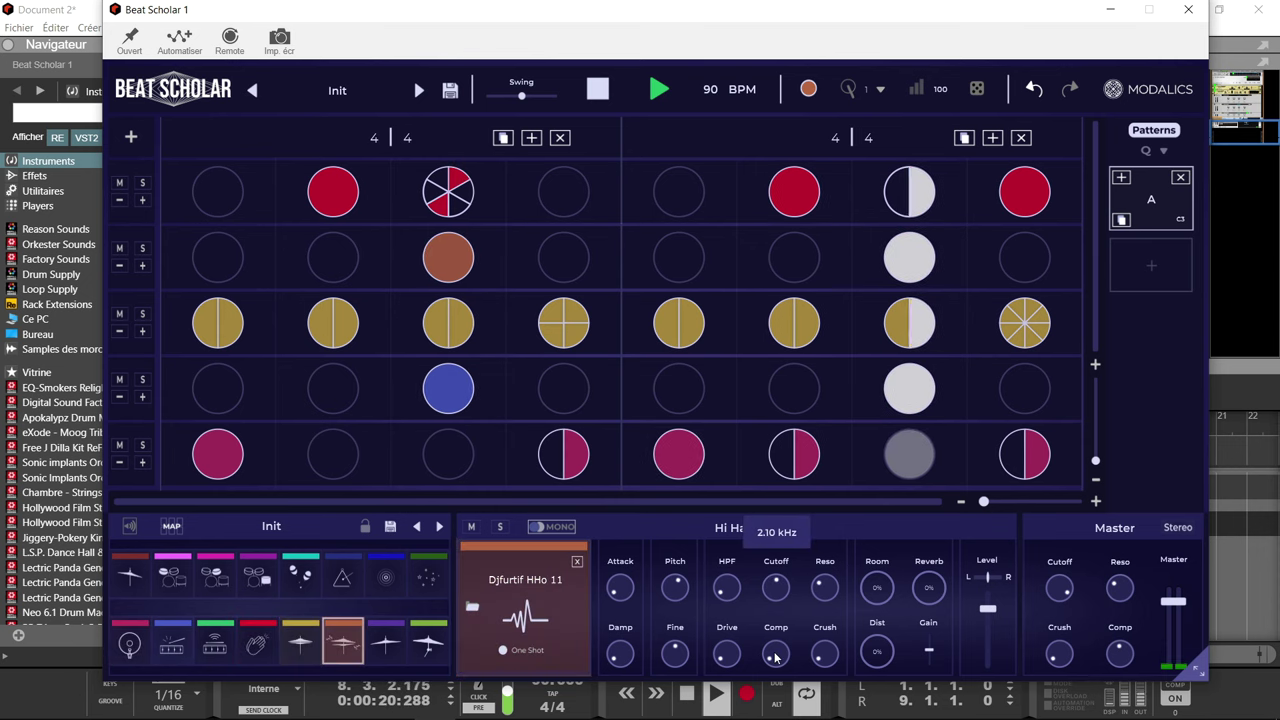
pyautogui.moveTo(773, 585); pyautogui.dragTo(770, 600)
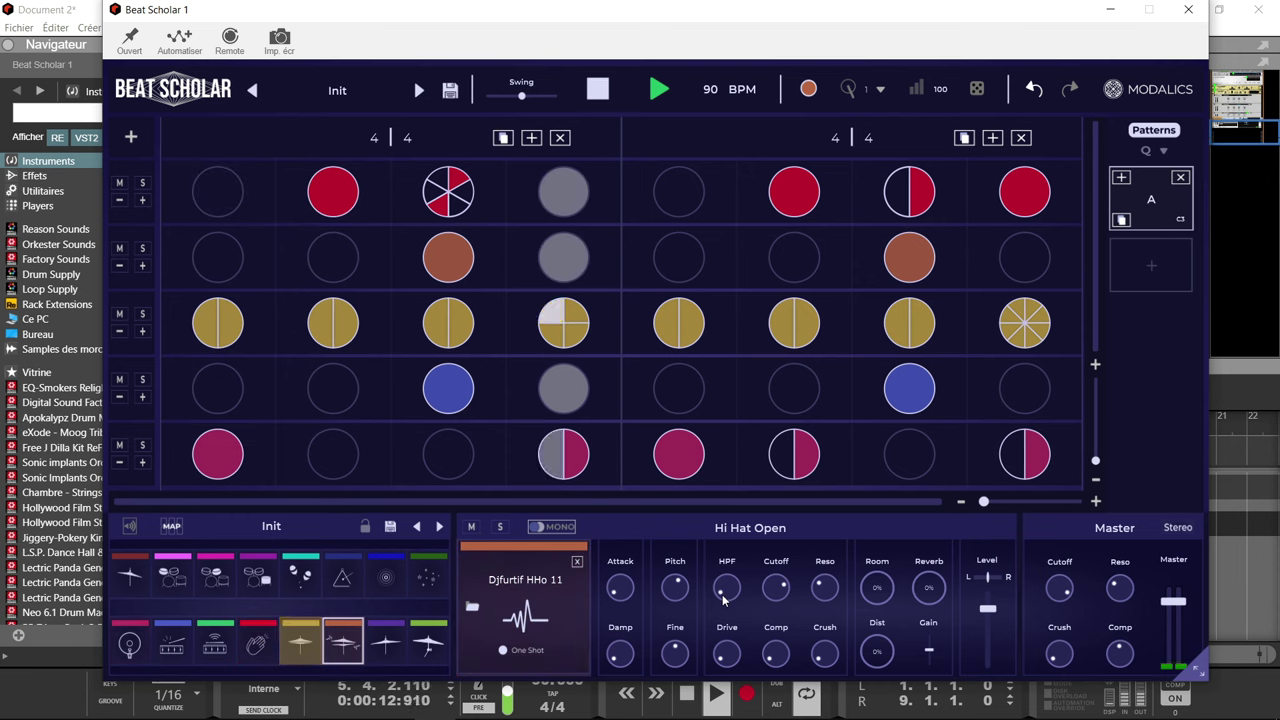
pyautogui.moveTo(782, 592); pyautogui.dragTo(782, 600)
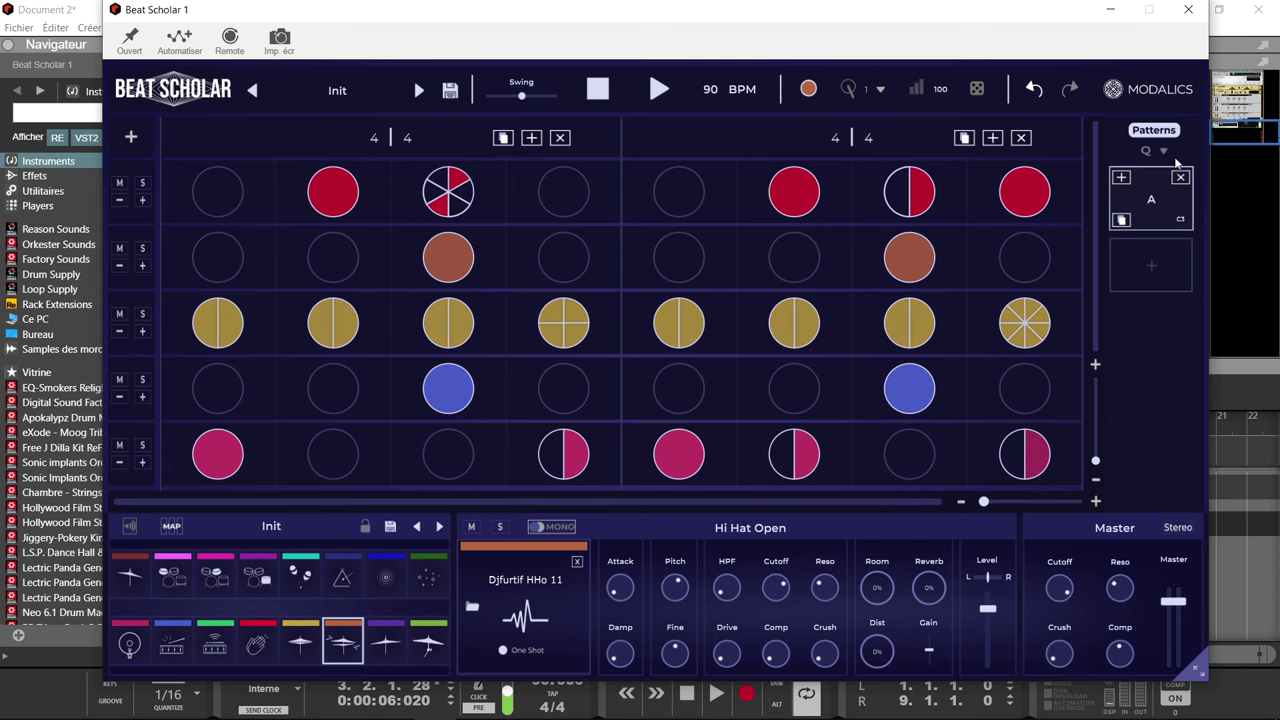
# - Export pattern A as a MIDI clip at bar 1 of the Beat Scholar 1 sequencer track and close the plugin window
pyautogui.moveTo(1036, 20); pyautogui.dragTo(519, 101)
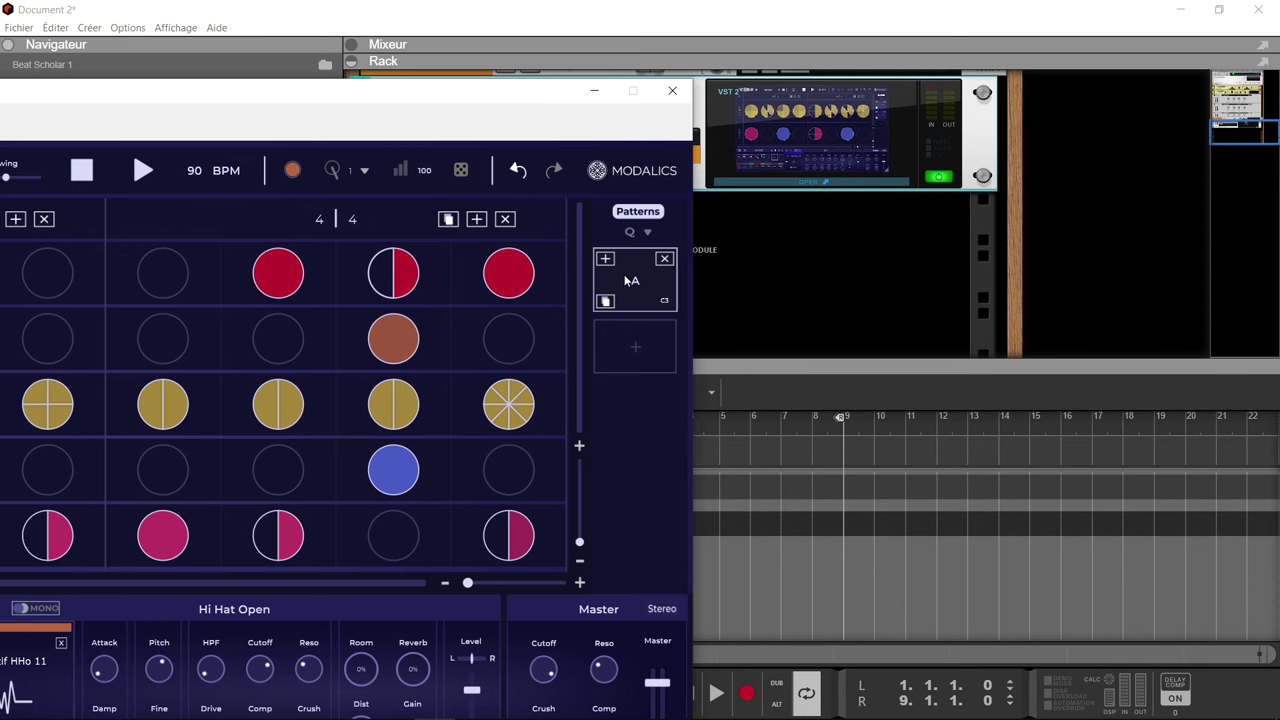
pyautogui.moveTo(783, 388); pyautogui.dragTo(747, 532)
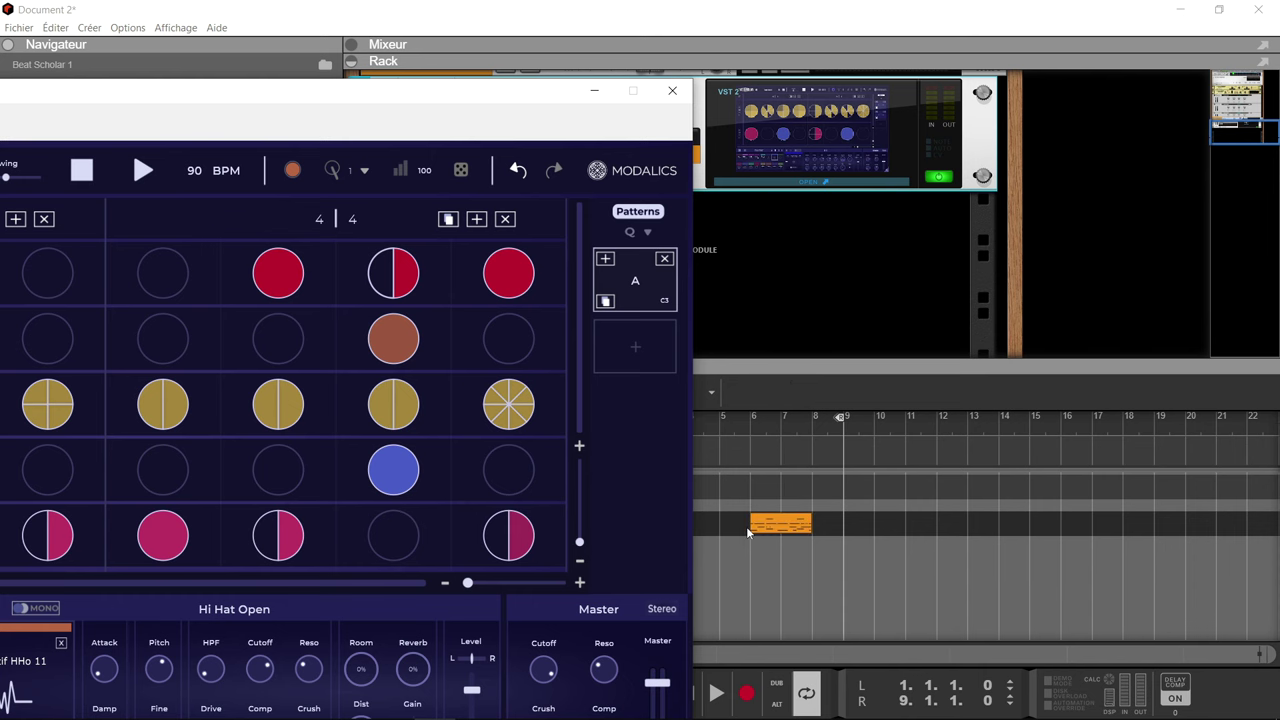
pyautogui.click(672, 90)
# - Open the exported clip for editing and enlarge the sequencer temporarily to examine its drum notes and velocities
pyautogui.doubleClick(778, 525)
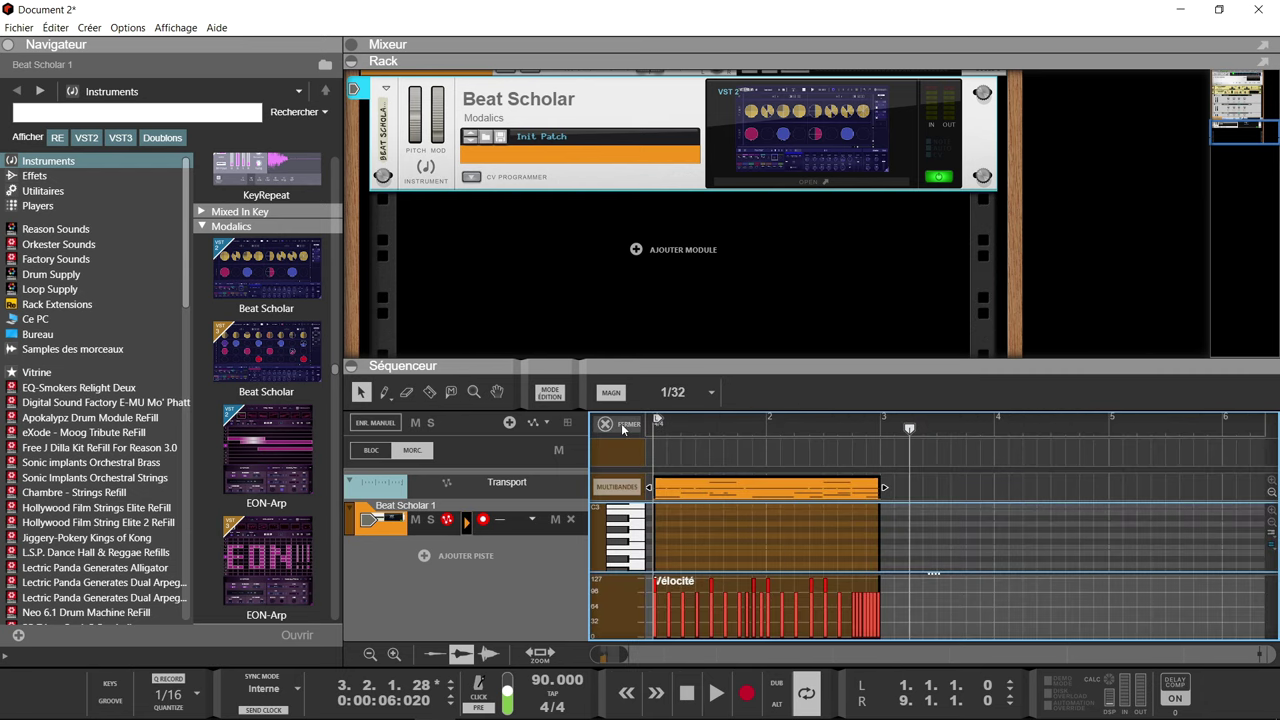
pyautogui.click(350, 62)
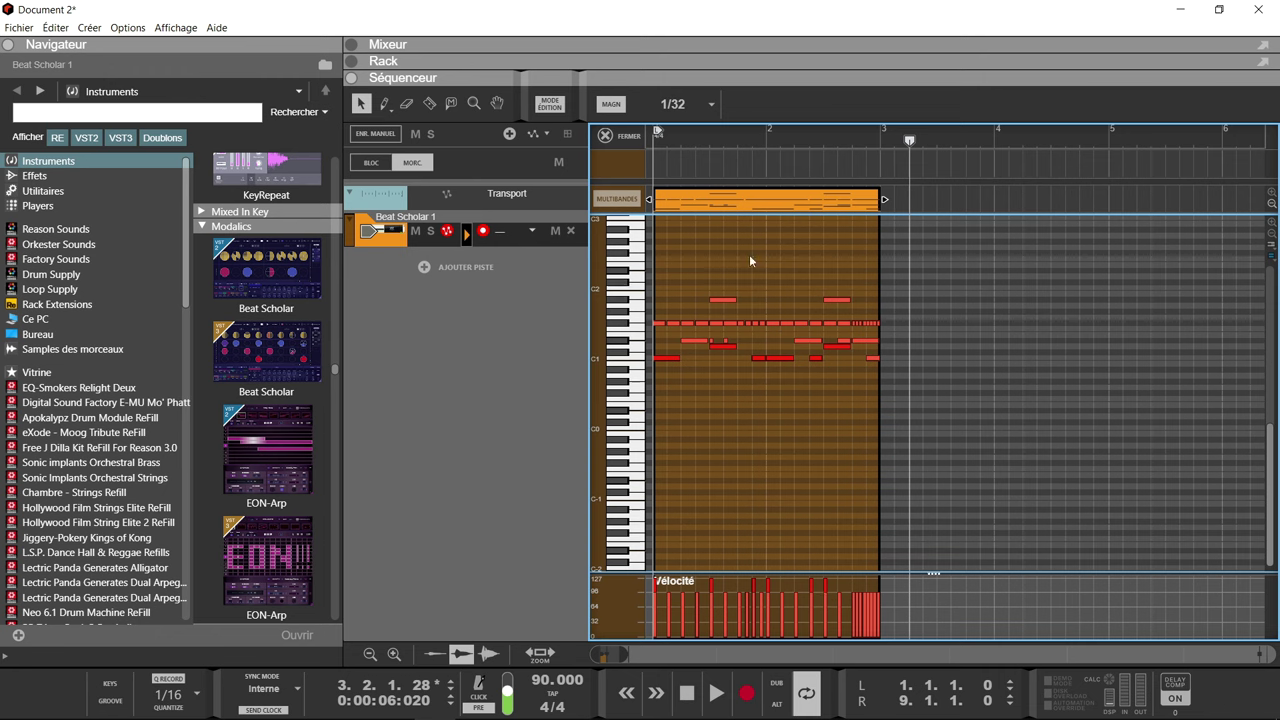
pyautogui.click(352, 61)
# - Reopen the Beat Scholar window, clear all Clap, hi-hat, Snare and Kick hits from pattern A, and close it again
pyautogui.click(855, 118)
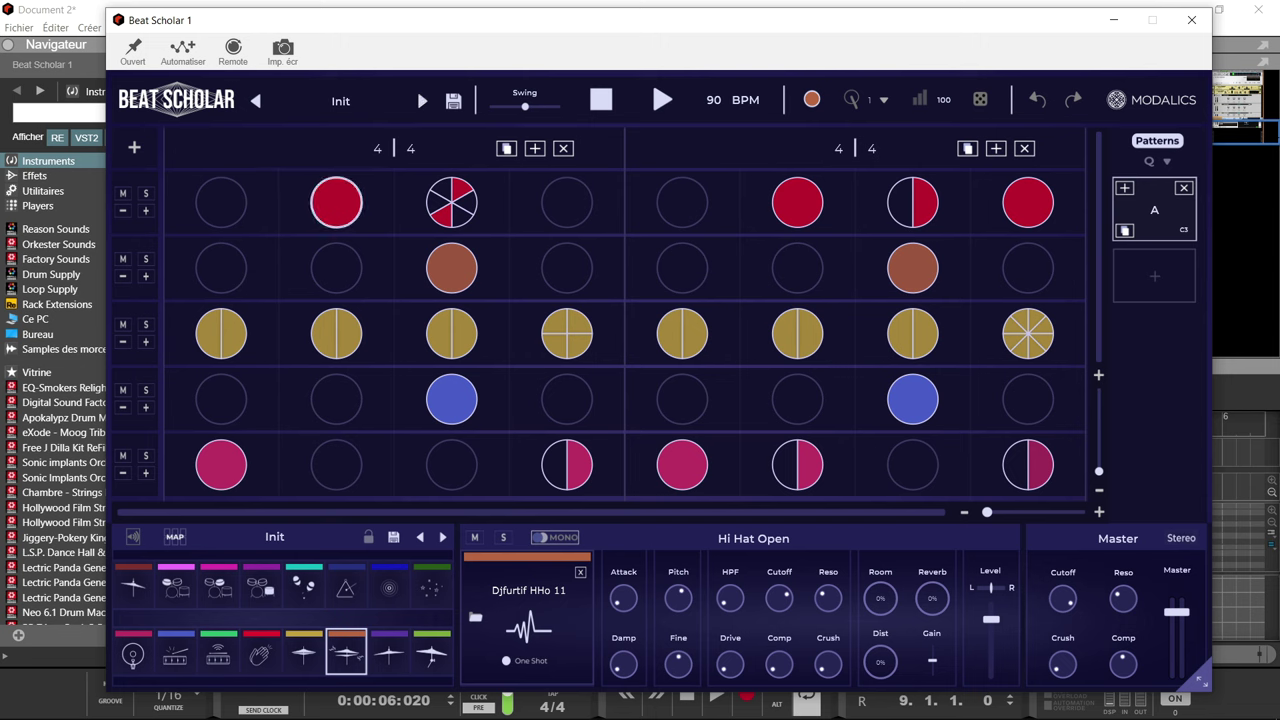
pyautogui.moveTo(336, 203); pyautogui.dragTo(451, 203)
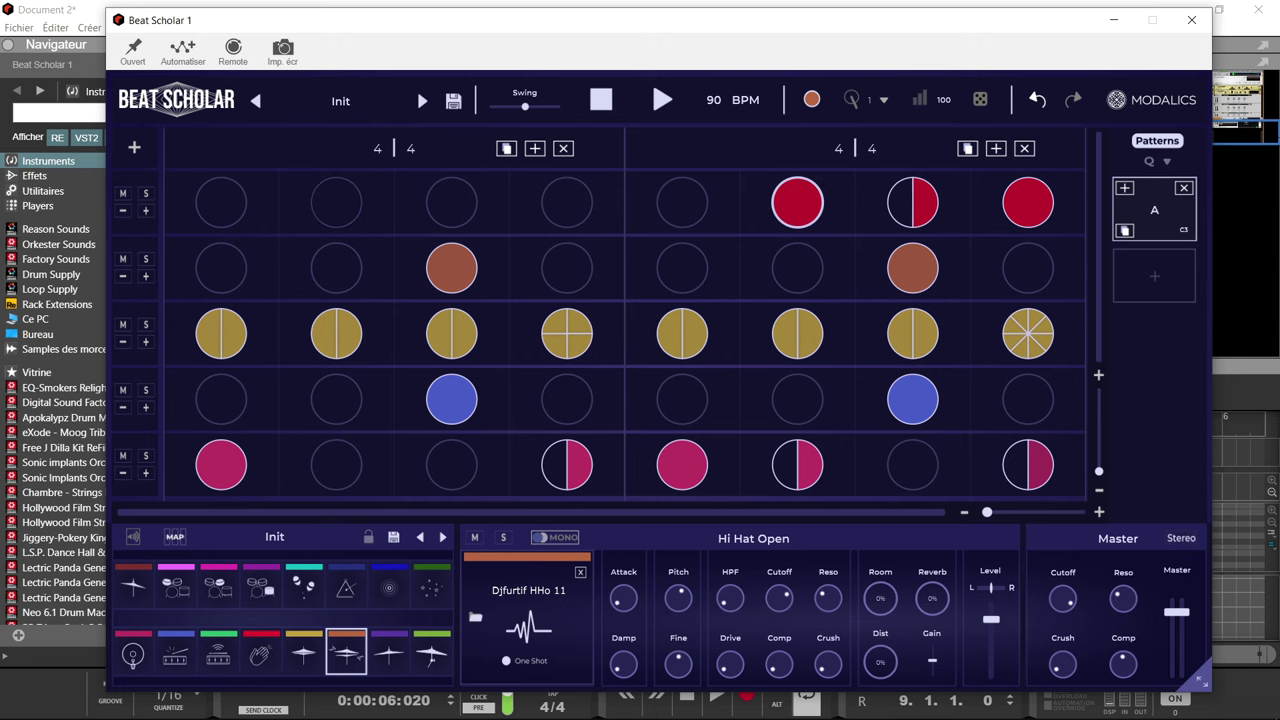
pyautogui.rightClick(631, 195)
pyautogui.click(661, 241)
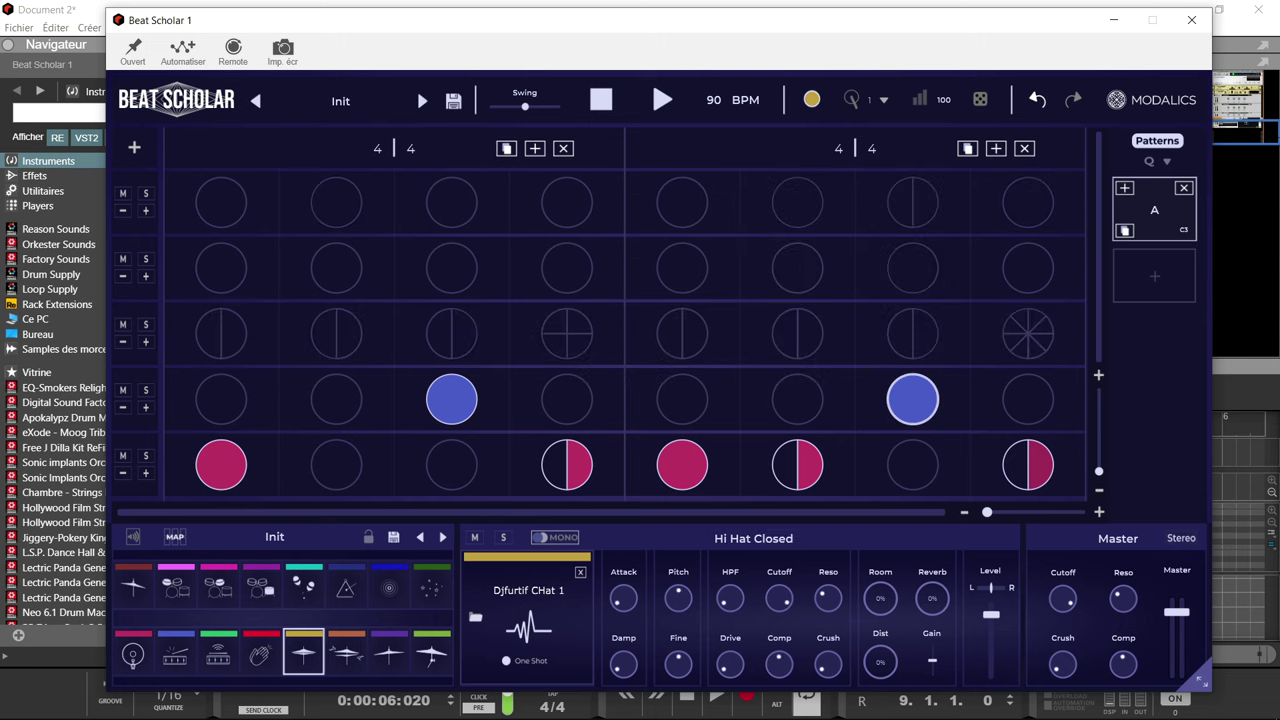
pyautogui.click(170, 648)
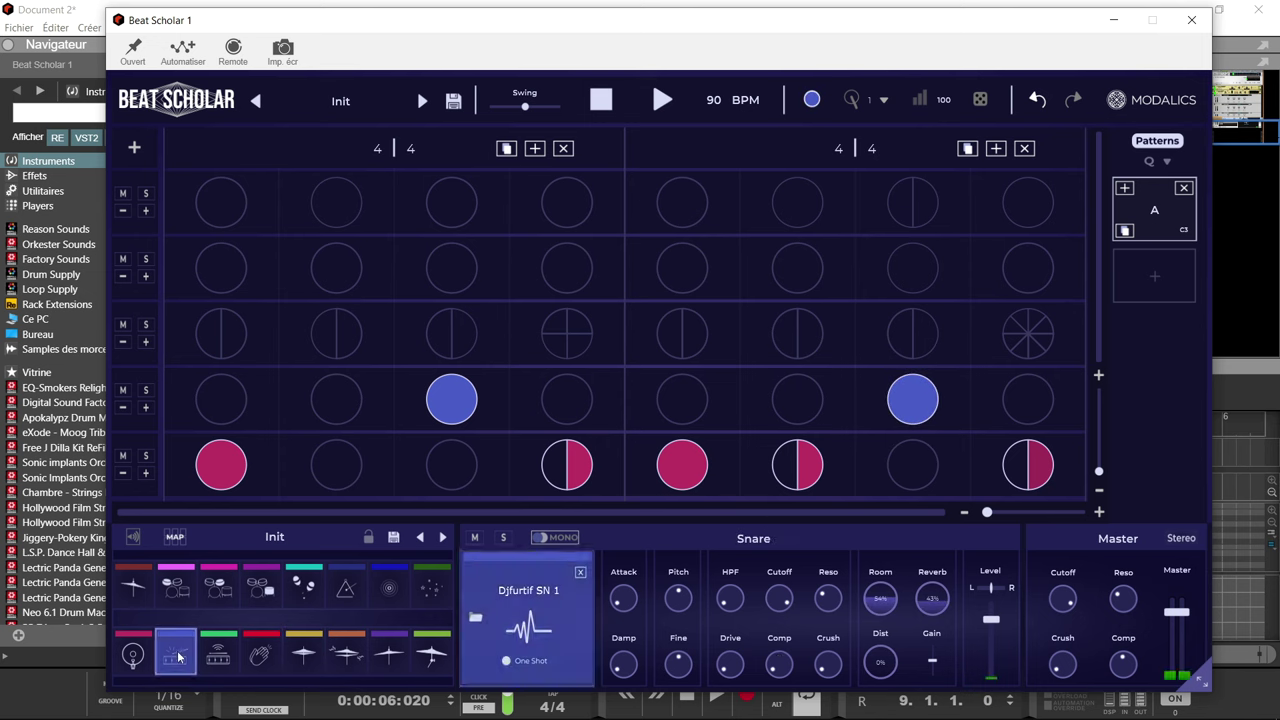
pyautogui.click(452, 399)
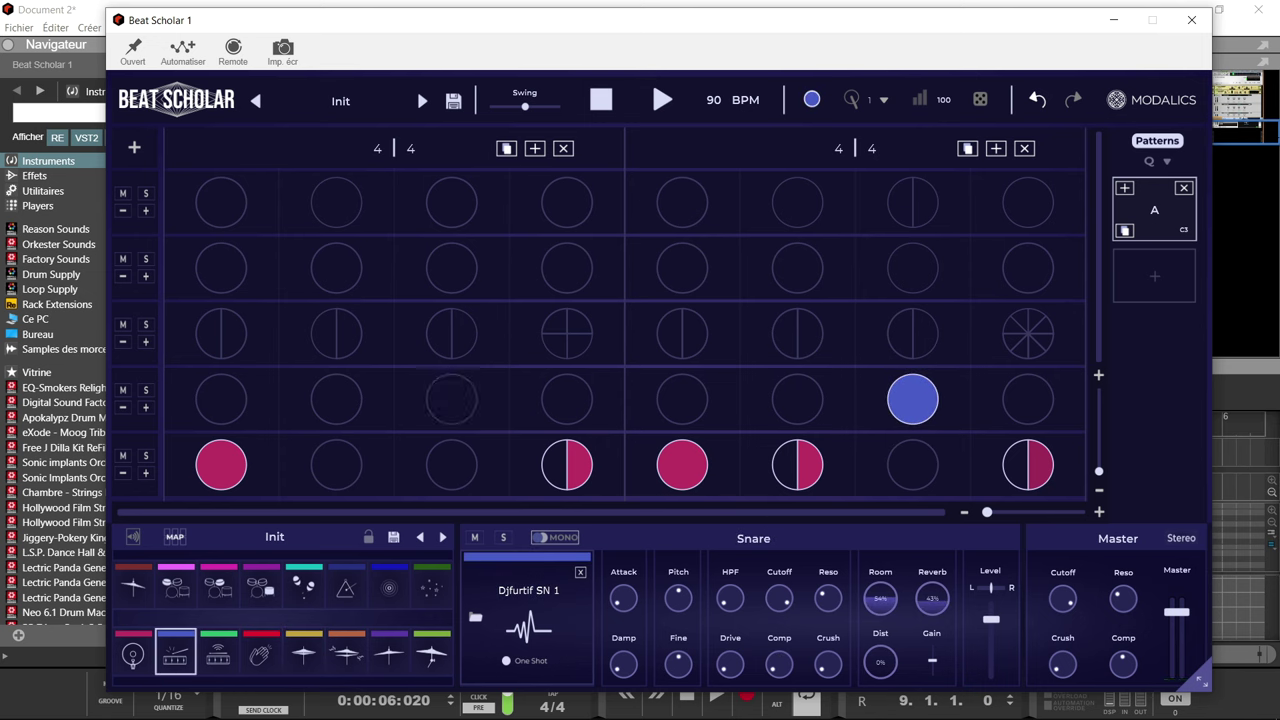
pyautogui.click(912, 399)
pyautogui.click(133, 652)
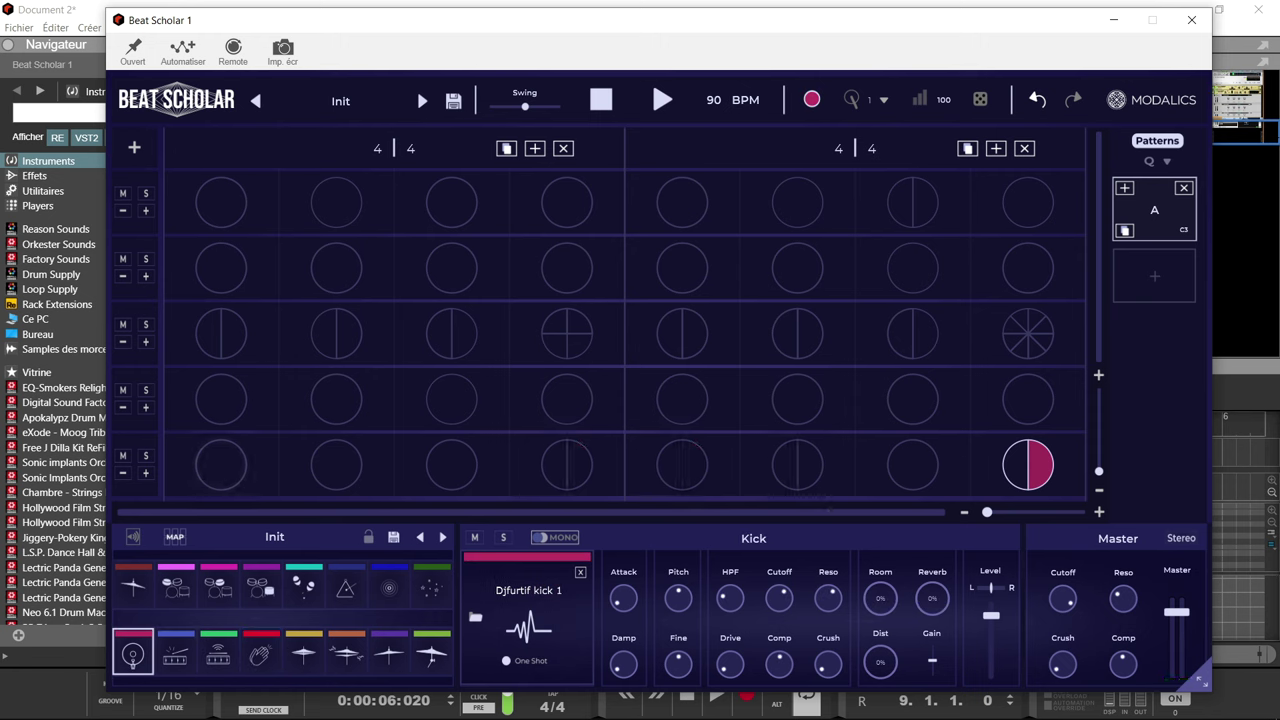
pyautogui.click(1191, 19)
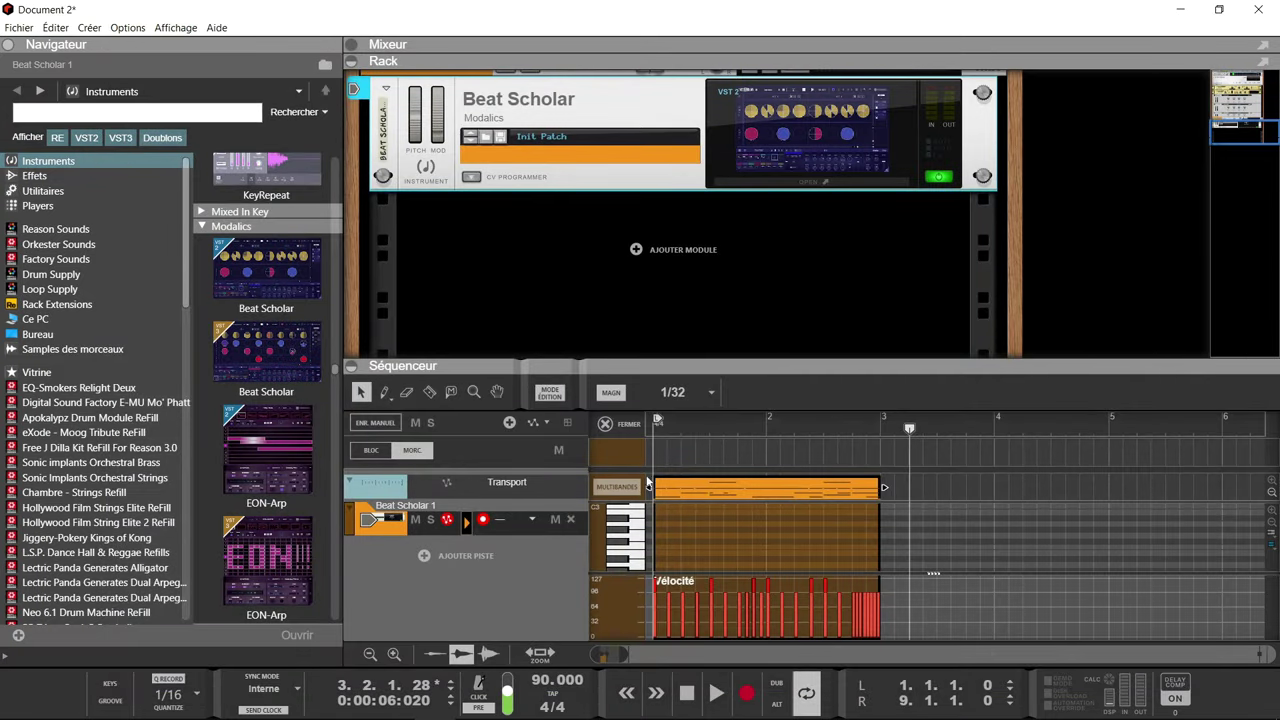
# - Leave the clip's note editing and duplicate the two-bar clip three times to fill bars 1 to 8
pyautogui.click(604, 424)
pyautogui.click(621, 522)
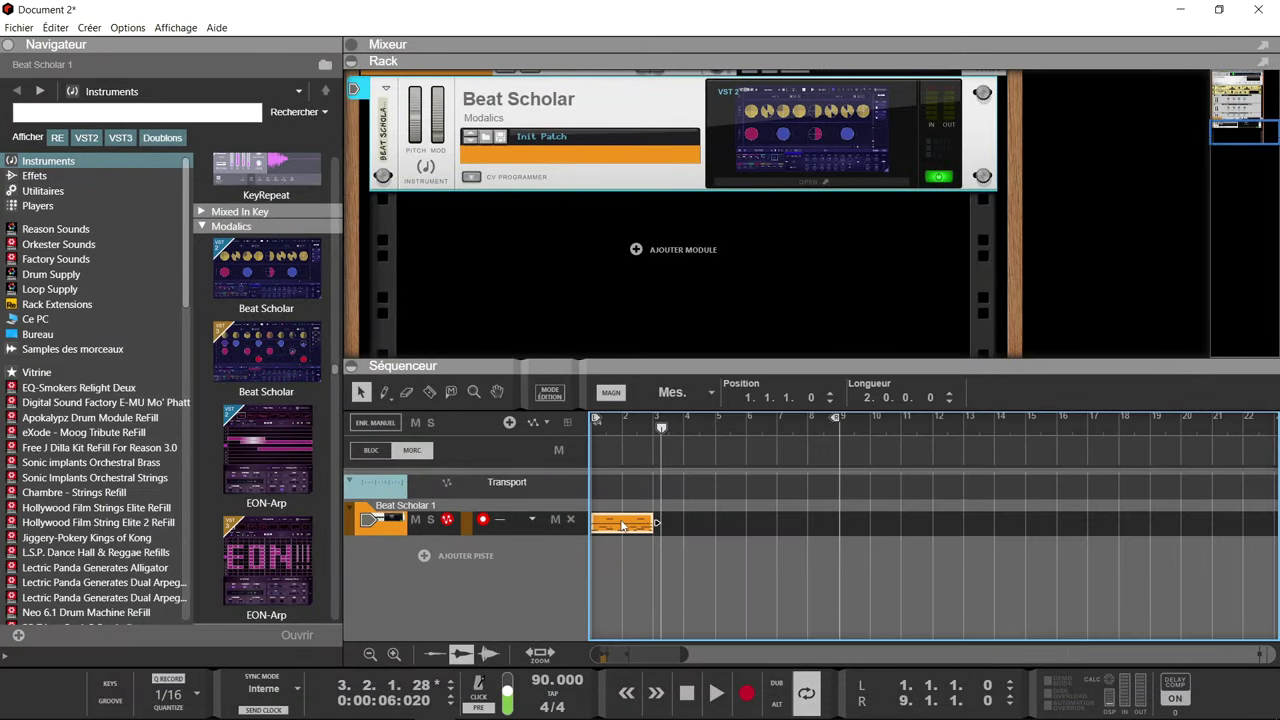
pyautogui.hotkey('ctrl', 'd')
pyautogui.hotkey('ctrl', 'd')
pyautogui.hotkey('ctrl', 'd')
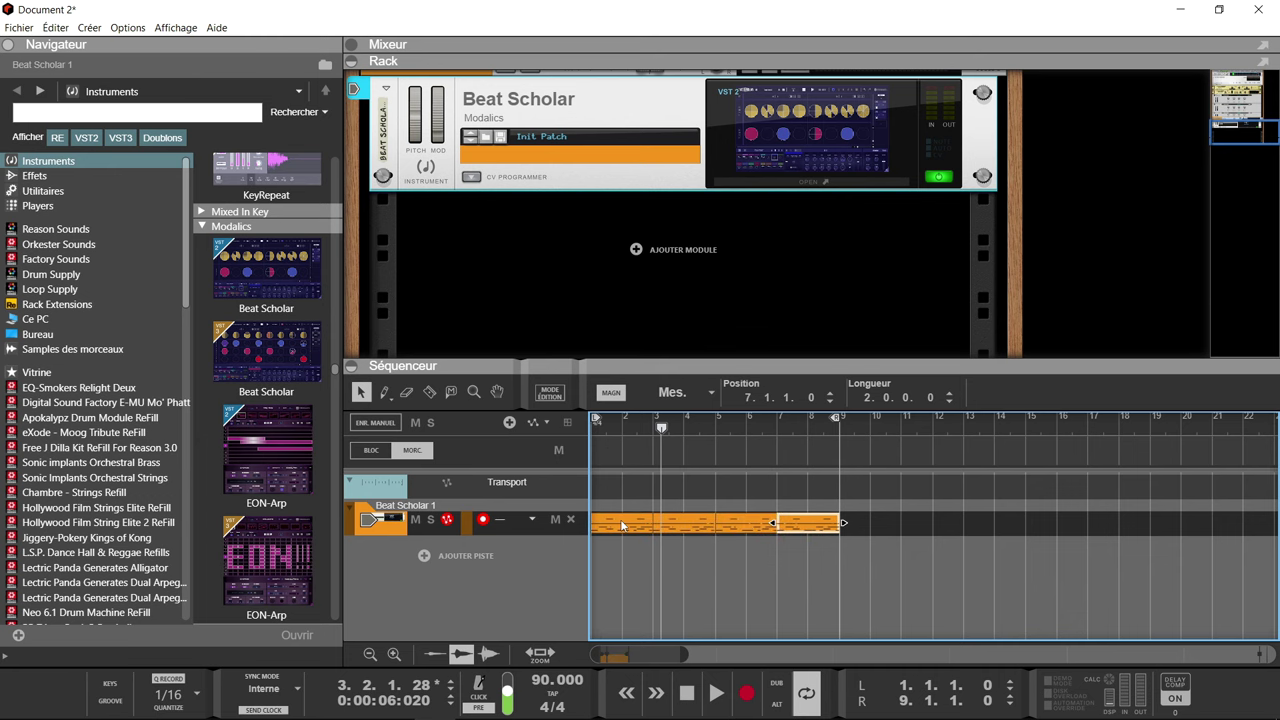
# - Play the arrangement from bar 1 and reopen the Beat Scholar window briefly to check pattern A during playback
pyautogui.press('Home')
pyautogui.press('space')
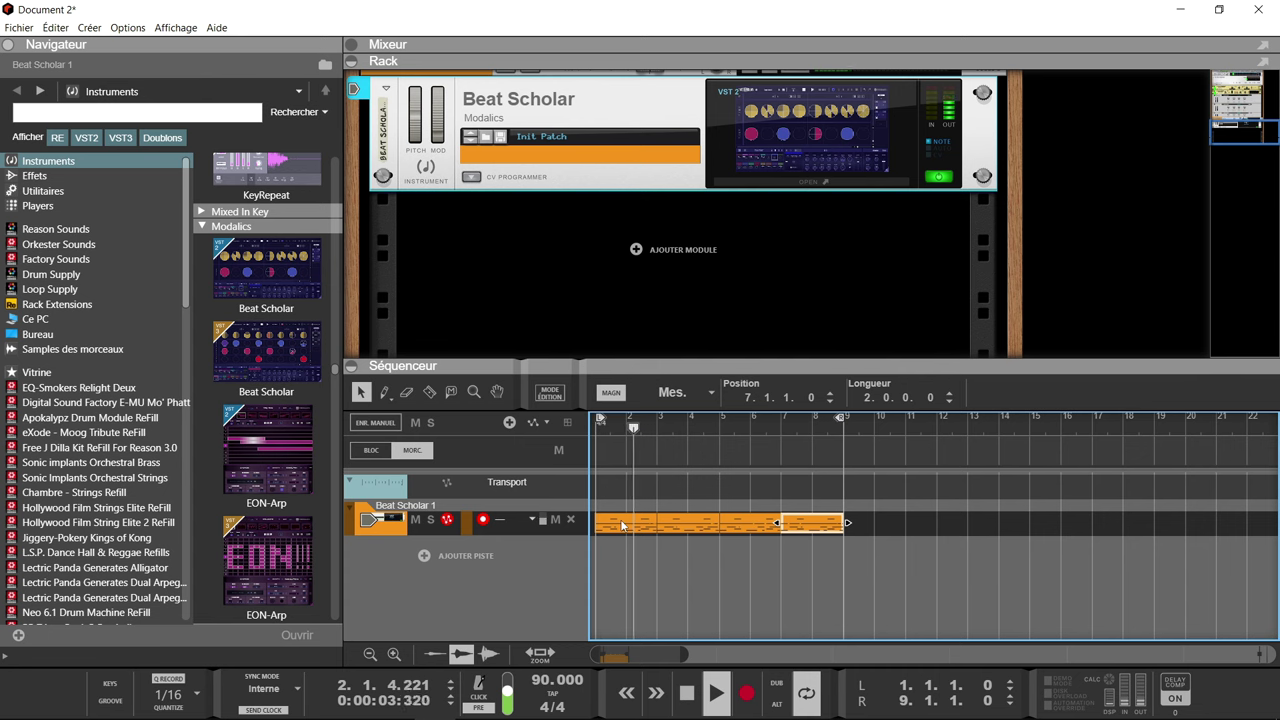
pyautogui.click(777, 106)
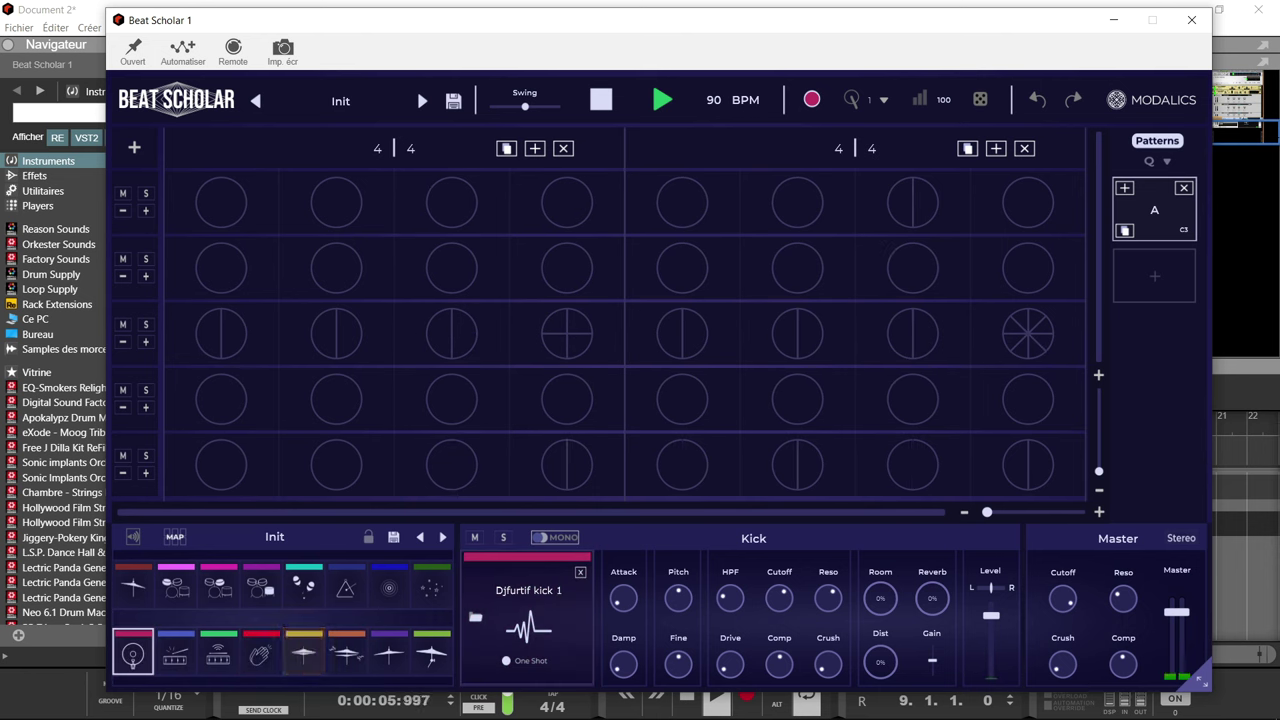
pyautogui.click(1192, 19)
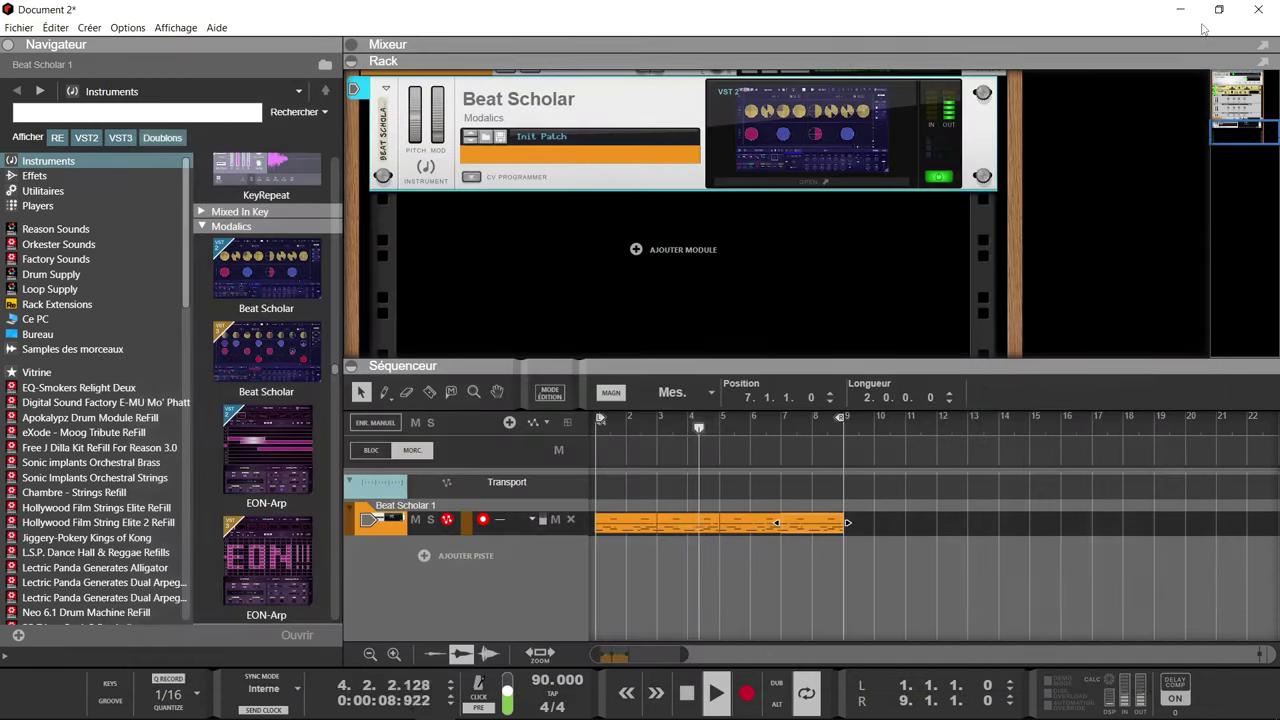
# - Open the clip at bar 5 for note editing, fold the rack to enlarge the sequencer, and stop playback
pyautogui.doubleClick(716, 527)
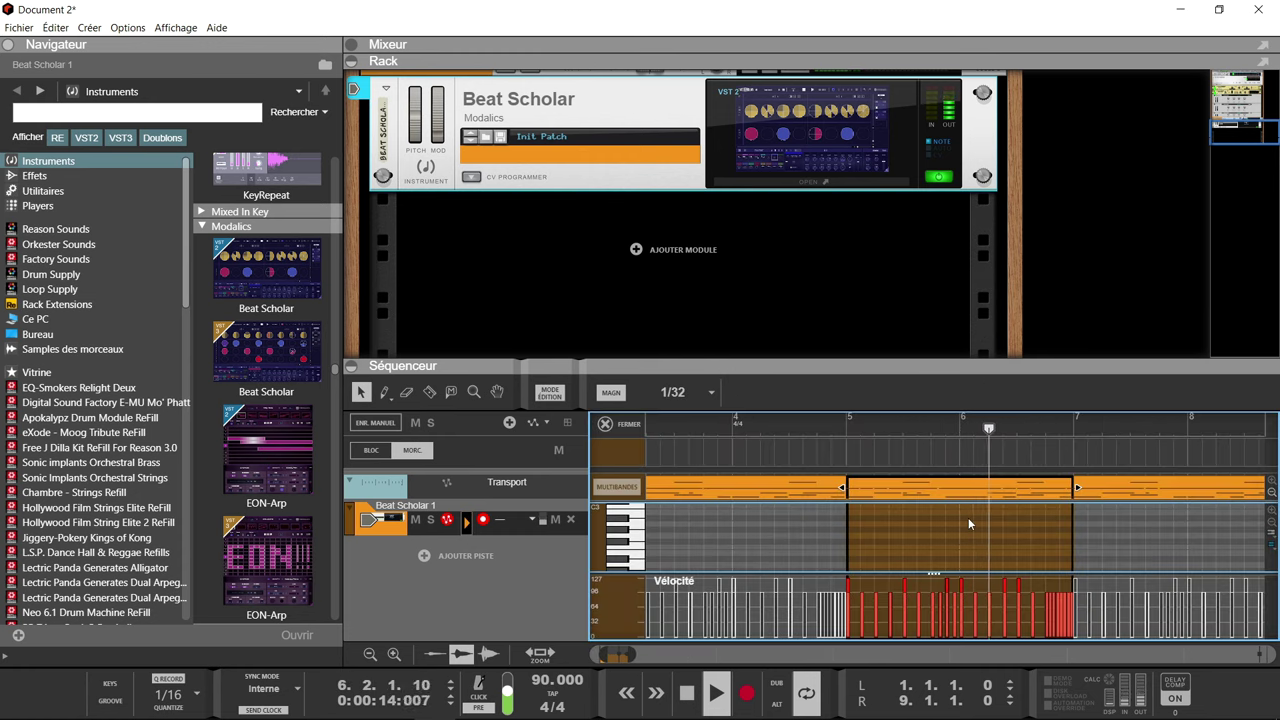
pyautogui.click(351, 61)
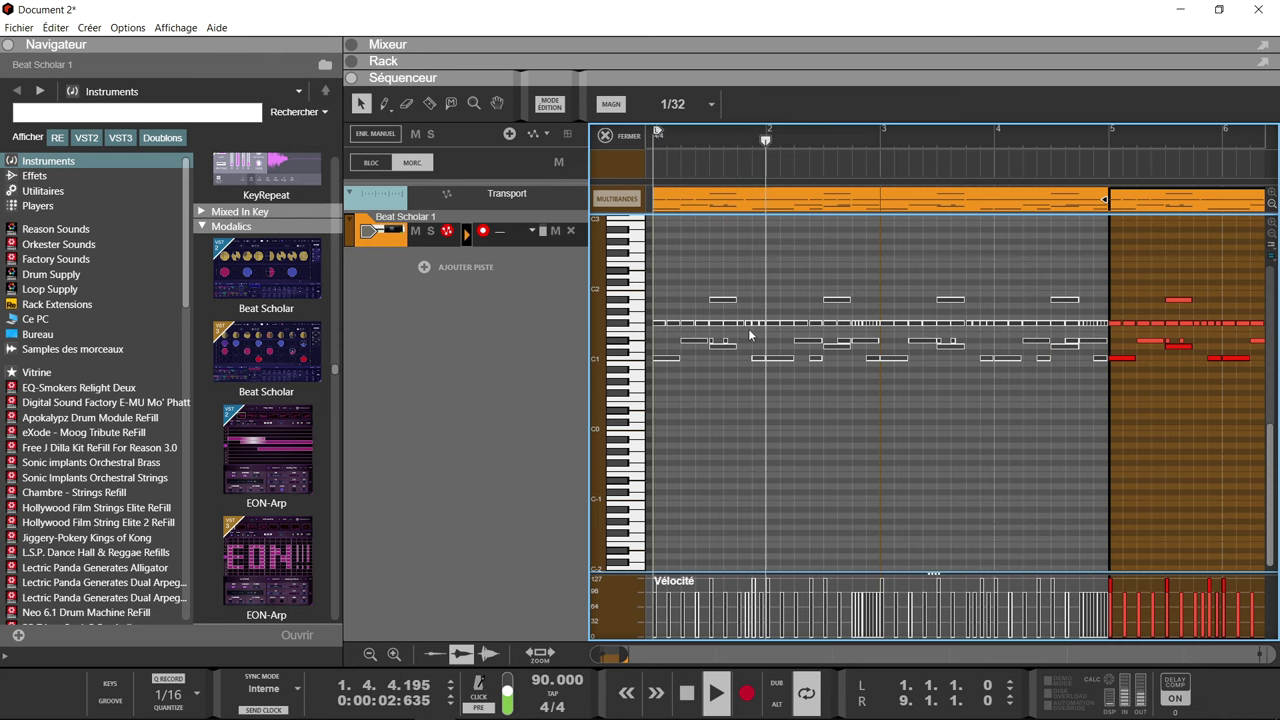
pyautogui.press('space')
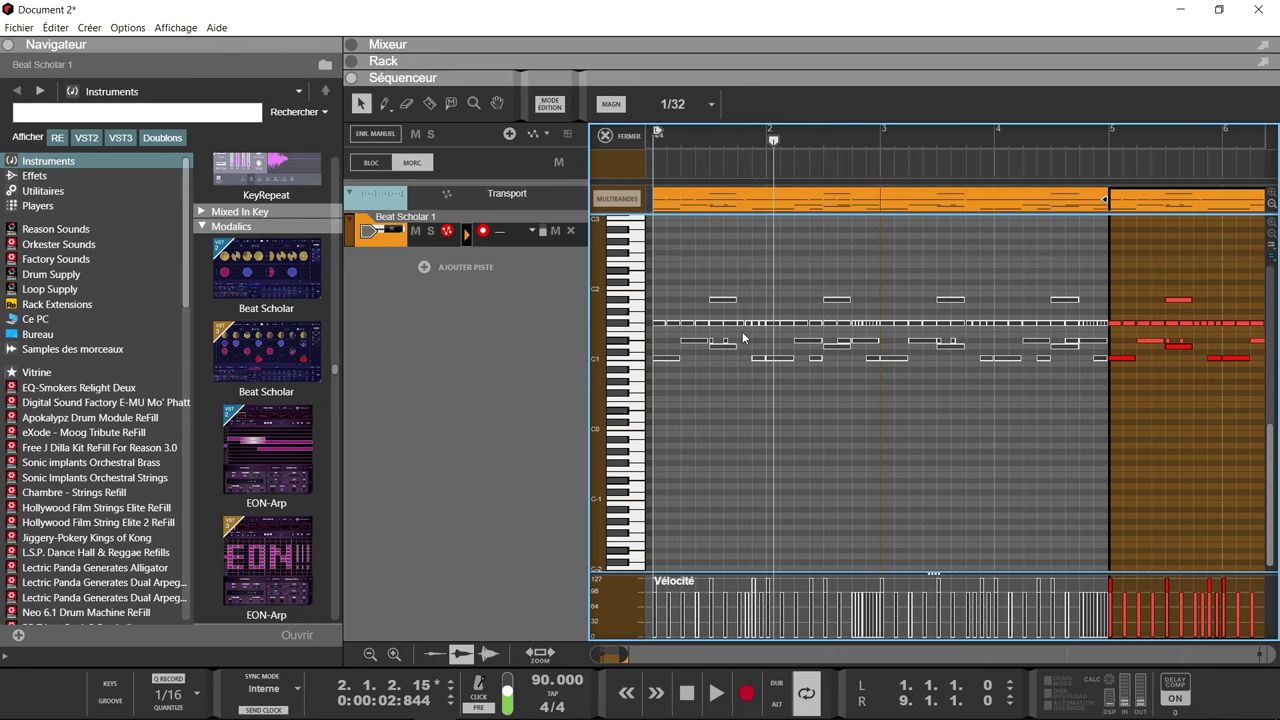
# - Delete the D#1 notes in bar 1 of the first clip and play the sequence from the start to check it
pyautogui.click(678, 343)
pyautogui.click(760, 343)
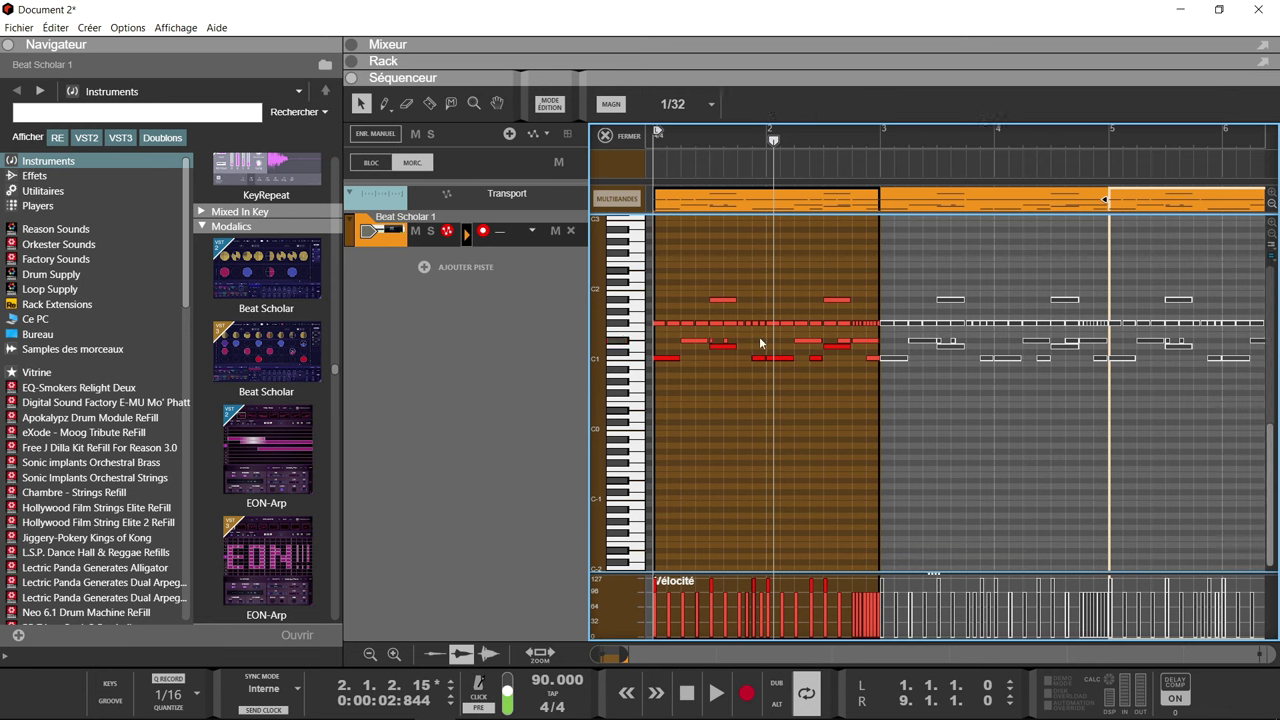
pyautogui.click(684, 343)
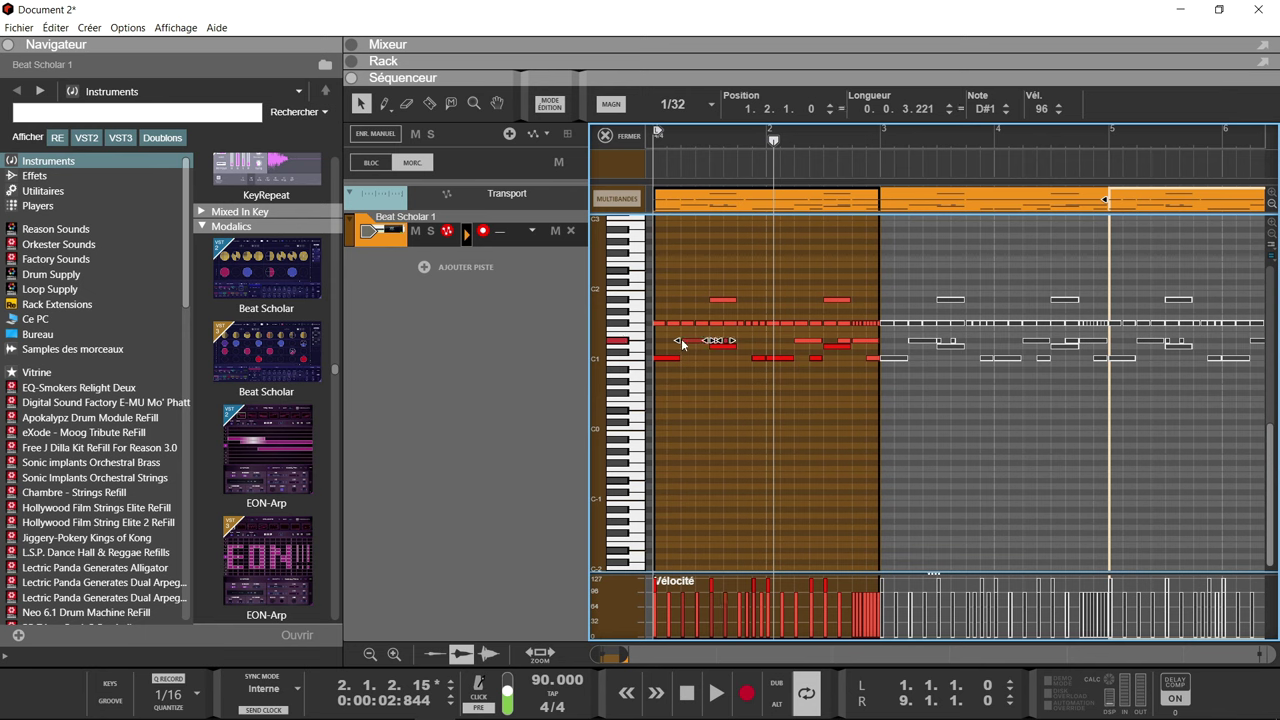
pyautogui.click(681, 343)
pyautogui.press('KP_0')
pyautogui.press('space')
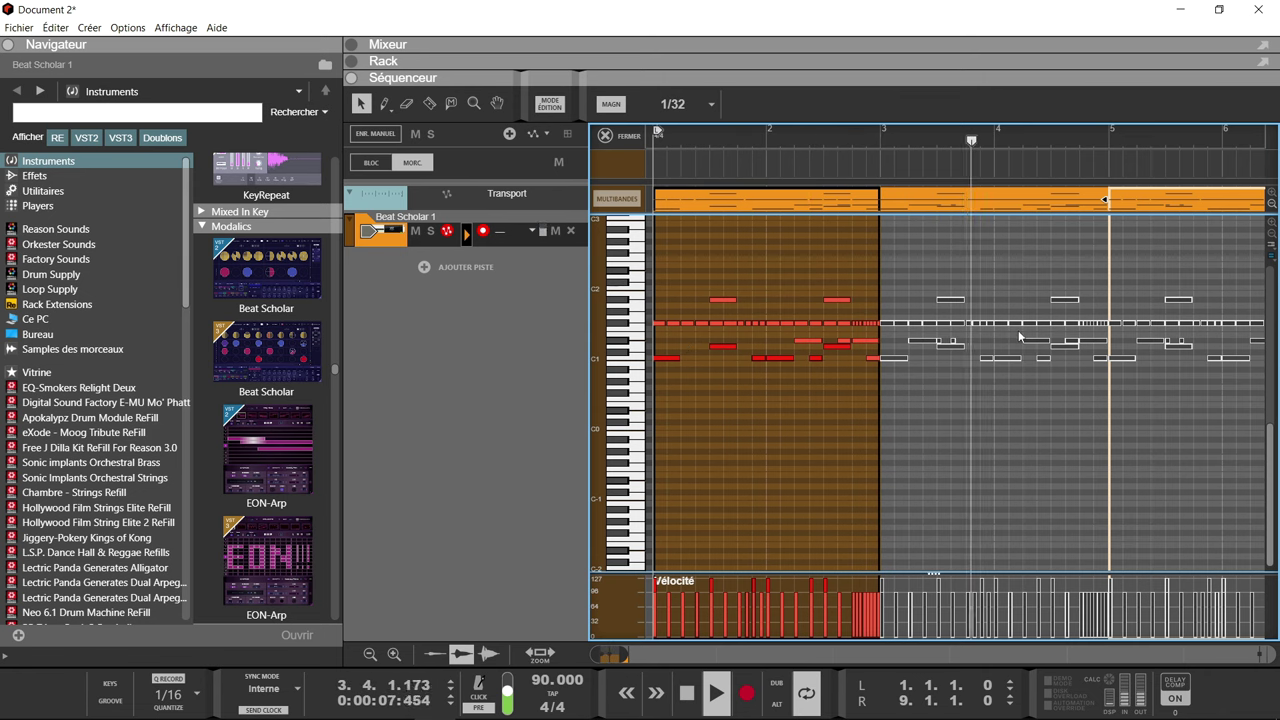
pyautogui.press('space')
# - Delete the D#1 notes in bar 4 of the second clip and resume playback to hear the variation
pyautogui.click(1040, 207)
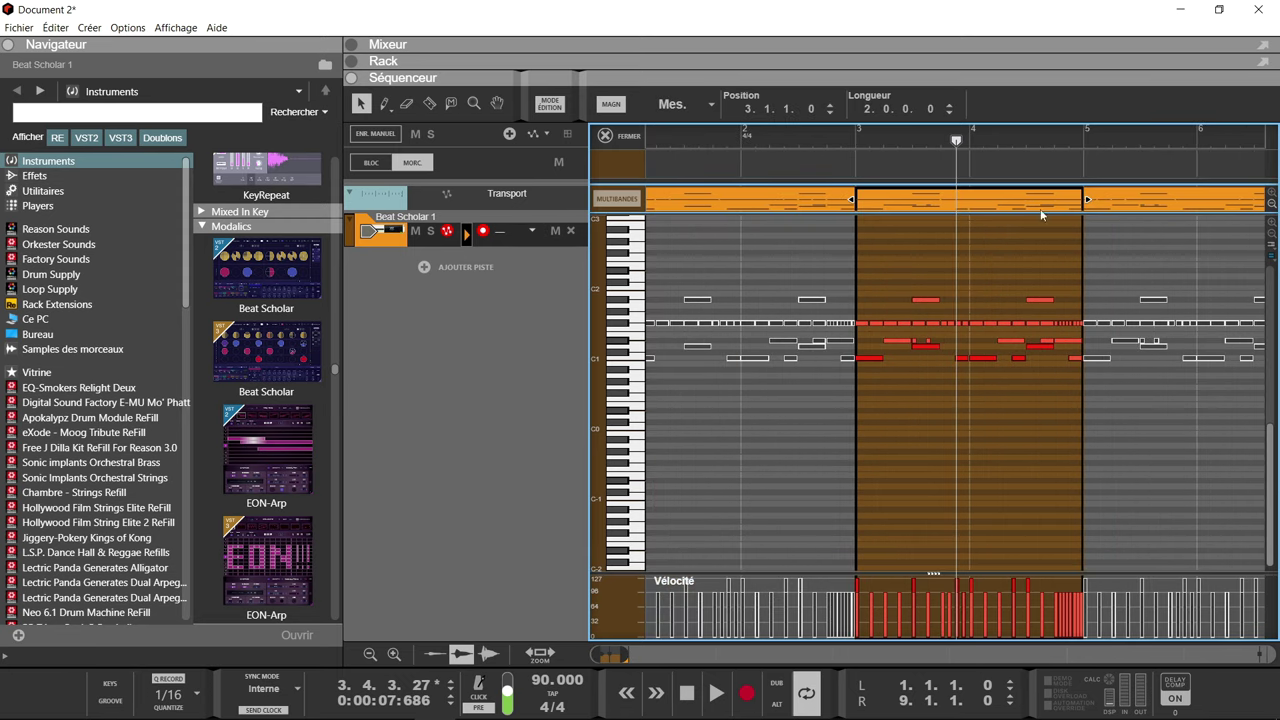
pyautogui.click(1002, 337)
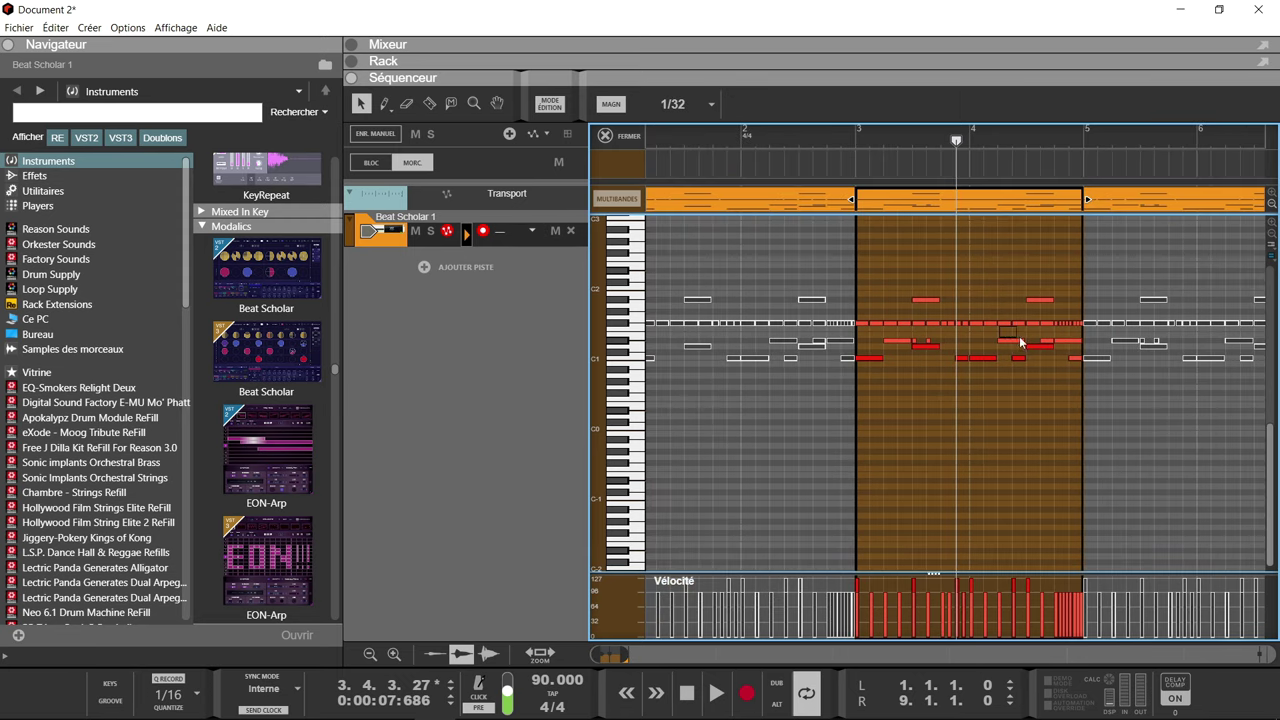
pyautogui.click(1073, 345)
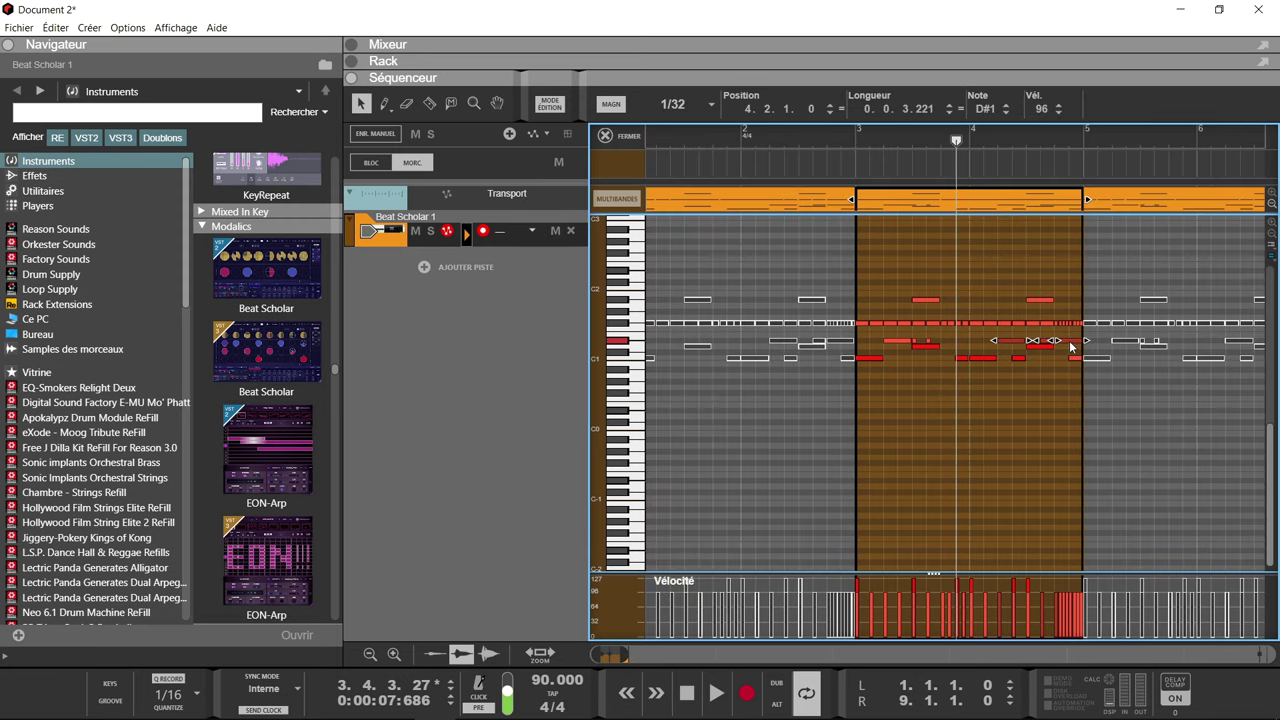
pyautogui.press('Delete')
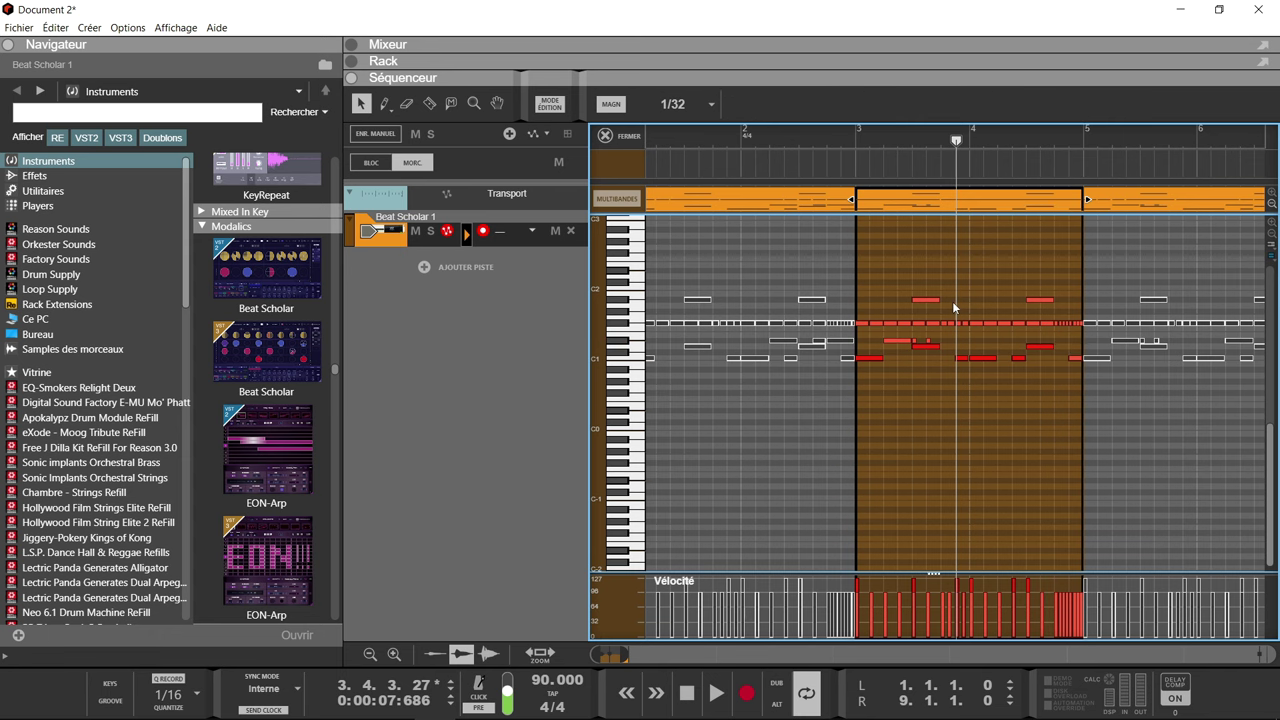
pyautogui.press('space')
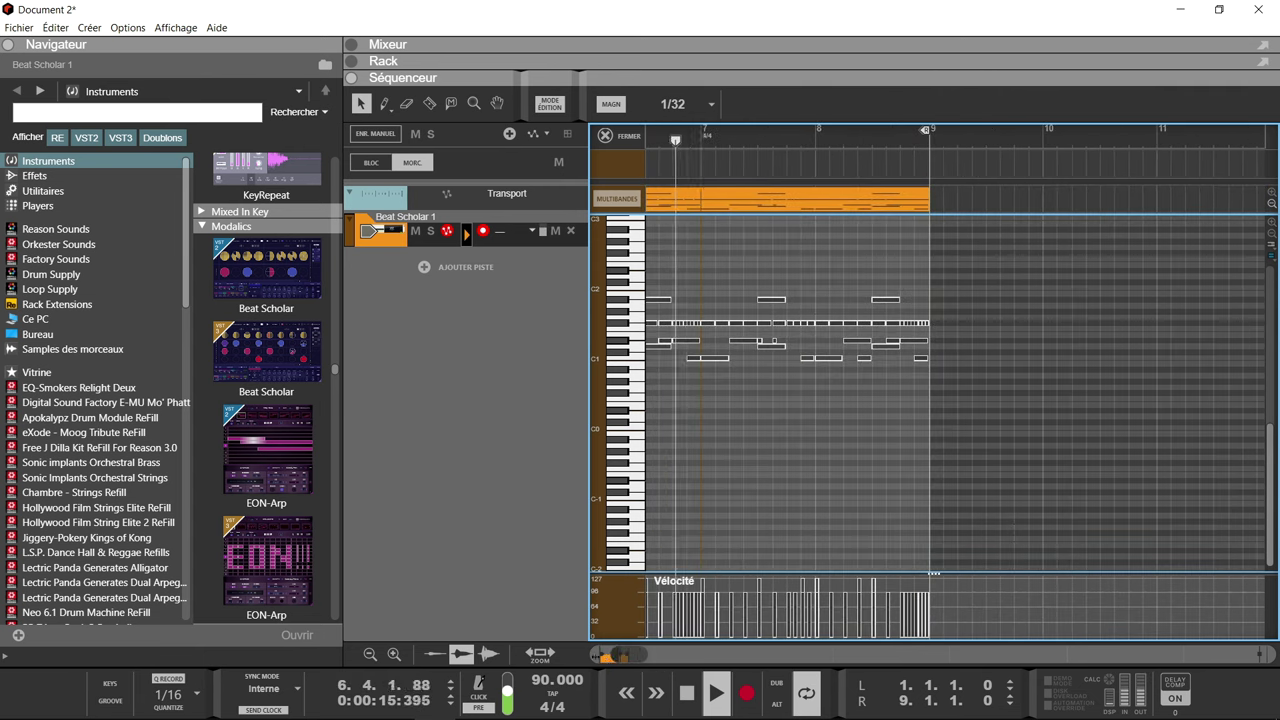
# - Leave the clip's note editing to return to the arrangement and stop playback
pyautogui.scroll(-3, 906, 548)
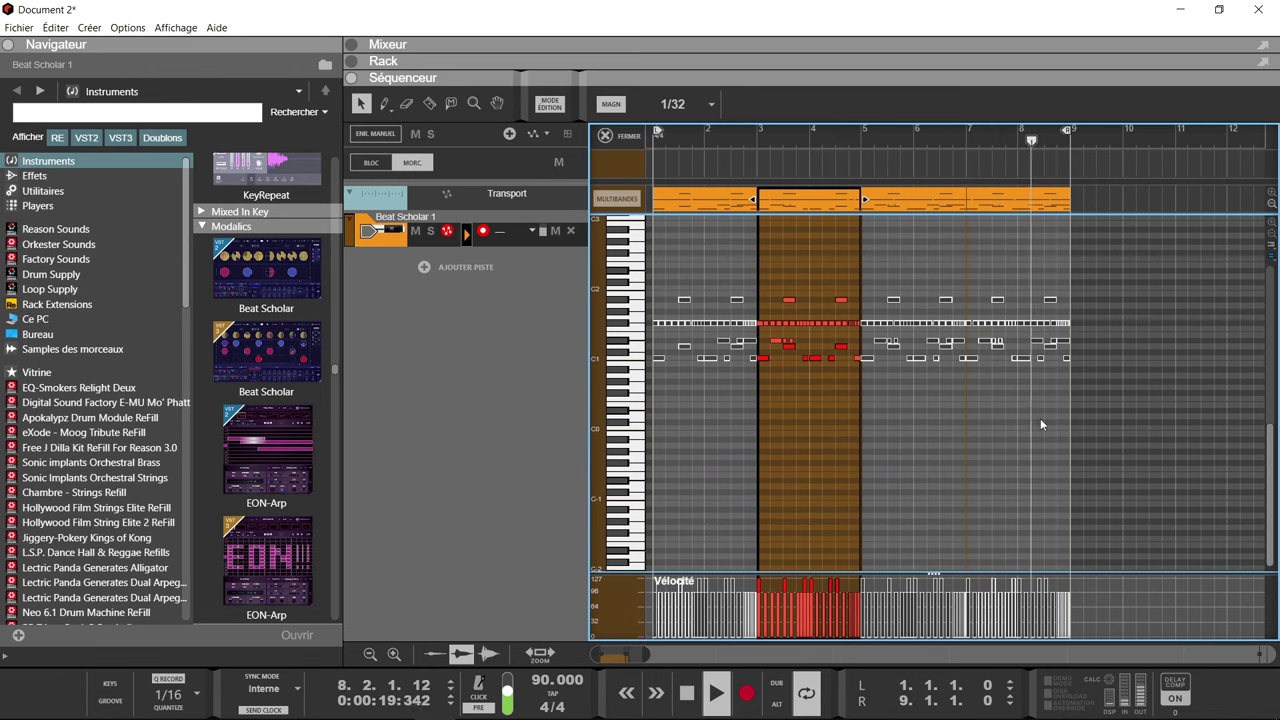
pyautogui.click(605, 138)
pyautogui.press('space')
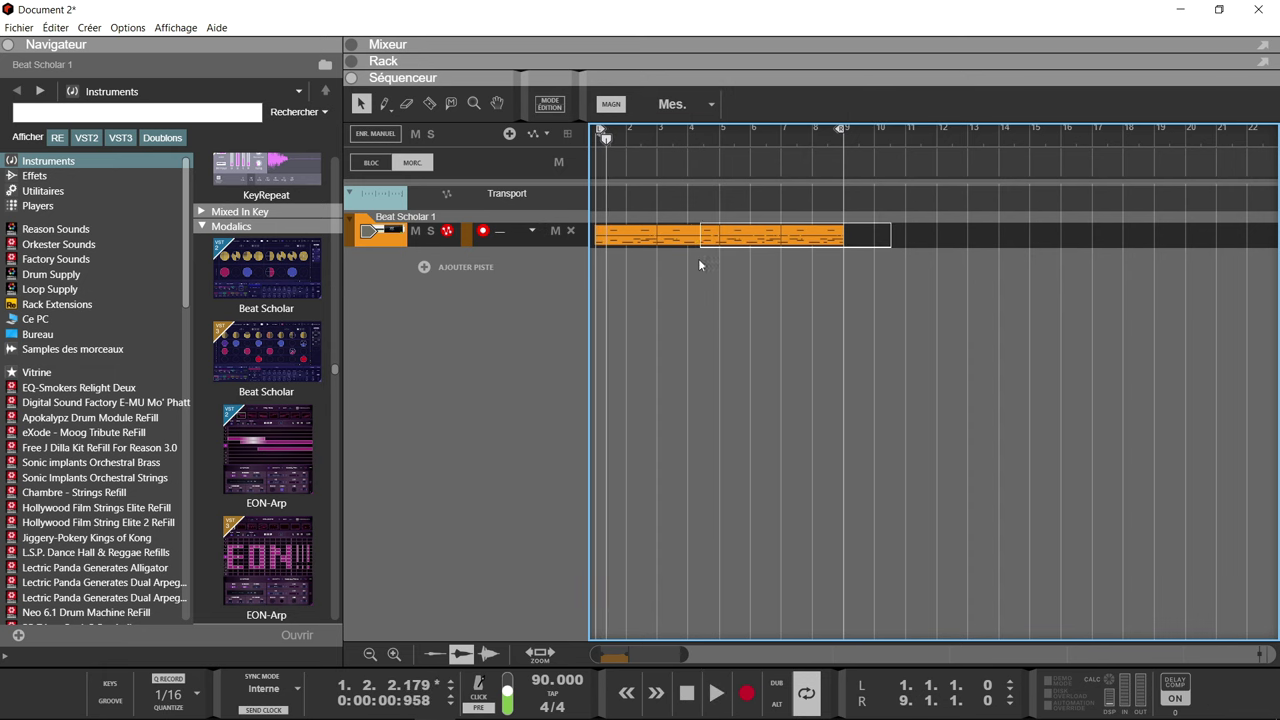
# - Extract the notes of all four clips to separate lanes with the Abréger option by moving them, and delete the emptied lane
pyautogui.click(600, 245)
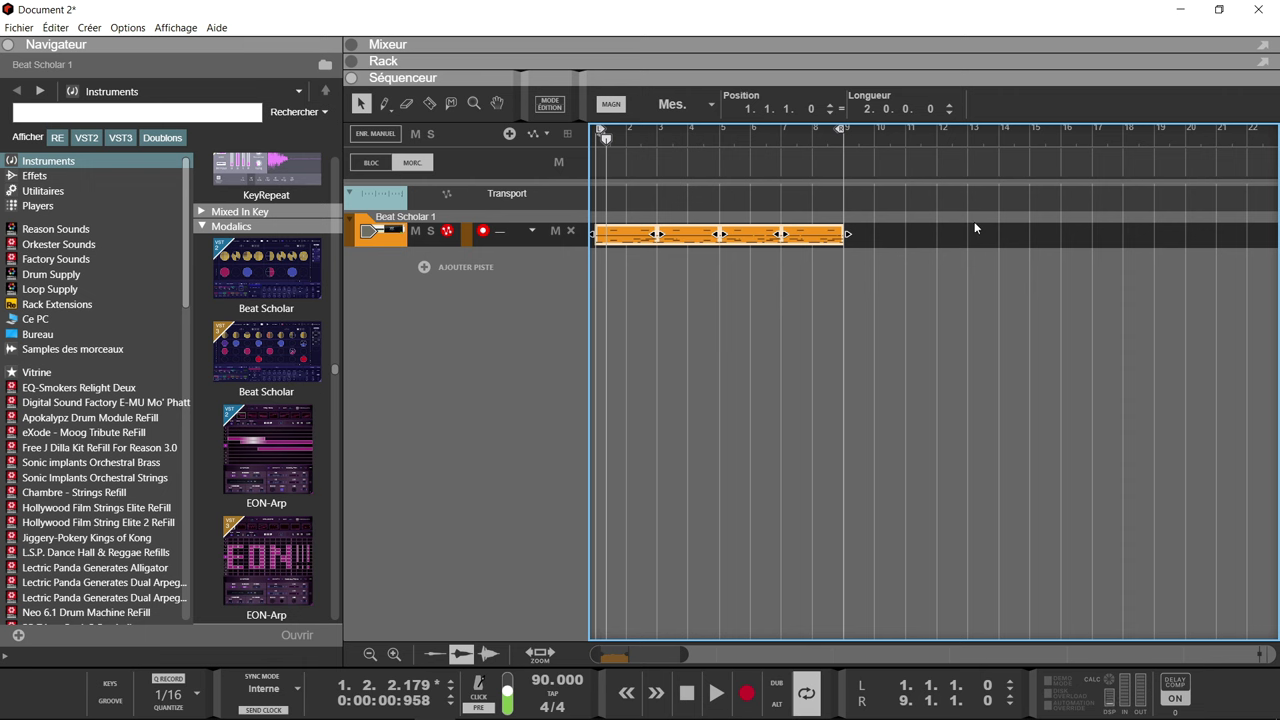
pyautogui.press('F8')
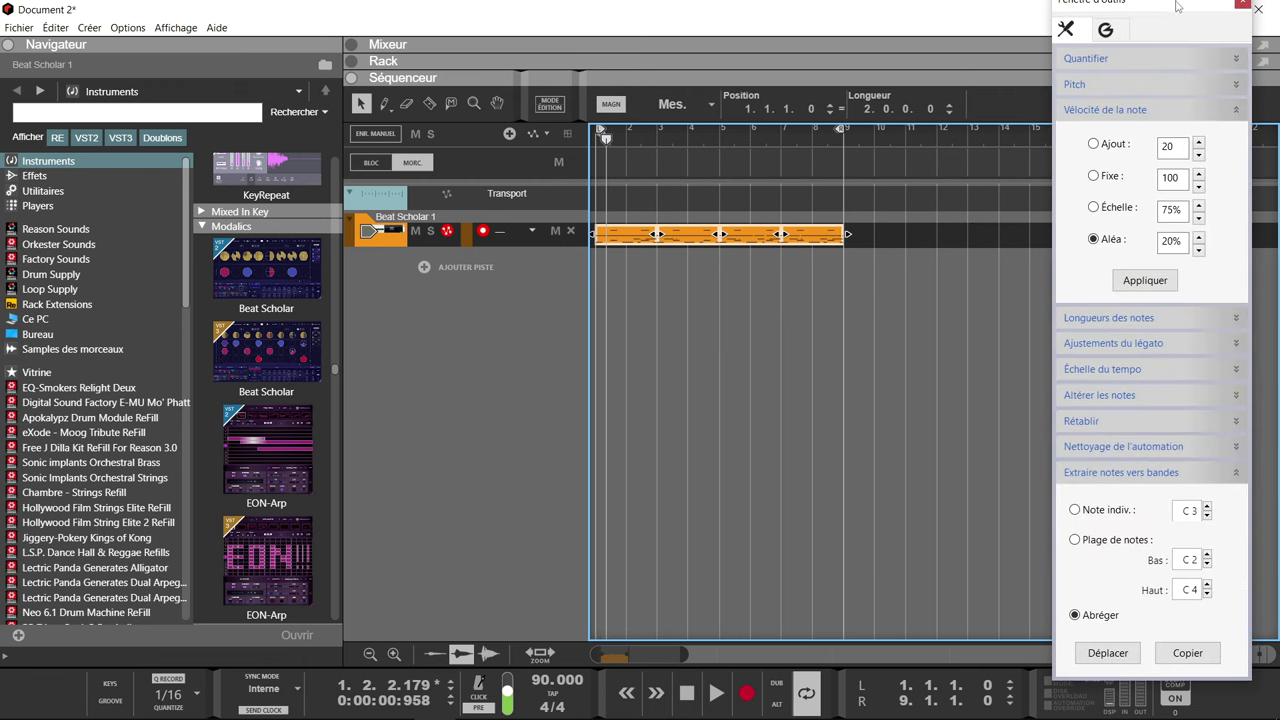
pyautogui.click(1107, 653)
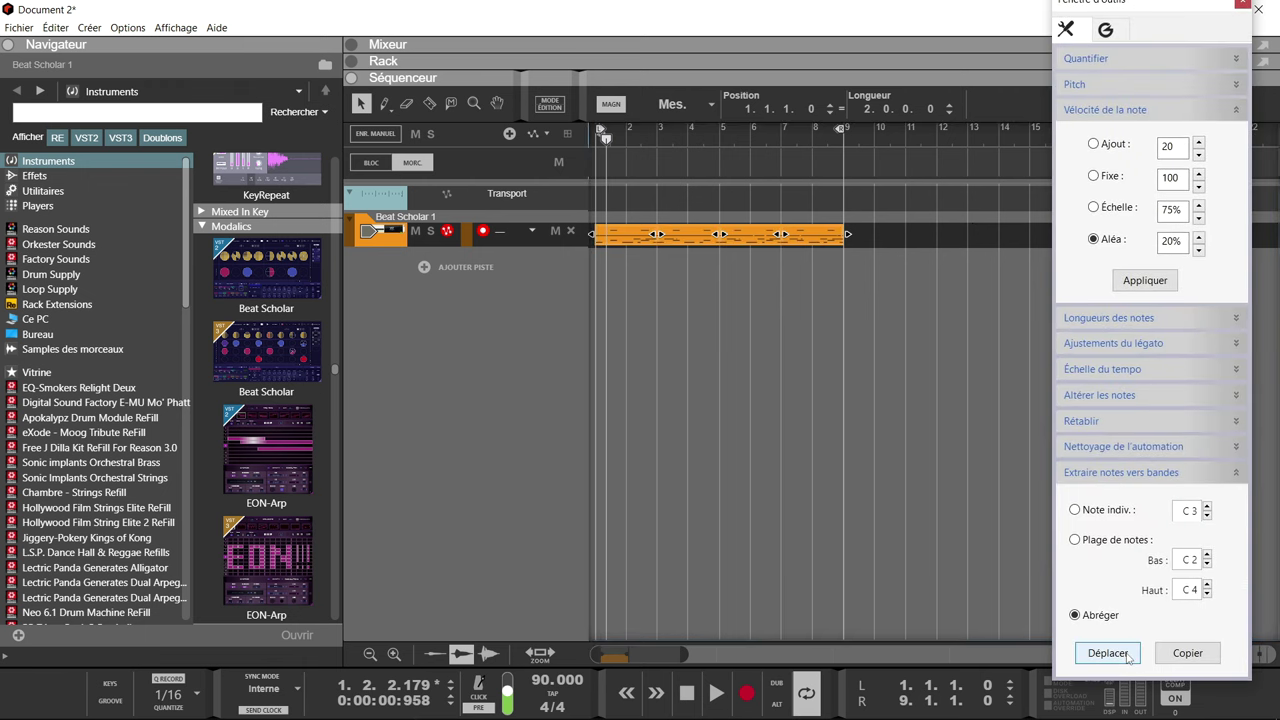
pyautogui.click(520, 352)
pyautogui.press('Delete')
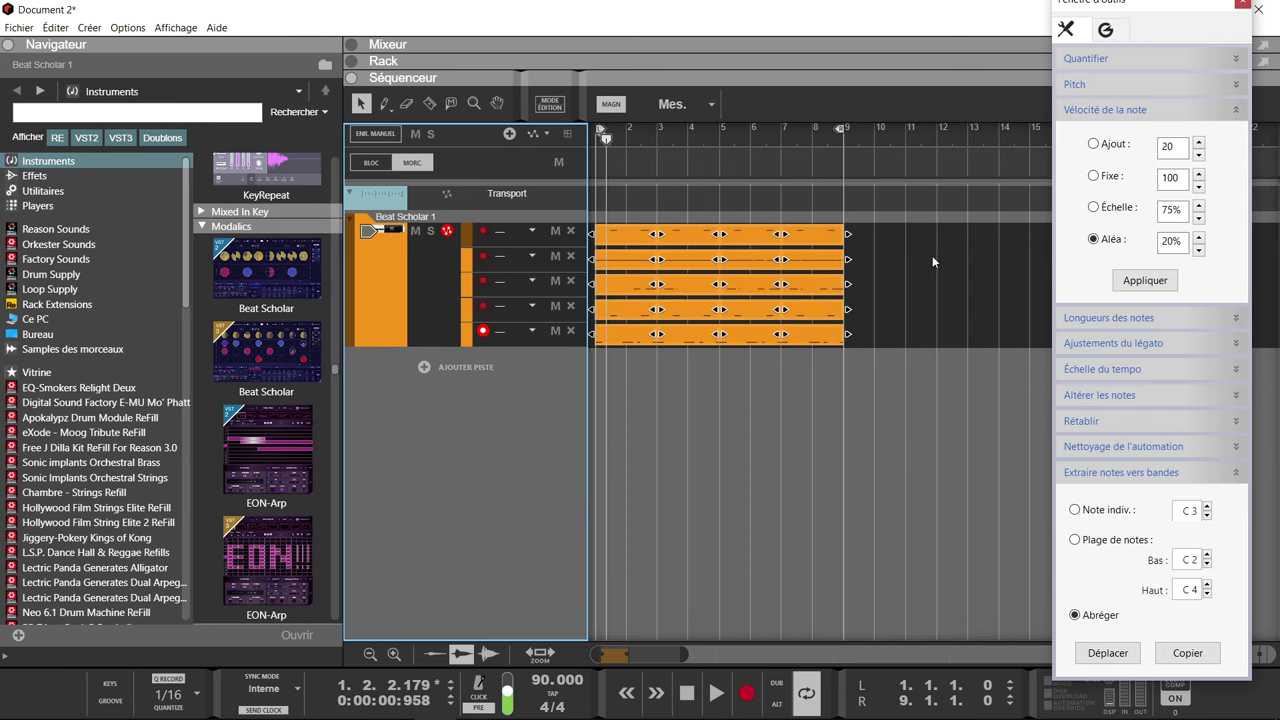
pyautogui.click(1241, 6)
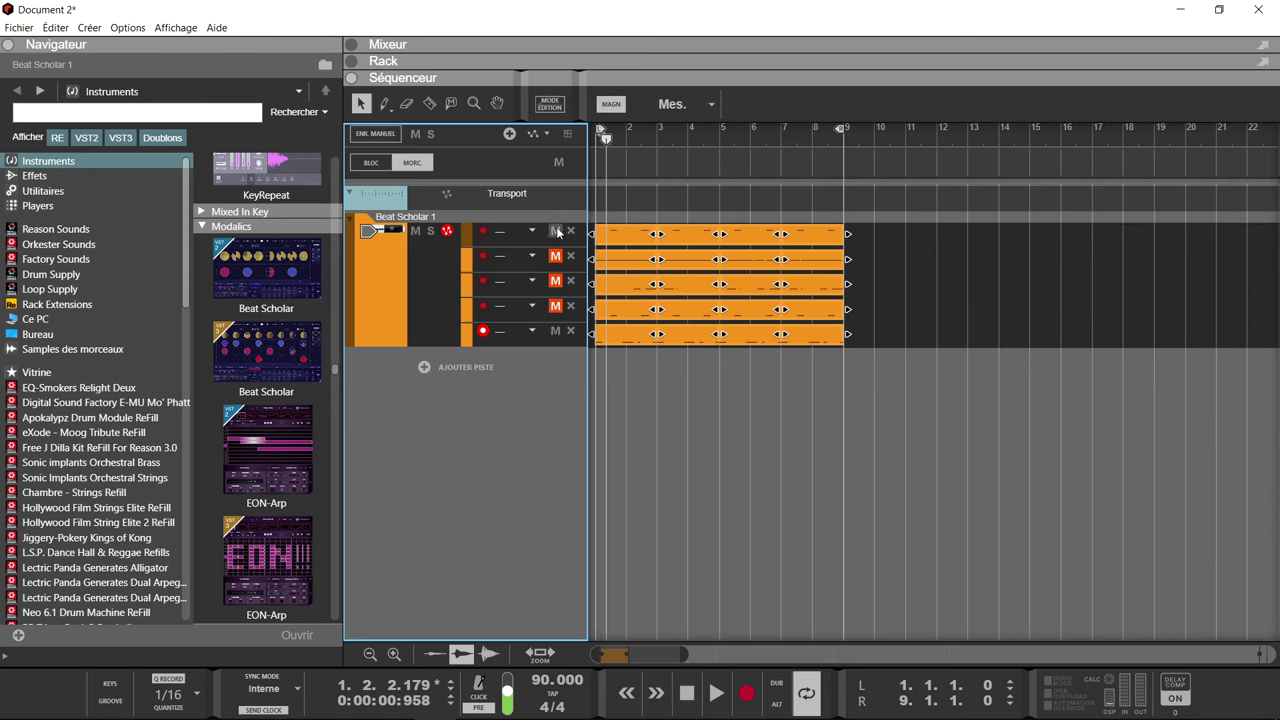
# - Mute the first four note lanes, play the kick lane alone from bar 1, and open its first clip for note editing
pyautogui.press('KP_0')
pyautogui.press('space')
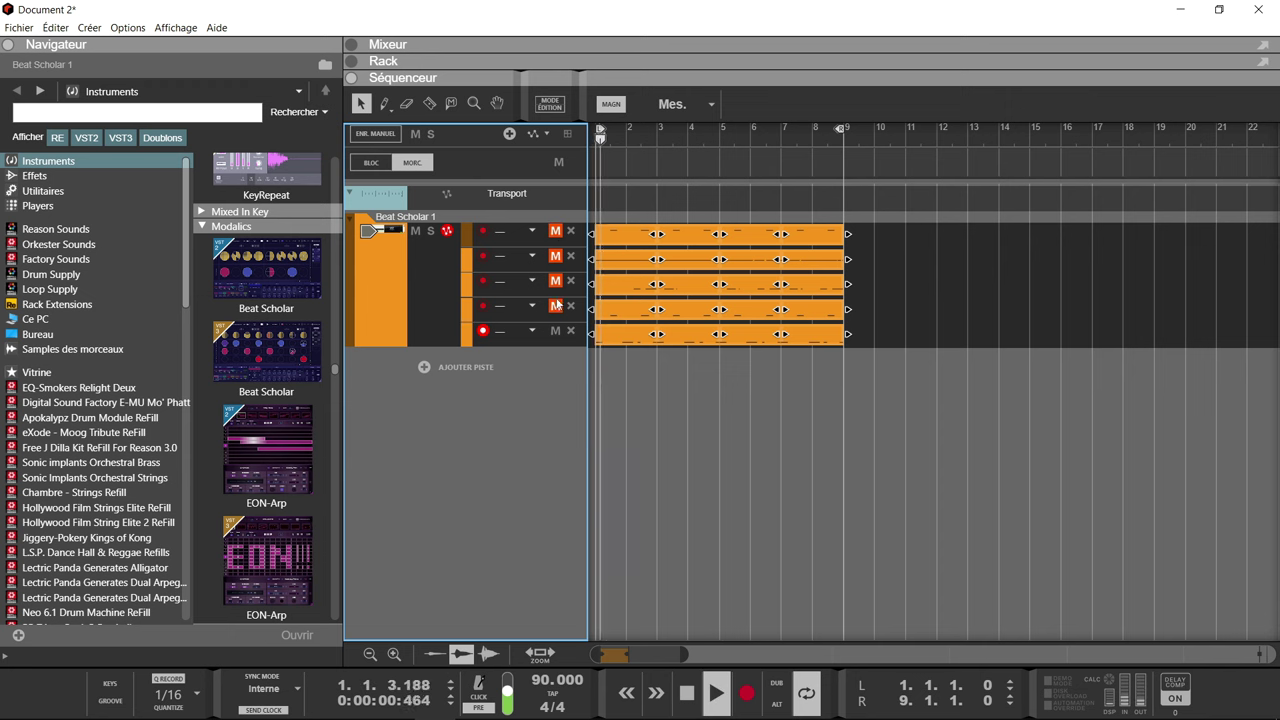
pyautogui.hotkey('ctrl', 'e')
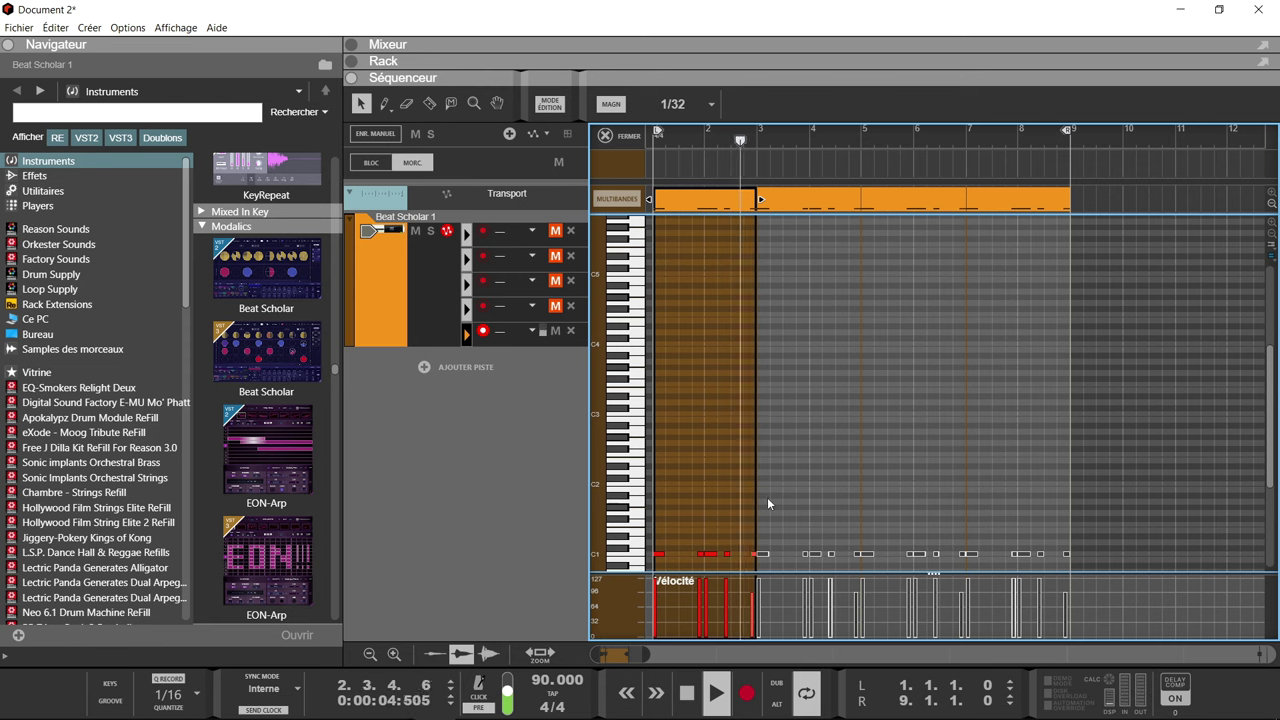
pyautogui.press('space')
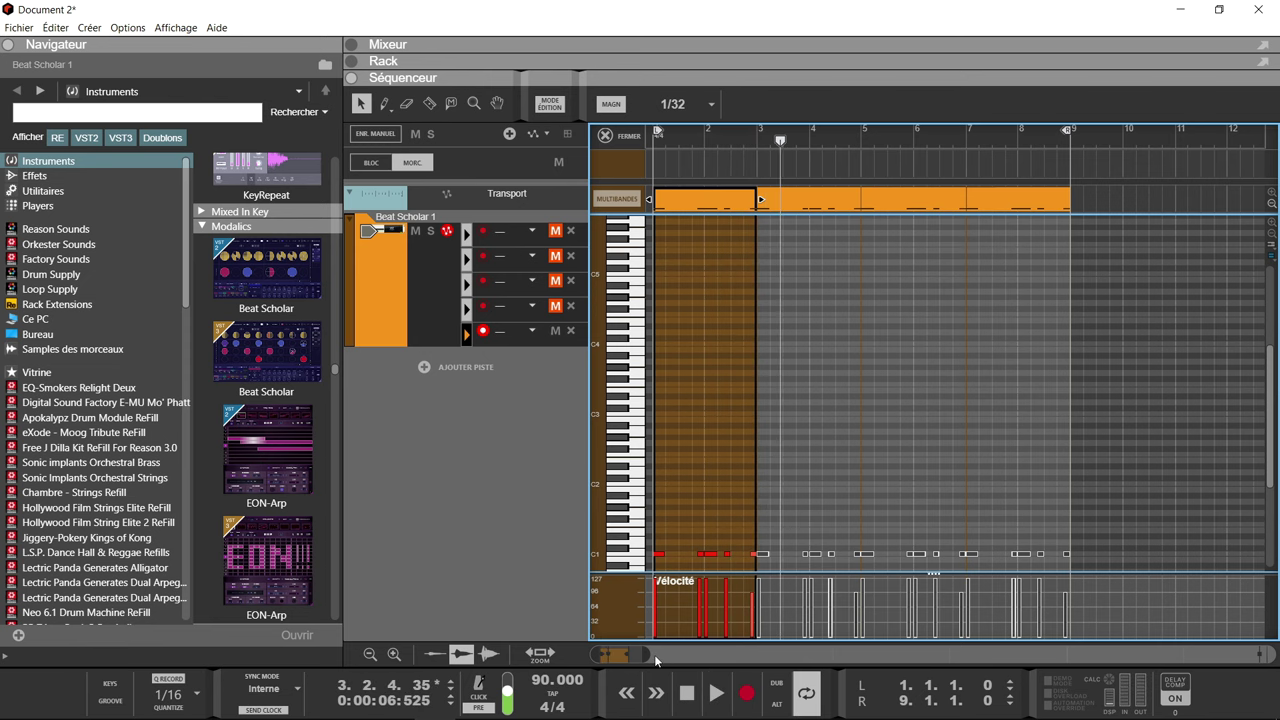
# - Add two consecutive 1/32 kick notes on C1 near the end of bar 2, the second at 2.4.2.120, and play the result
pyautogui.moveTo(650, 655); pyautogui.dragTo(626, 655)
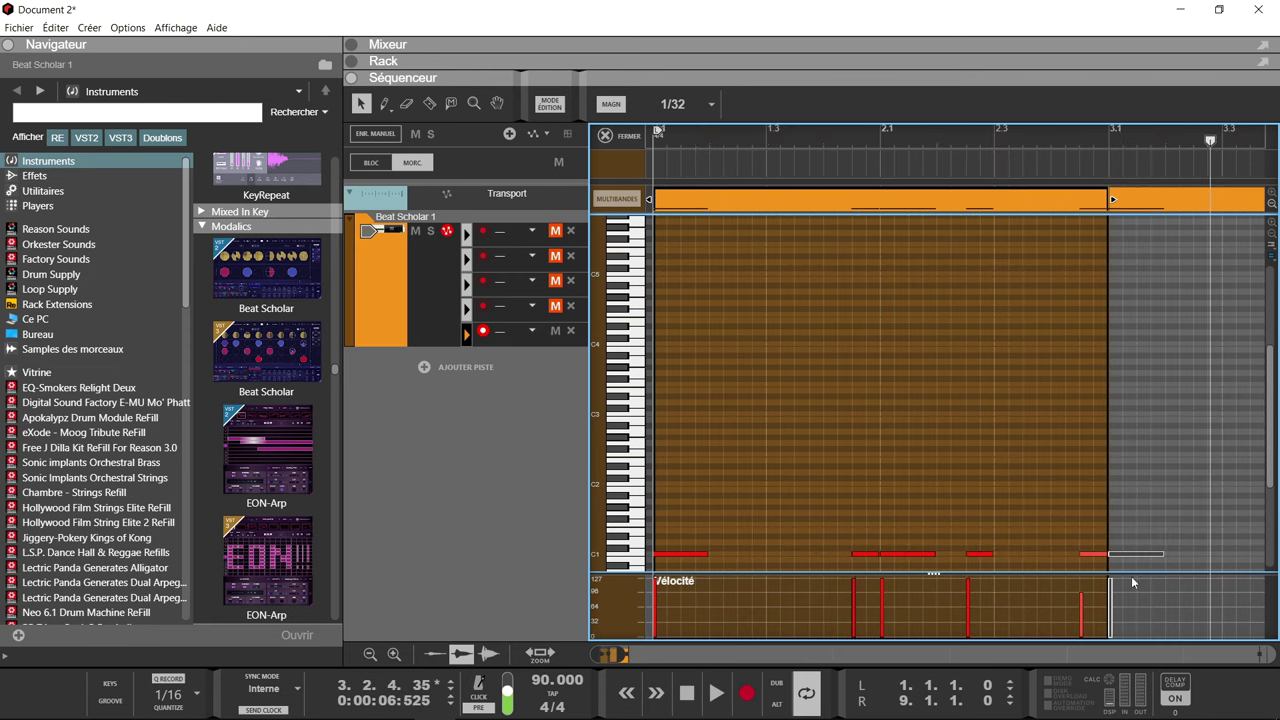
pyautogui.click(1067, 553)
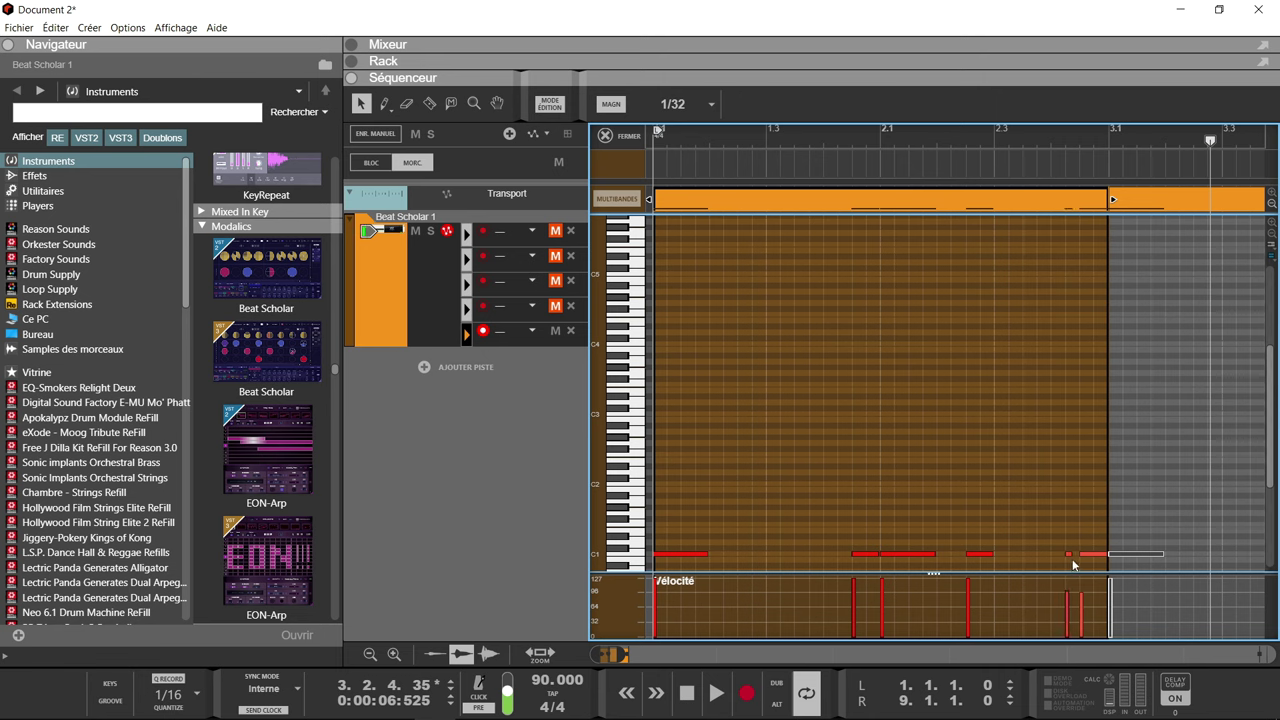
pyautogui.click(1075, 556)
pyautogui.press('space')
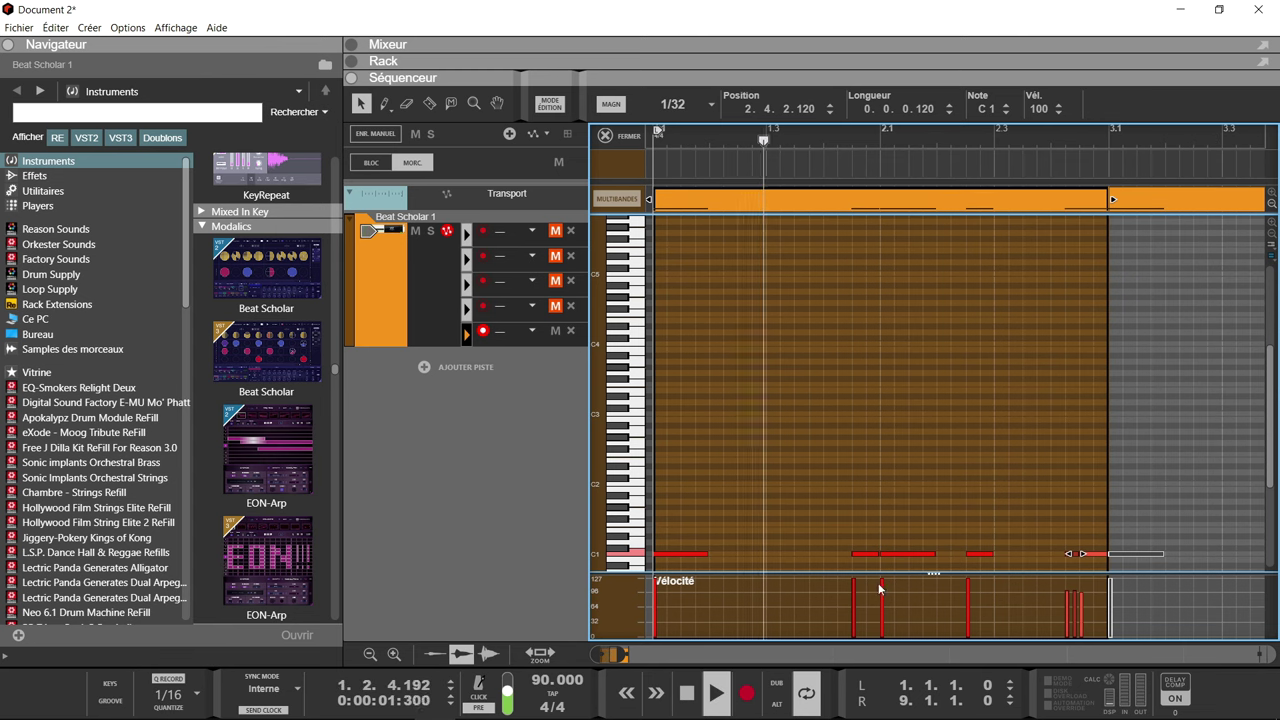
# - Unmute the four upper note lanes one by one during playback and leave the note editing
pyautogui.click(556, 306)
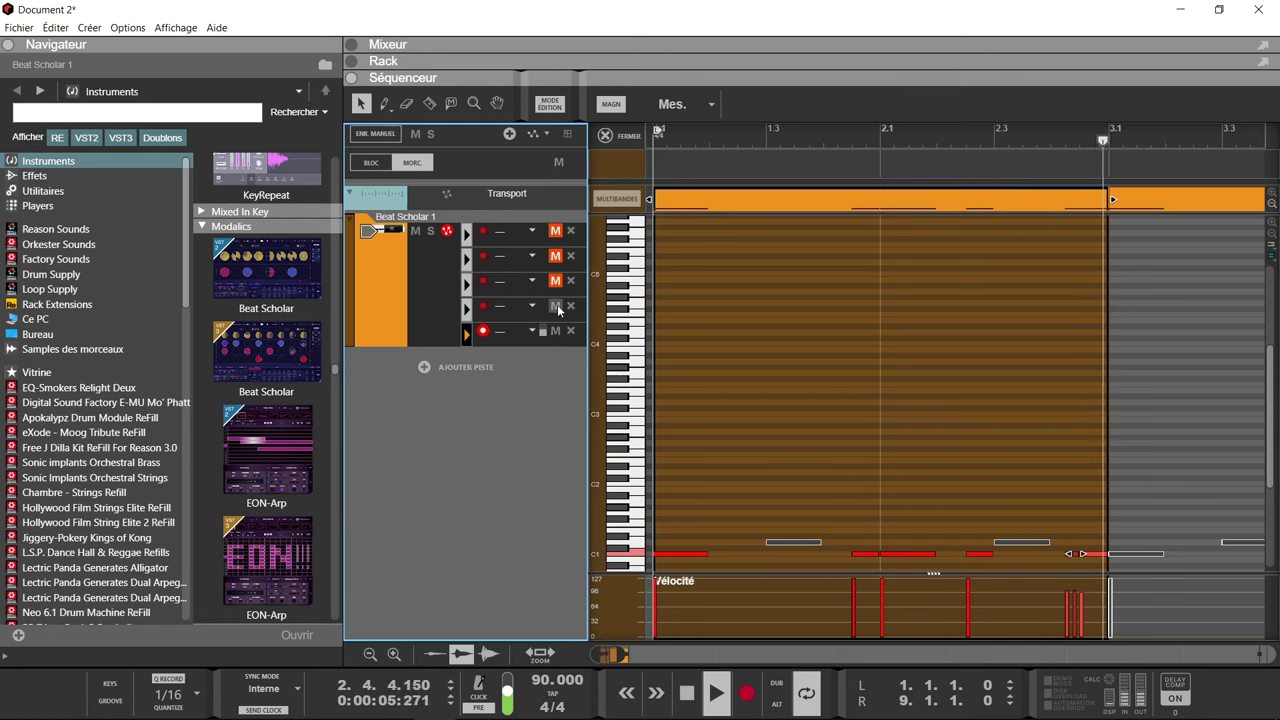
pyautogui.click(556, 281)
pyautogui.click(556, 256)
pyautogui.click(556, 231)
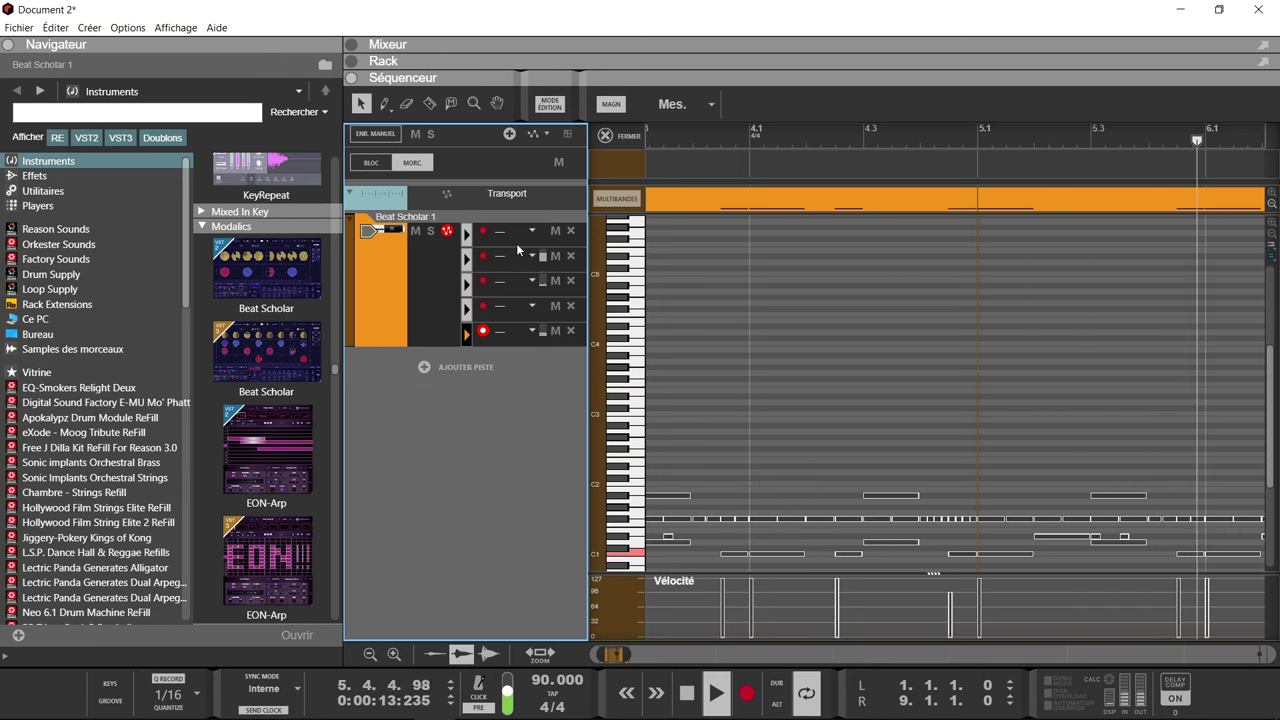
pyautogui.click(605, 136)
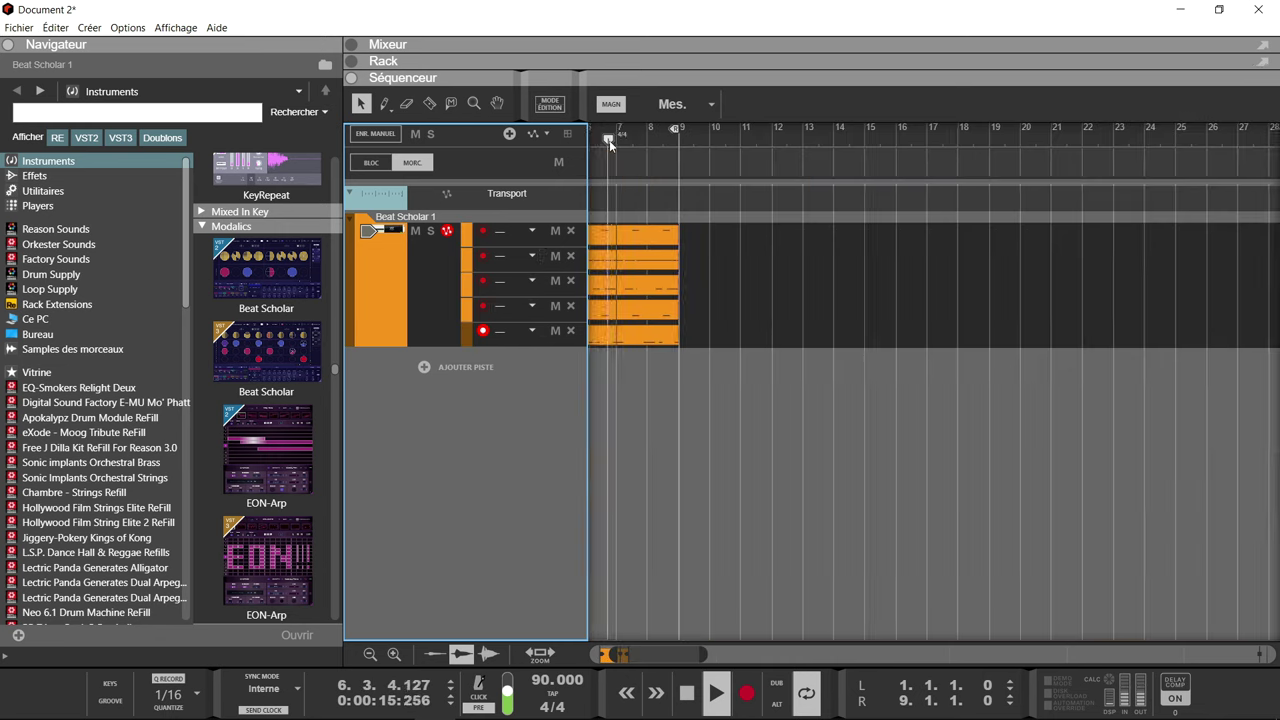
# - Open the second lane's clip for editing, draw a rising velocity ramp over the hi-hat roll ending bar 2, and play it back
pyautogui.doubleClick(659, 256)
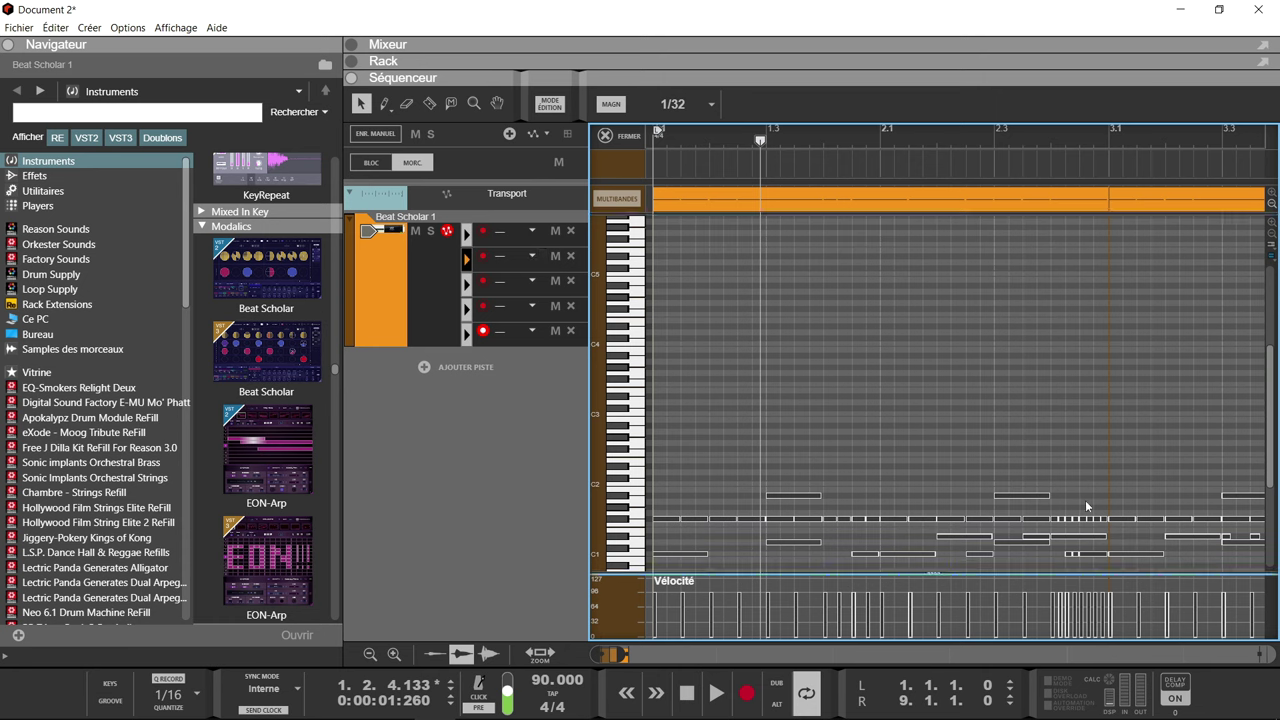
pyautogui.click(384, 103)
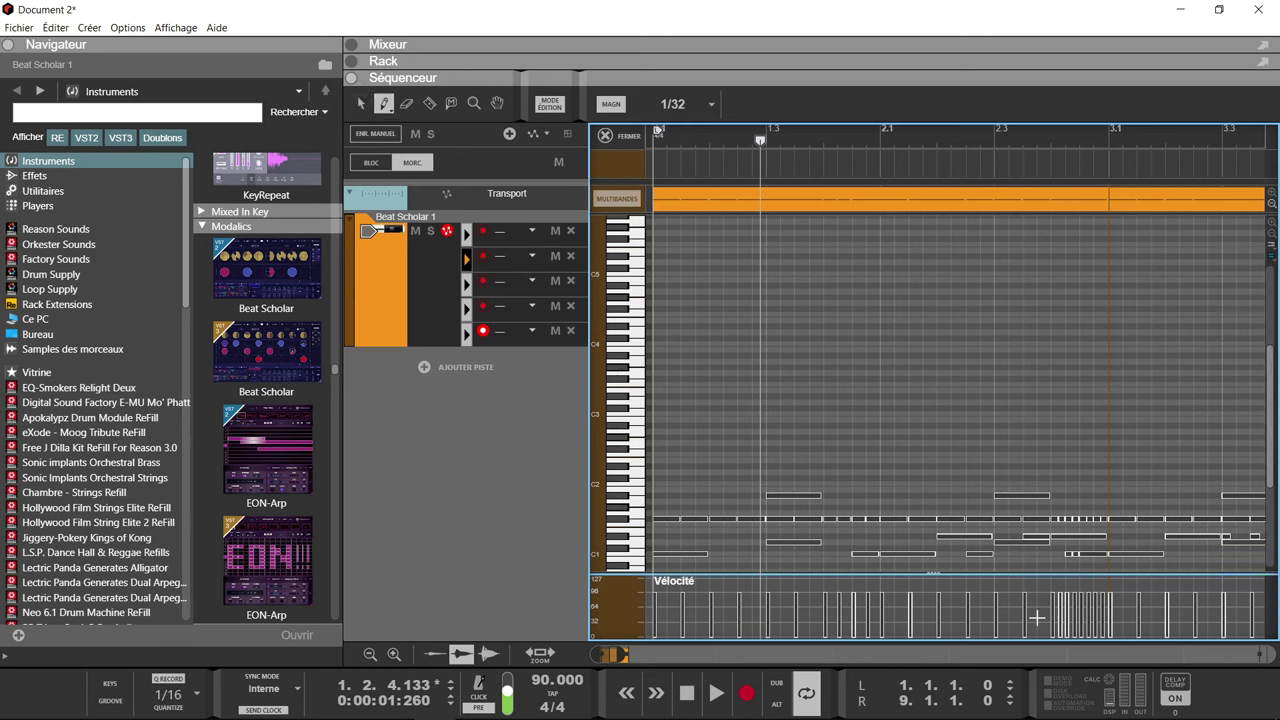
pyautogui.moveTo(1044, 618); pyautogui.dragTo(1113, 588)
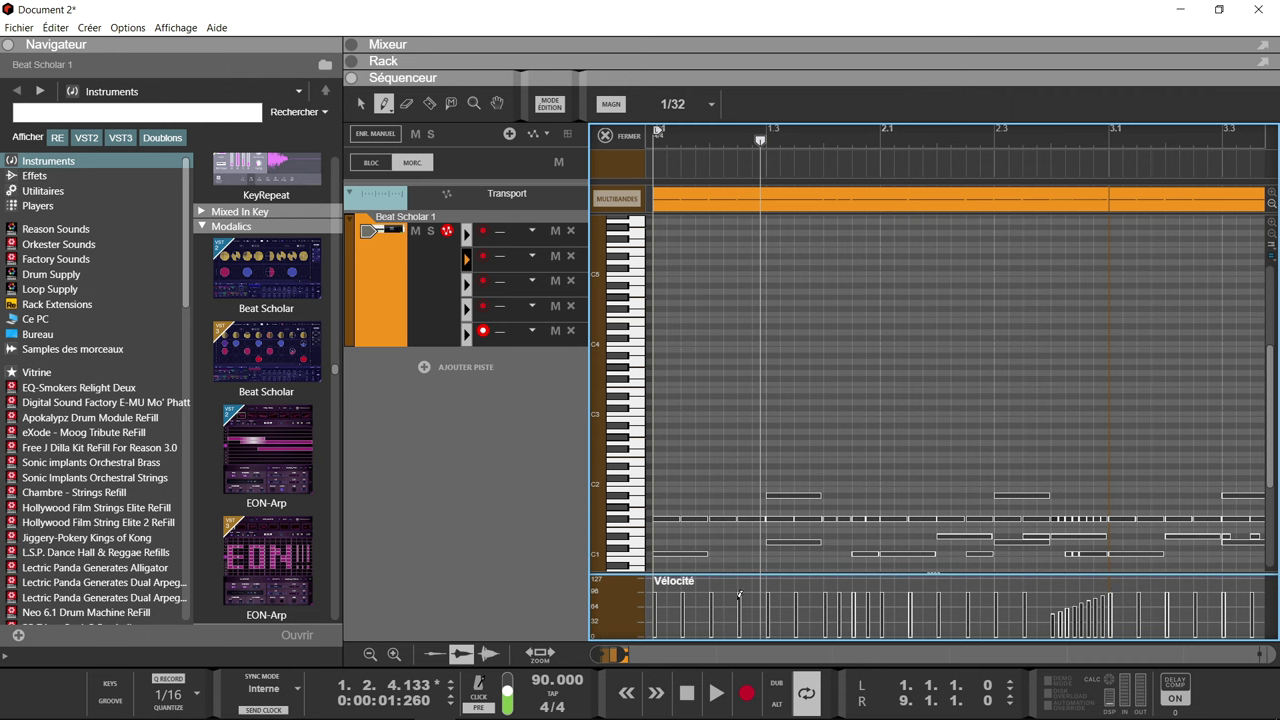
pyautogui.press('space')
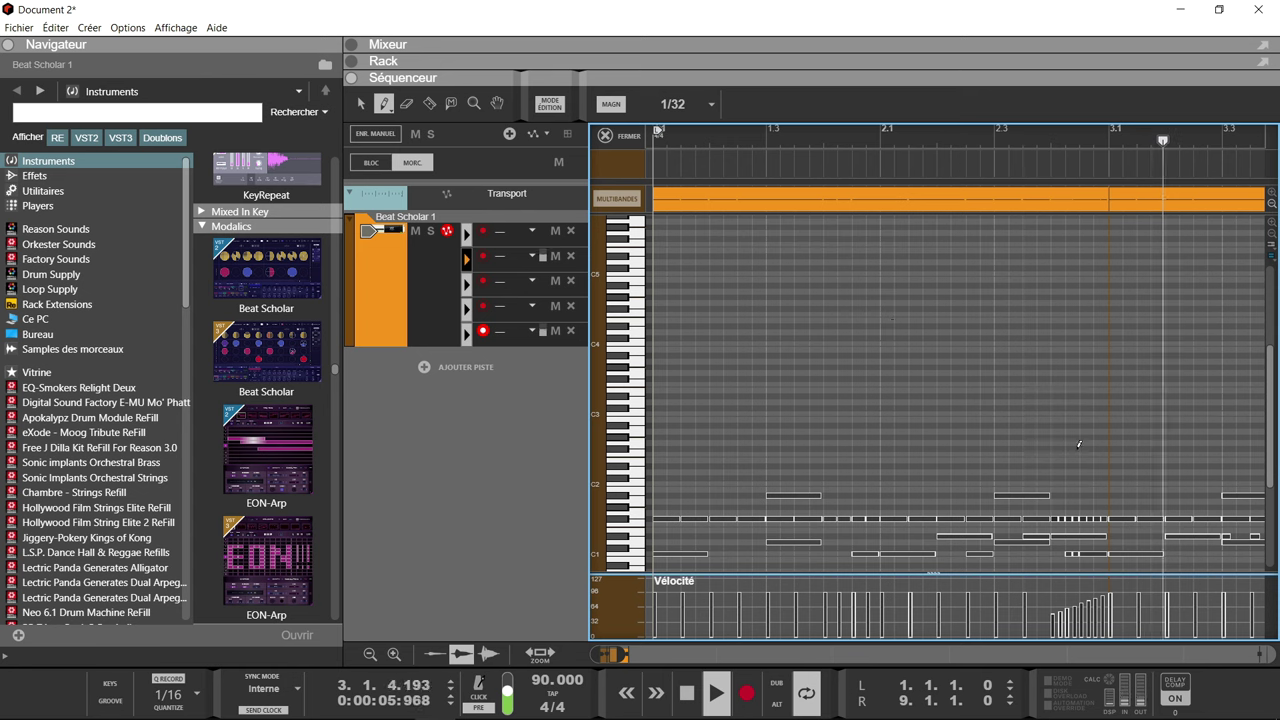
pyautogui.press('space')
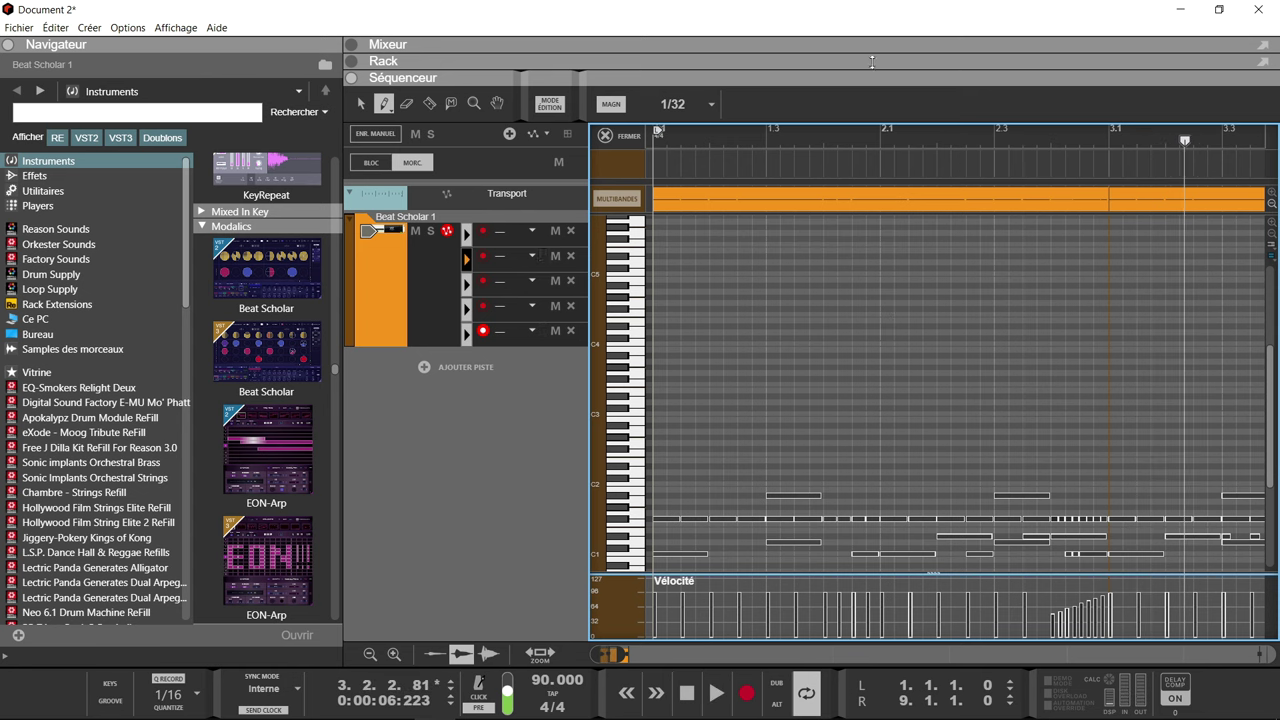
# - Leave the note editing, show the rack, and briefly open and close the Beat Scholar plugin window
pyautogui.click(605, 136)
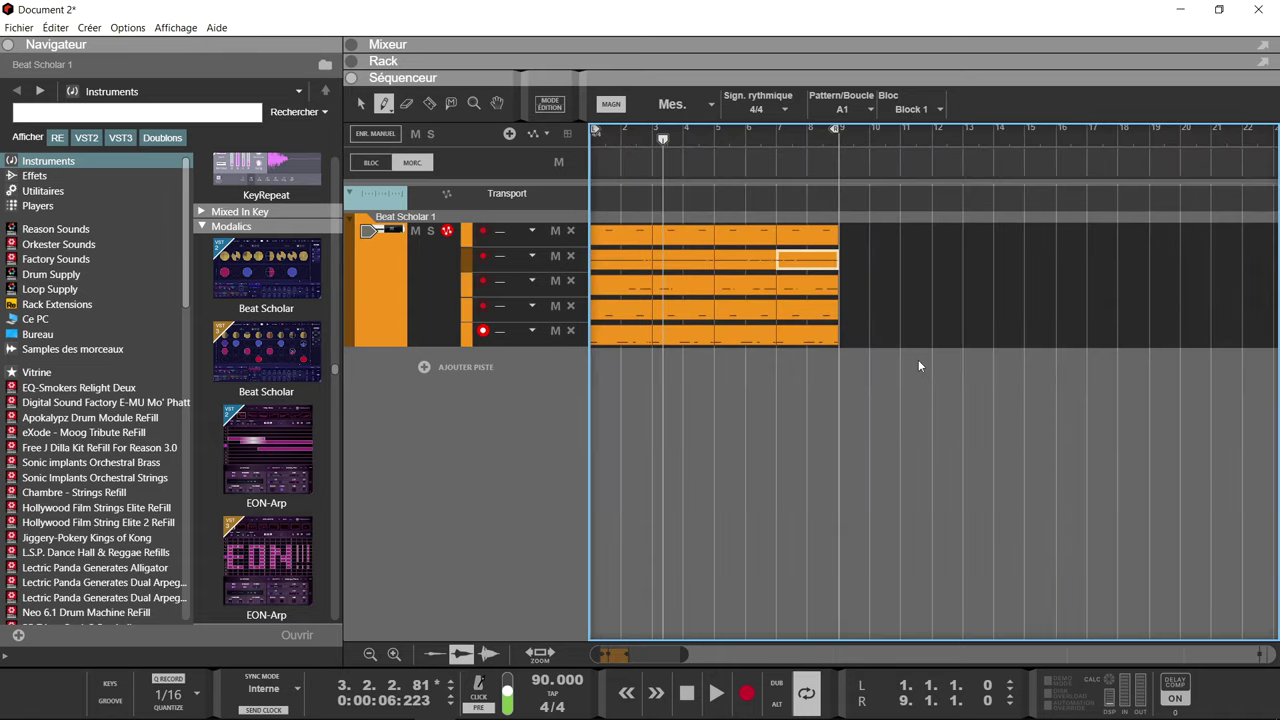
pyautogui.click(267, 305)
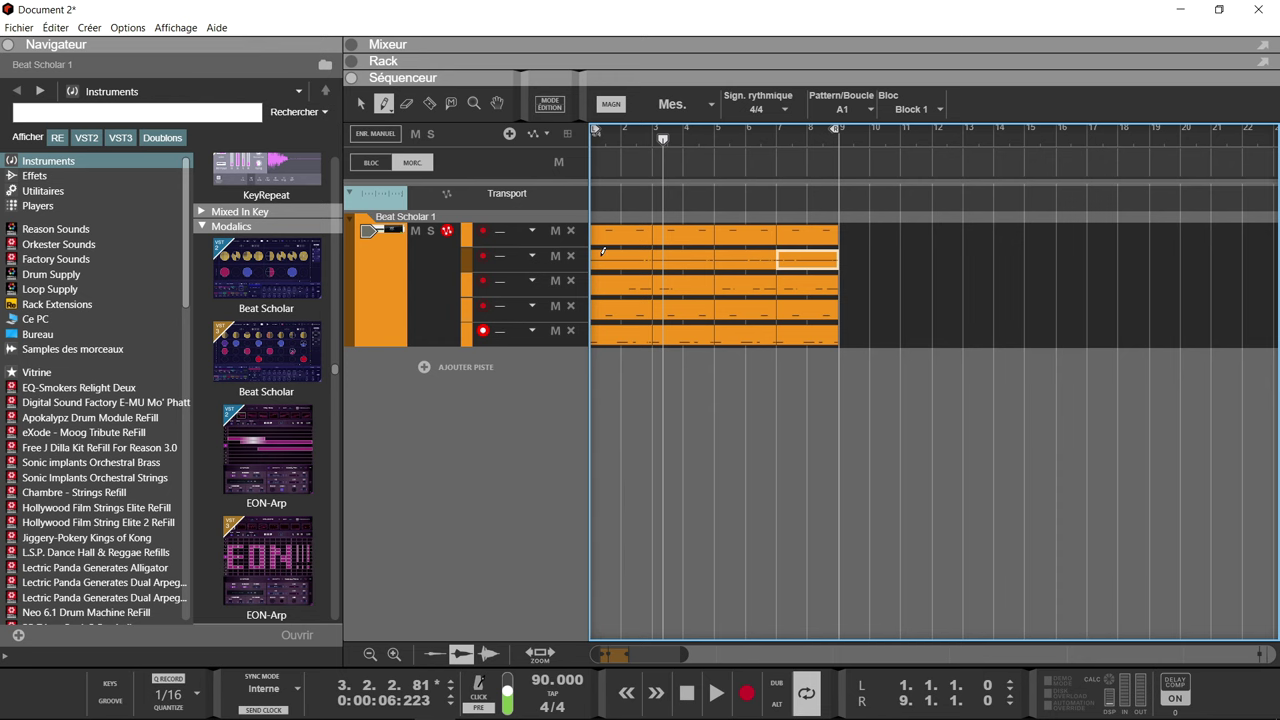
pyautogui.click(352, 62)
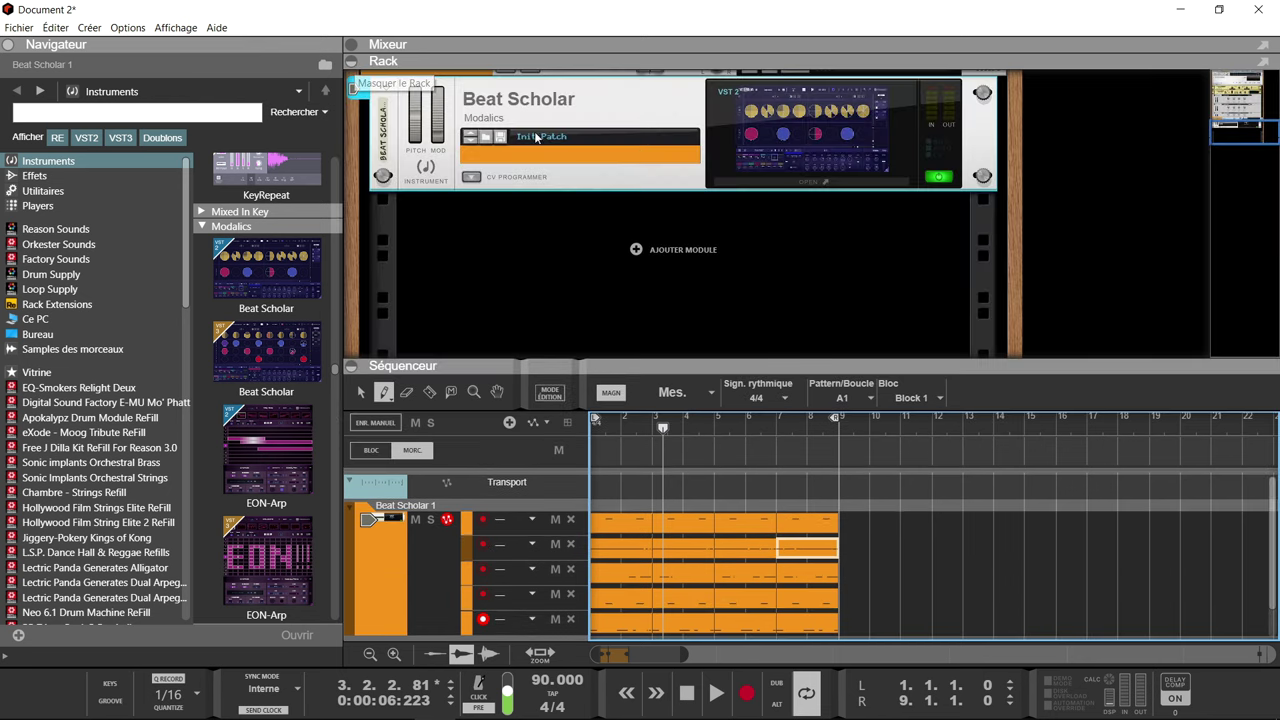
pyautogui.click(715, 127)
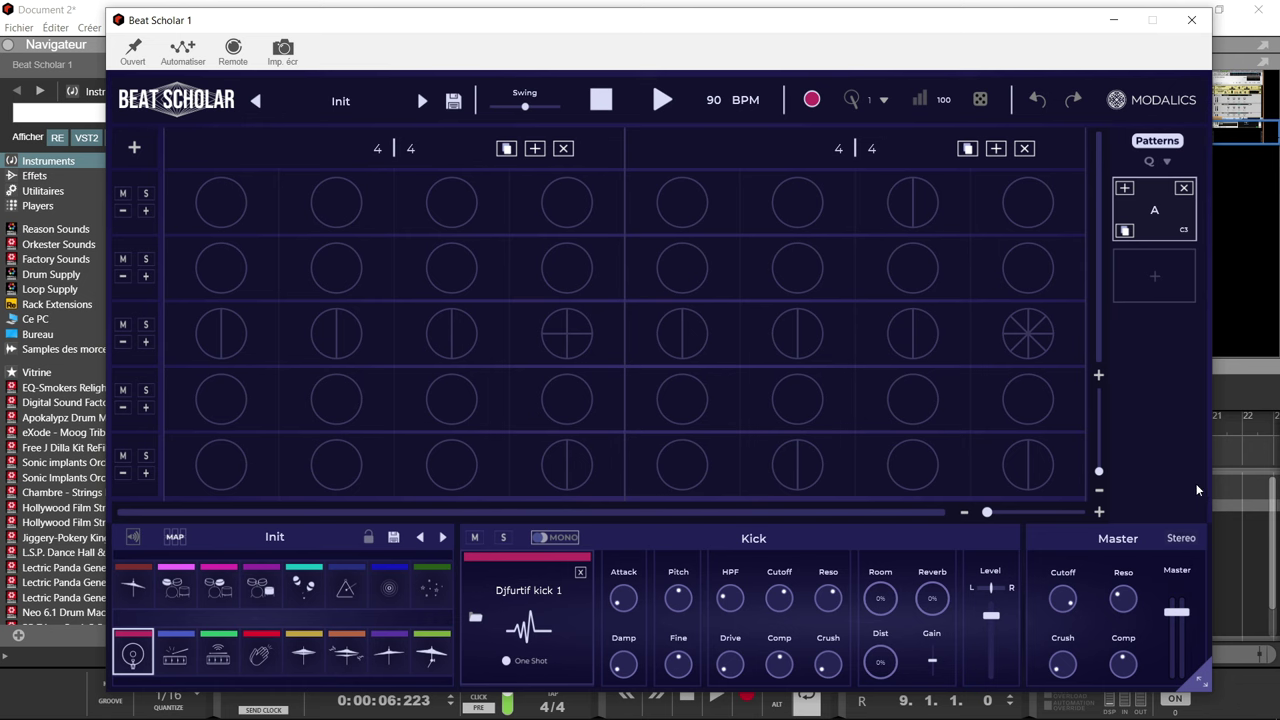
pyautogui.click(1191, 22)
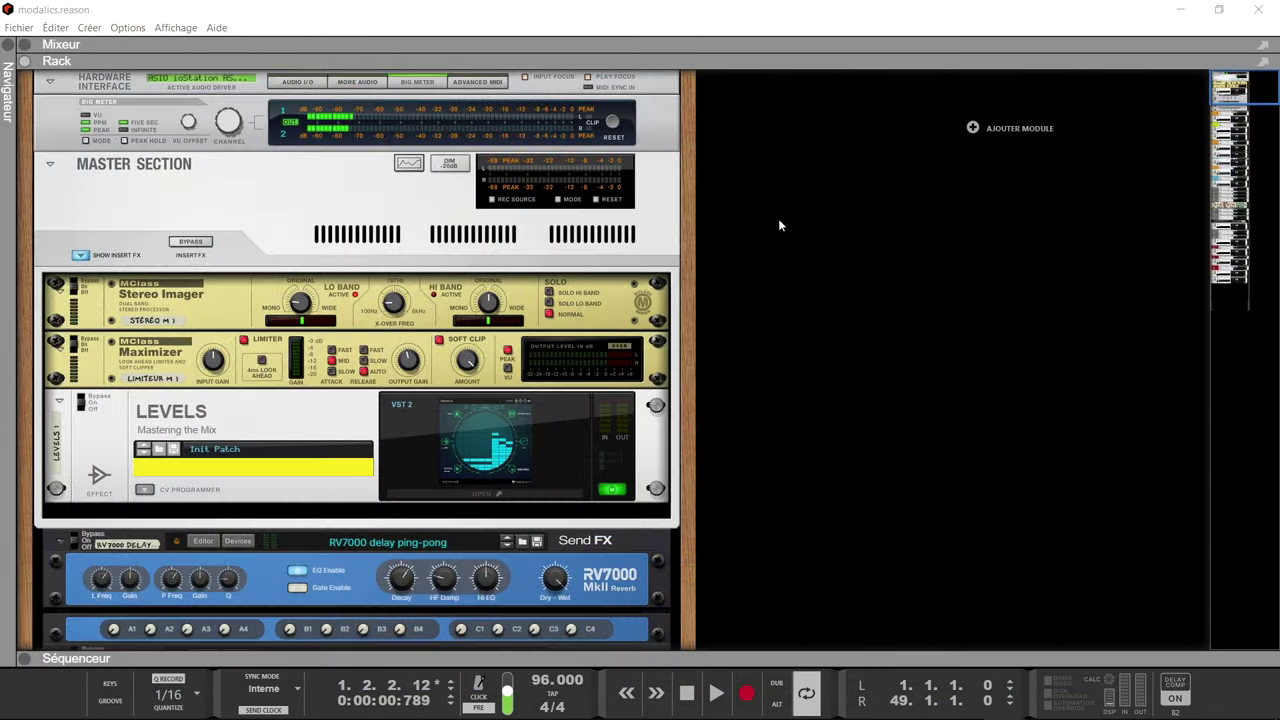
# - Look over the modalics.reason song's rack devices and its track arrangement in the sequencer
pyautogui.scroll(-10, 780, 225)
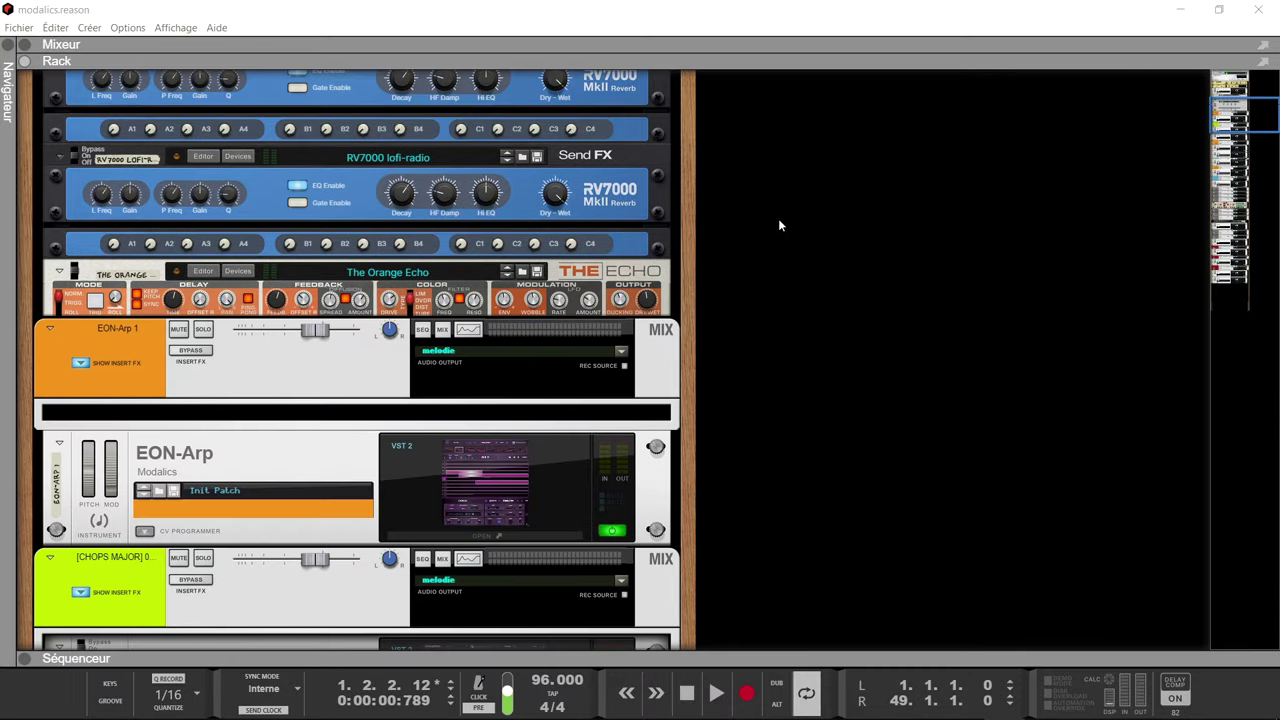
pyautogui.scroll(-3, 780, 224)
pyautogui.press('F7')
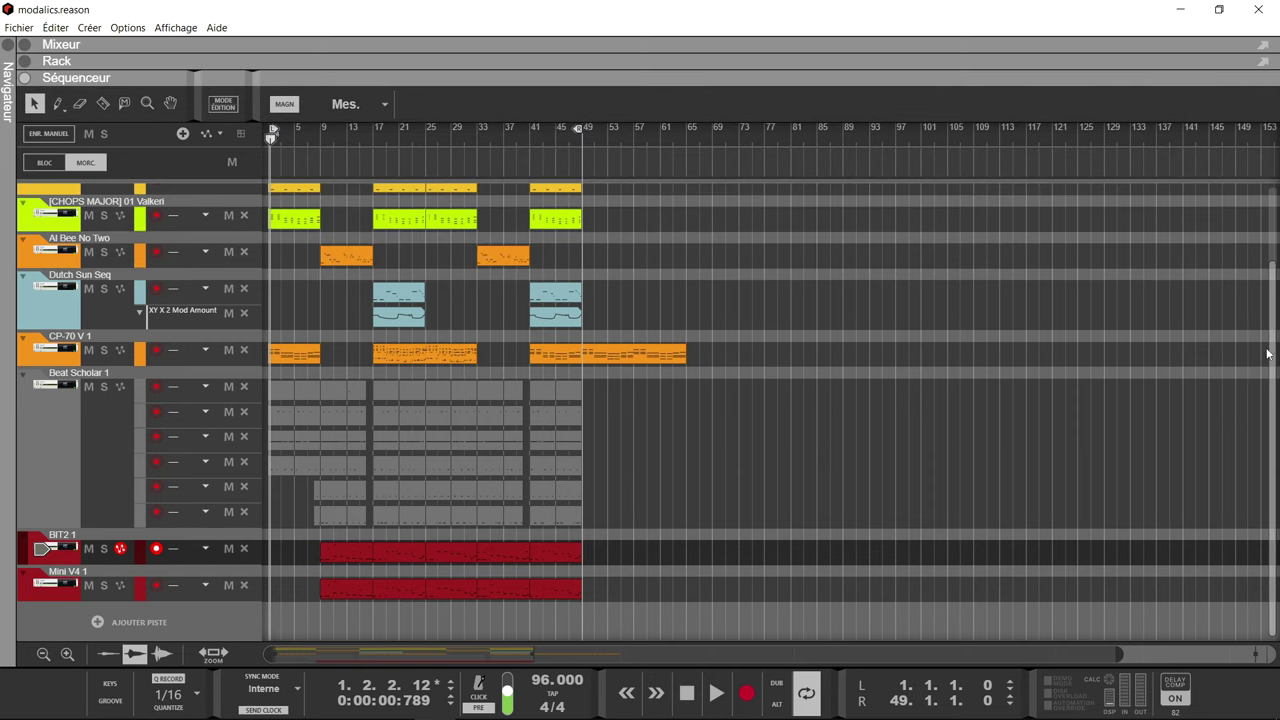
pyautogui.scroll(3, 1270, 356)
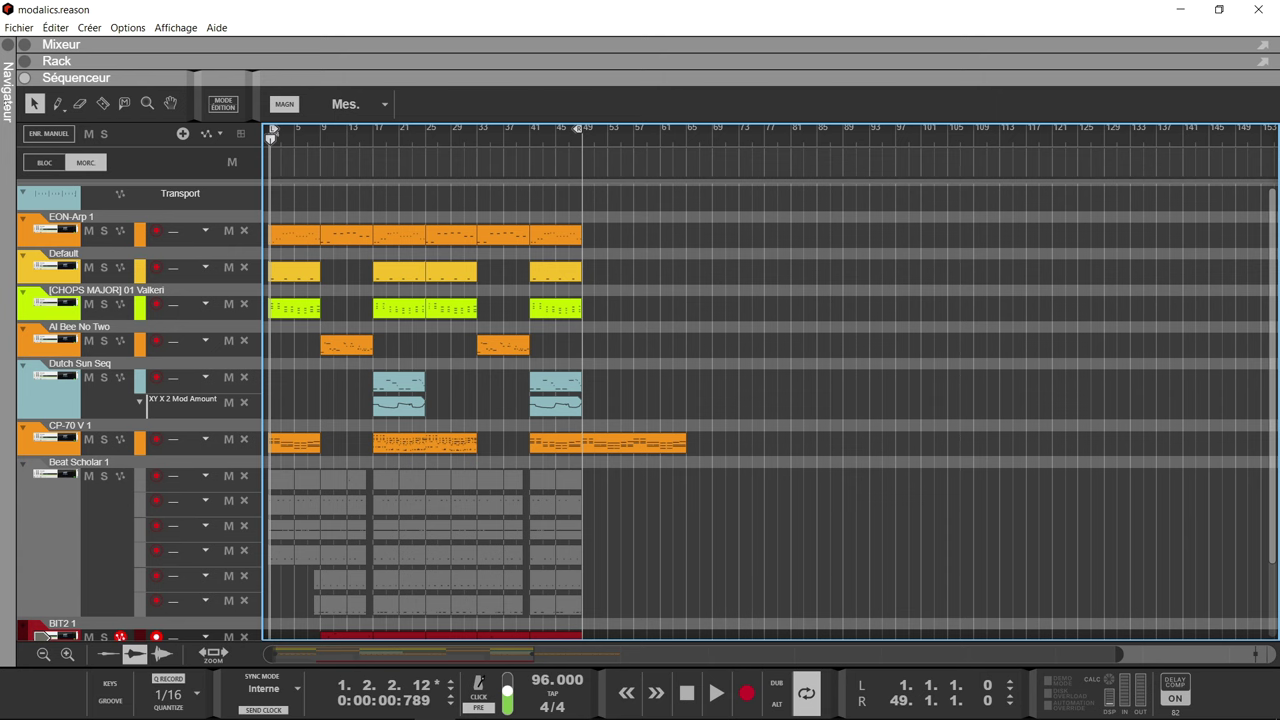
# - Show the rack above the sequencer and examine the song's instruments and effects from the melody devices down to the bass effects
pyautogui.click(30, 62)
pyautogui.scroll(-10, 309, 222)
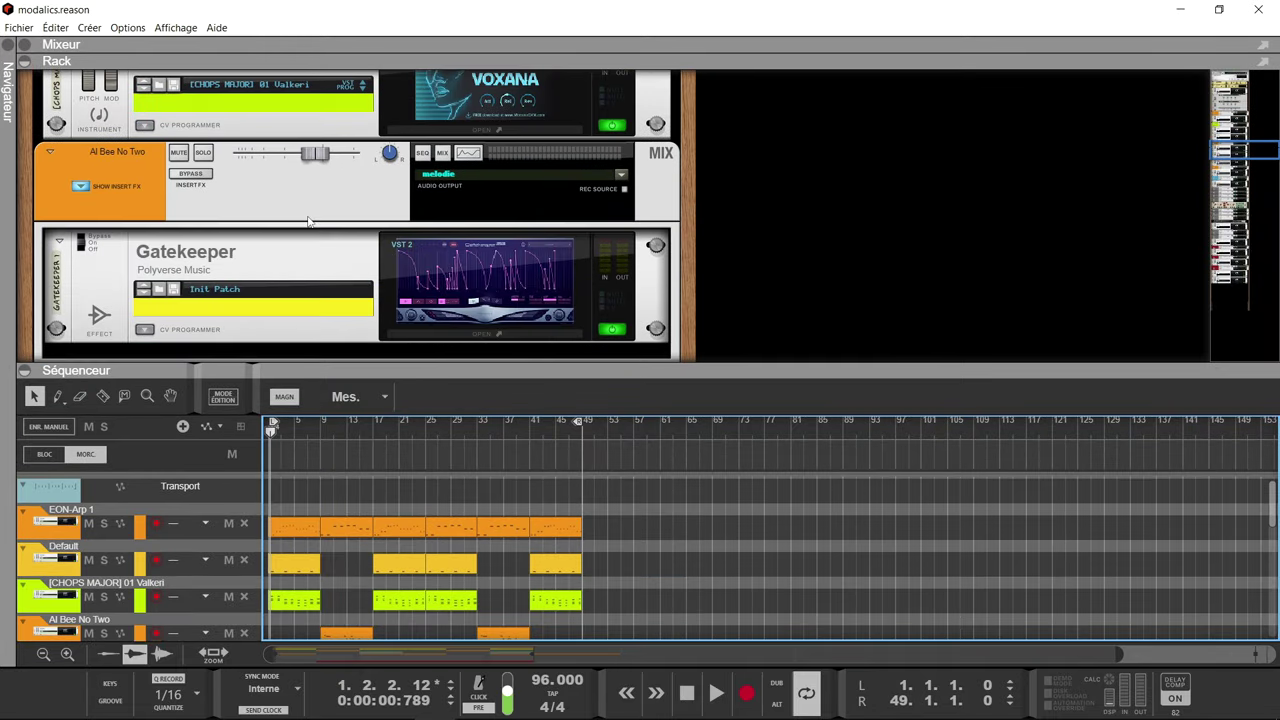
pyautogui.scroll(-8, 309, 222)
pyautogui.scroll(3, 309, 222)
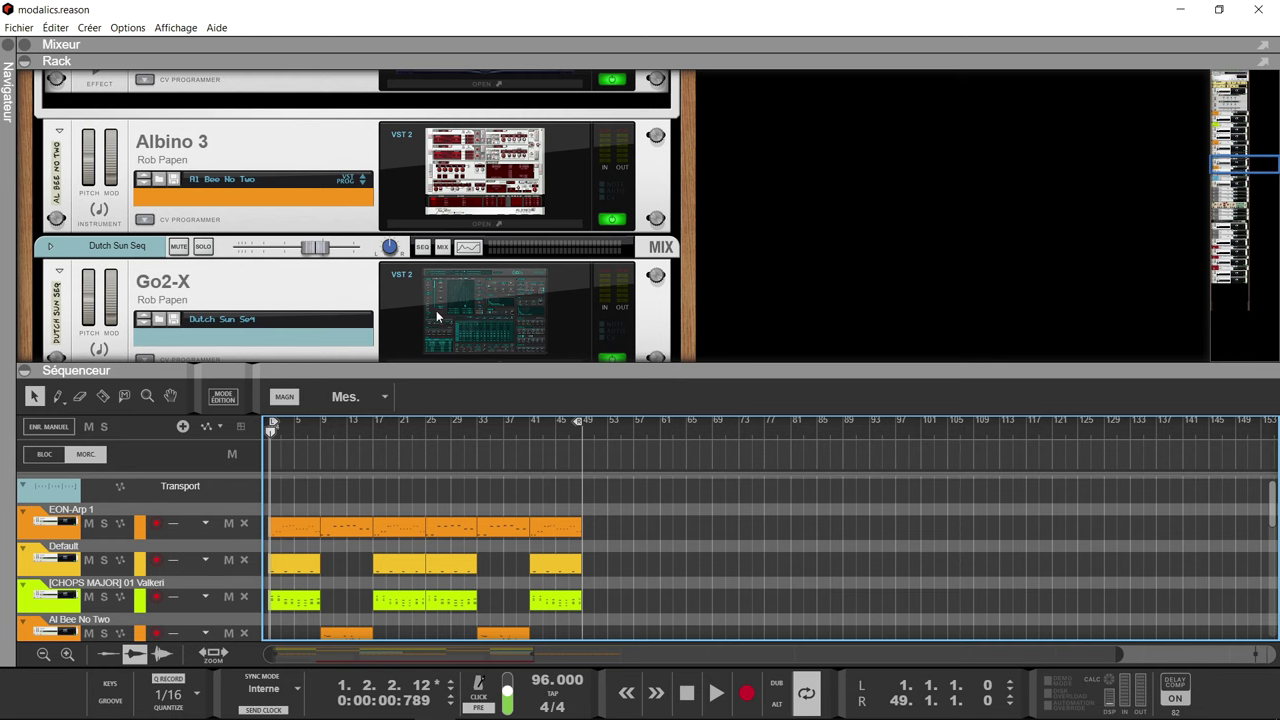
pyautogui.scroll(-3, 724, 189)
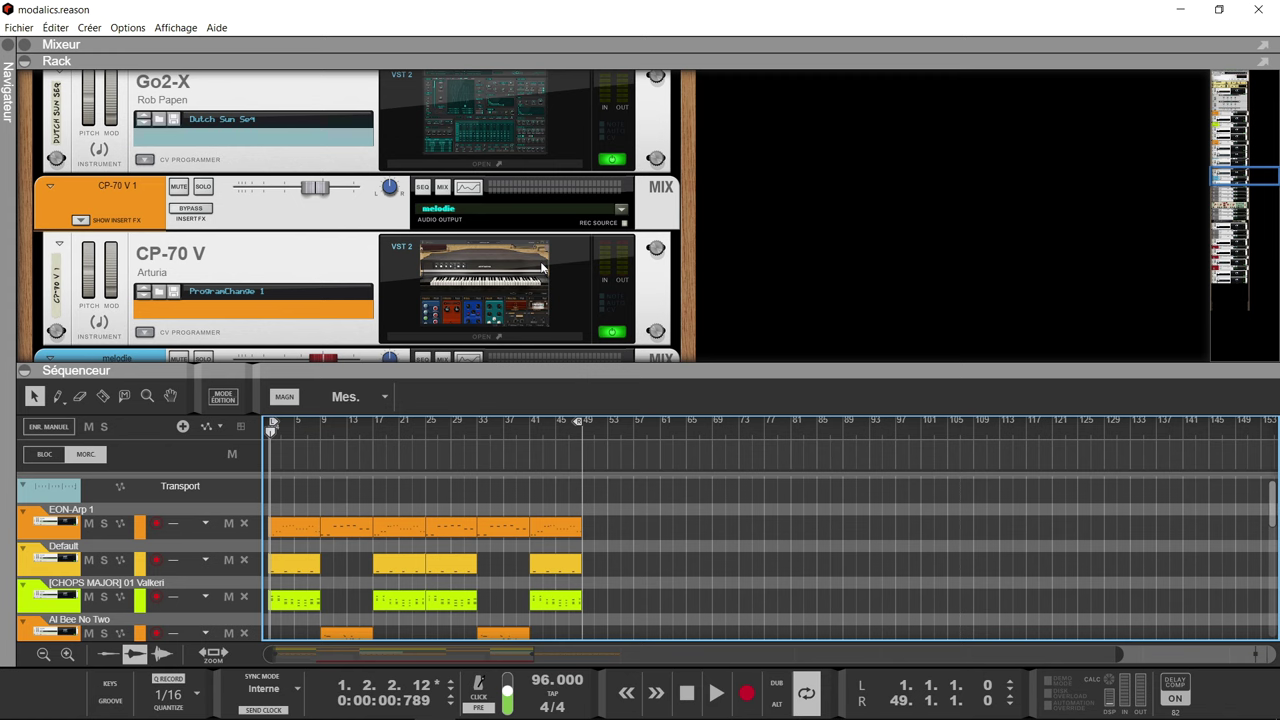
pyautogui.scroll(-10, 542, 268)
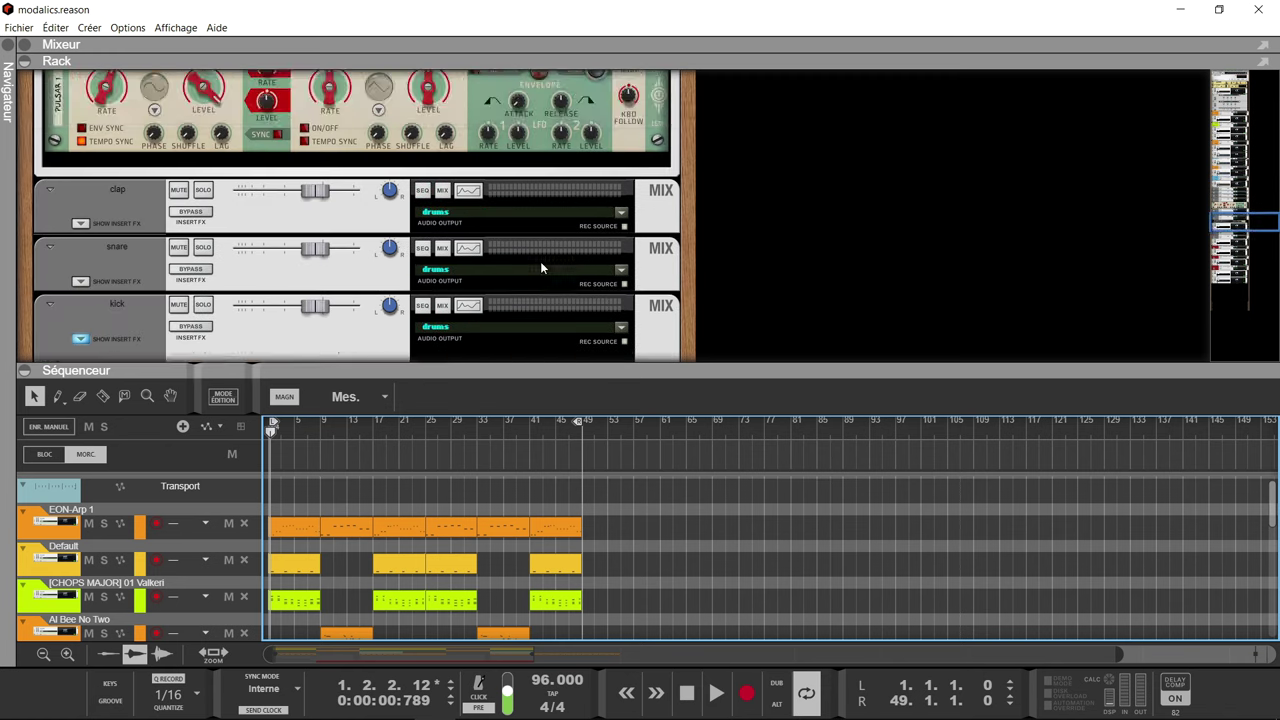
pyautogui.scroll(-3, 542, 268)
pyautogui.scroll(4, 542, 268)
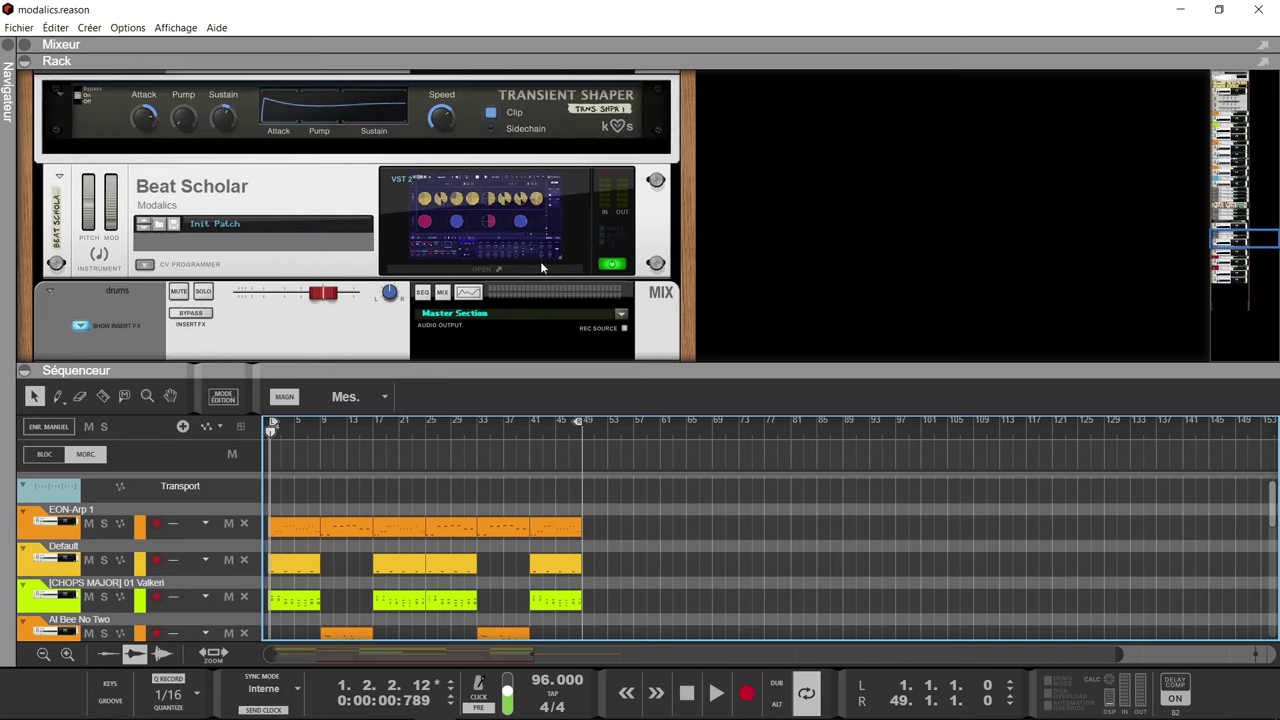
pyautogui.scroll(-4, 545, 232)
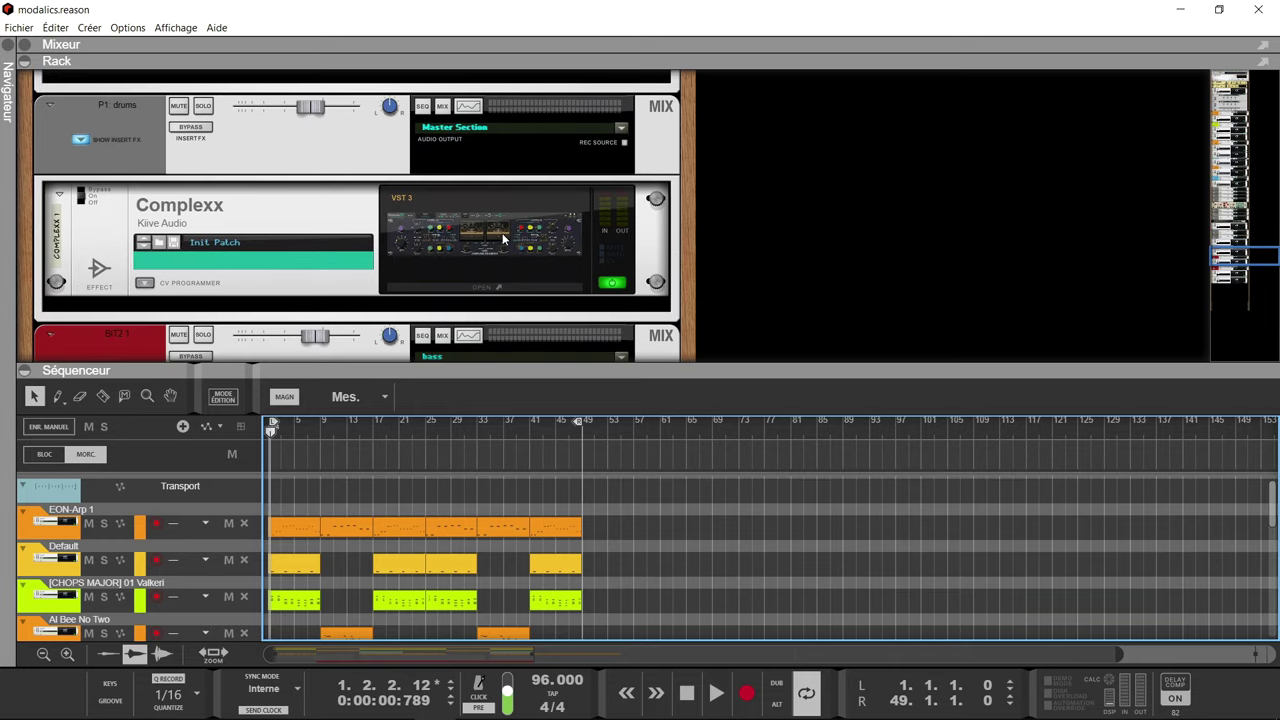
pyautogui.scroll(-3, 503, 238)
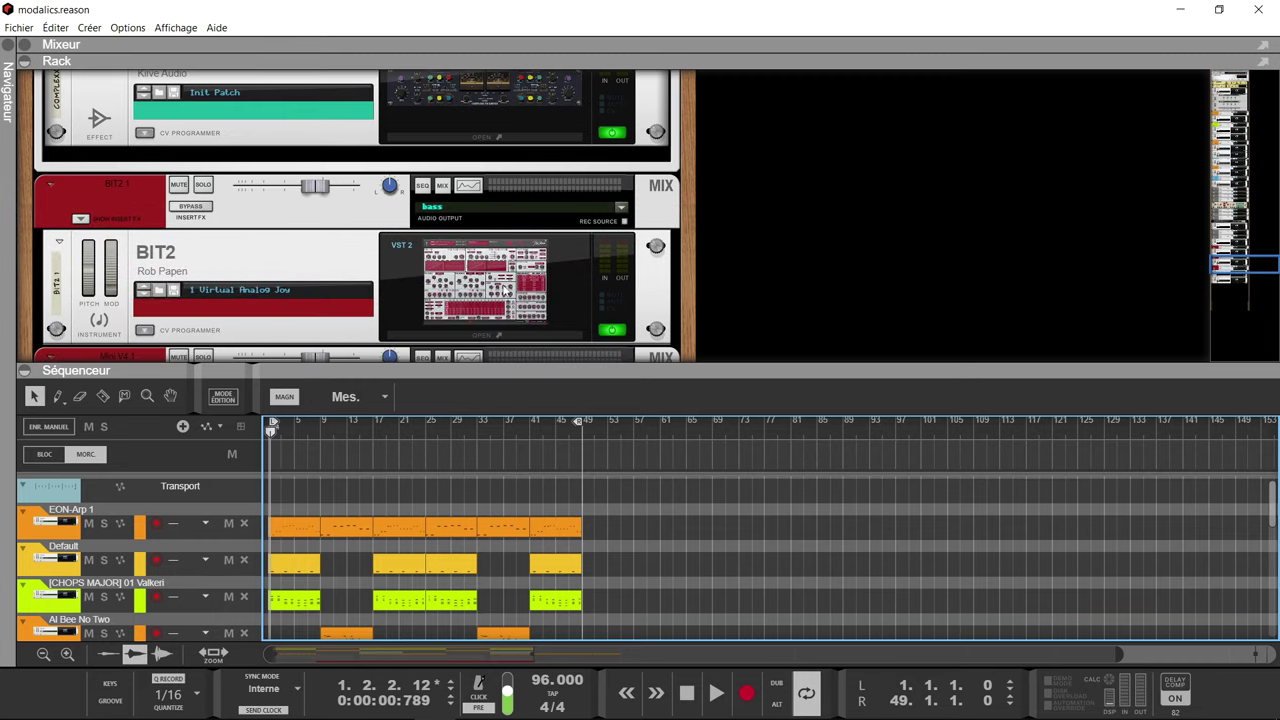
pyautogui.scroll(-4, 494, 288)
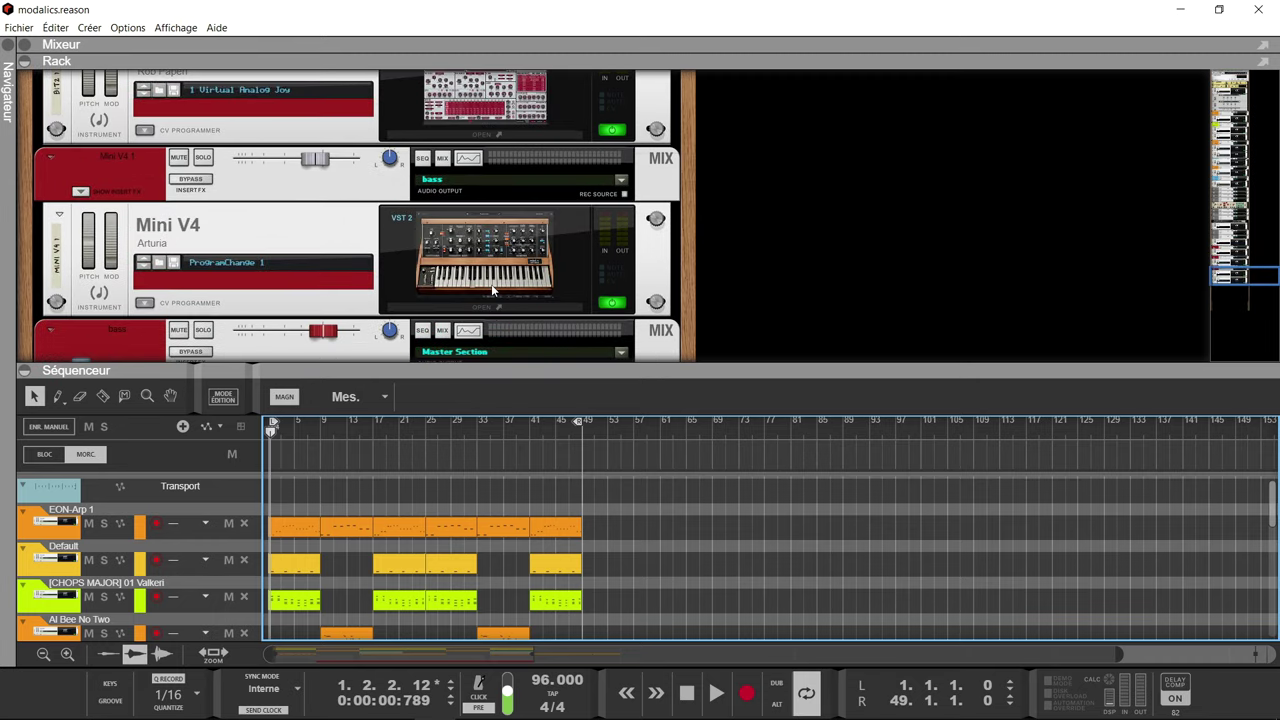
pyautogui.scroll(-3, 470, 257)
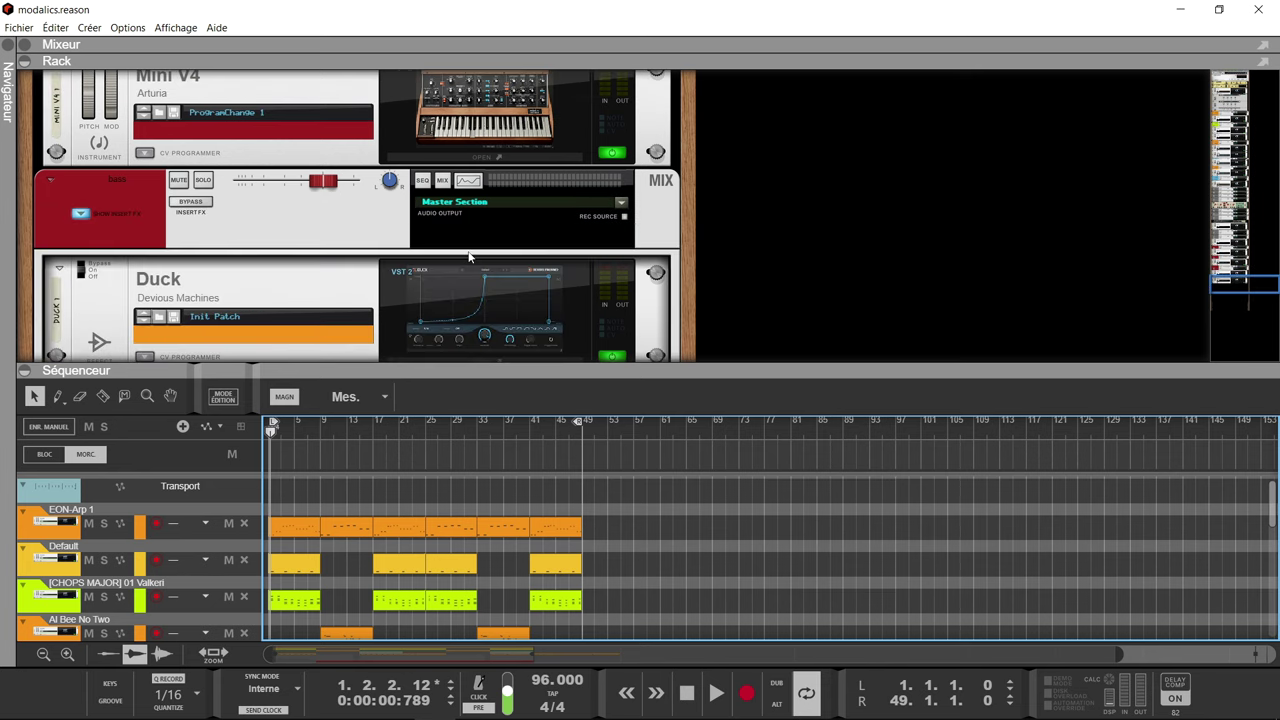
pyautogui.scroll(-3, 470, 257)
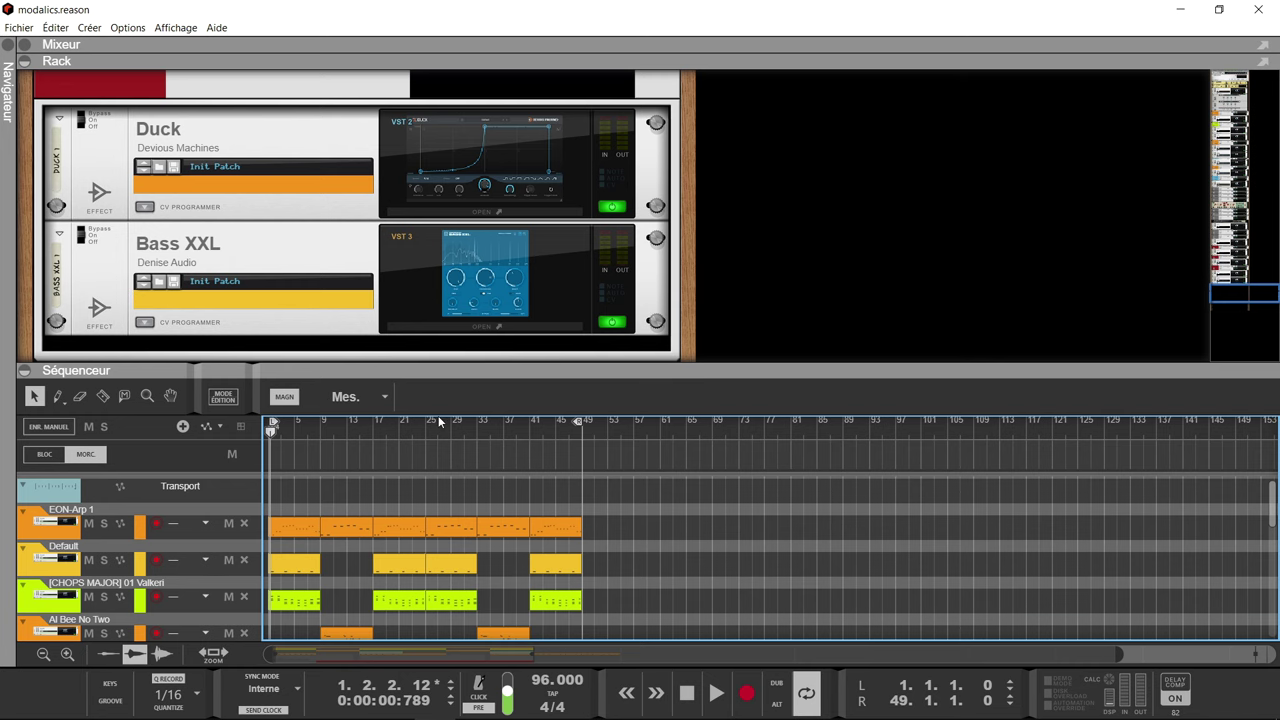
# - Return to the Beat Scholar device in the rack, view its pattern and kit in the plugin window, and close the window
pyautogui.scroll(15, 567, 244)
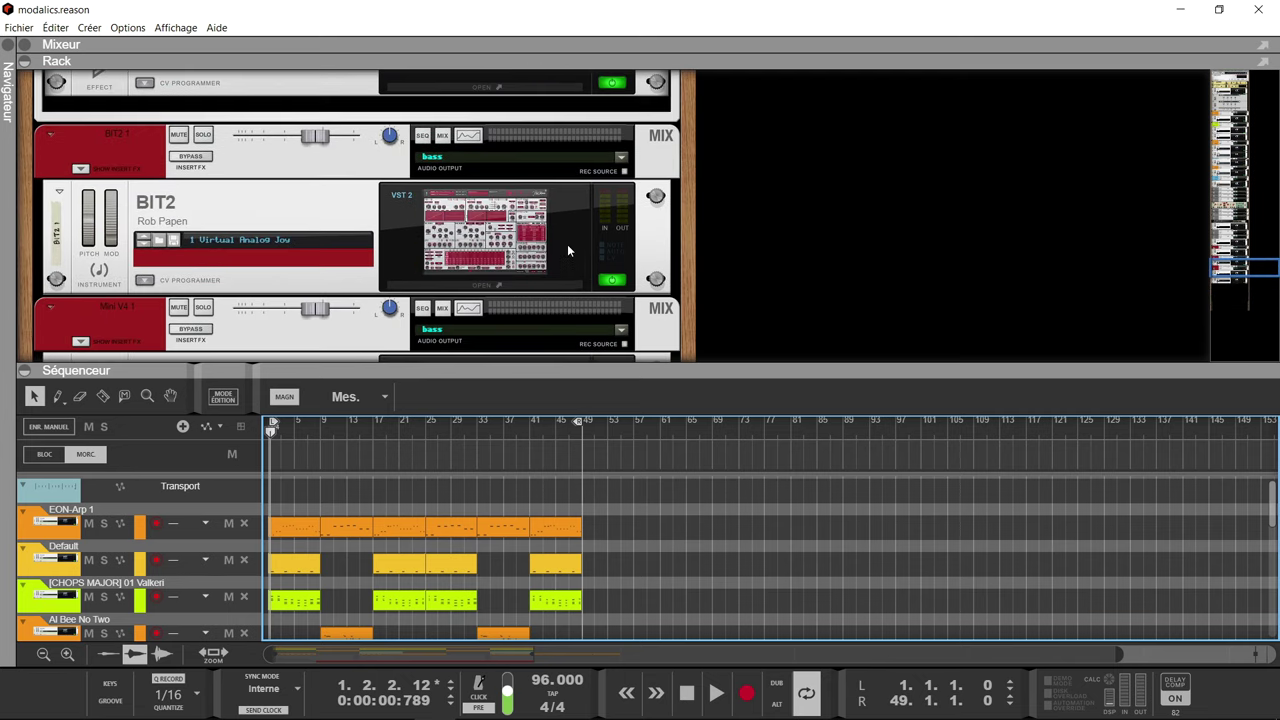
pyautogui.scroll(3, 567, 244)
pyautogui.scroll(-4, 532, 276)
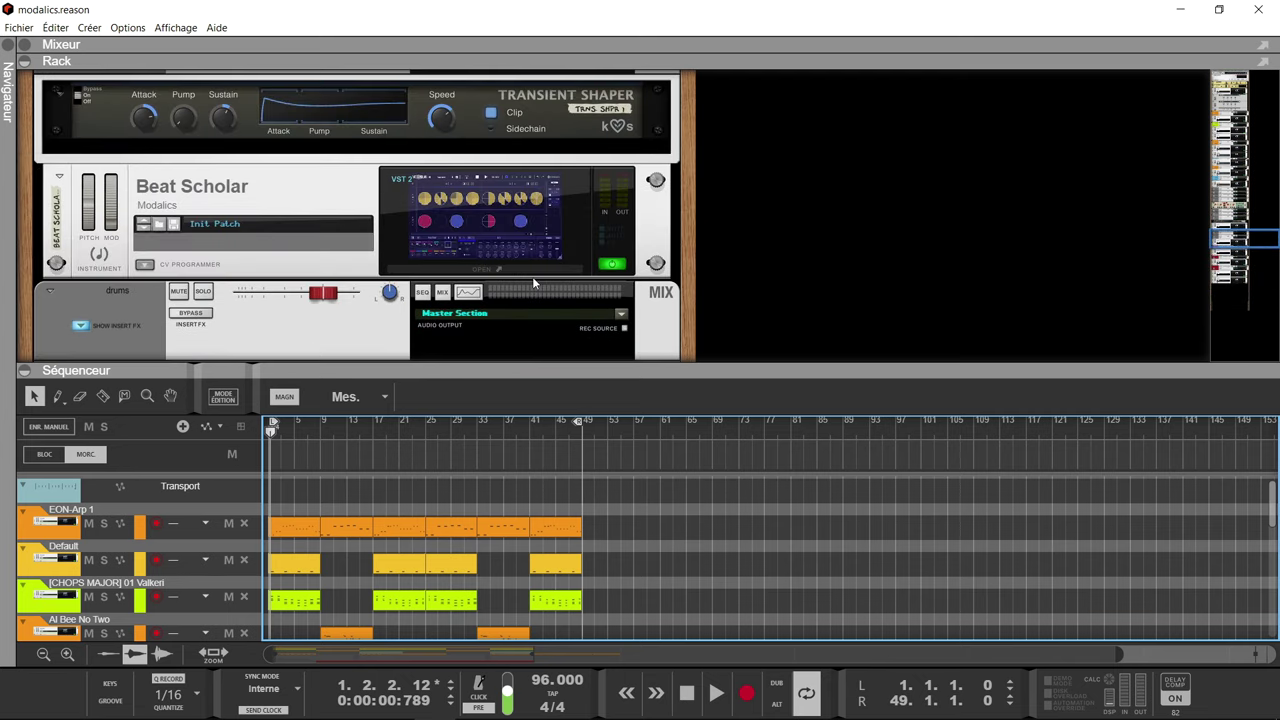
pyautogui.click(546, 190)
pyautogui.moveTo(878, 83); pyautogui.dragTo(647, 6)
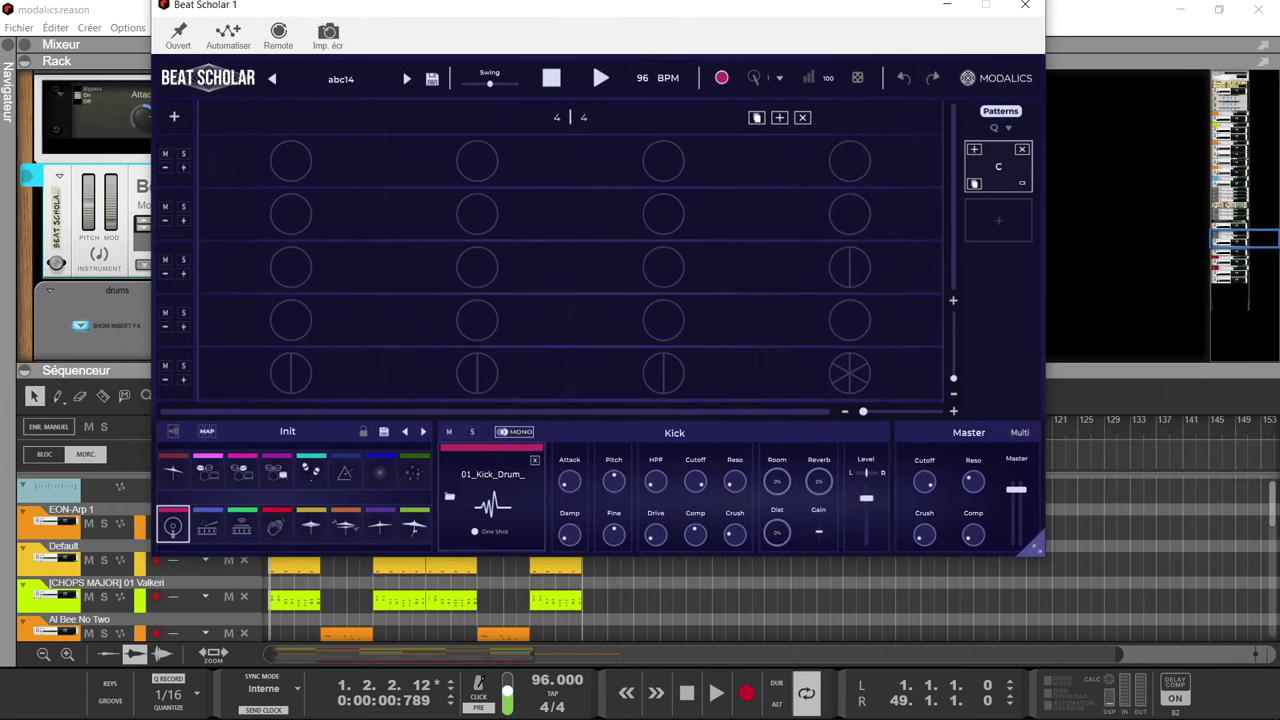
pyautogui.click(1023, 7)
# - Enlarge the sequencer to show all the Beat Scholar note lanes and return the playhead to bar 1
pyautogui.scroll(-3, 349, 543)
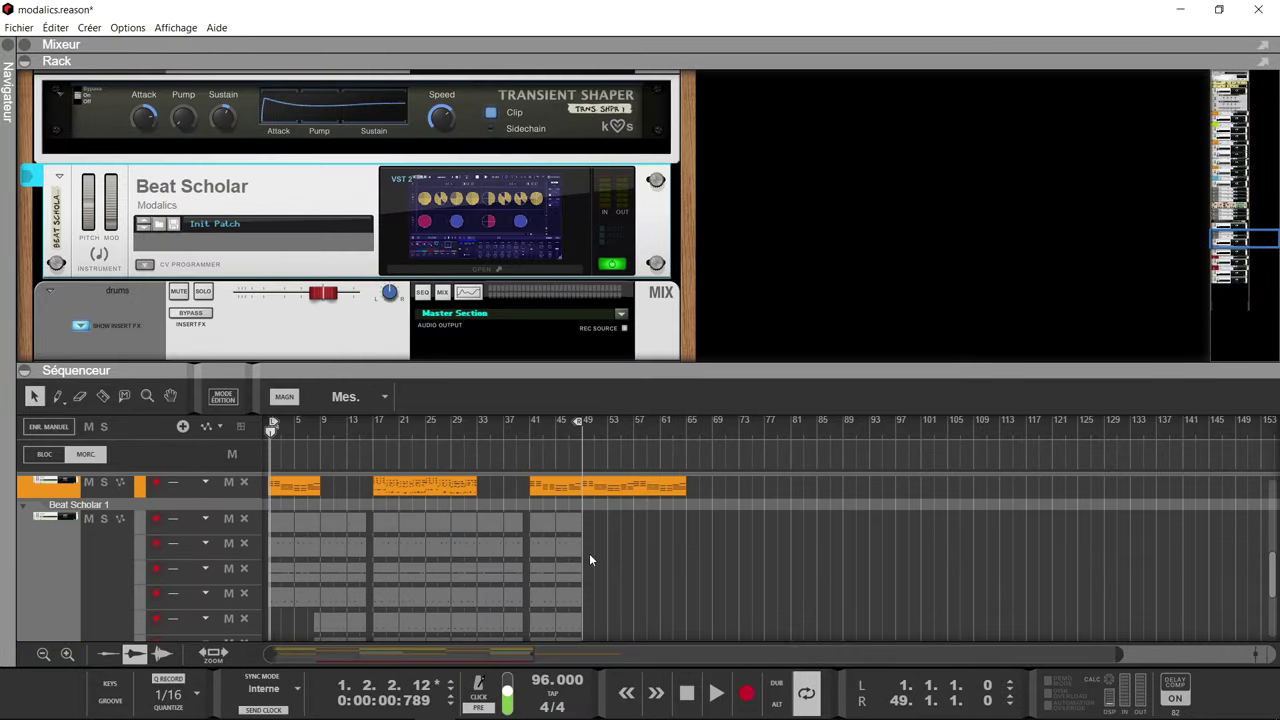
pyautogui.scroll(-2, 269, 575)
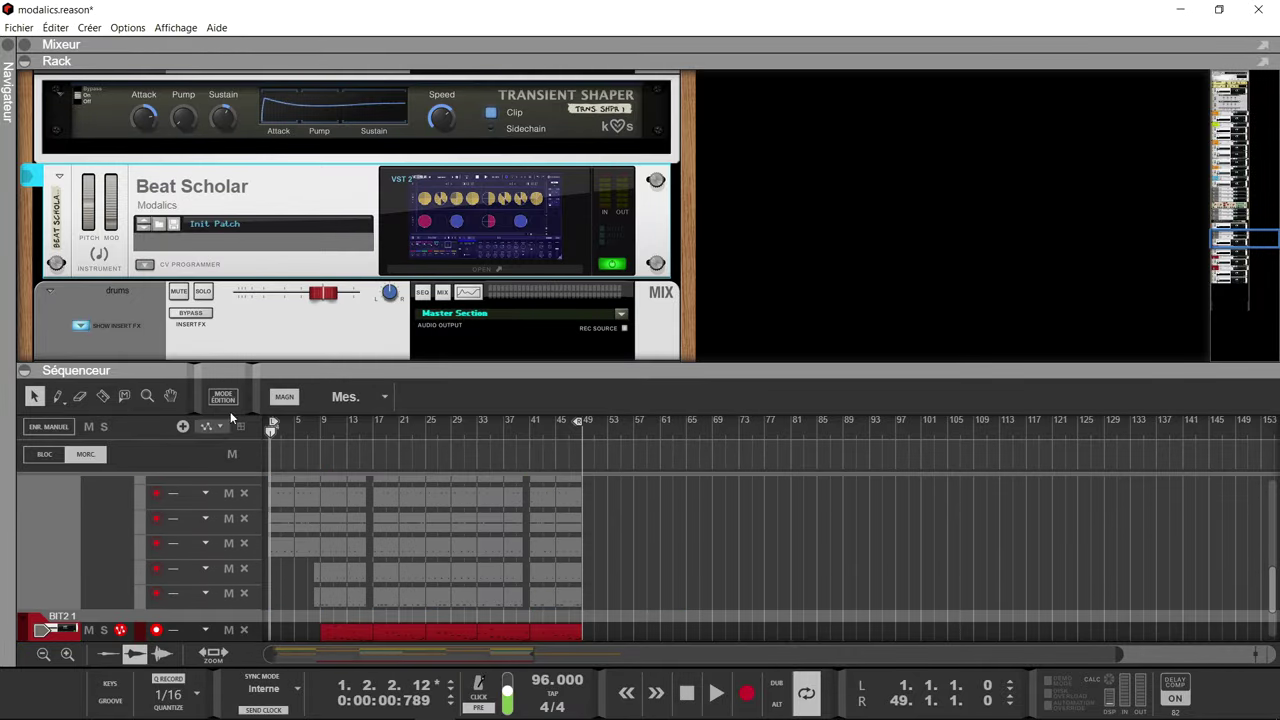
pyautogui.click(262, 360)
pyautogui.moveTo(262, 362); pyautogui.dragTo(262, 210)
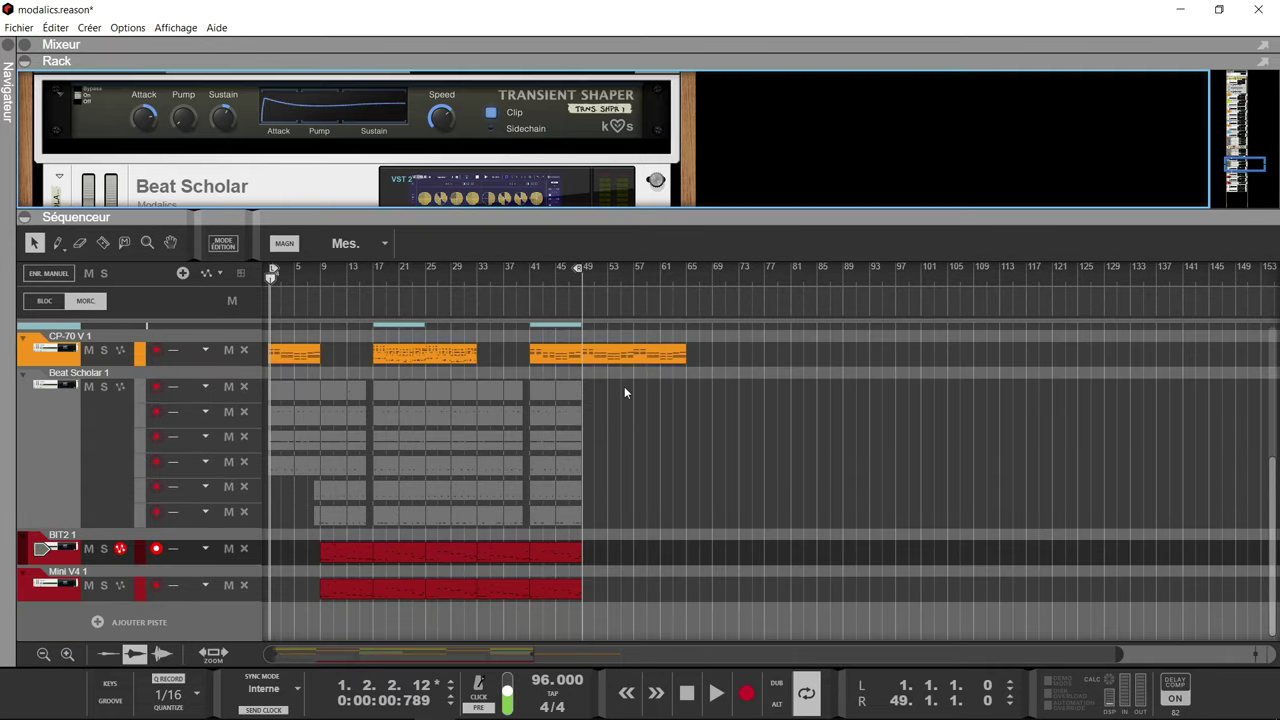
pyautogui.press('KP_0')
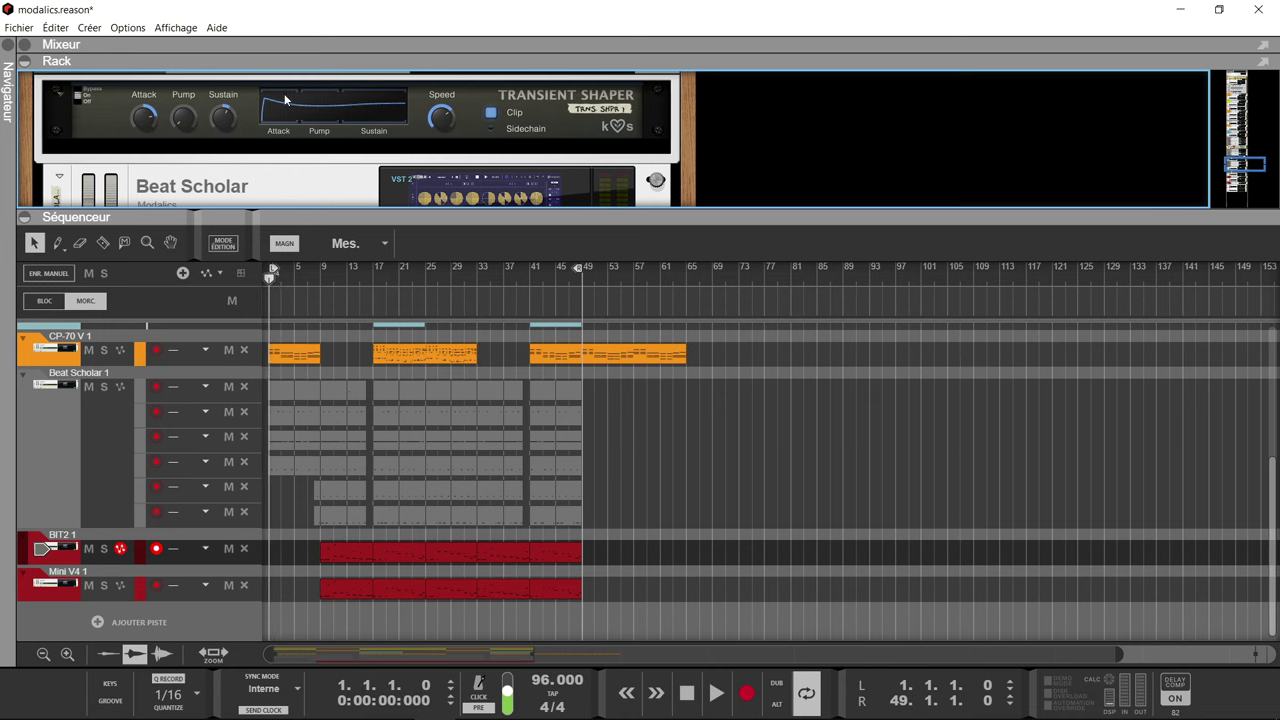
# - Flip the rack to its rear view, enlarge it, and unfold Beat Scholar's optional inputs and outputs to examine the cabling
pyautogui.click(254, 191)
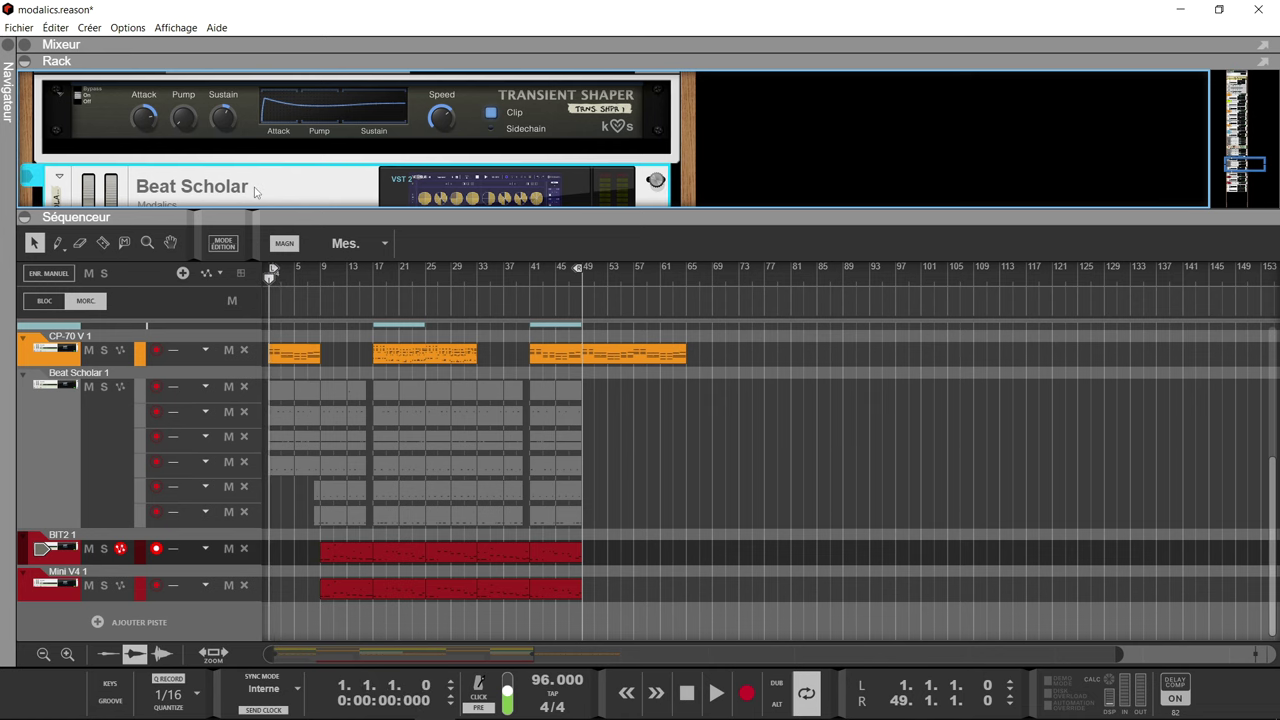
pyautogui.press('Tab')
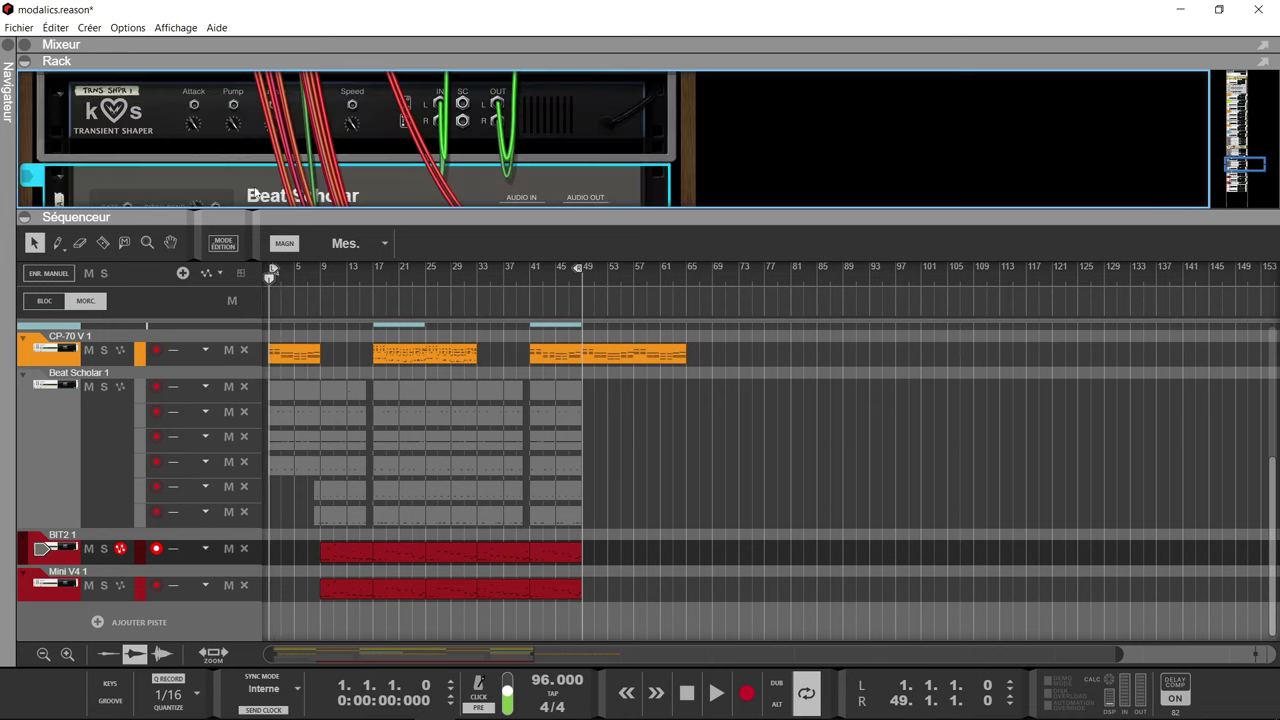
pyautogui.click(28, 226)
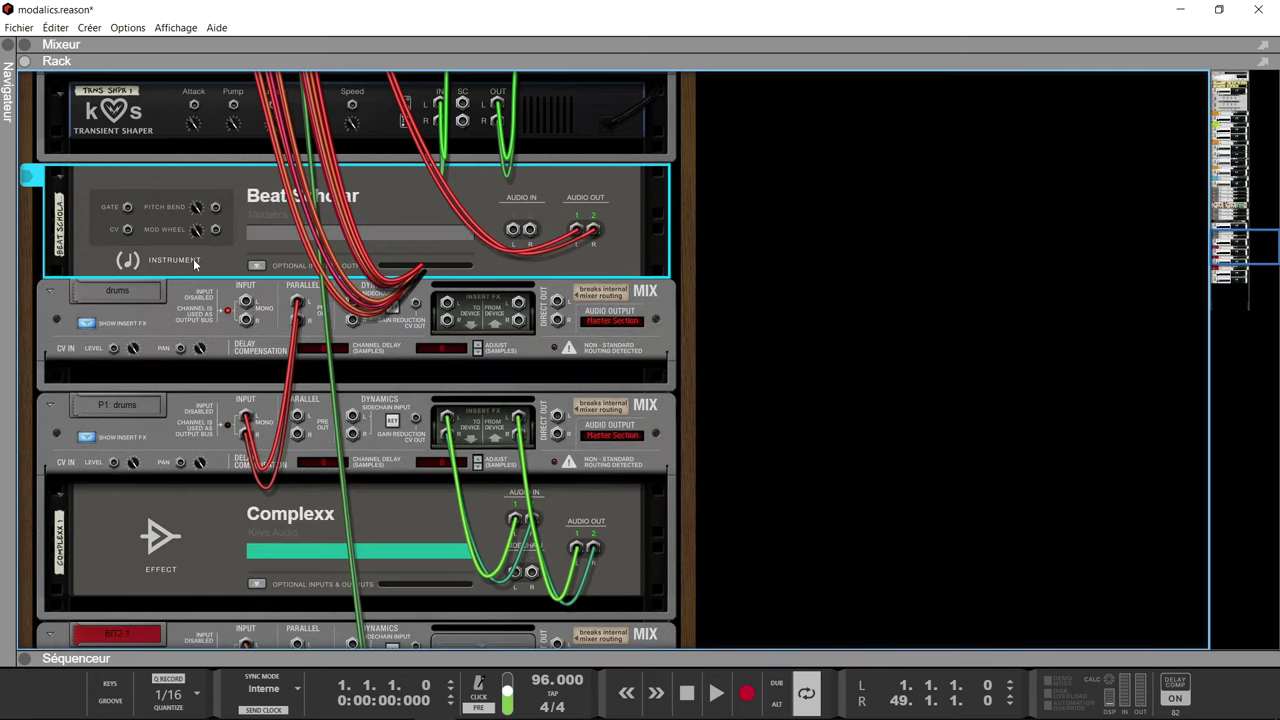
pyautogui.click(256, 266)
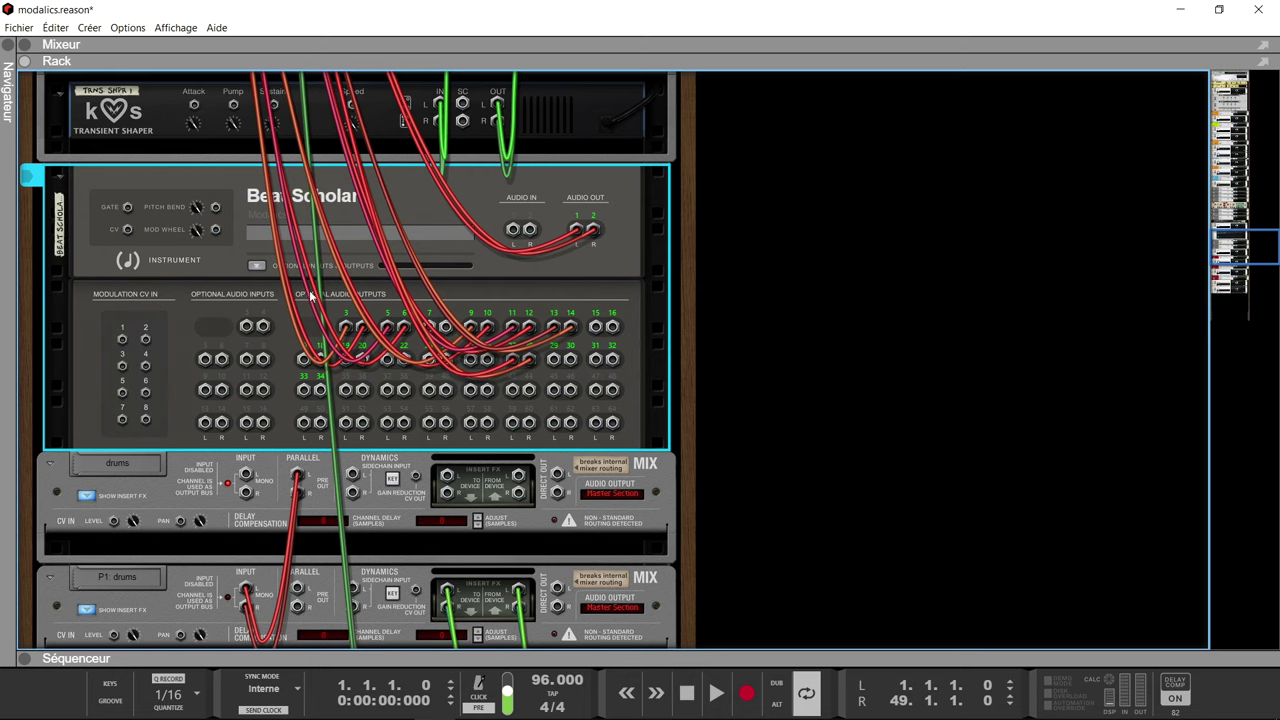
# - Show the mixer above the rack, locate the P1: drums channel's device, and flip the rack back to its front view
pyautogui.click(27, 45)
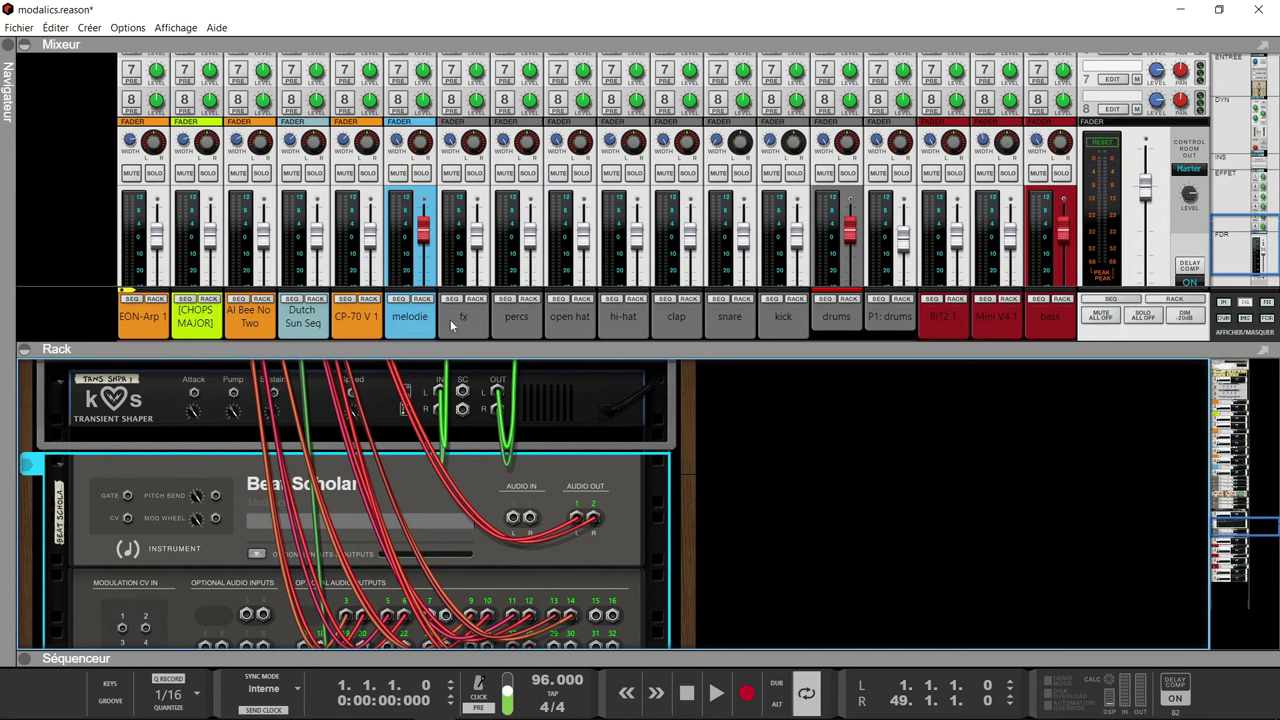
pyautogui.click(904, 300)
pyautogui.press('Tab')
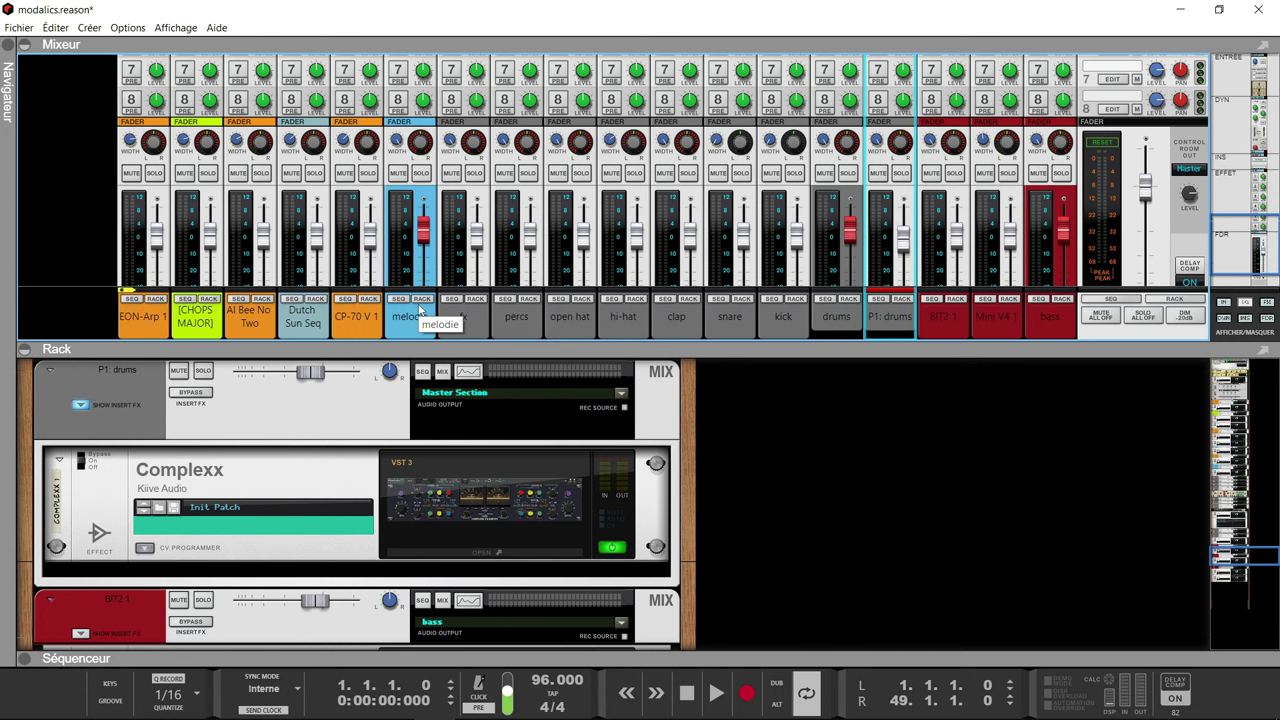
# - Play the song, view the CP-70 V 1 channel's instrument in its plugin window, and look through the melody devices up to EON-Arp
pyautogui.press('space')
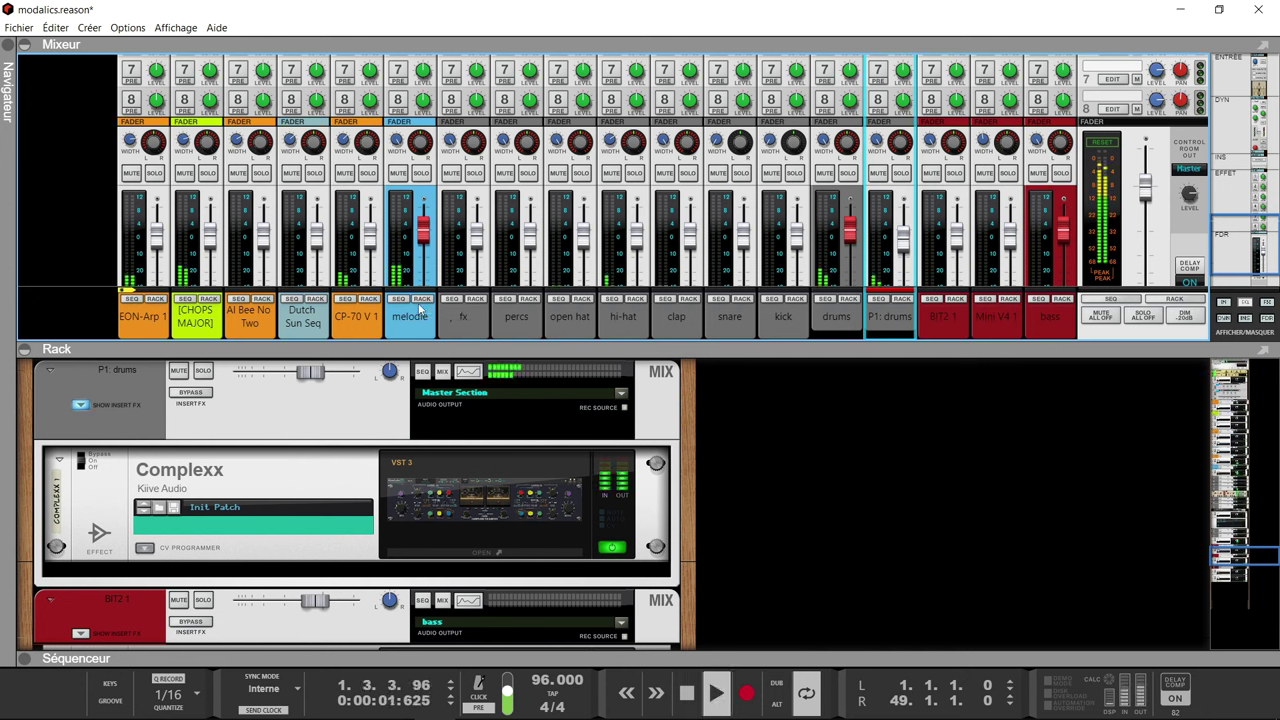
pyautogui.click(370, 300)
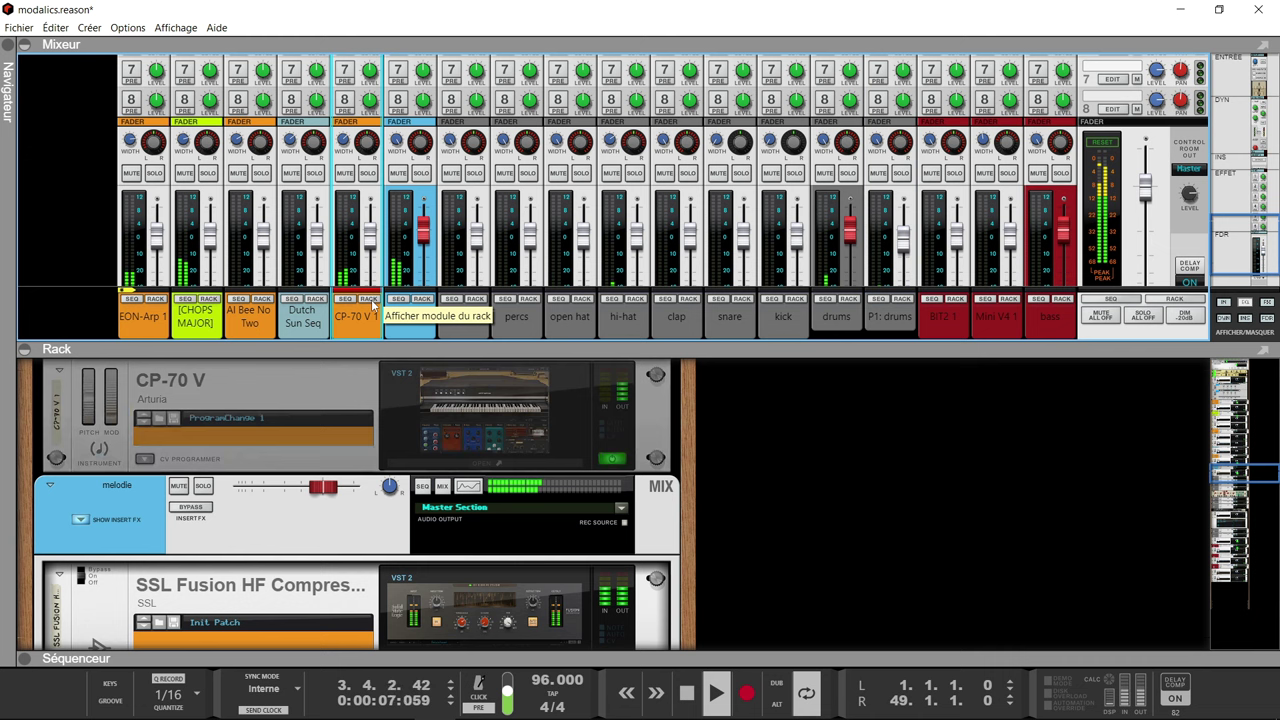
pyautogui.click(450, 386)
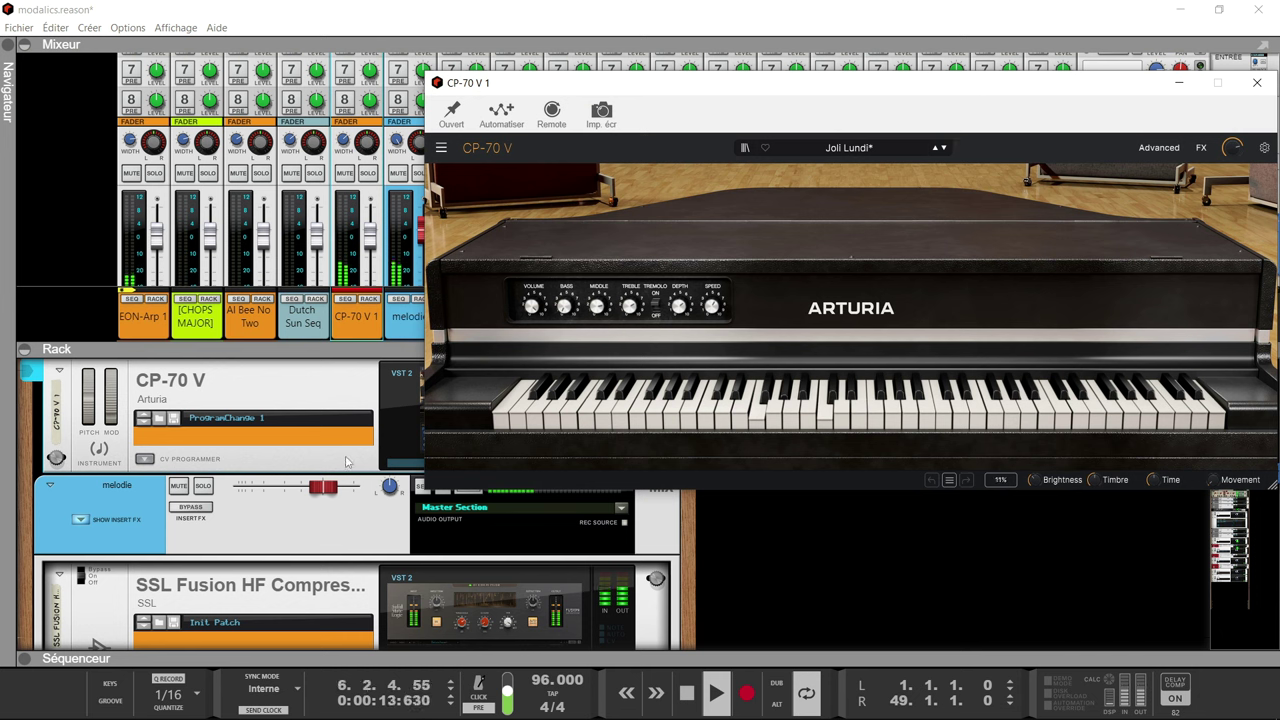
pyautogui.scroll(8, 346, 461)
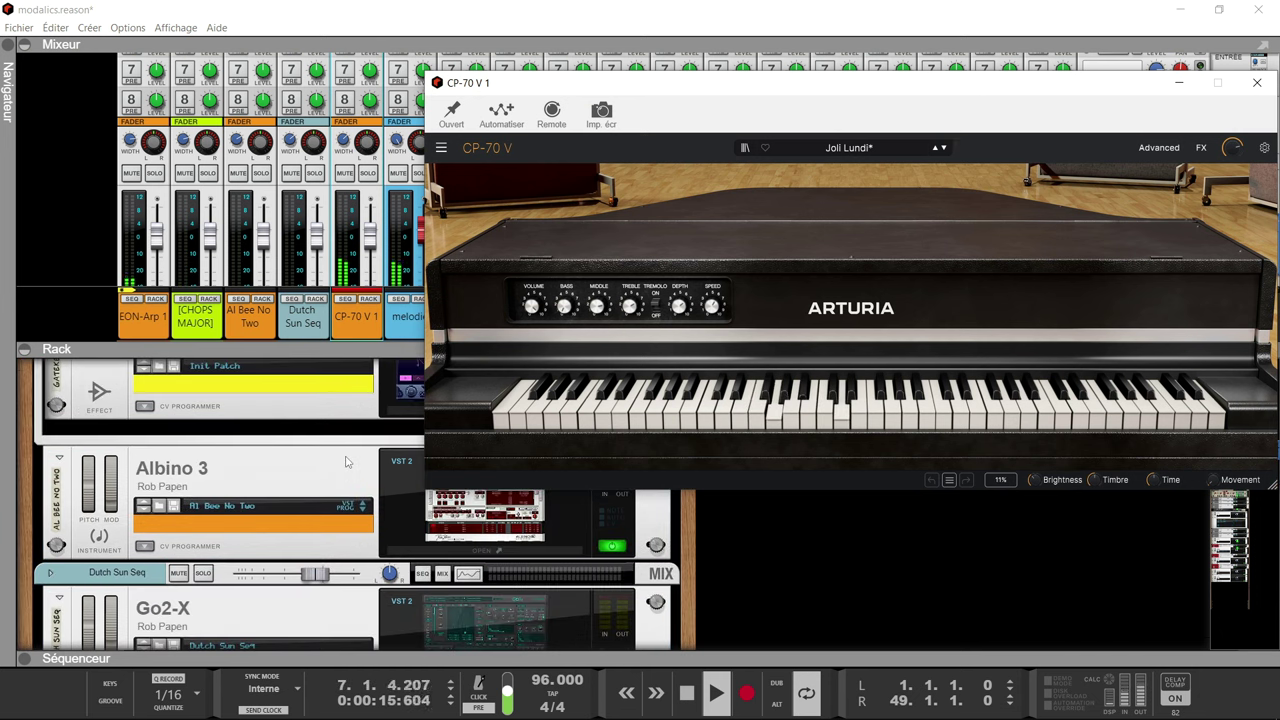
pyautogui.scroll(10, 346, 461)
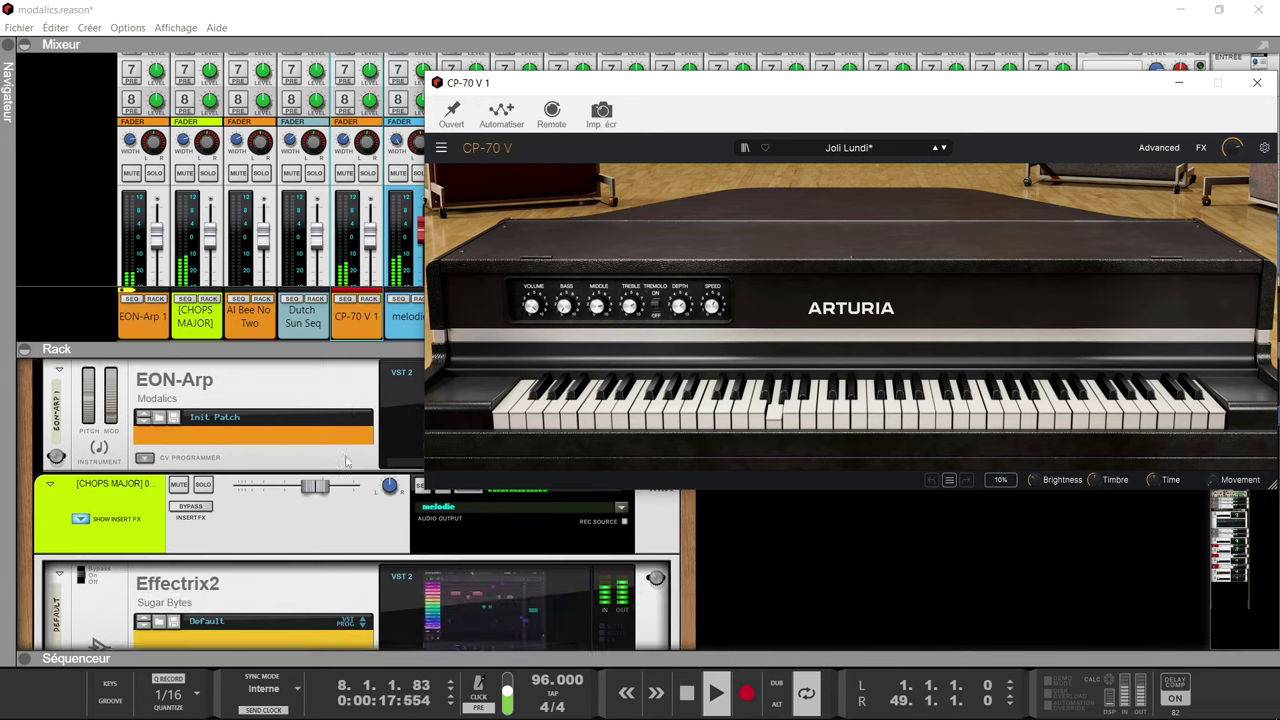
pyautogui.scroll(4, 346, 461)
pyautogui.scroll(-4, 344, 500)
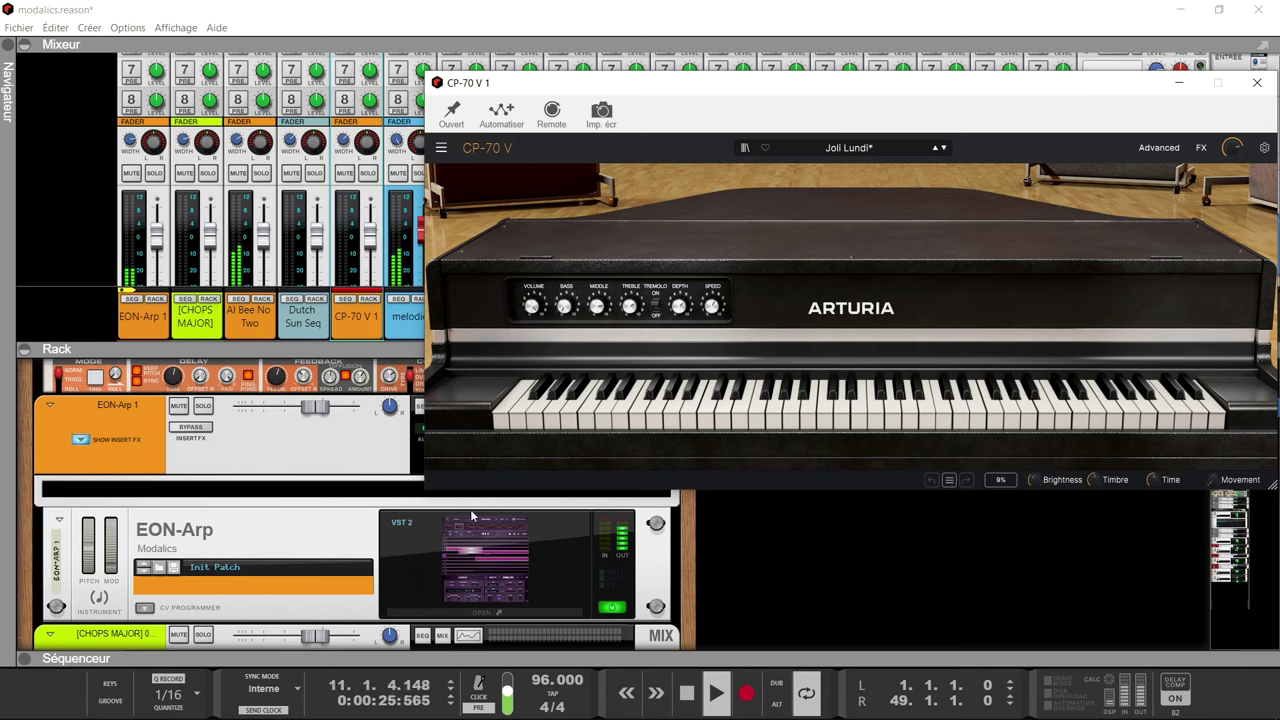
pyautogui.click(1257, 82)
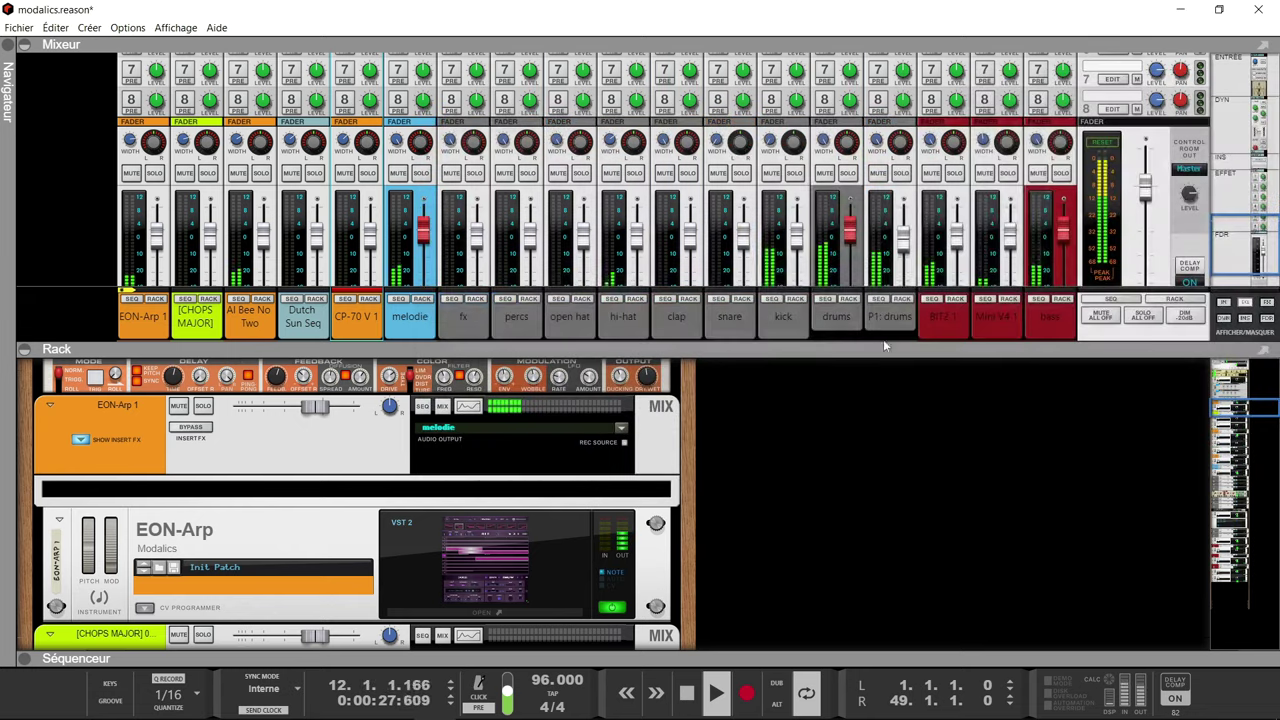
# - Solo the drums channel and view its Beat Scholar device in the plugin window, closing the window again
pyautogui.scroll(-1, 665, 488)
pyautogui.scroll(-15, 665, 488)
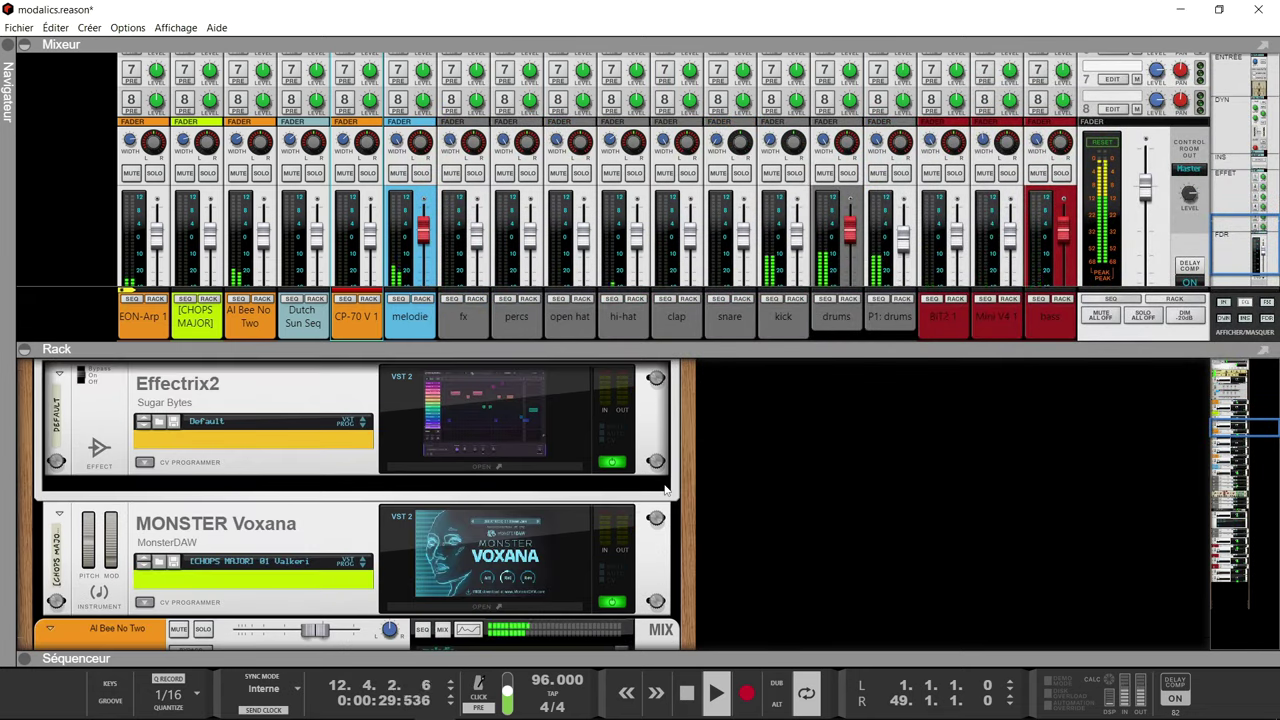
pyautogui.scroll(-15, 665, 488)
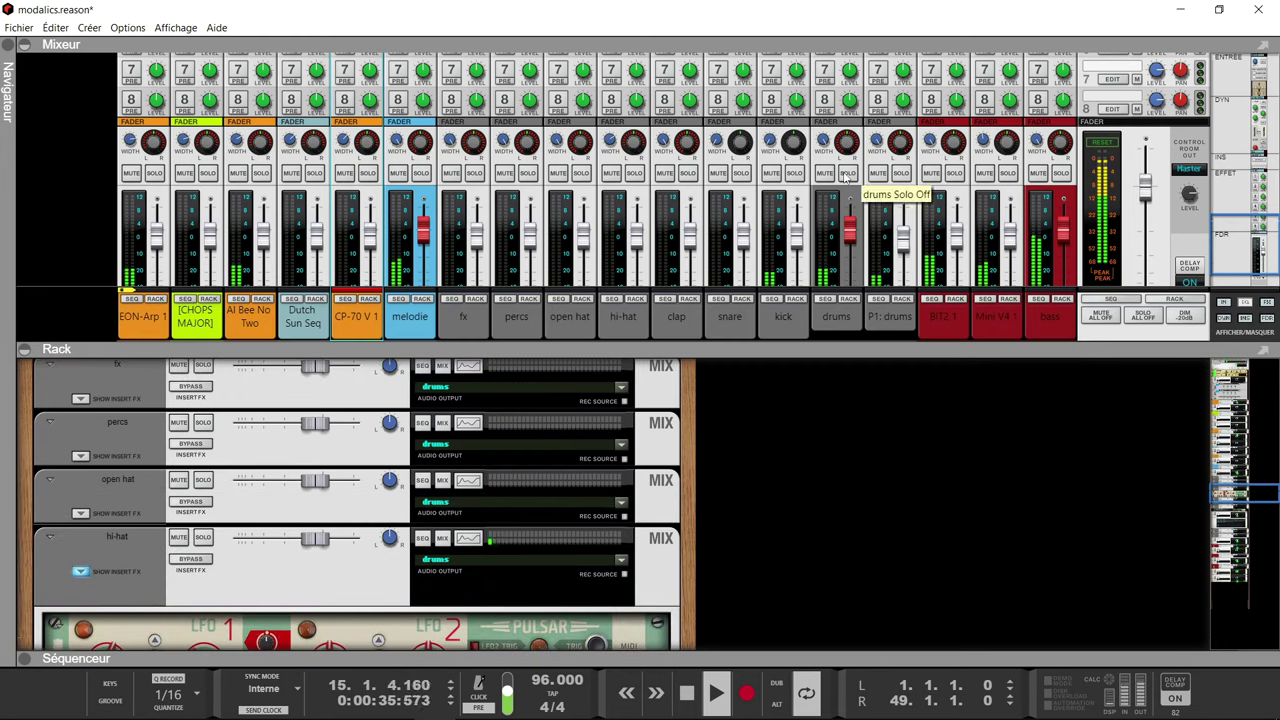
pyautogui.click(847, 175)
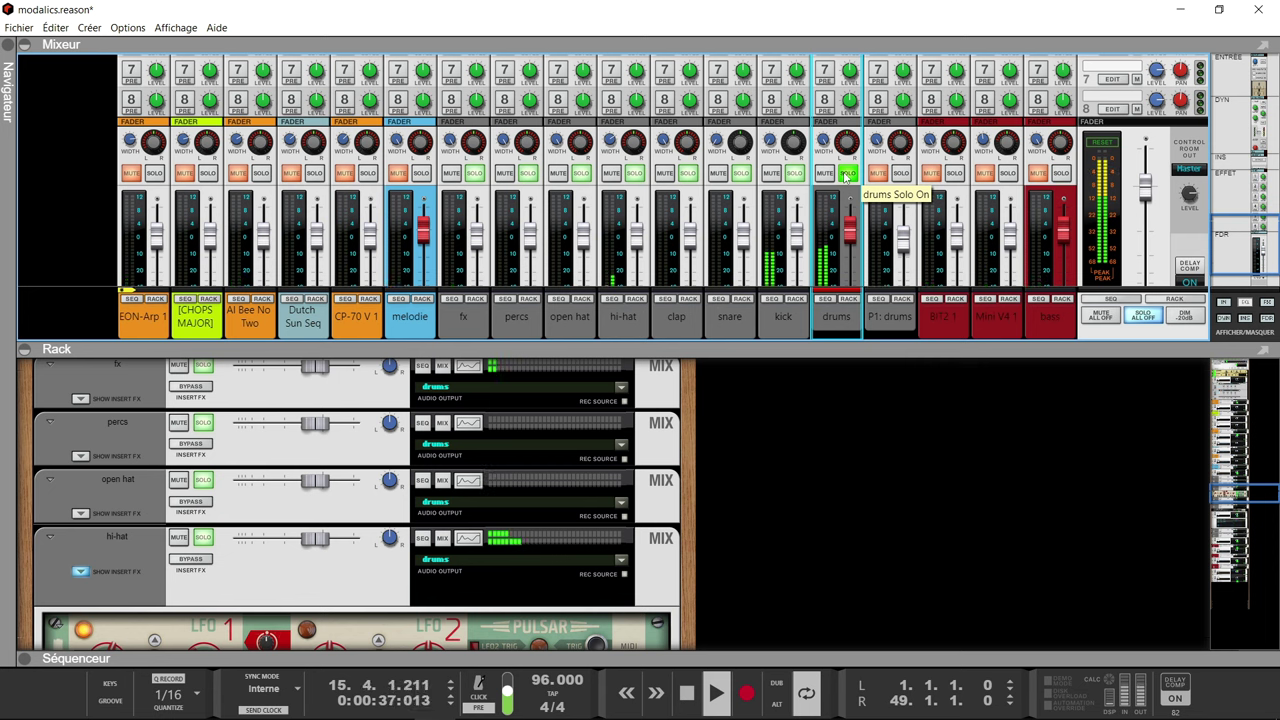
pyautogui.click(848, 298)
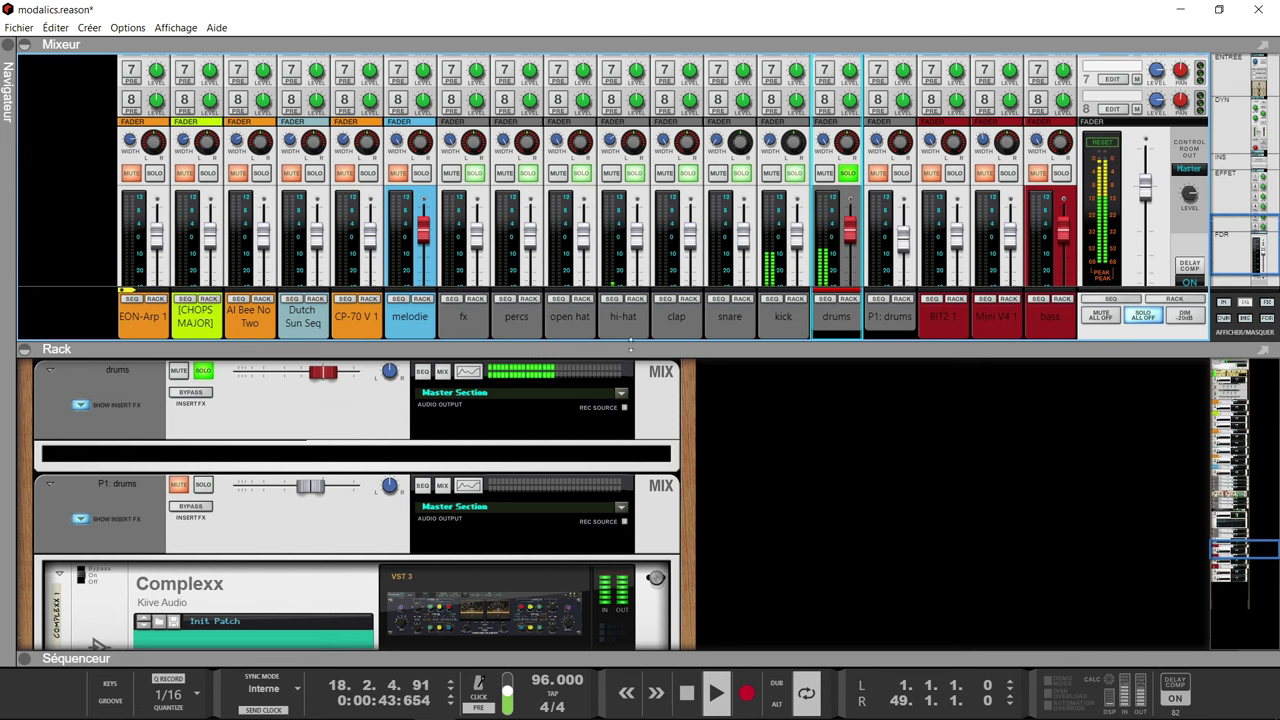
pyautogui.scroll(5, 605, 408)
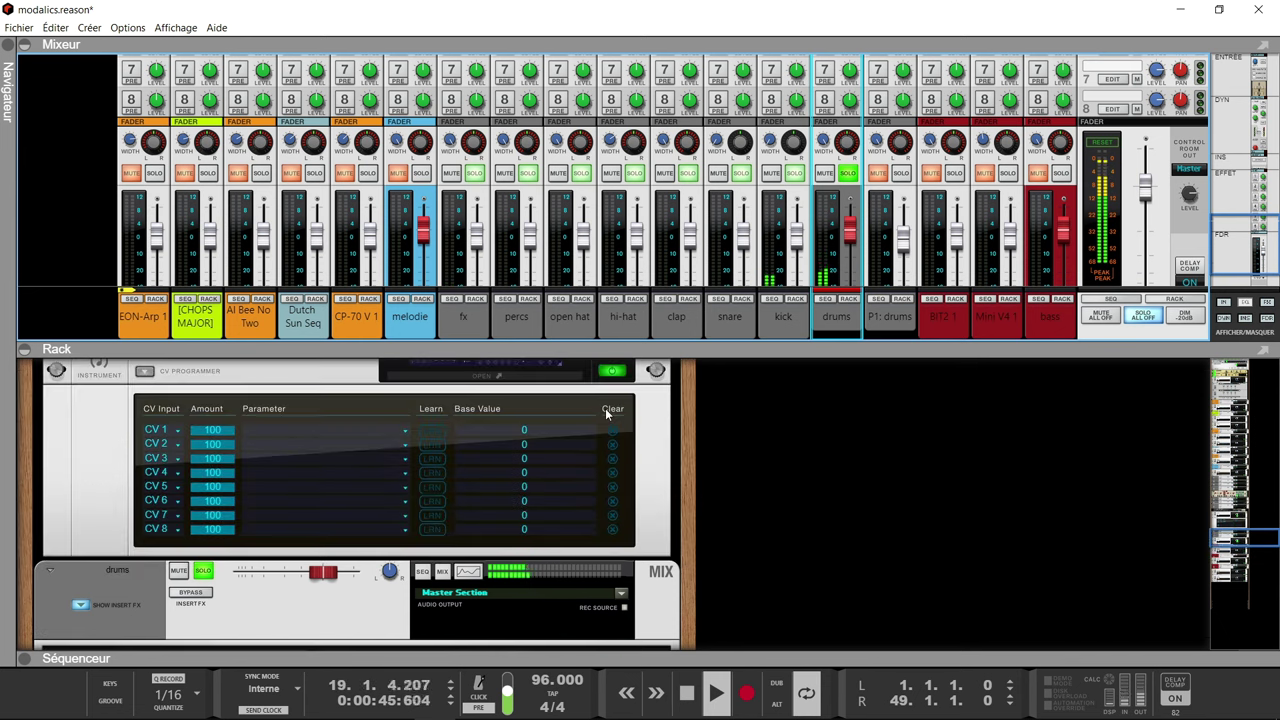
pyautogui.click(558, 418)
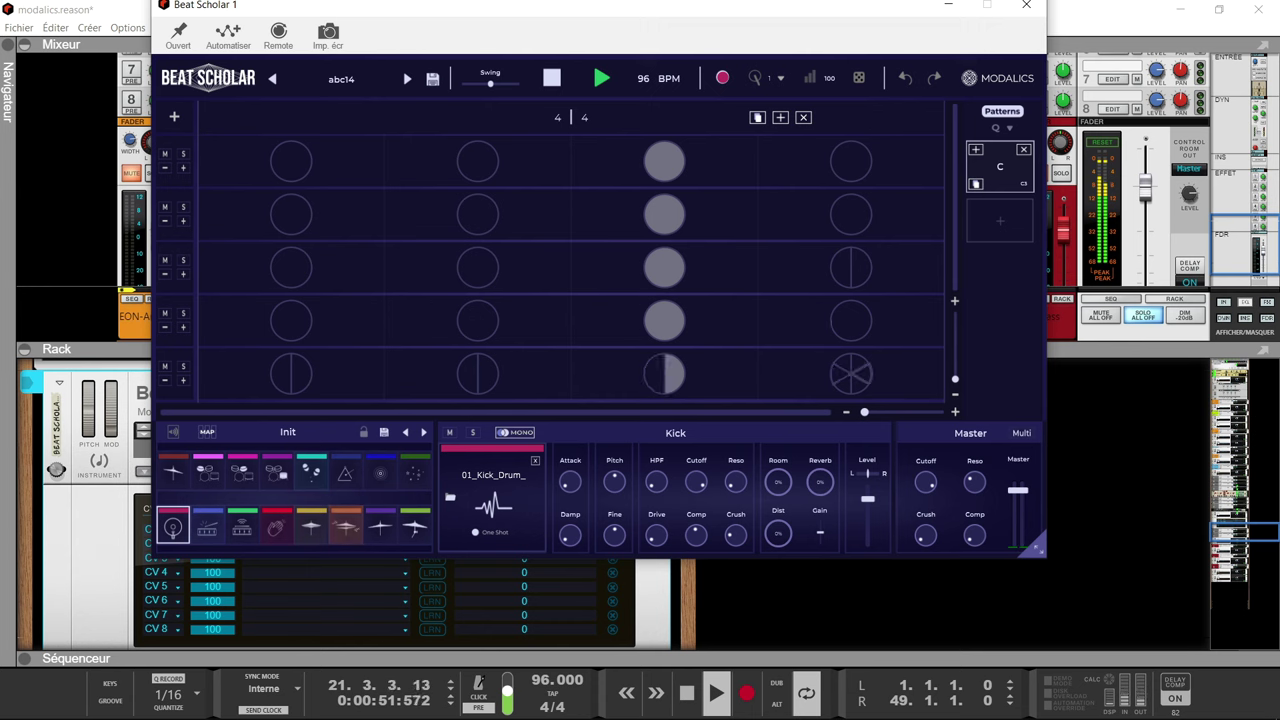
pyautogui.click(1026, 5)
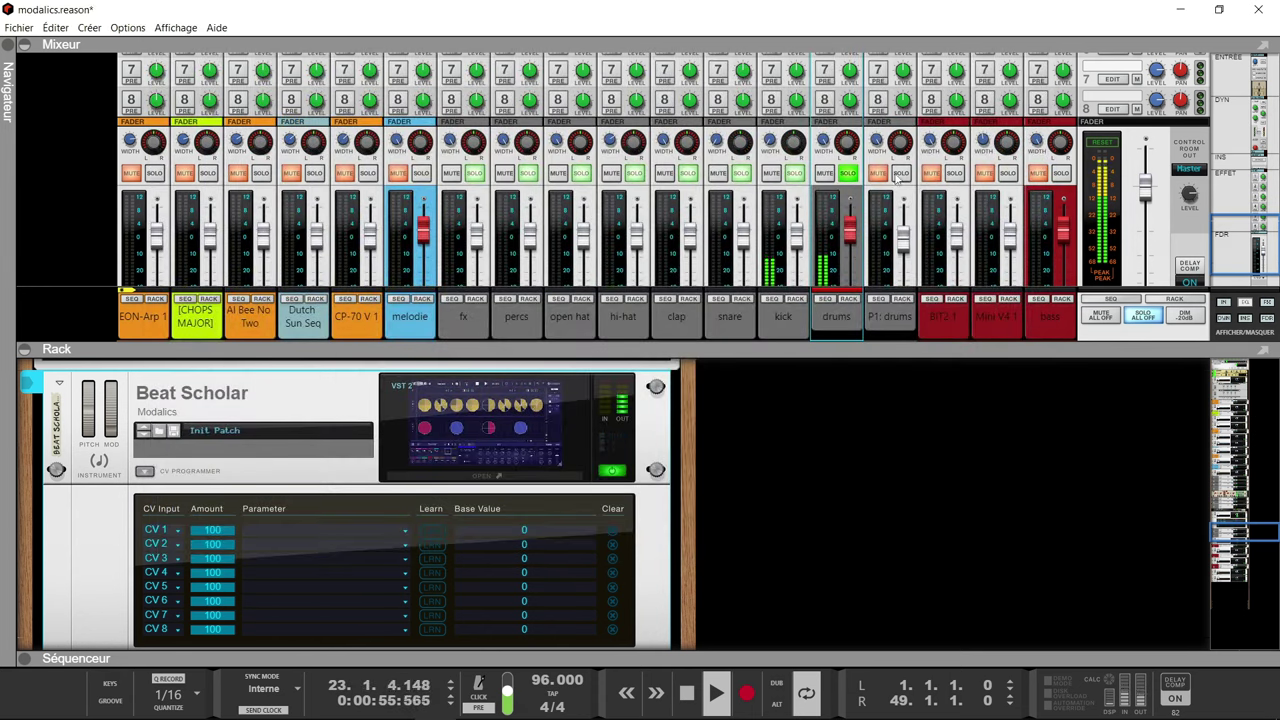
# - Add the P1: drums channel to the solo and examine its Complexx compressor in the plugin window, closing it again
pyautogui.click(901, 173)
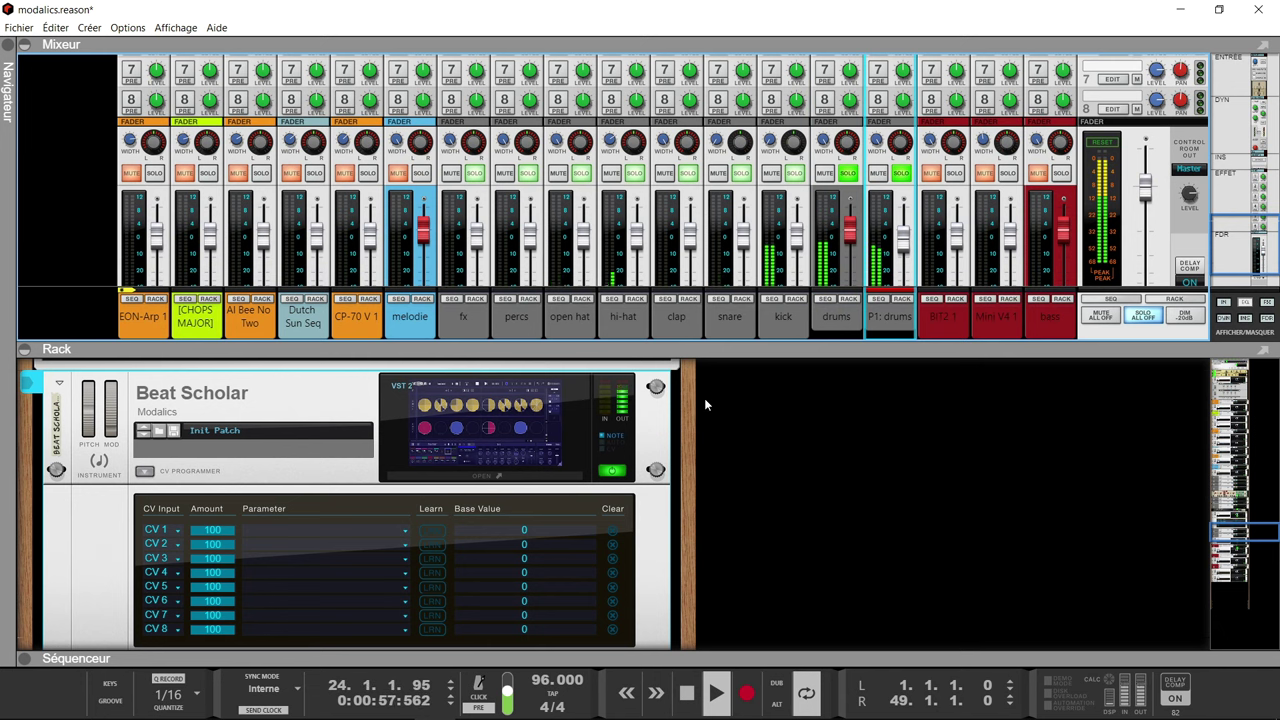
pyautogui.scroll(-10, 604, 458)
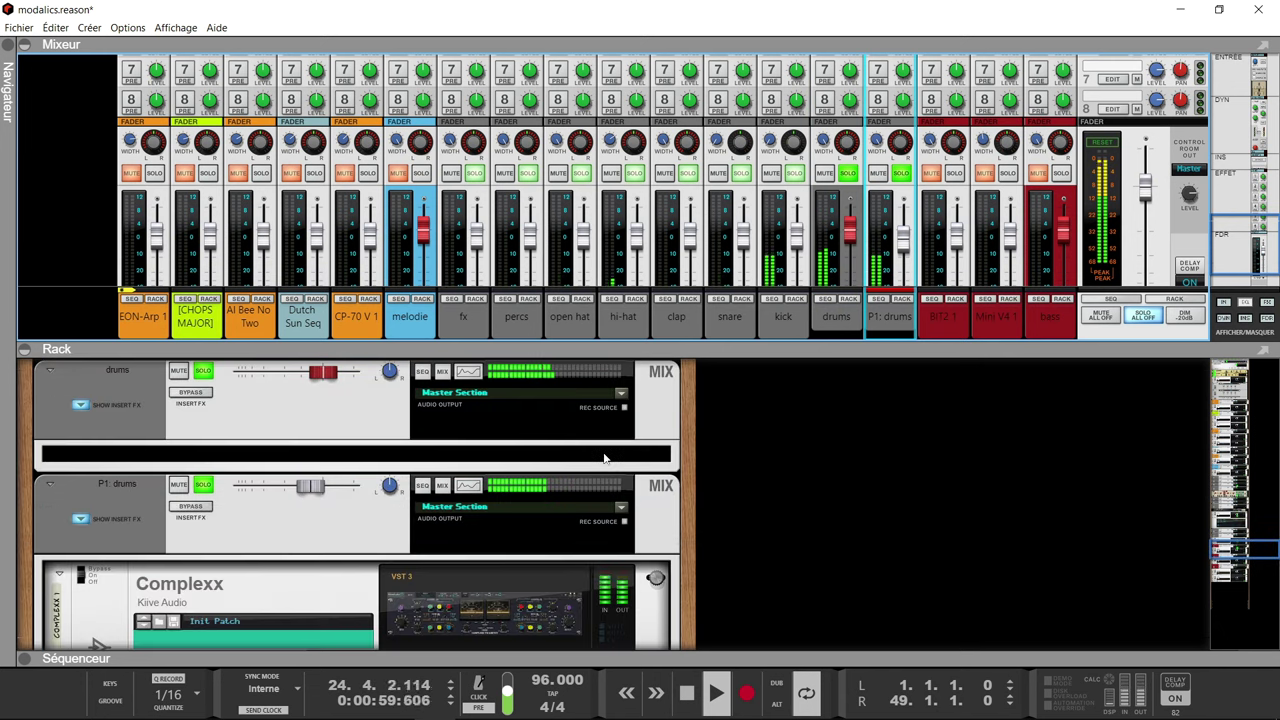
pyautogui.doubleClick(535, 473)
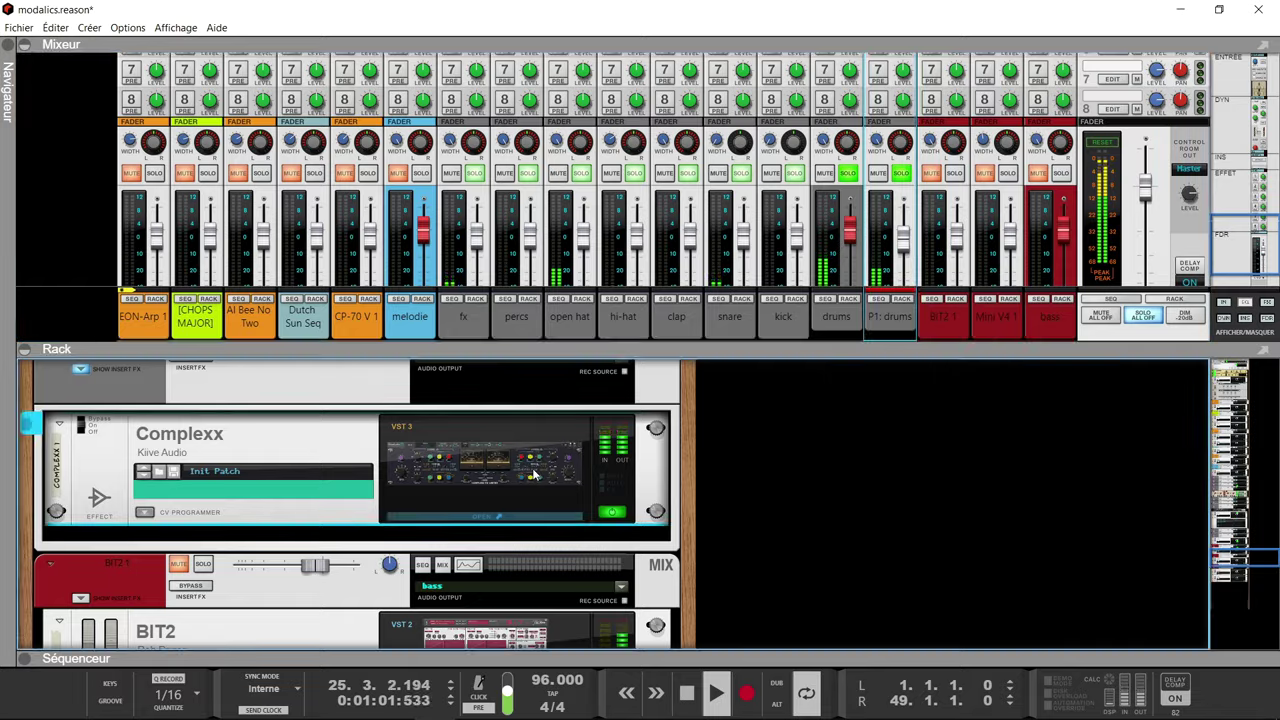
pyautogui.moveTo(604, 88); pyautogui.dragTo(542, 47)
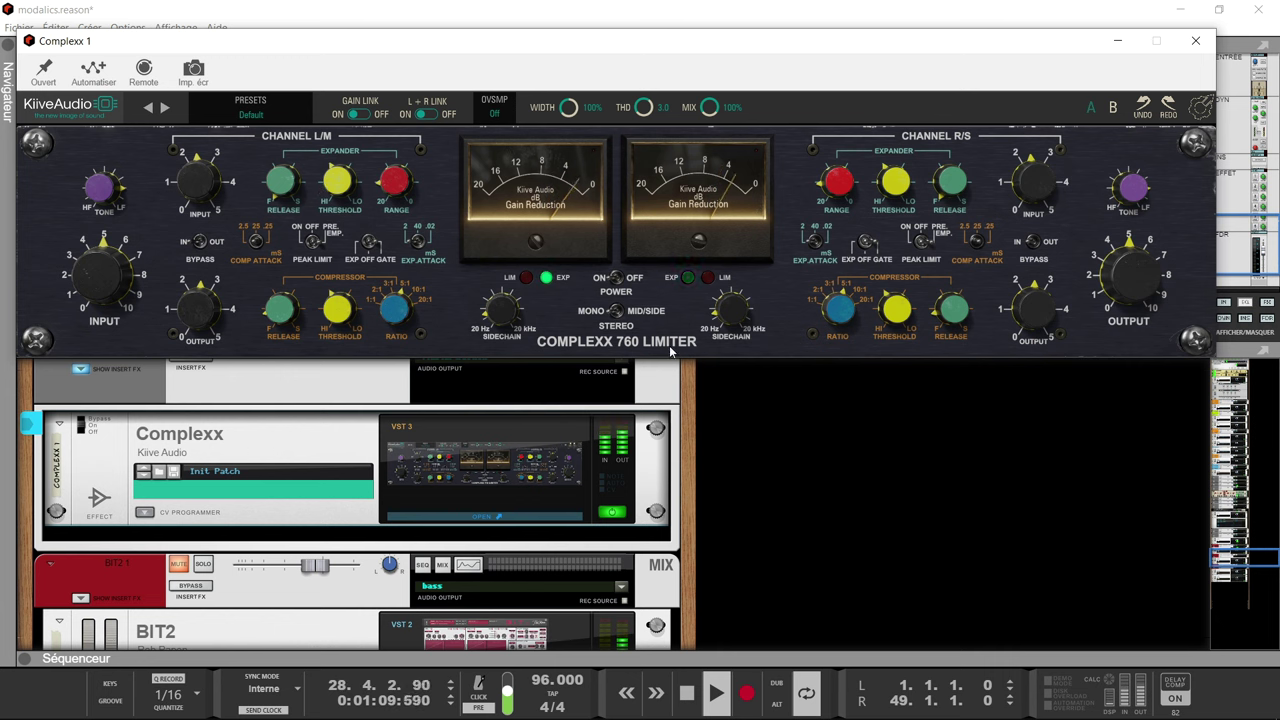
pyautogui.click(1203, 43)
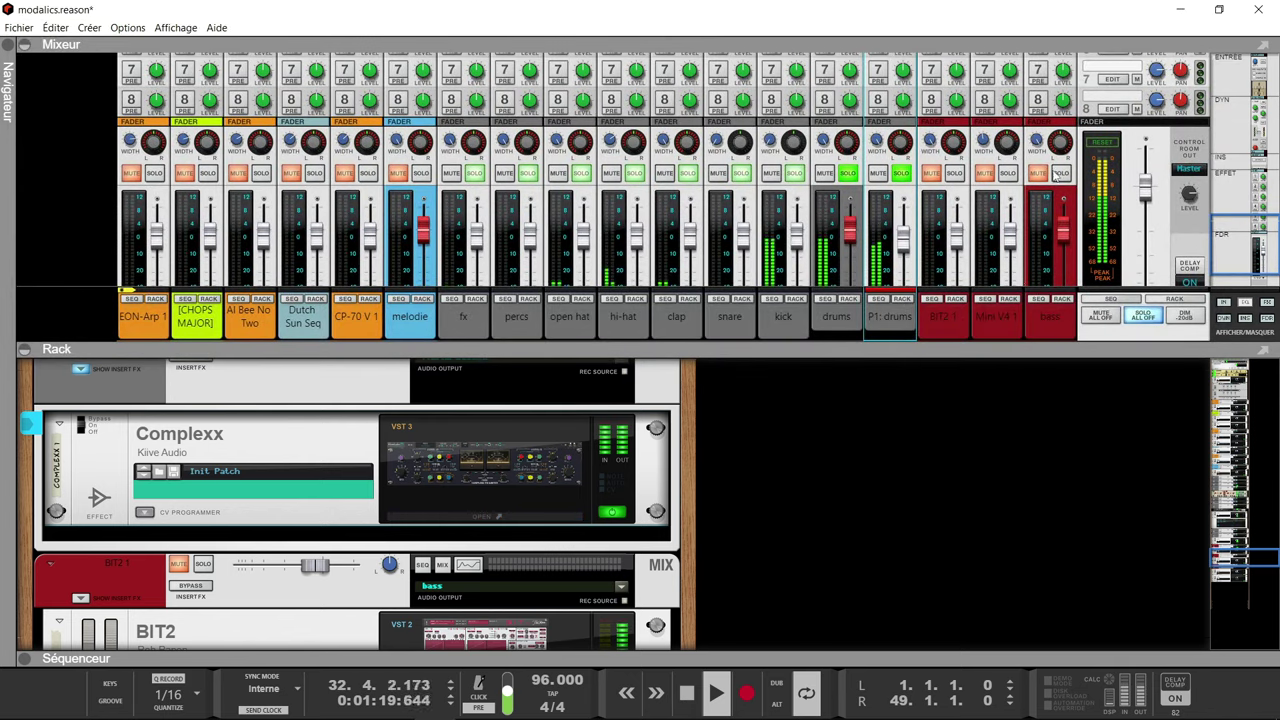
# - Solo the bass channel as well and view the BIT2 and Mini V4 bass synths in their plugin windows, leaving none open
pyautogui.click(1048, 316)
pyautogui.scroll(-5, 904, 410)
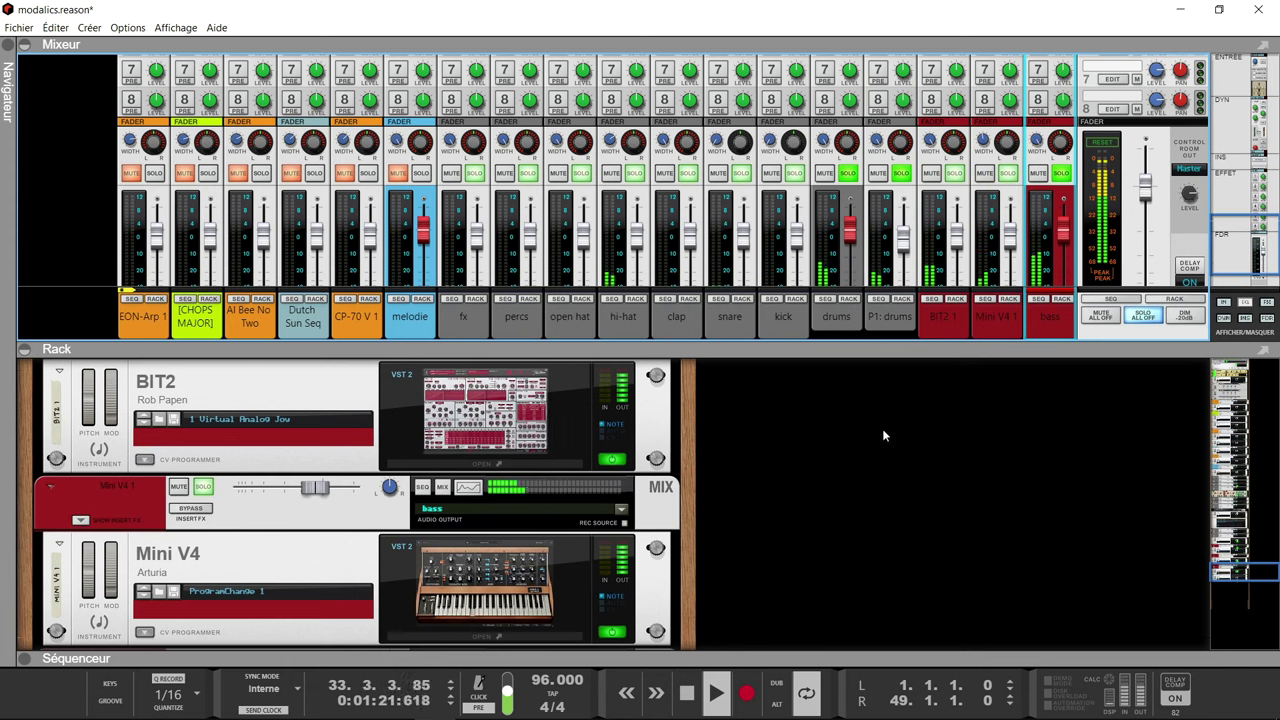
pyautogui.click(570, 384)
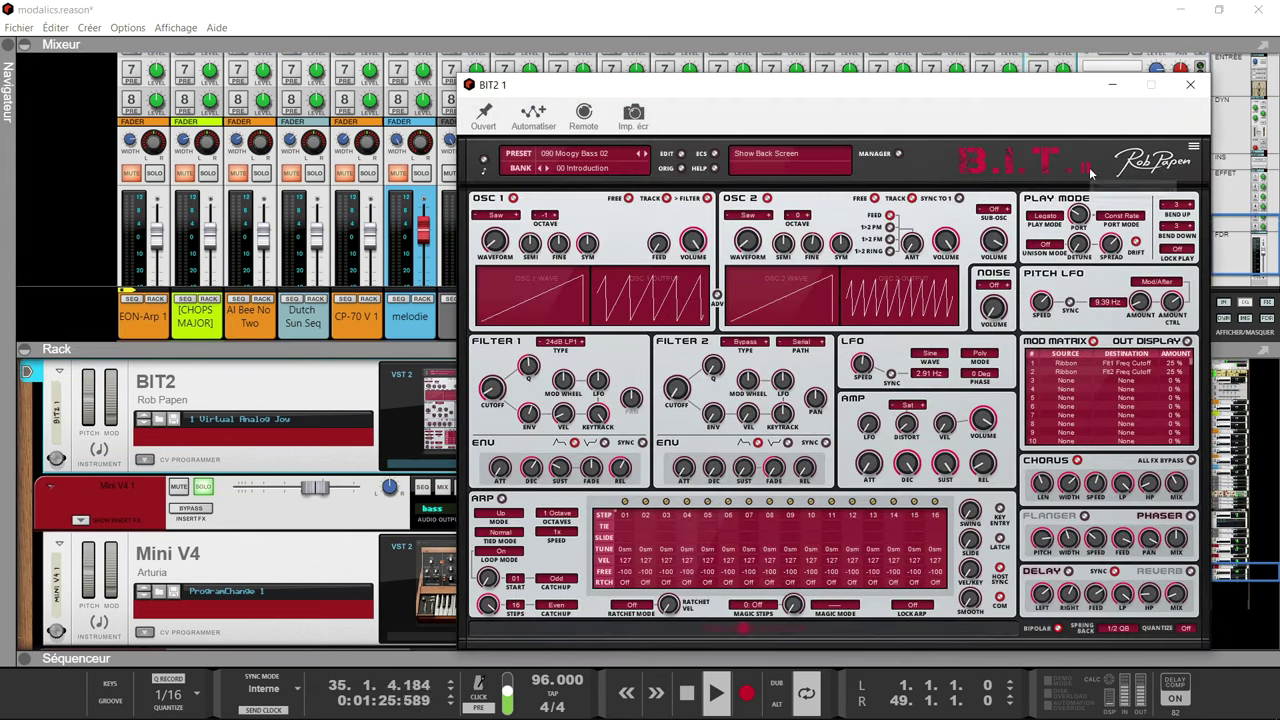
pyautogui.click(443, 586)
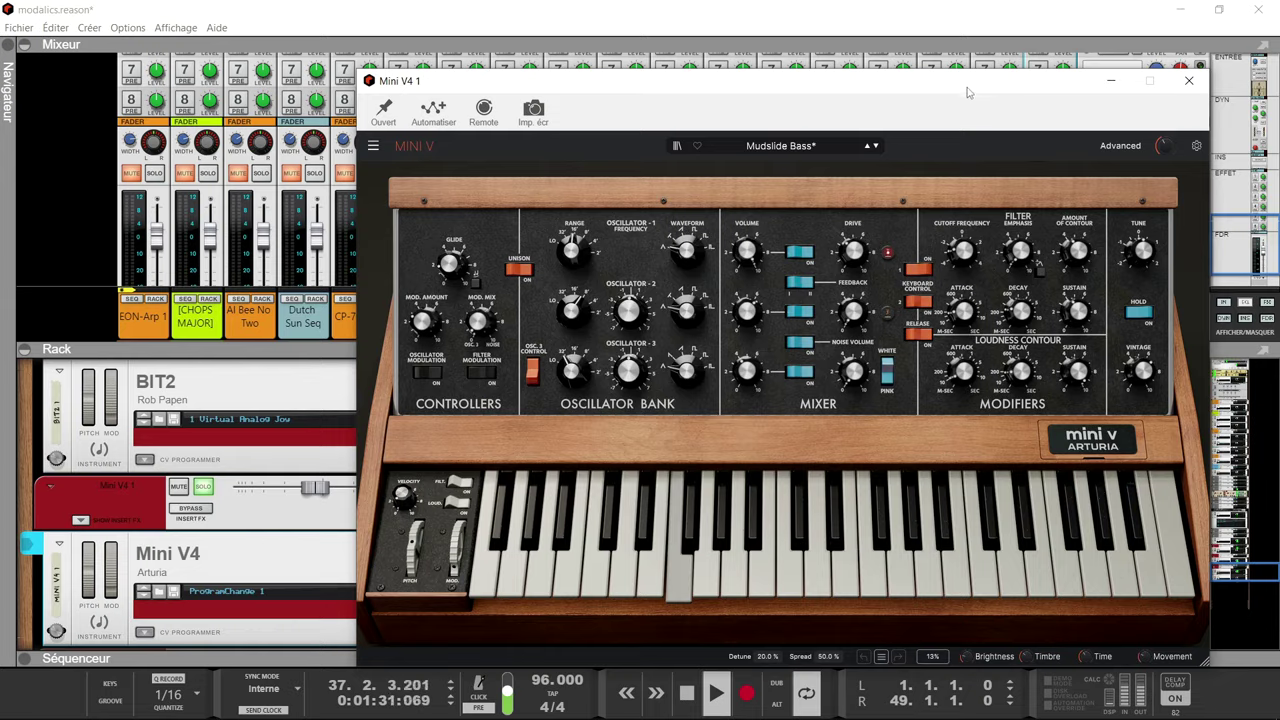
pyautogui.moveTo(967, 92); pyautogui.dragTo(963, 35)
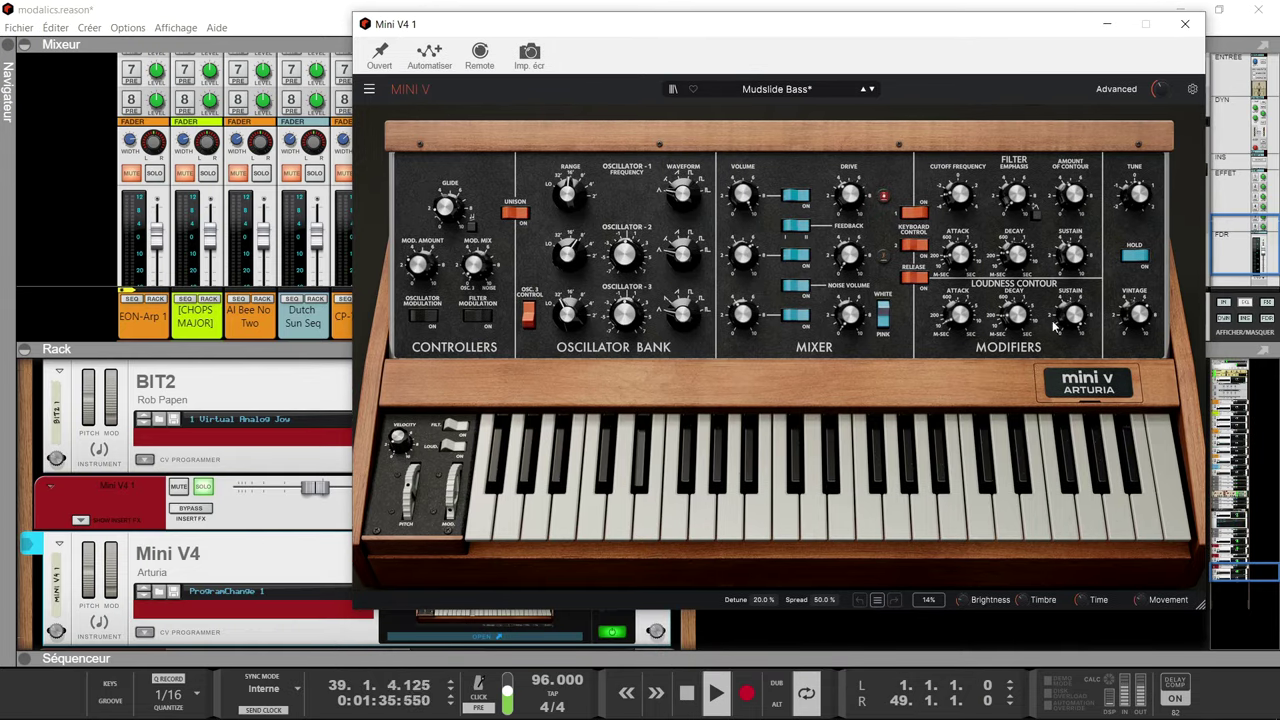
pyautogui.click(1185, 23)
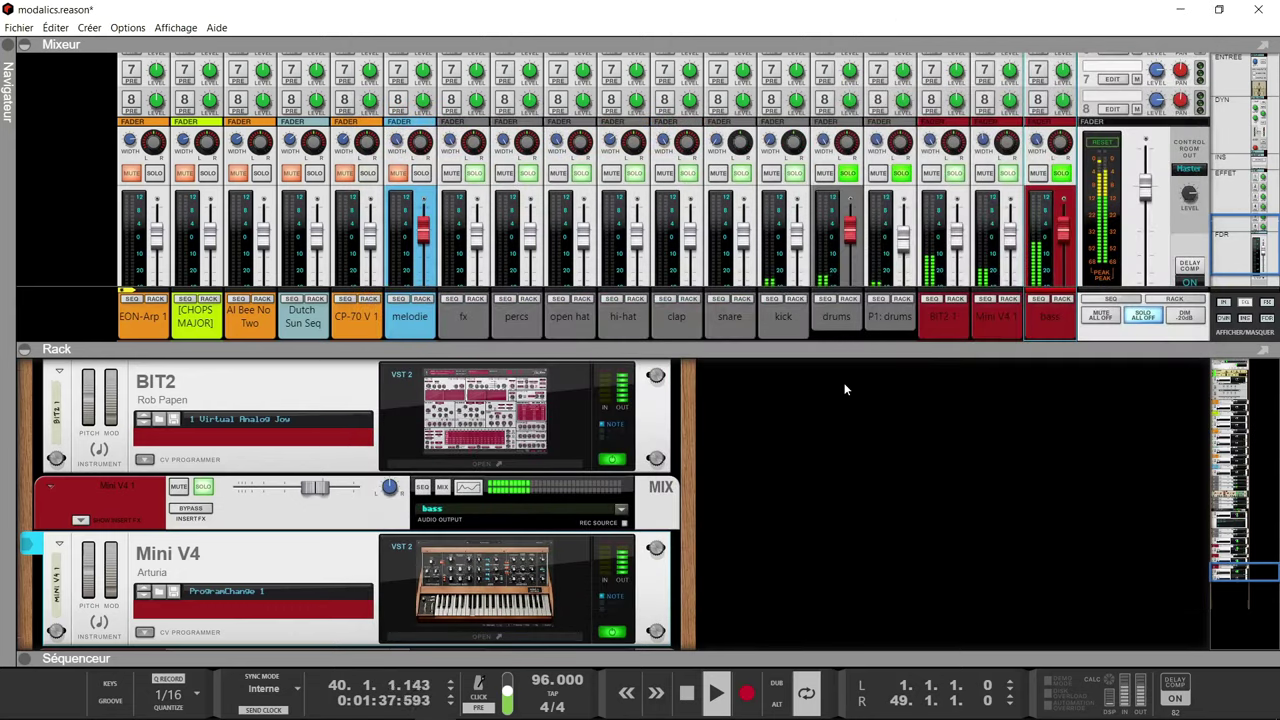
# - Solo the EON-Arp 1 channel alongside the drums and bass, and show its EON-Arp instrument in the plugin window
pyautogui.click(132, 174)
pyautogui.click(154, 174)
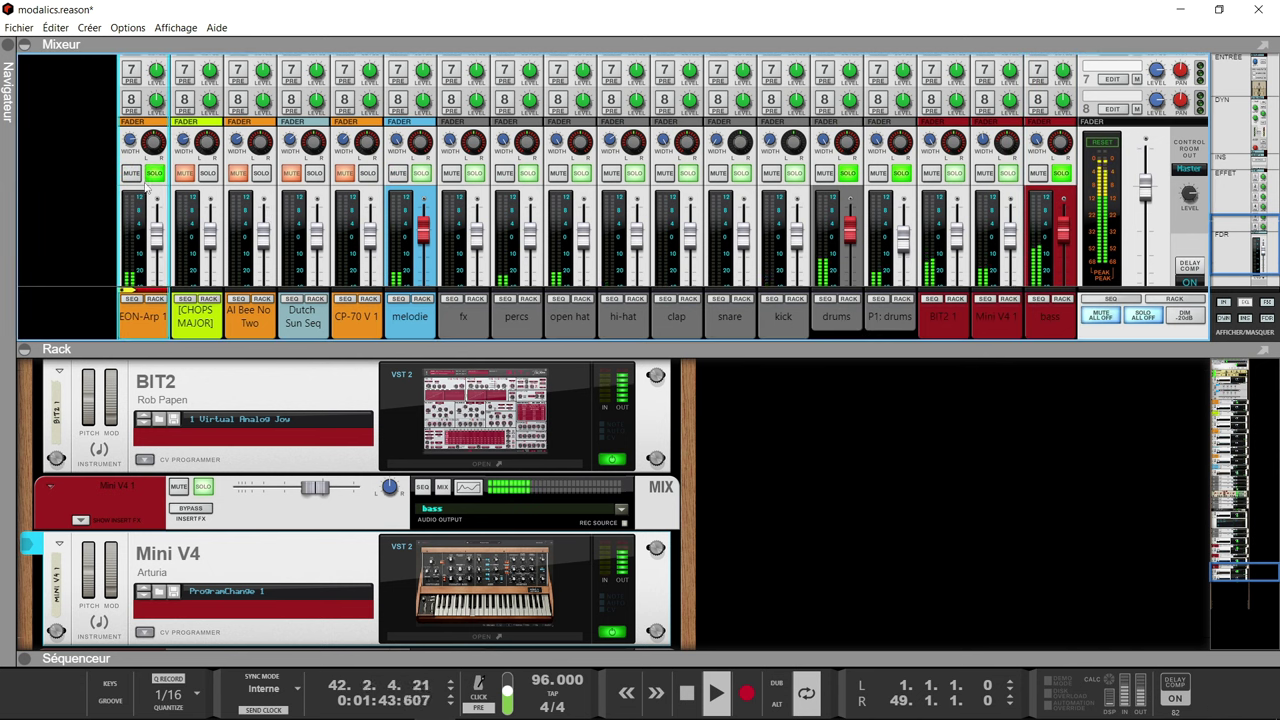
pyautogui.click(154, 174)
pyautogui.click(132, 174)
pyautogui.click(154, 174)
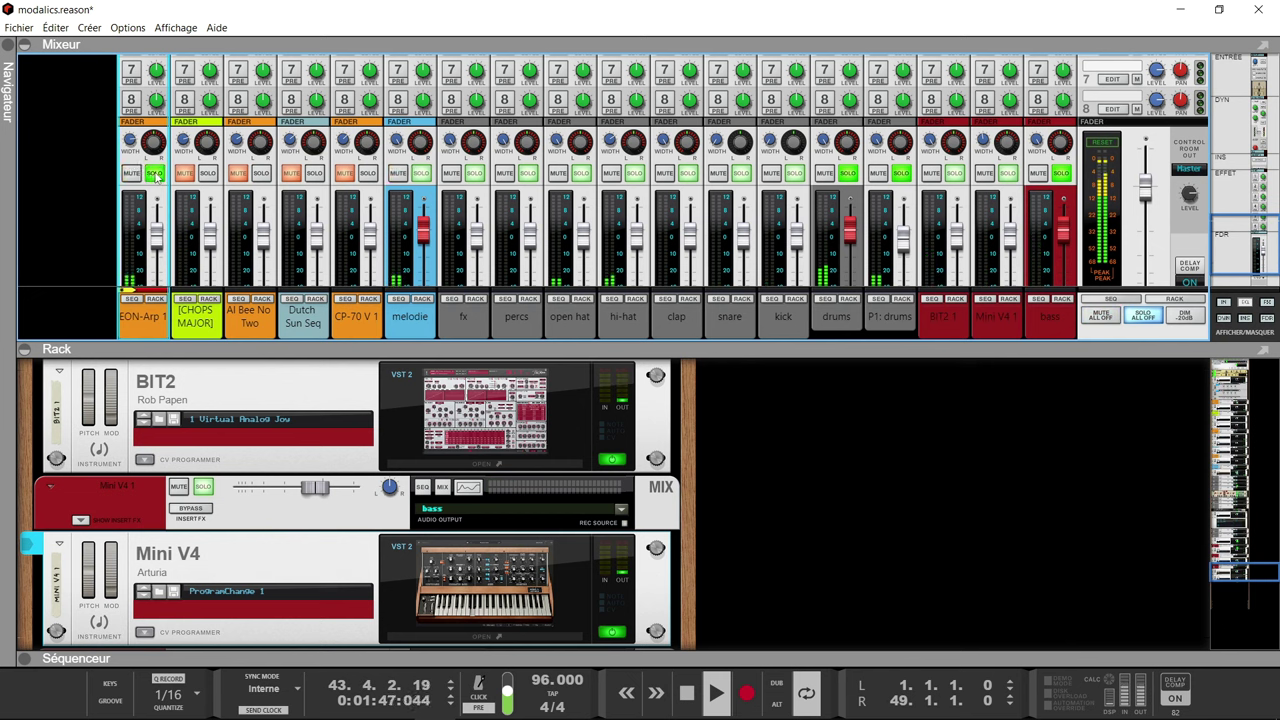
pyautogui.click(155, 299)
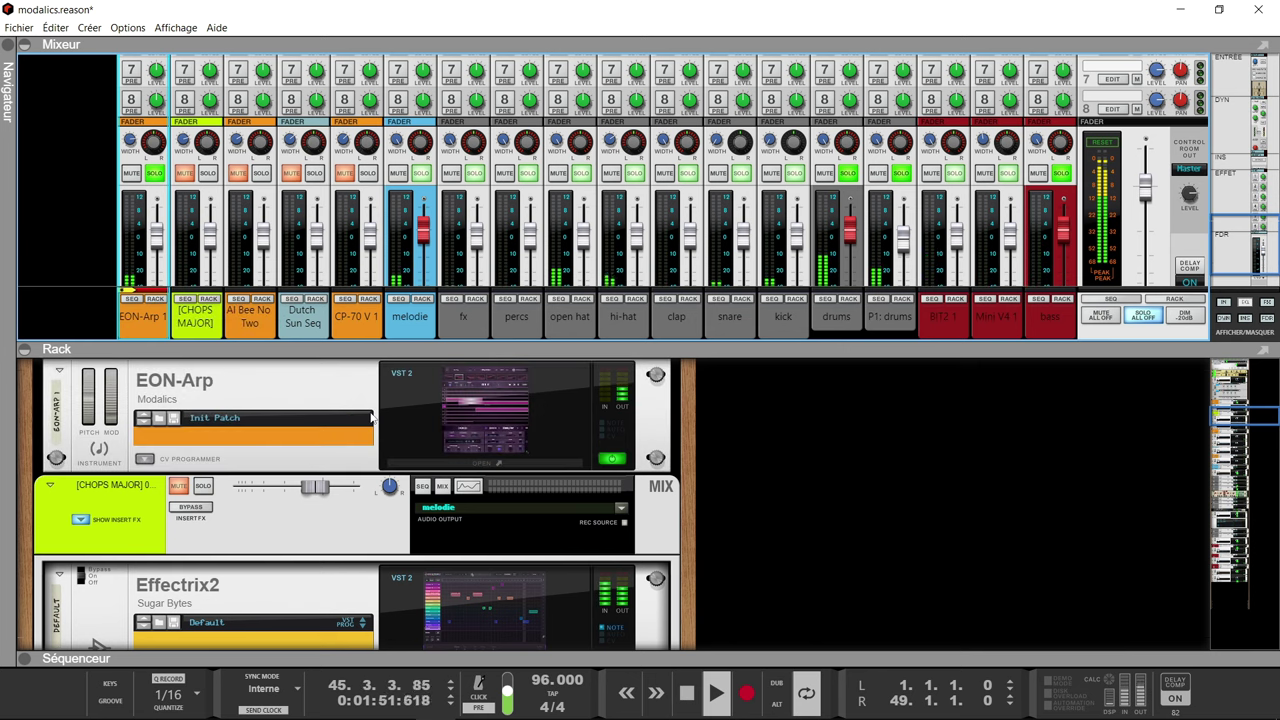
pyautogui.click(439, 408)
pyautogui.doubleClick(439, 408)
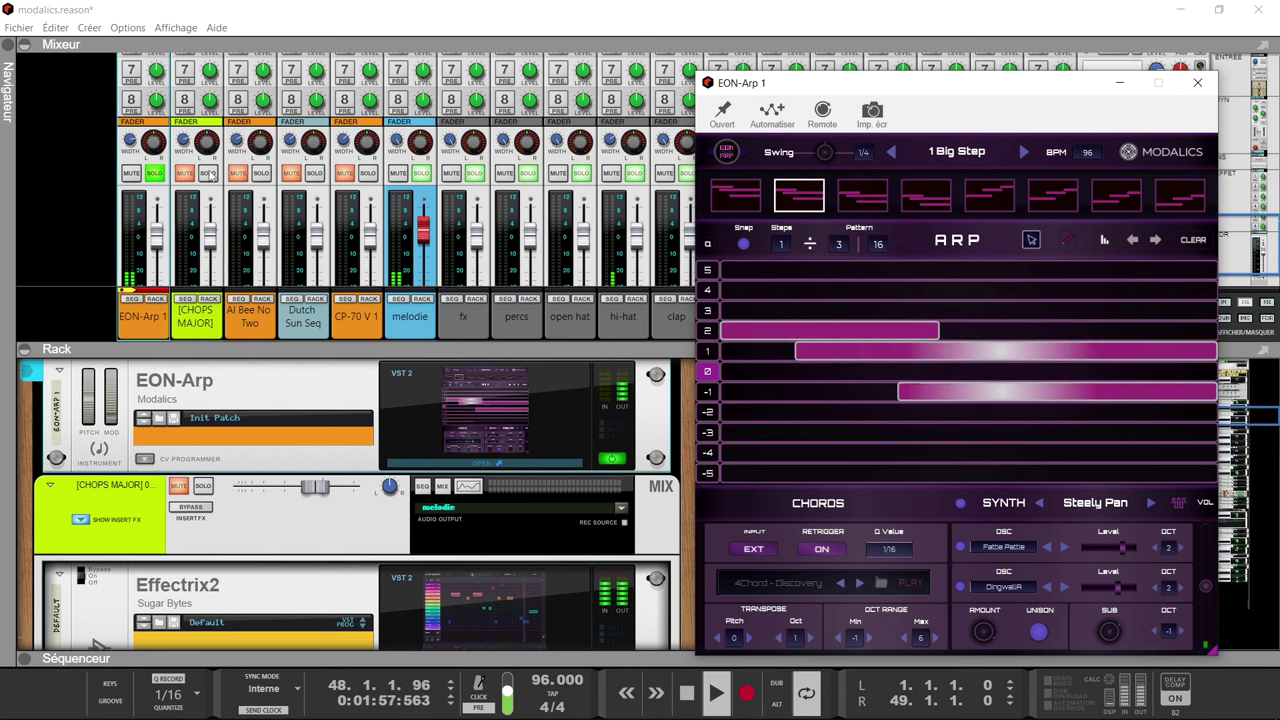
# - Add the [CHOPS MAJOR] channel to the solo and show its MONSTER Voxana plugin window and the Effectrix2 insert in the rack
pyautogui.click(204, 279)
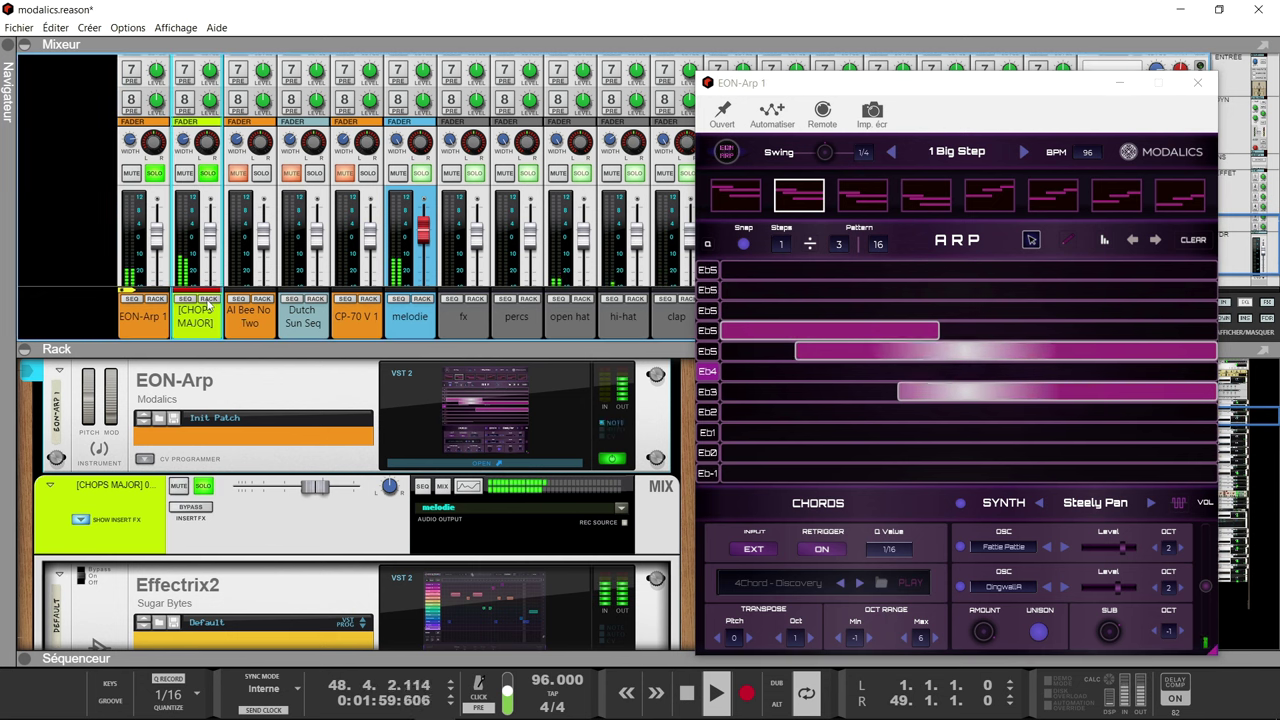
pyautogui.click(261, 298)
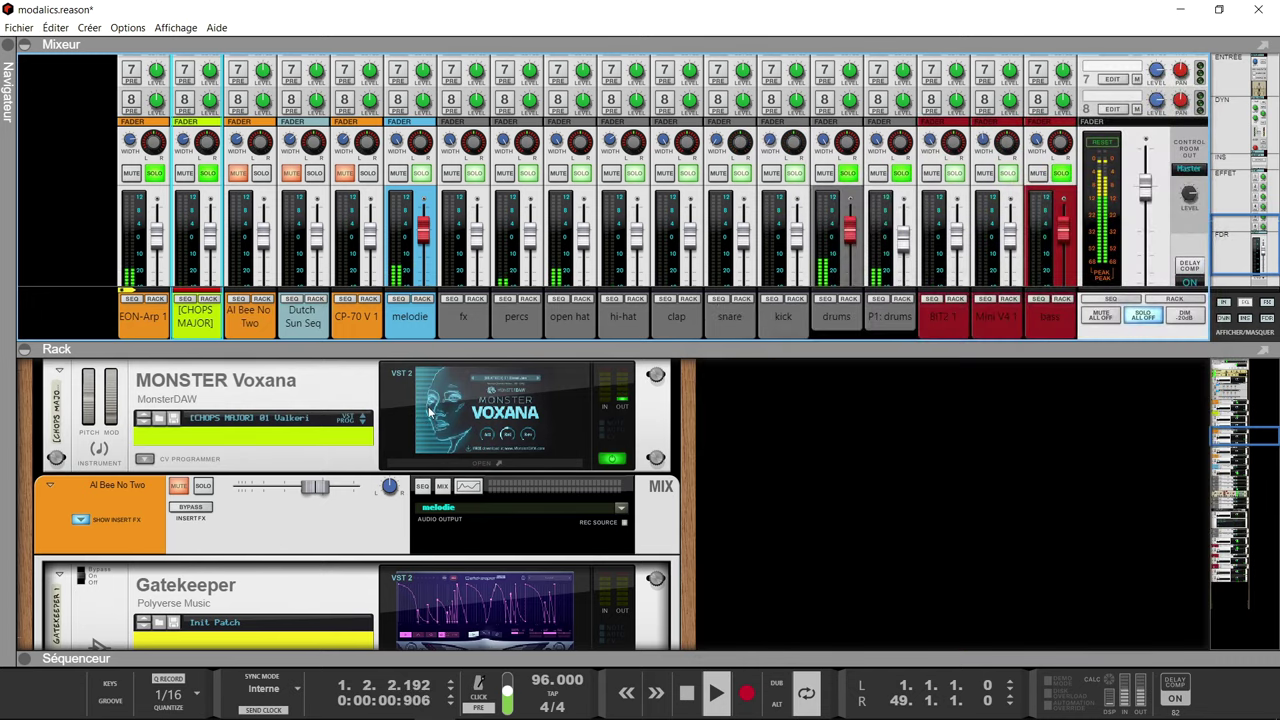
pyautogui.click(521, 410)
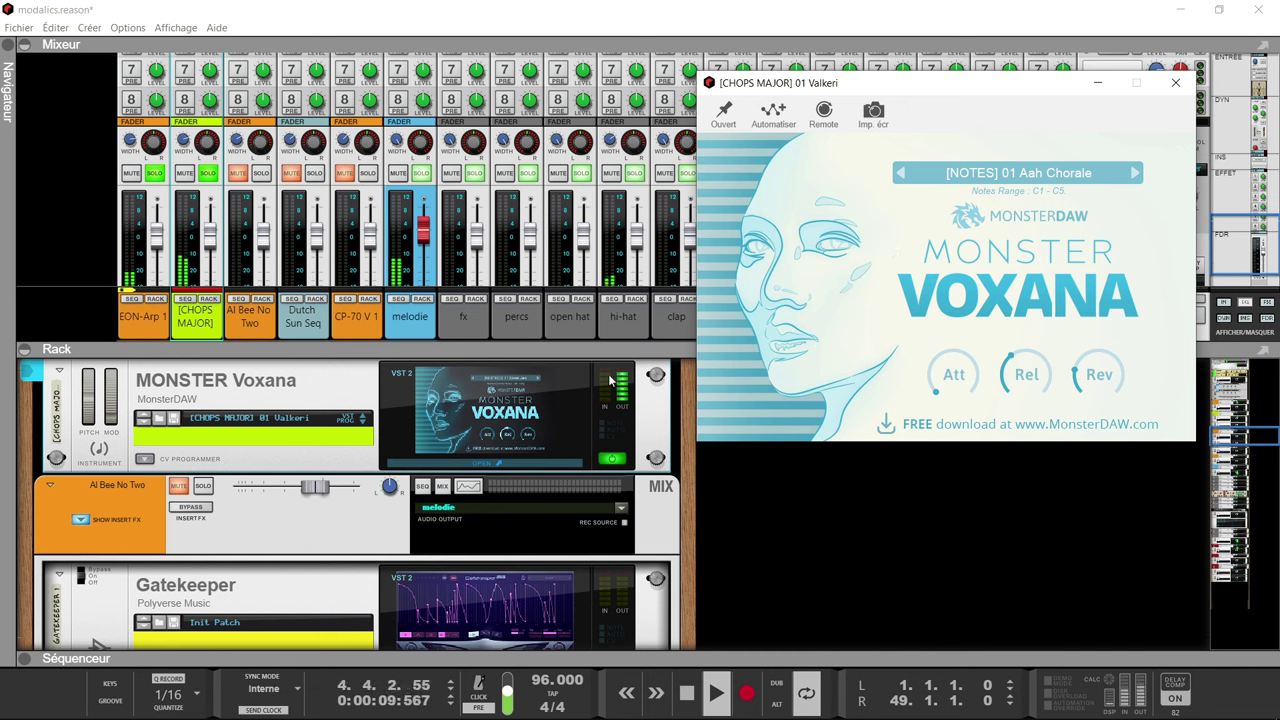
pyautogui.scroll(3, 527, 393)
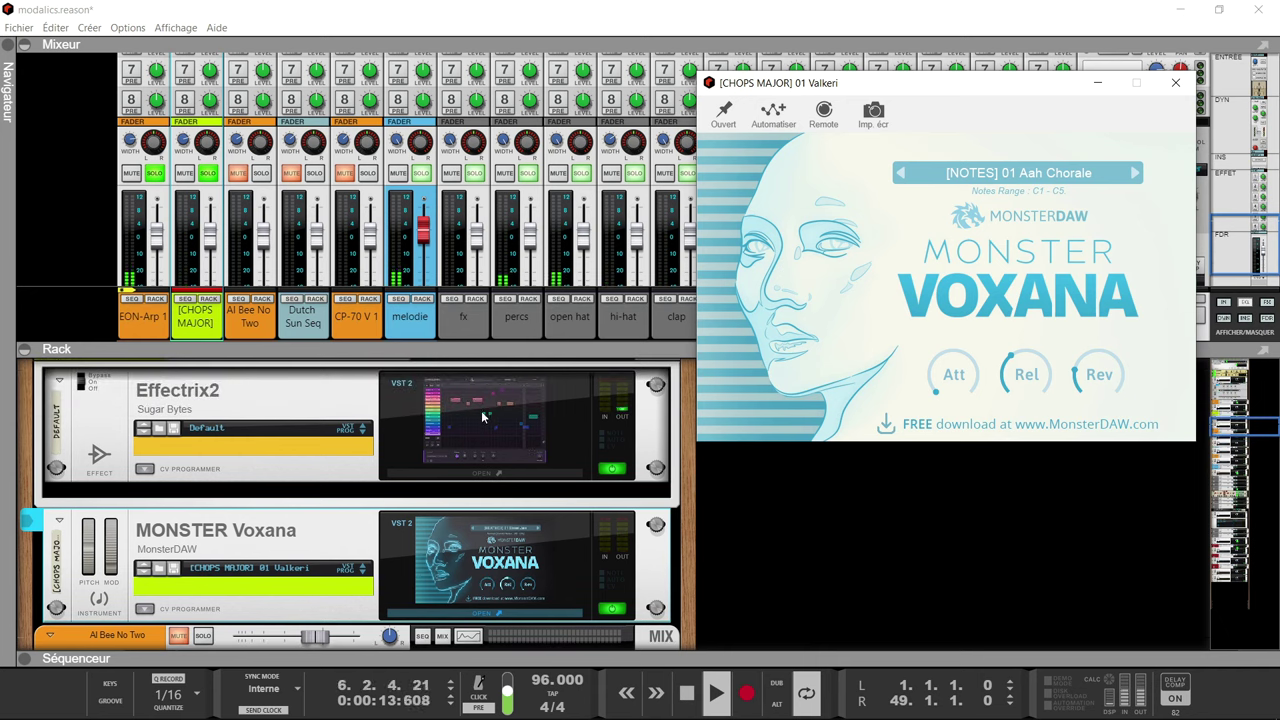
# - Show the Albino 3 synth of the Al Bee No Two channel in its plugin window and add that channel to the solo
pyautogui.click(264, 300)
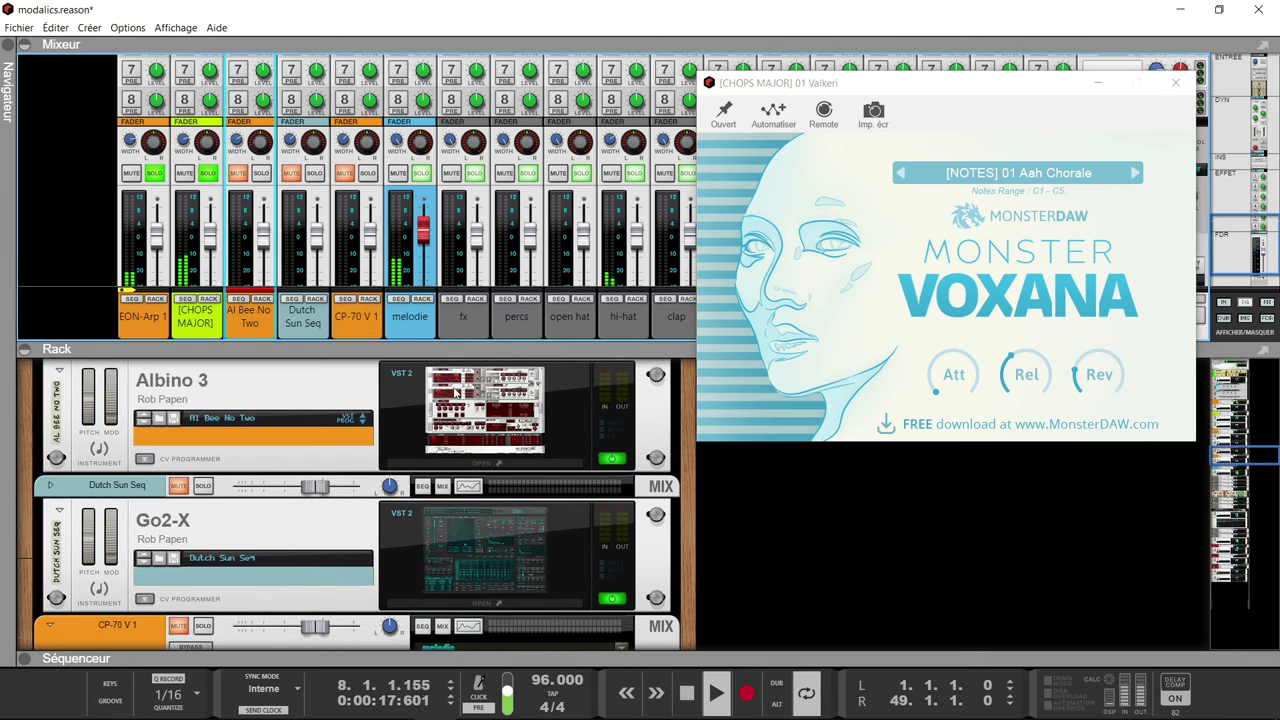
pyautogui.click(455, 393)
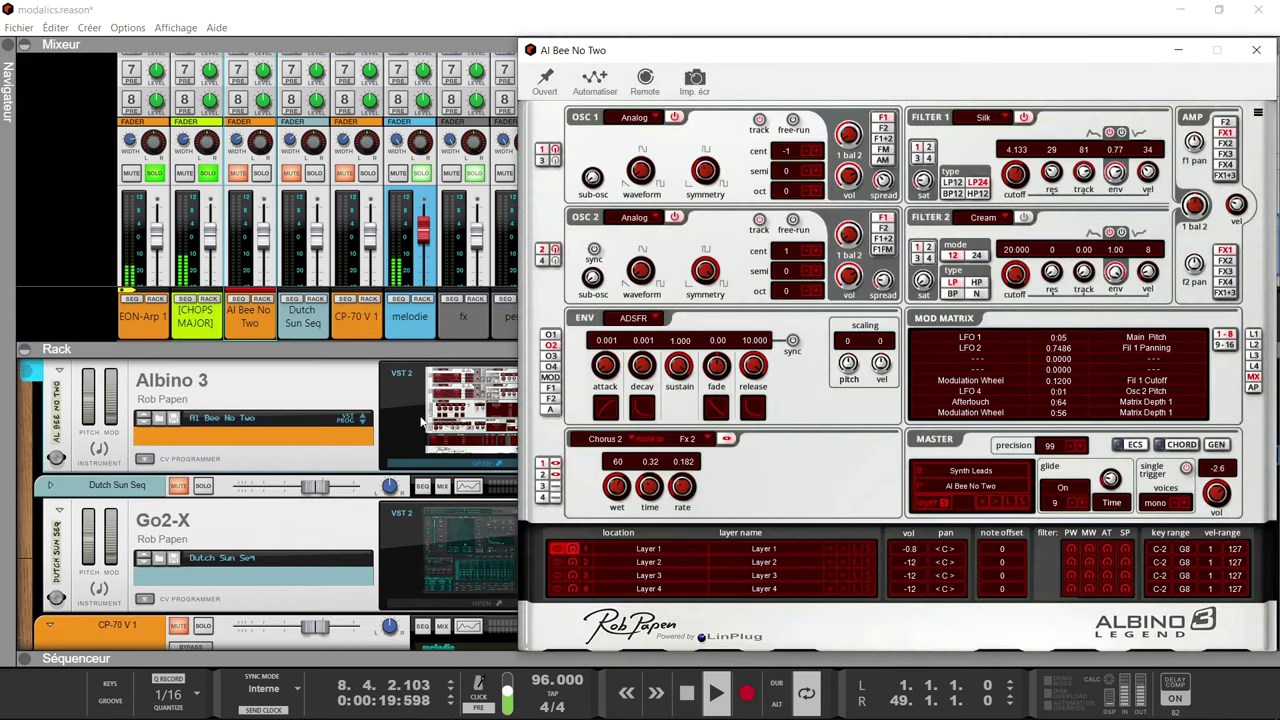
pyautogui.click(261, 173)
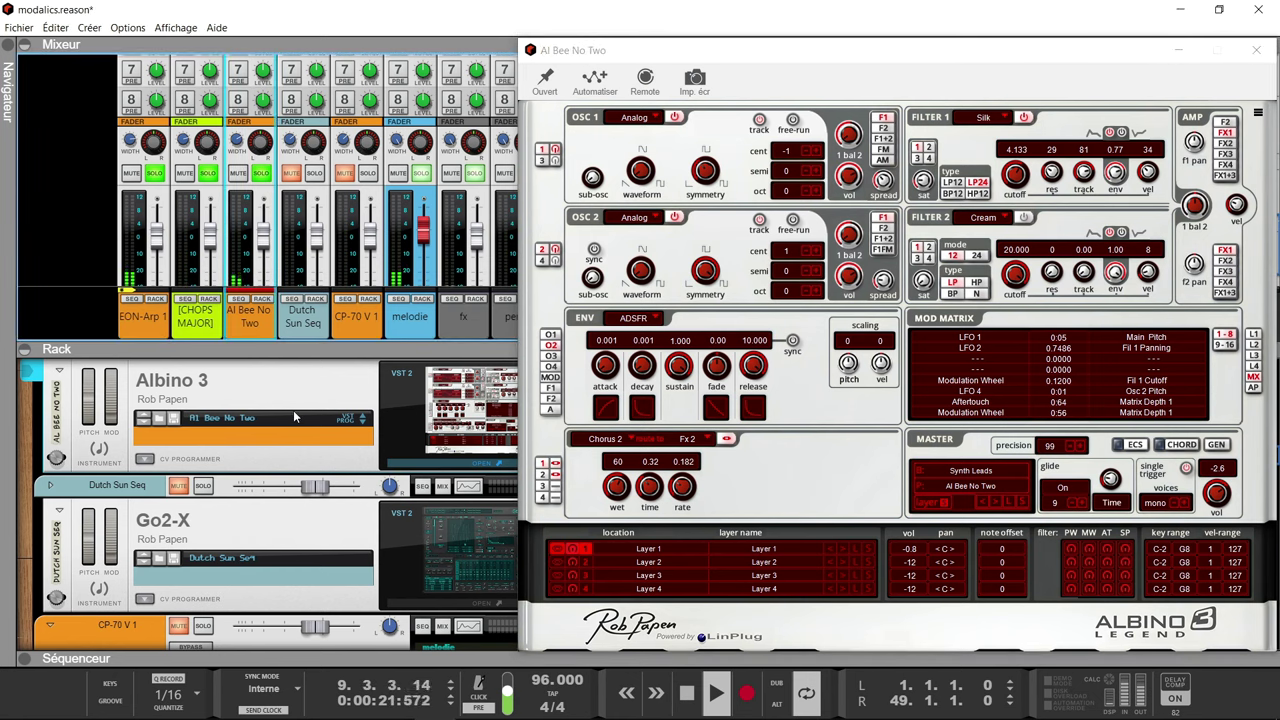
# - View the Gatekeeper insert effect of the Al Bee No Two channel in its plugin window and close it again
pyautogui.scroll(4, 293, 410)
pyautogui.click(425, 466)
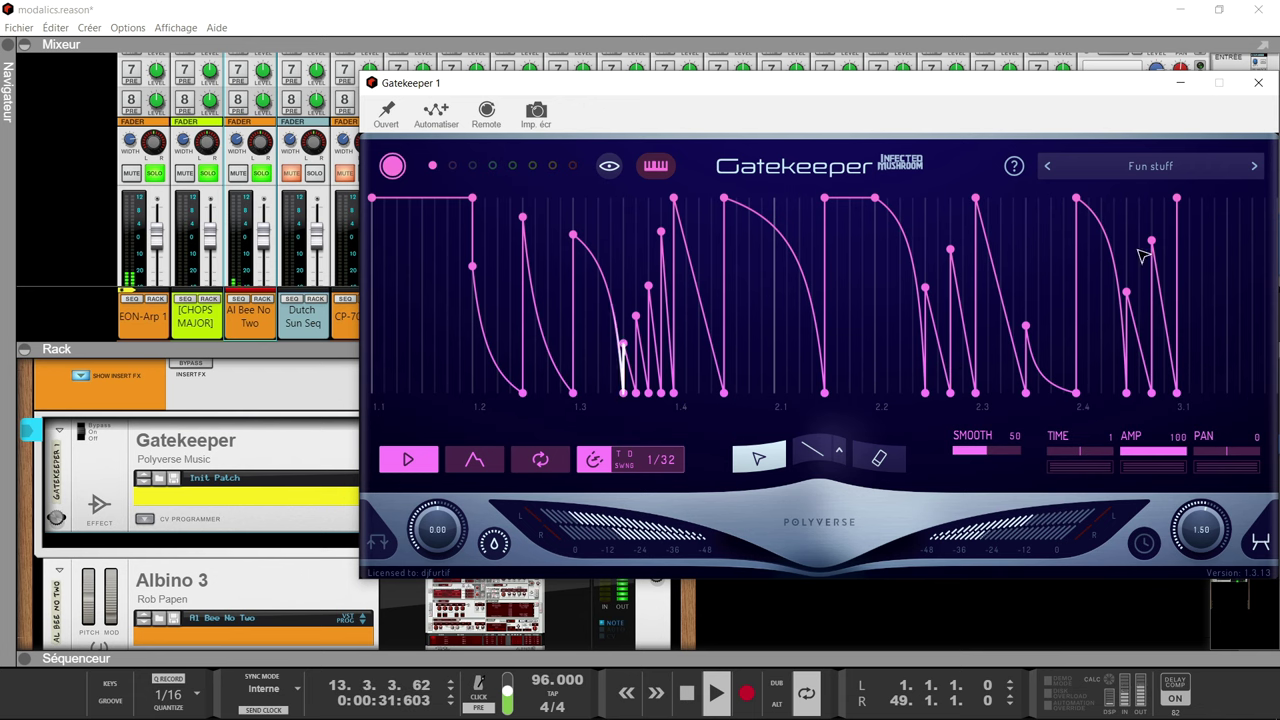
pyautogui.click(1258, 82)
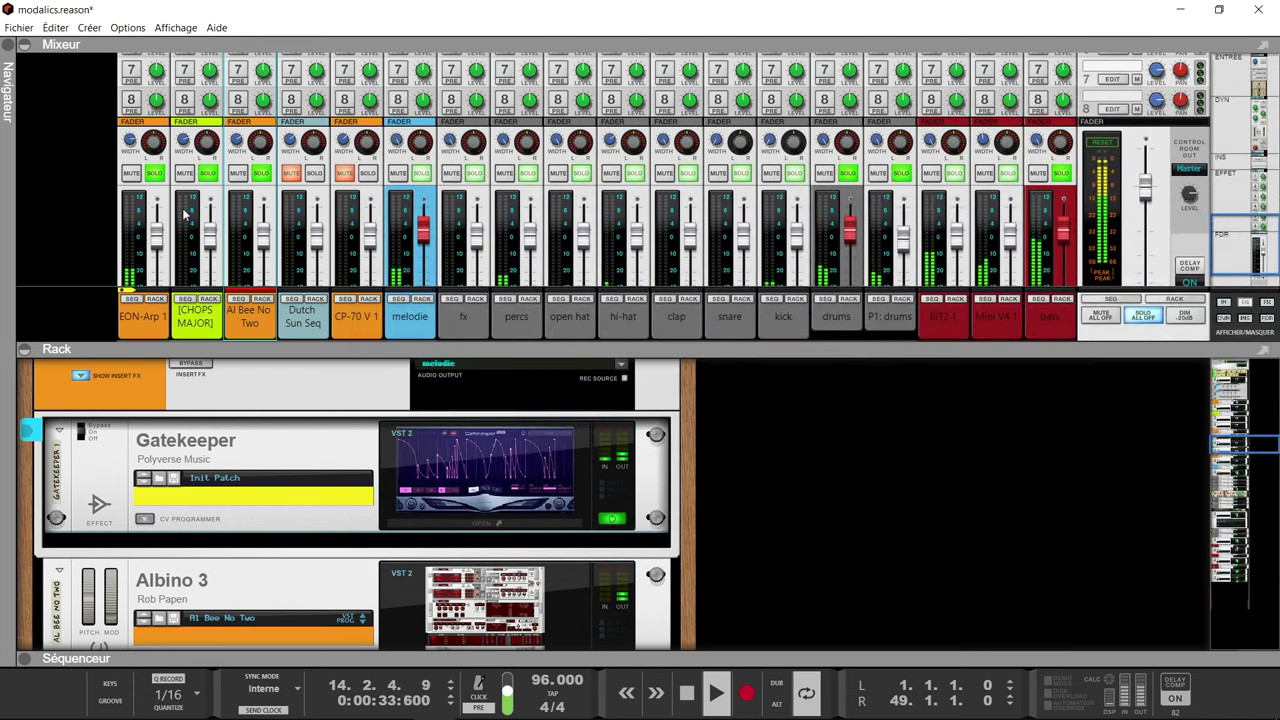
# - Add the Dutch Sun Seq channel to the solo and show its Go2-X synth in the plugin window
pyautogui.click(314, 173)
pyautogui.click(319, 310)
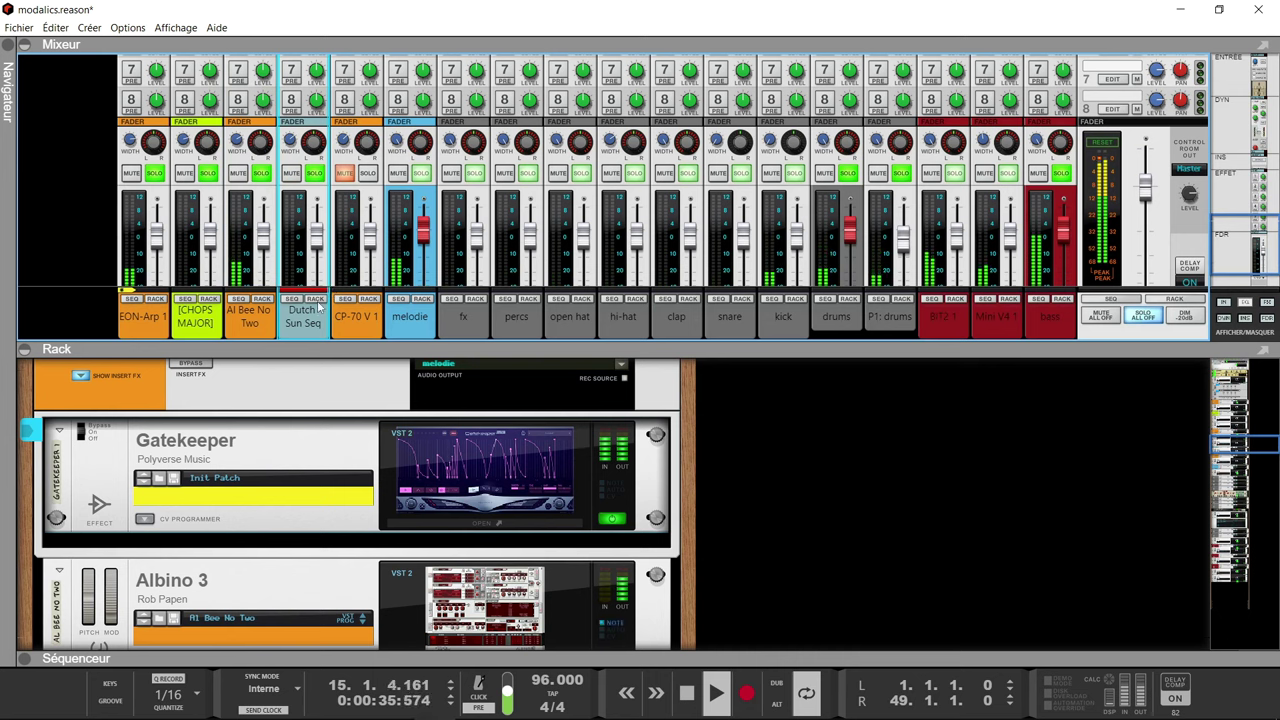
pyautogui.click(315, 298)
pyautogui.doubleClick(454, 400)
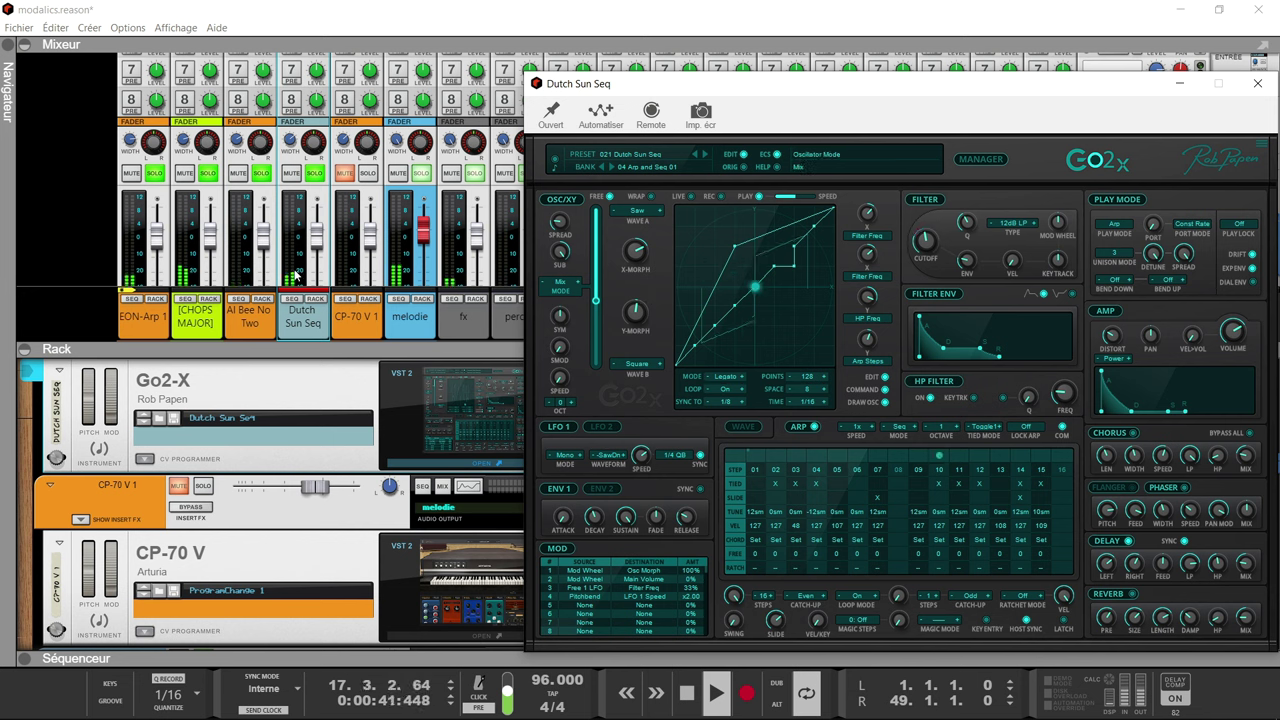
# - Take the Al Bee No Two, [CHOPS MAJOR] and EON-Arp 1 channels out of solo
pyautogui.click(261, 173)
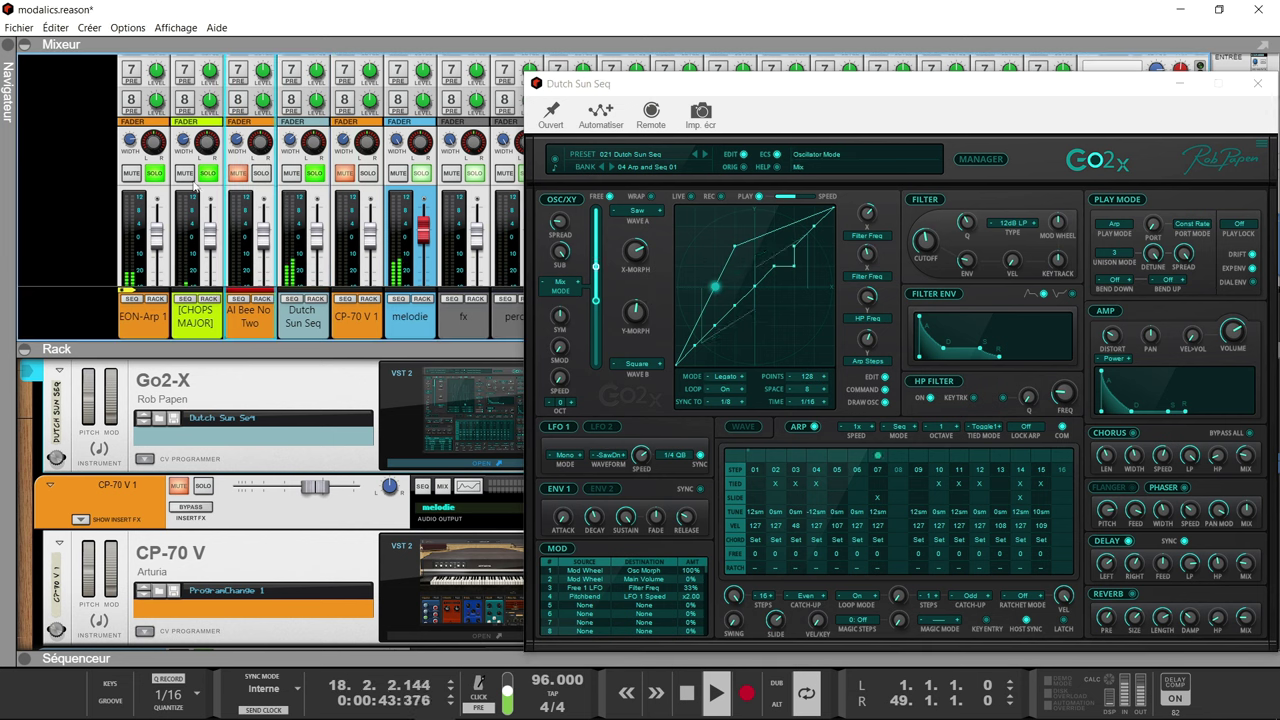
pyautogui.click(207, 173)
pyautogui.click(154, 174)
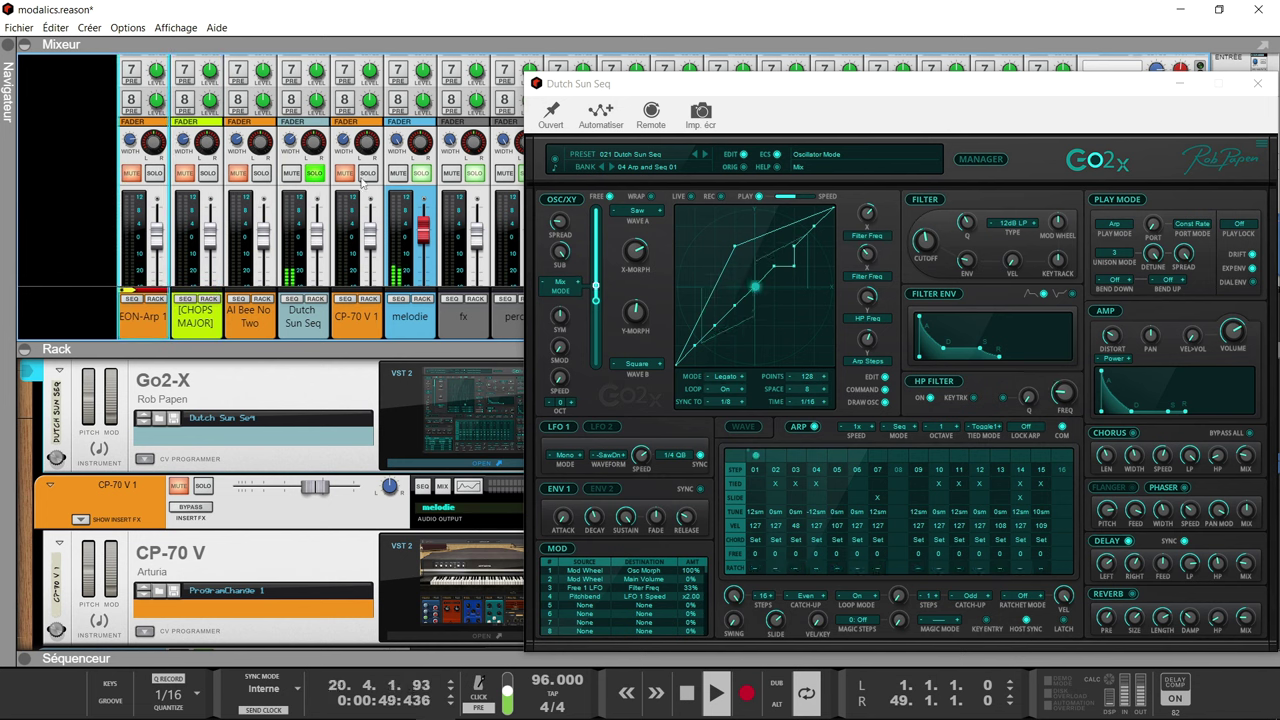
# - Switch the solo from Dutch Sun Seq to the CP-70 V 1 channel and show the Arturia CP-70 V piano in its plugin window
pyautogui.click(367, 173)
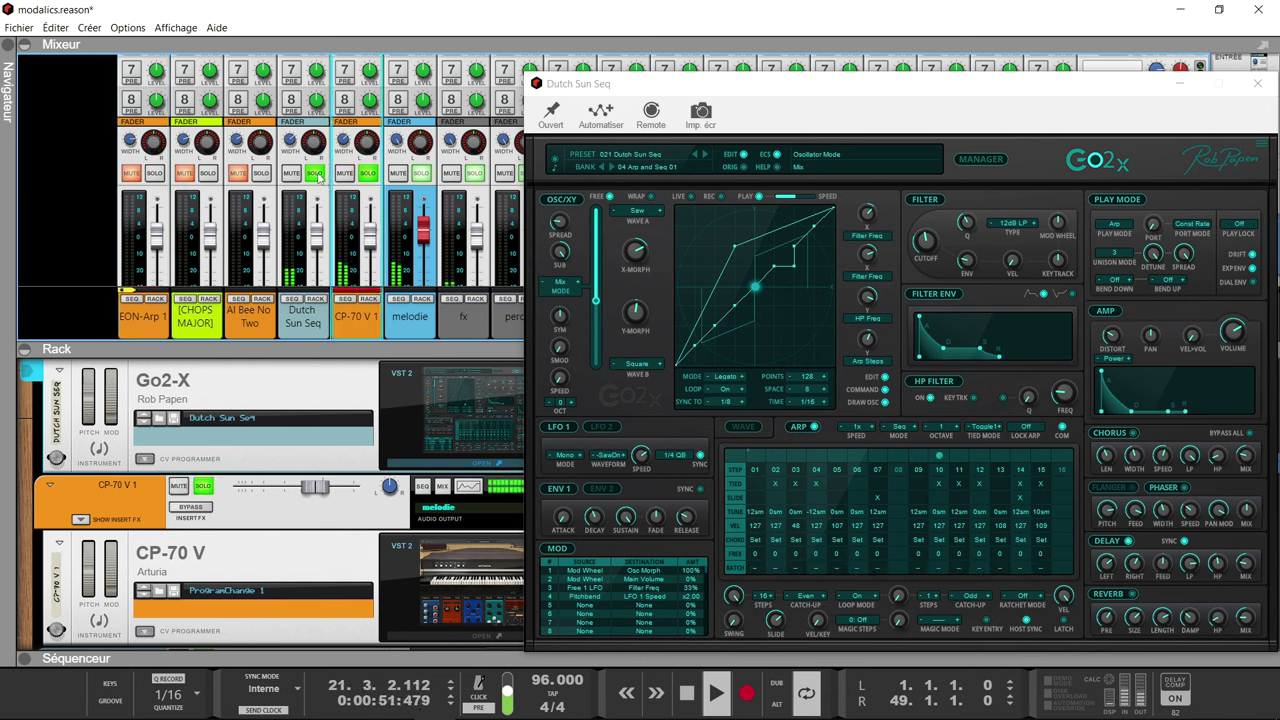
pyautogui.click(316, 175)
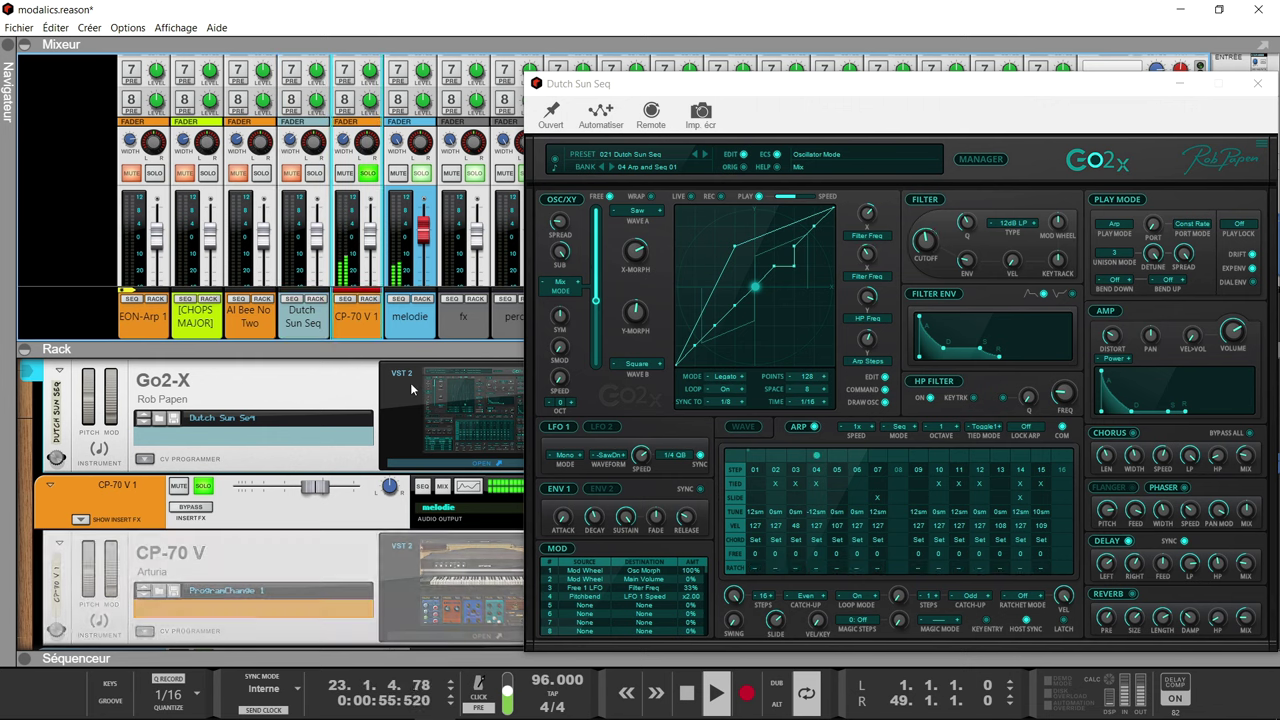
pyautogui.click(406, 555)
pyautogui.click(406, 551)
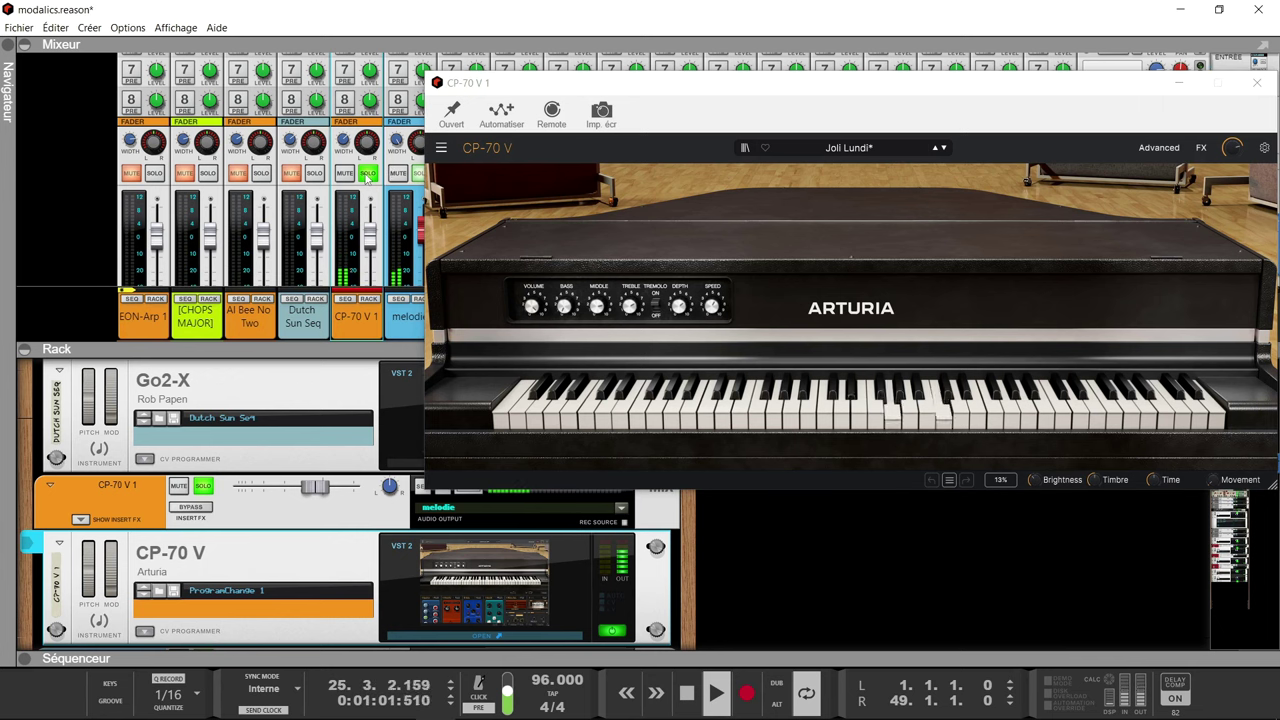
# - Close the CP-70 V window and turn off solo on all mixer channels
pyautogui.click(369, 175)
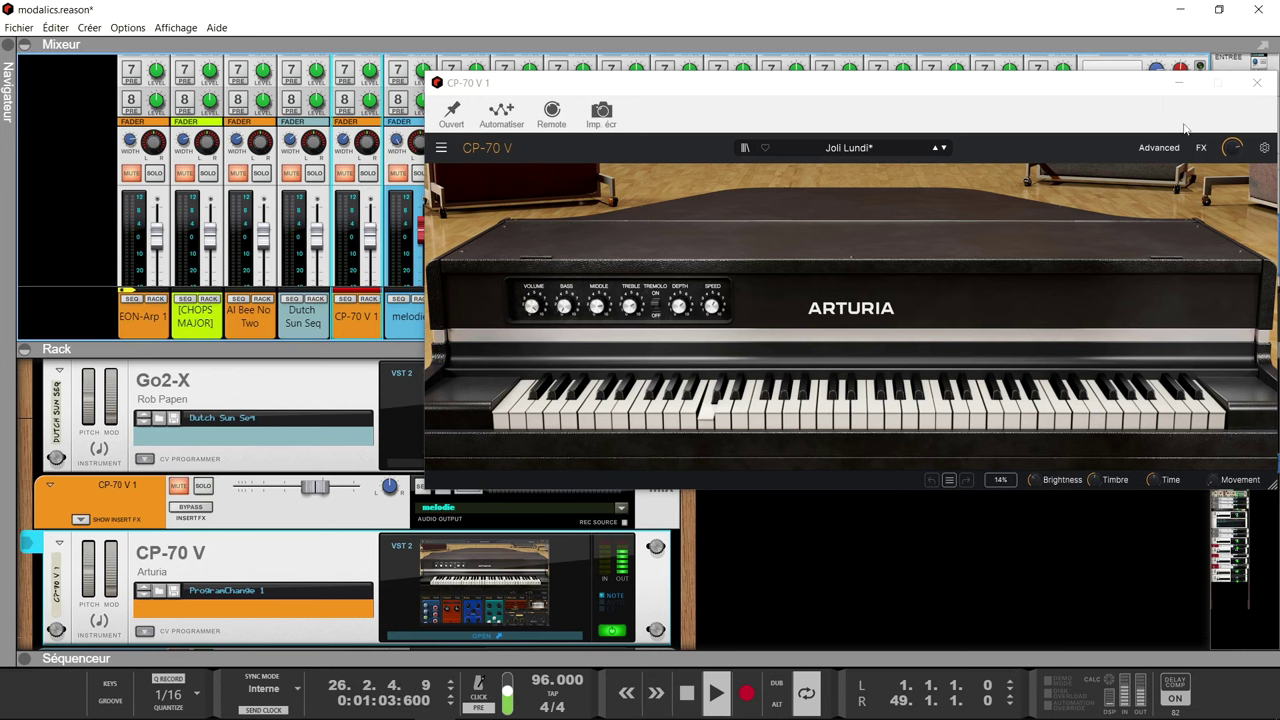
pyautogui.click(1257, 82)
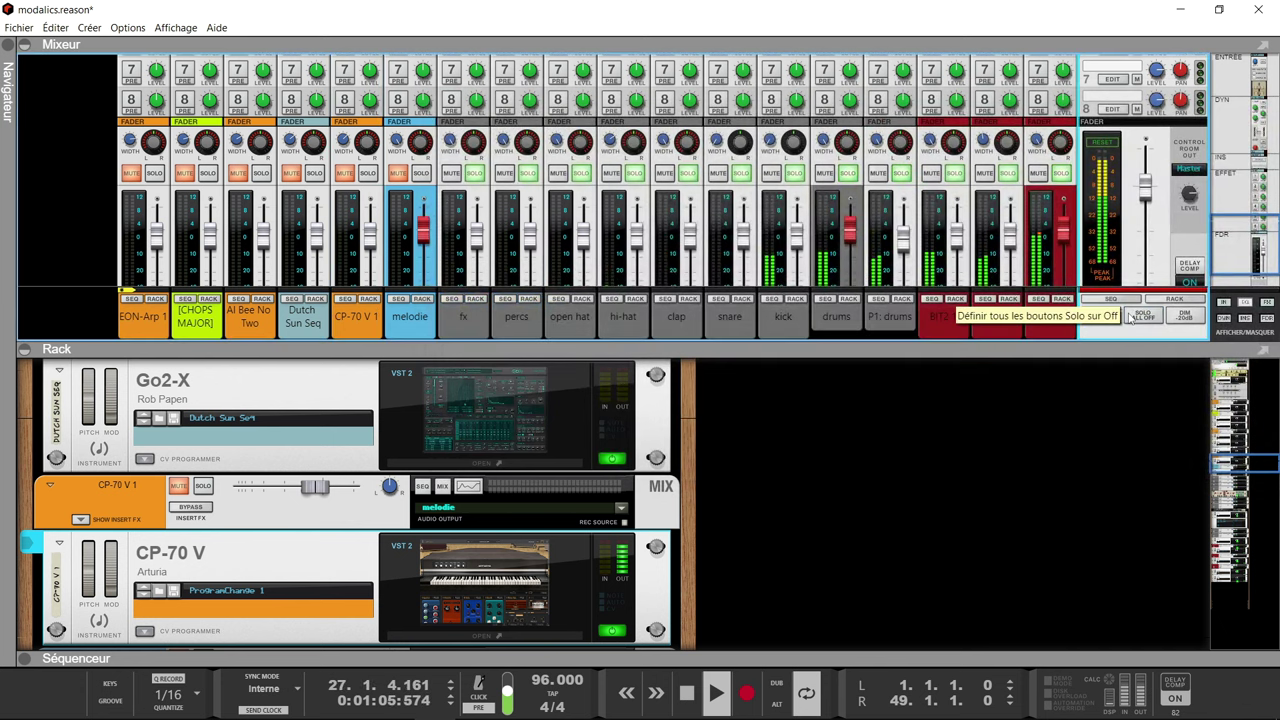
pyautogui.click(1132, 318)
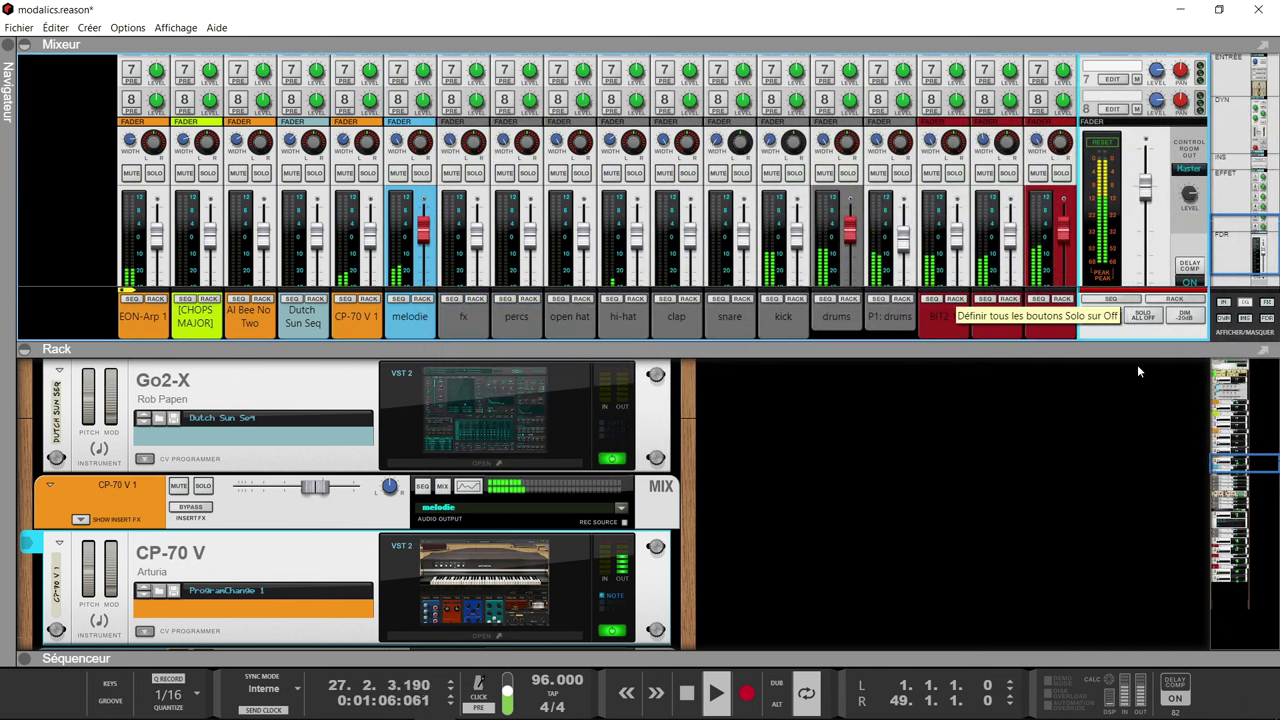
pyautogui.rightClick(988, 443)
pyautogui.click(913, 422)
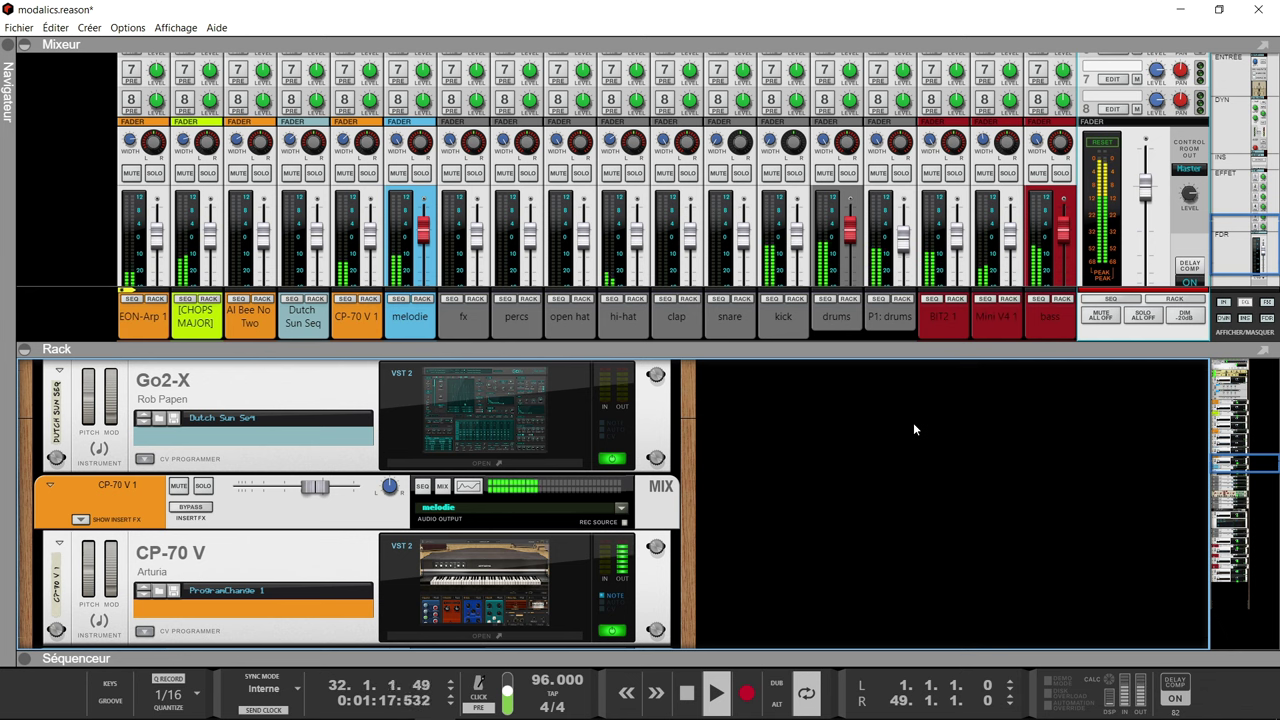
# - Inspect the LRA and Stereo Field meters of the LEVELS plugin in the Master Section inserts, leaving its window closed
pyautogui.scroll(10, 860, 448)
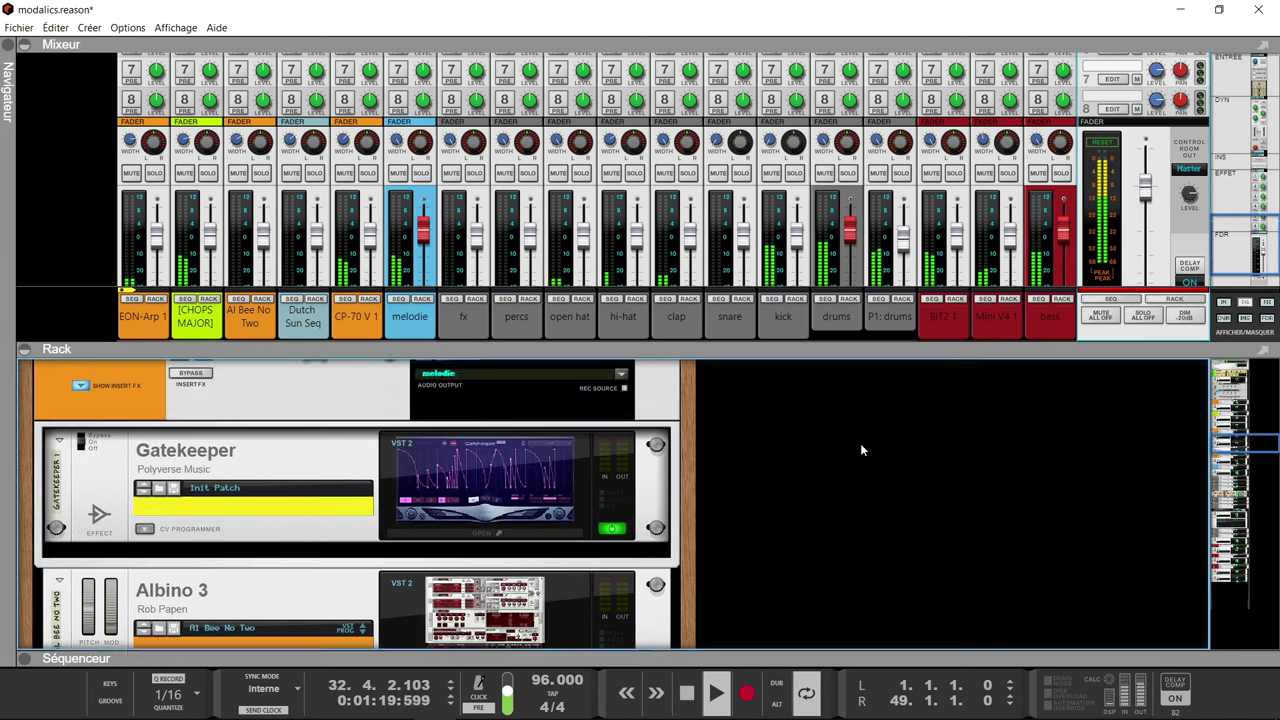
pyautogui.scroll(10, 861, 450)
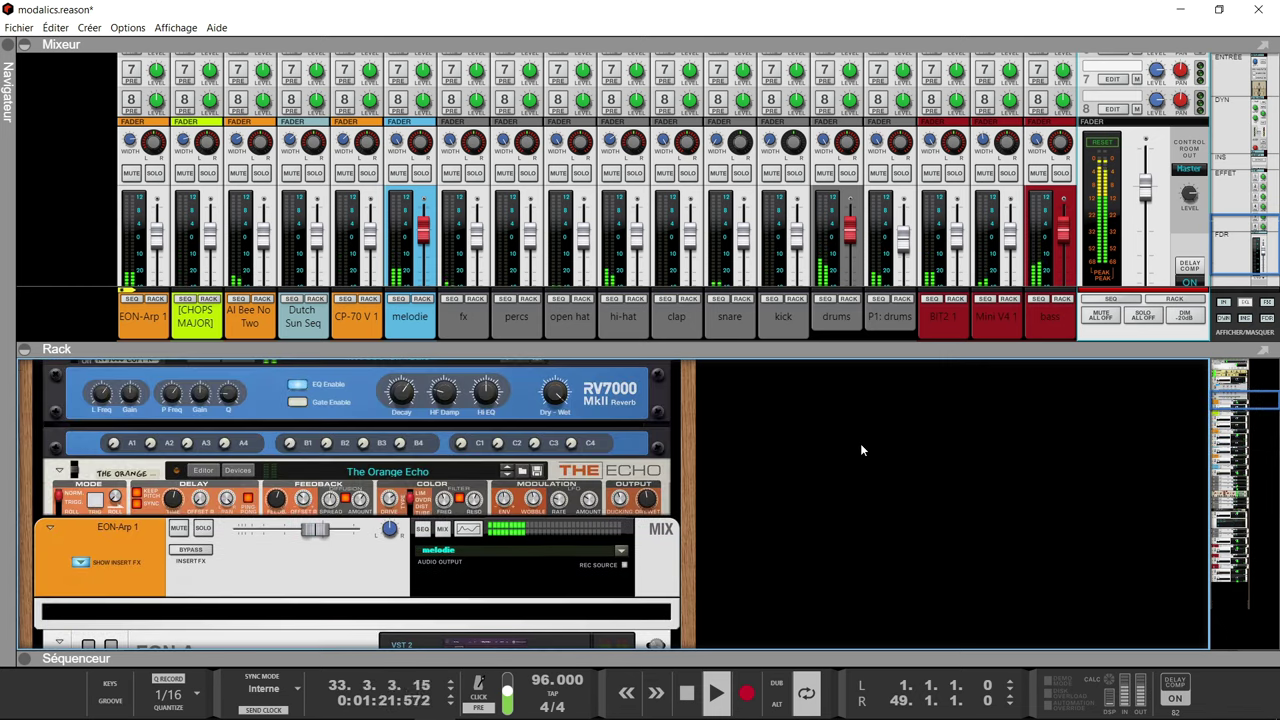
pyautogui.scroll(5, 860, 450)
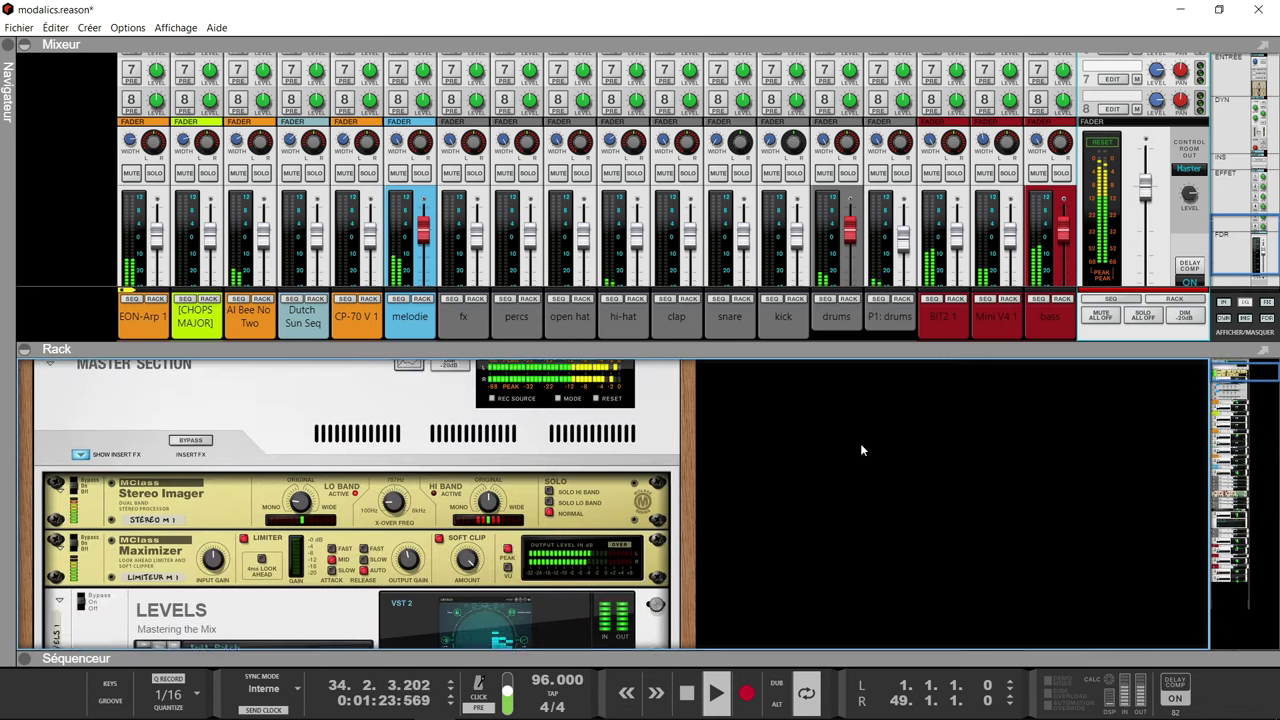
pyautogui.scroll(-1, 860, 450)
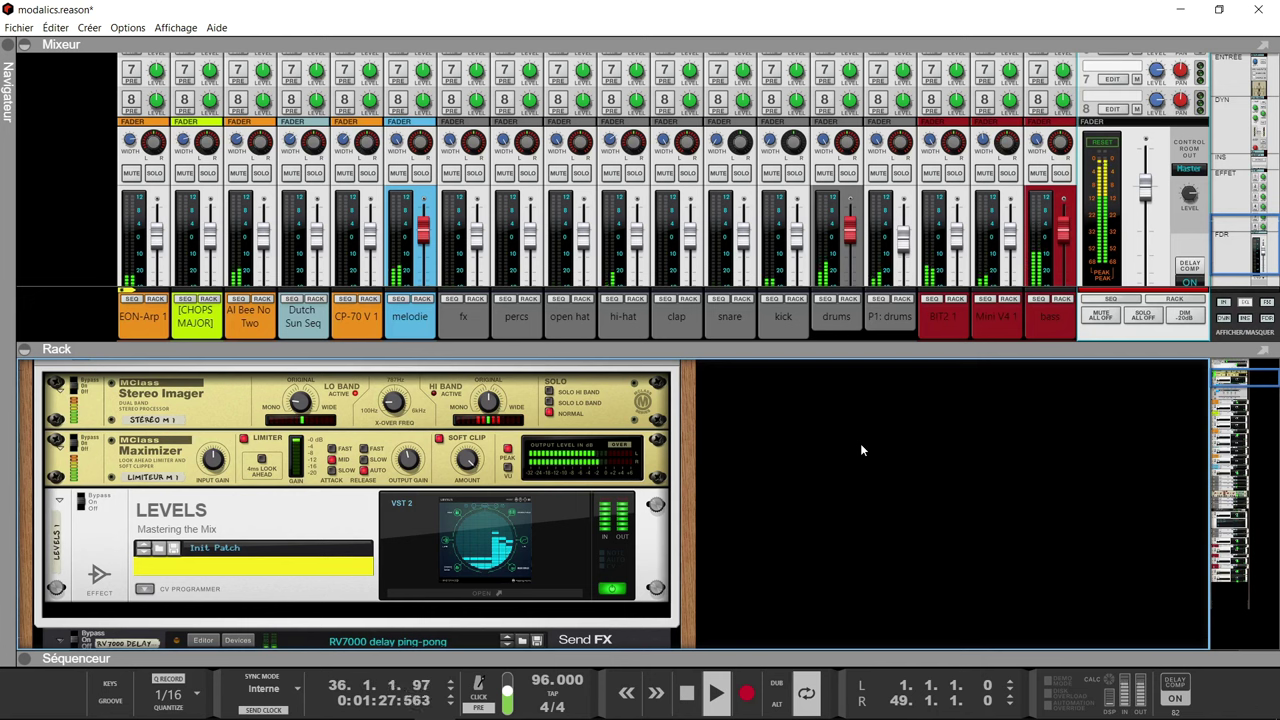
pyautogui.click(485, 593)
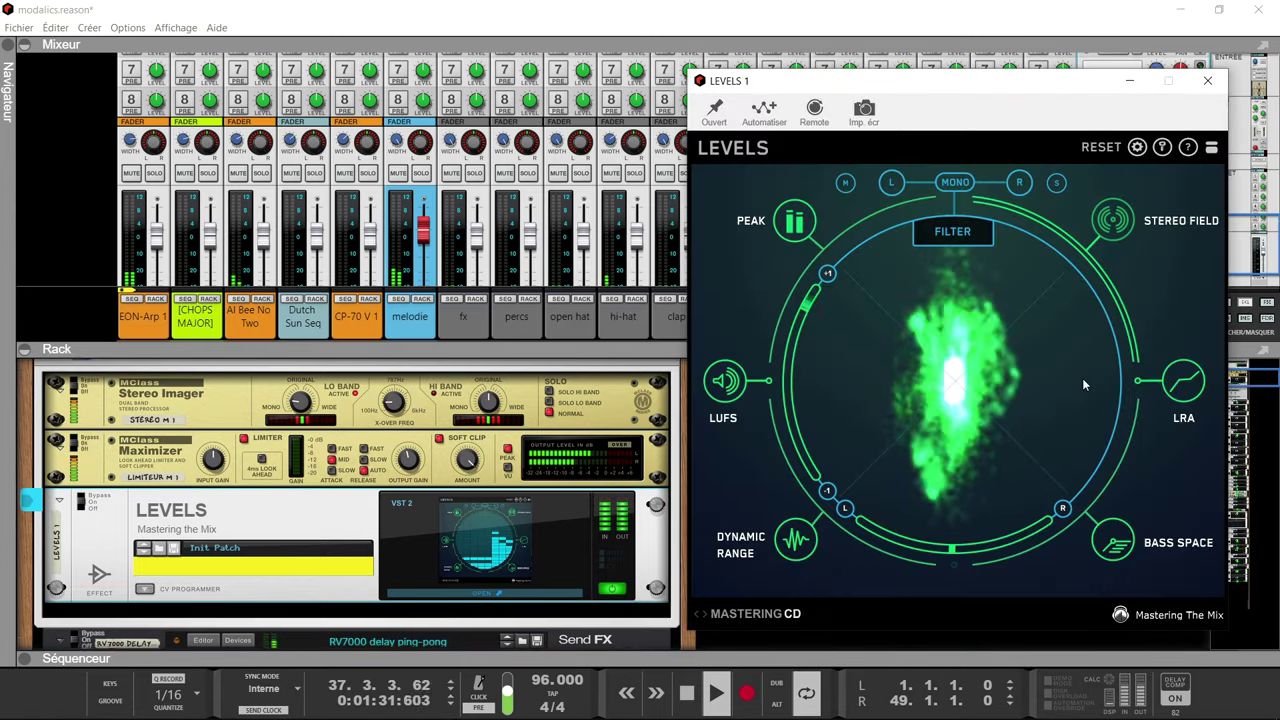
pyautogui.click(1190, 378)
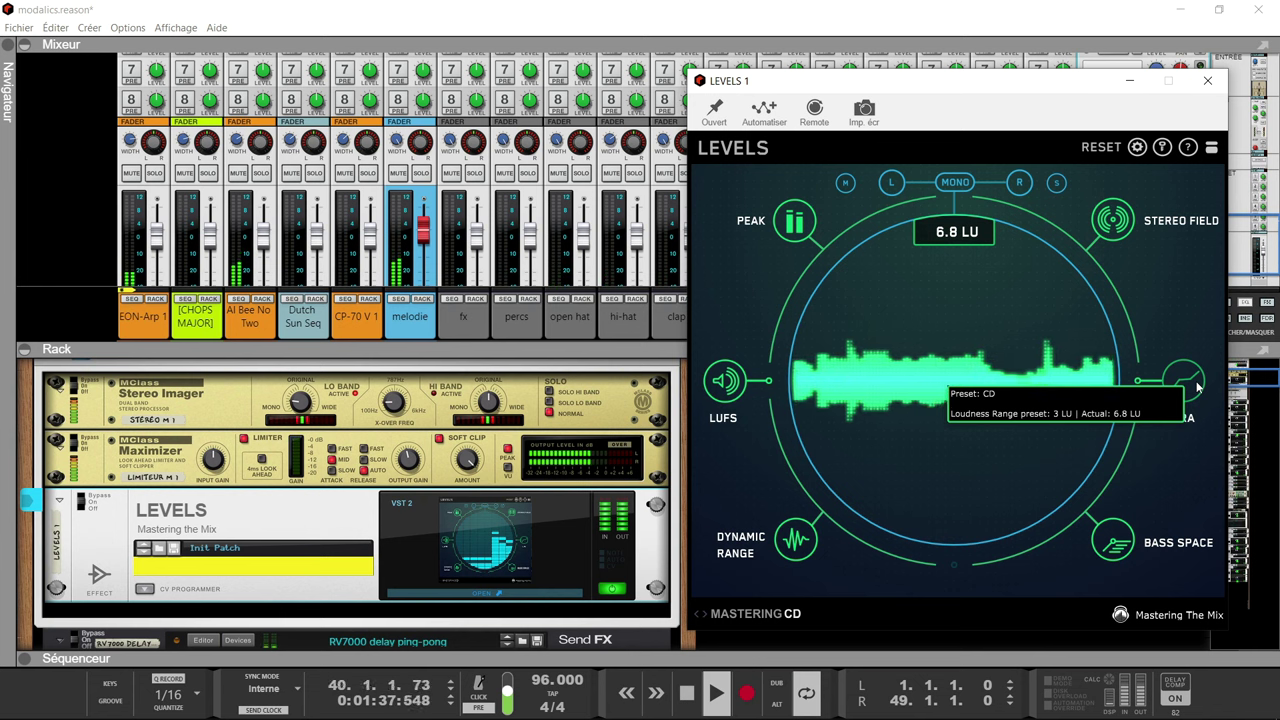
pyautogui.click(1118, 236)
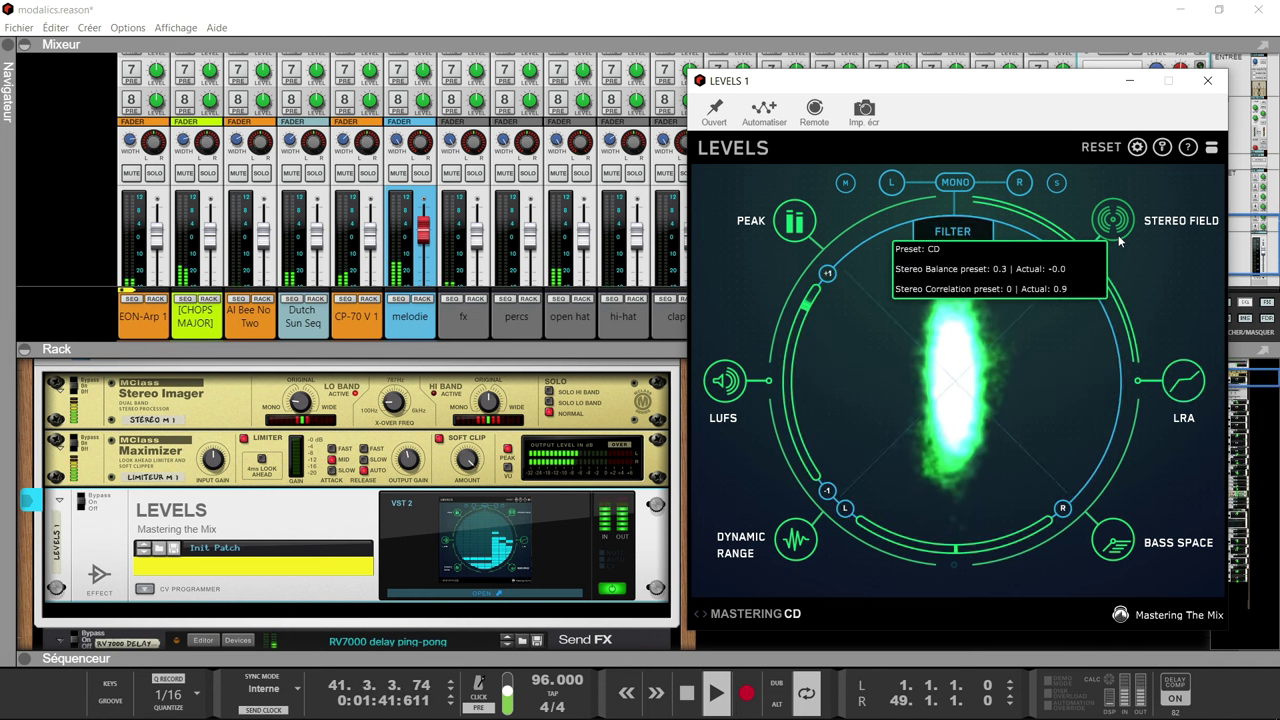
pyautogui.click(1208, 82)
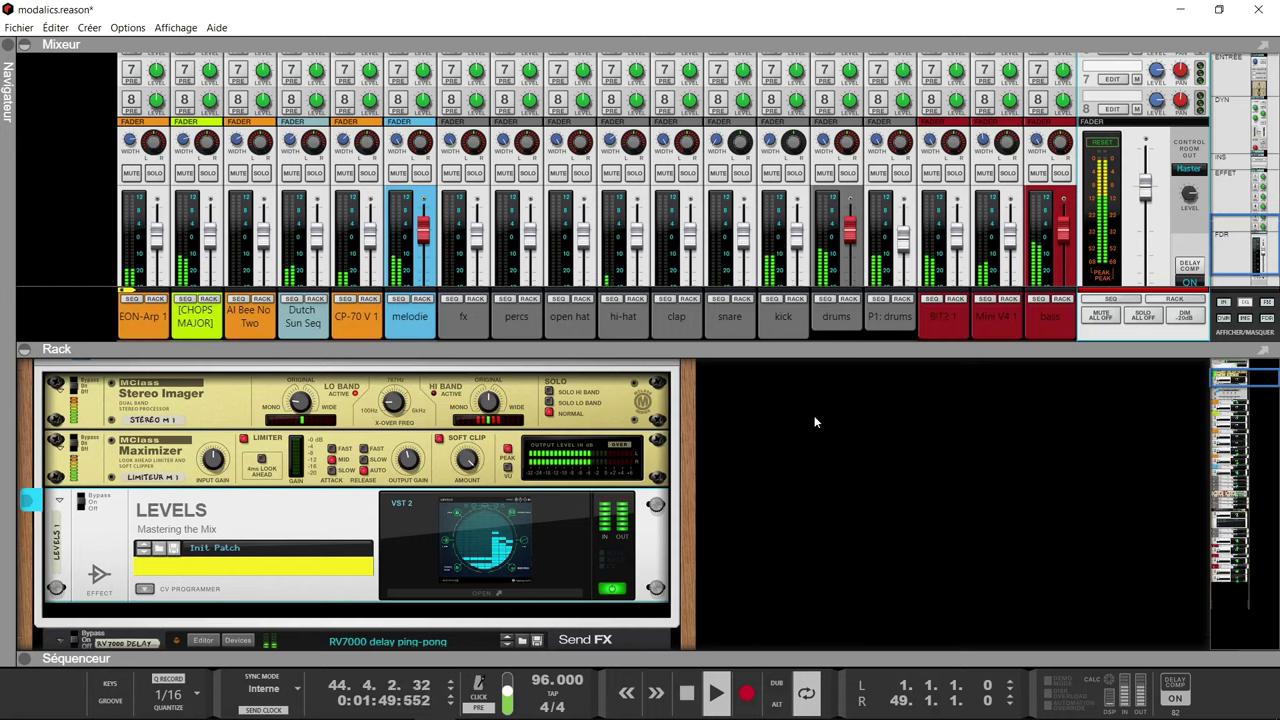
# - Hide the mixer's Send and Dynamics sections and show the sequencer below the mixer
pyautogui.press('F7')
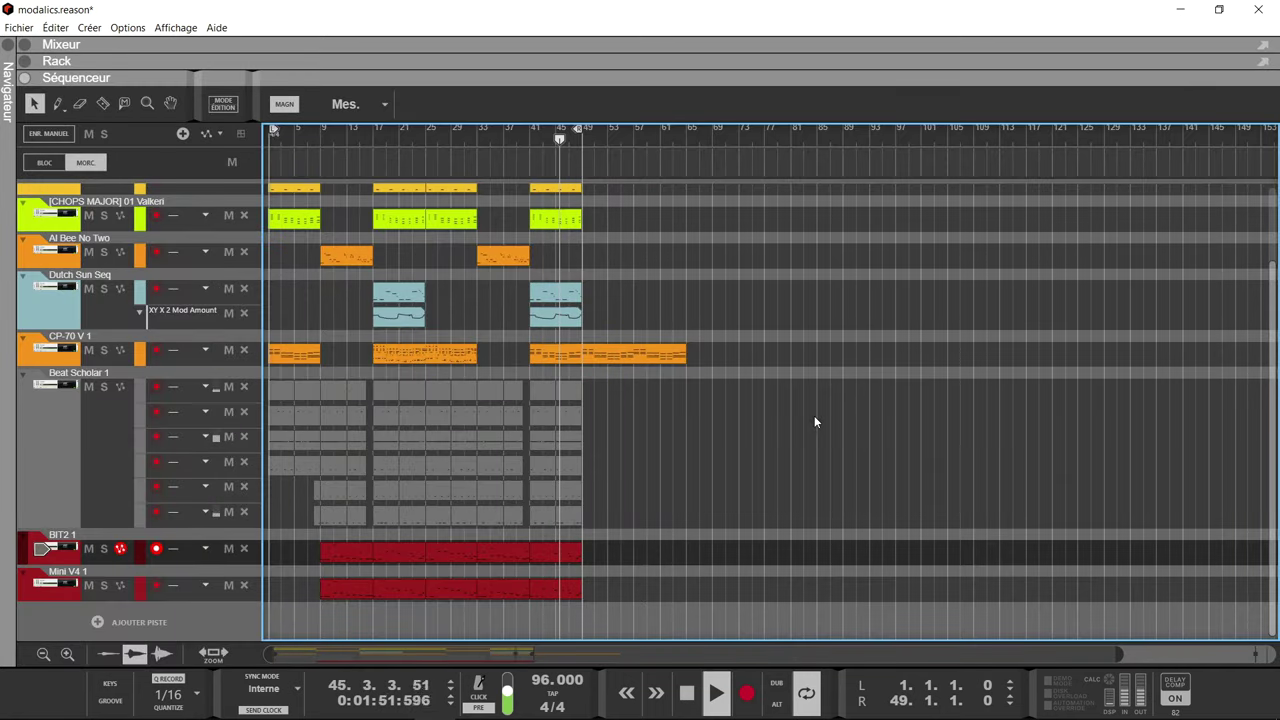
pyautogui.press('F5')
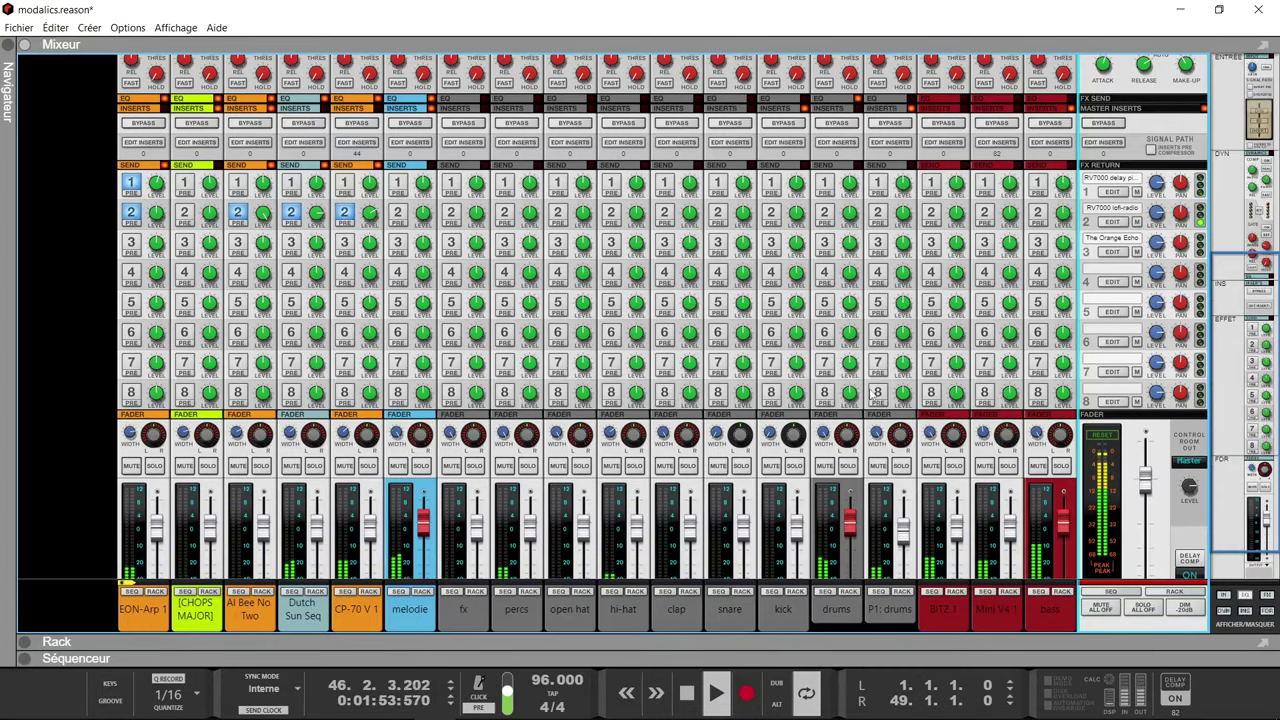
pyautogui.scroll(-2, 871, 393)
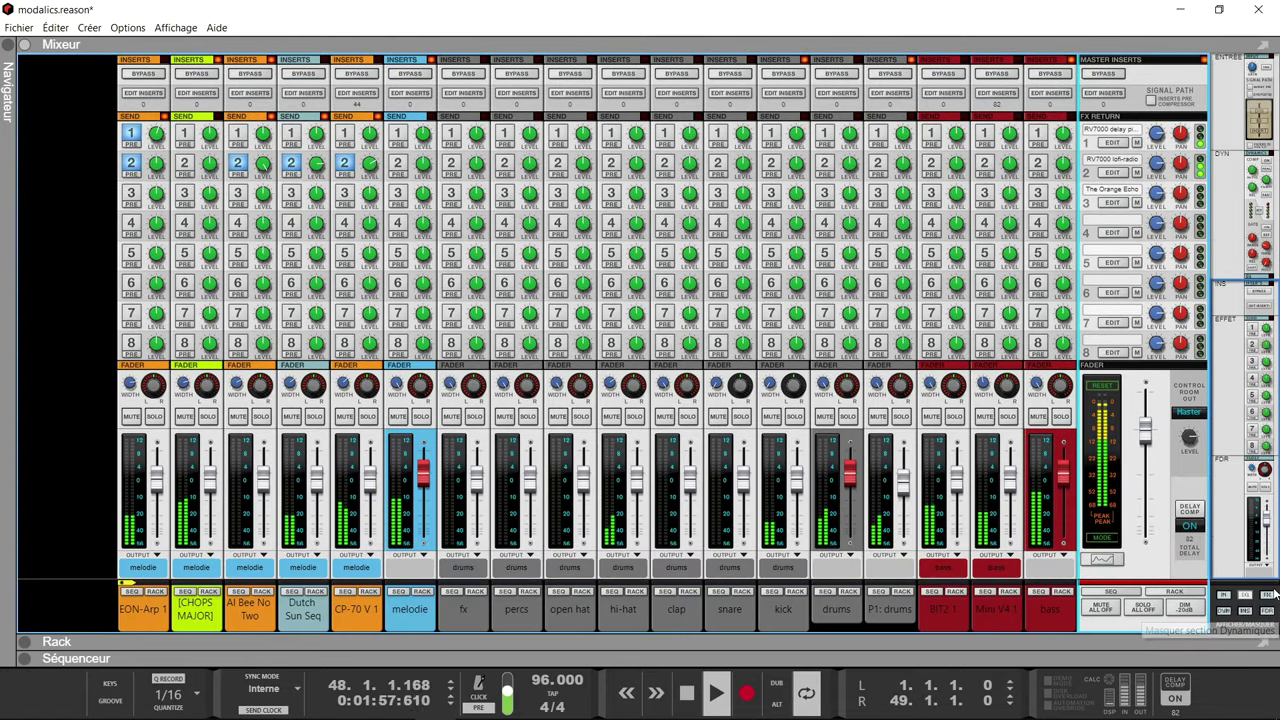
pyautogui.click(1266, 597)
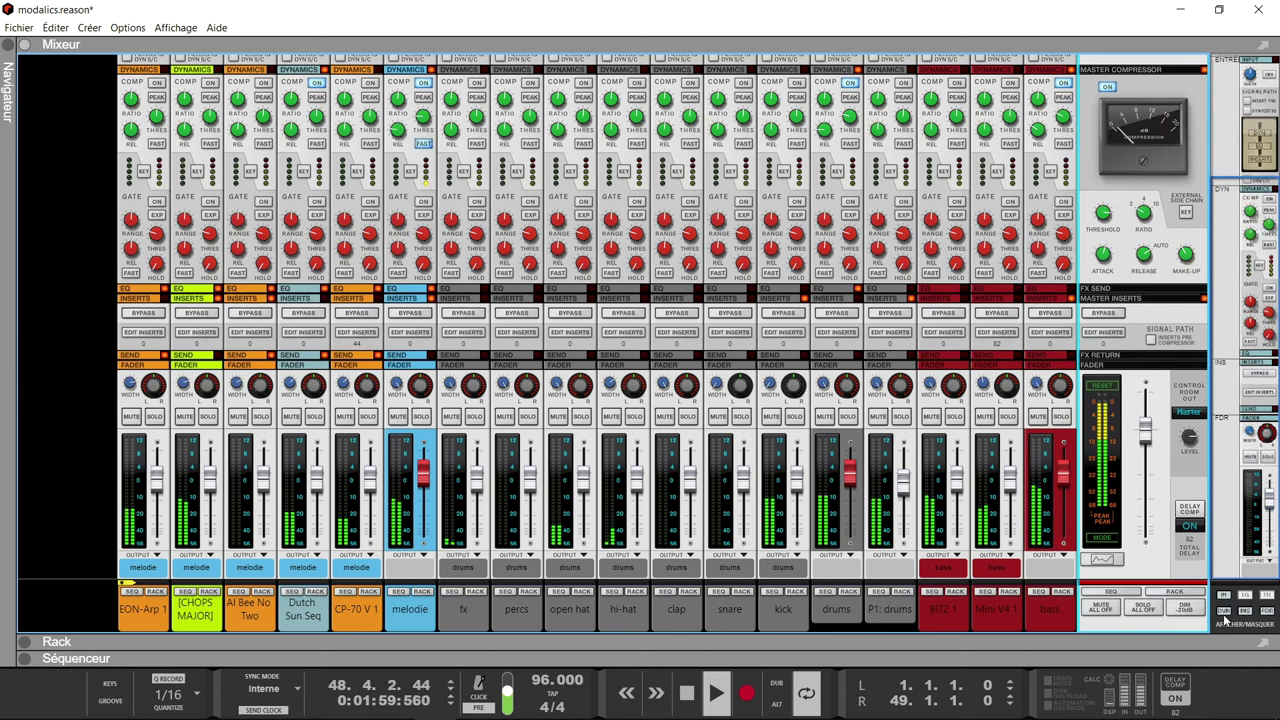
pyautogui.click(1225, 611)
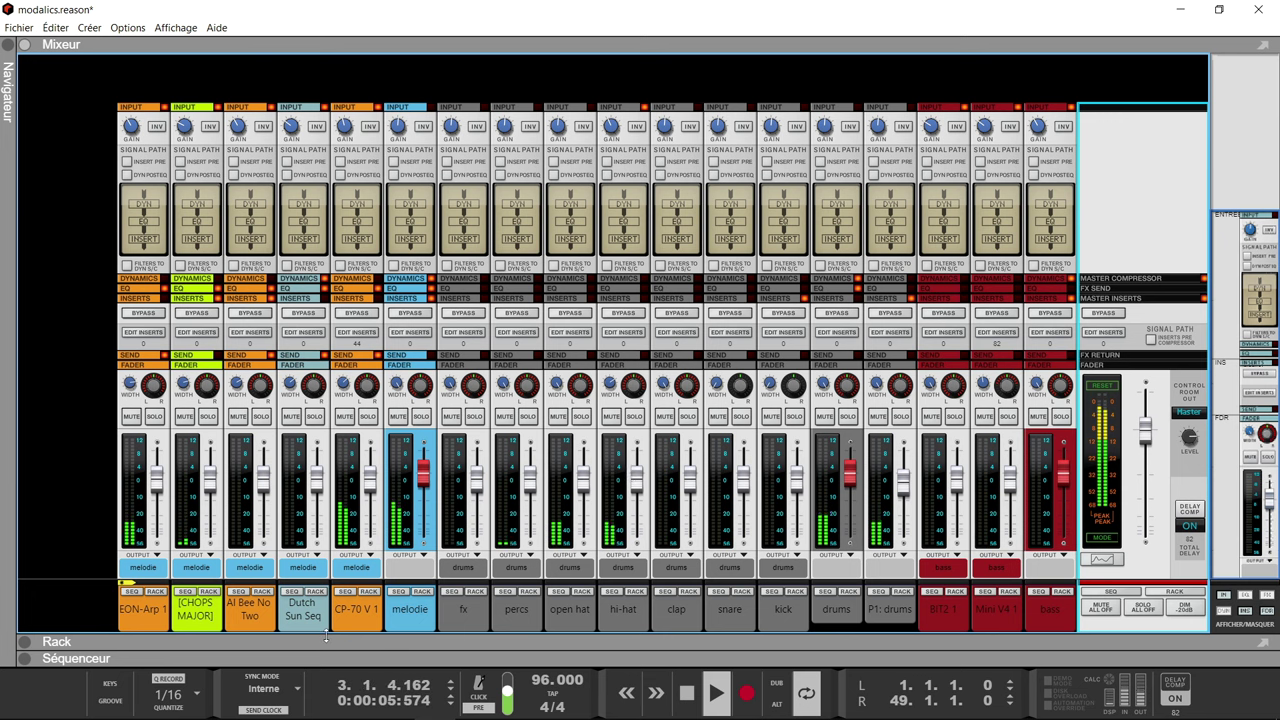
pyautogui.press('F7')
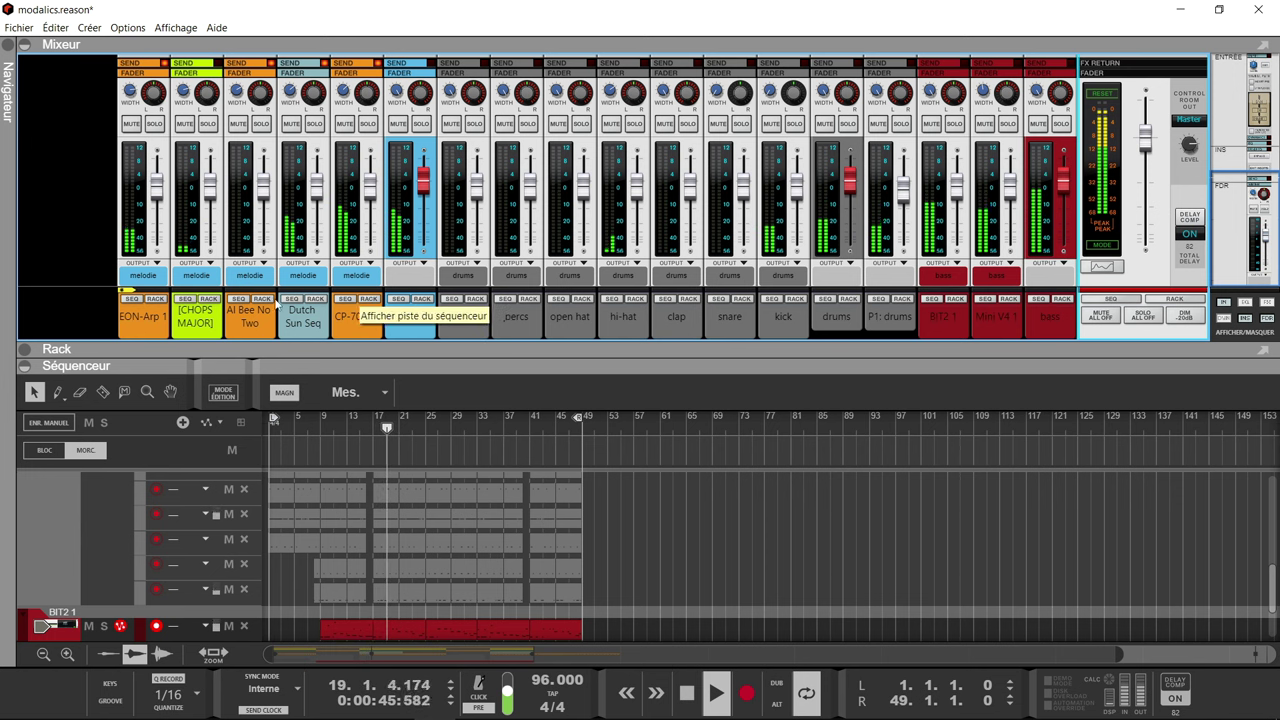
# - Solo the EON-Arp 1 channel on its own and show its EON-Arp instrument in the plugin window
pyautogui.click(156, 124)
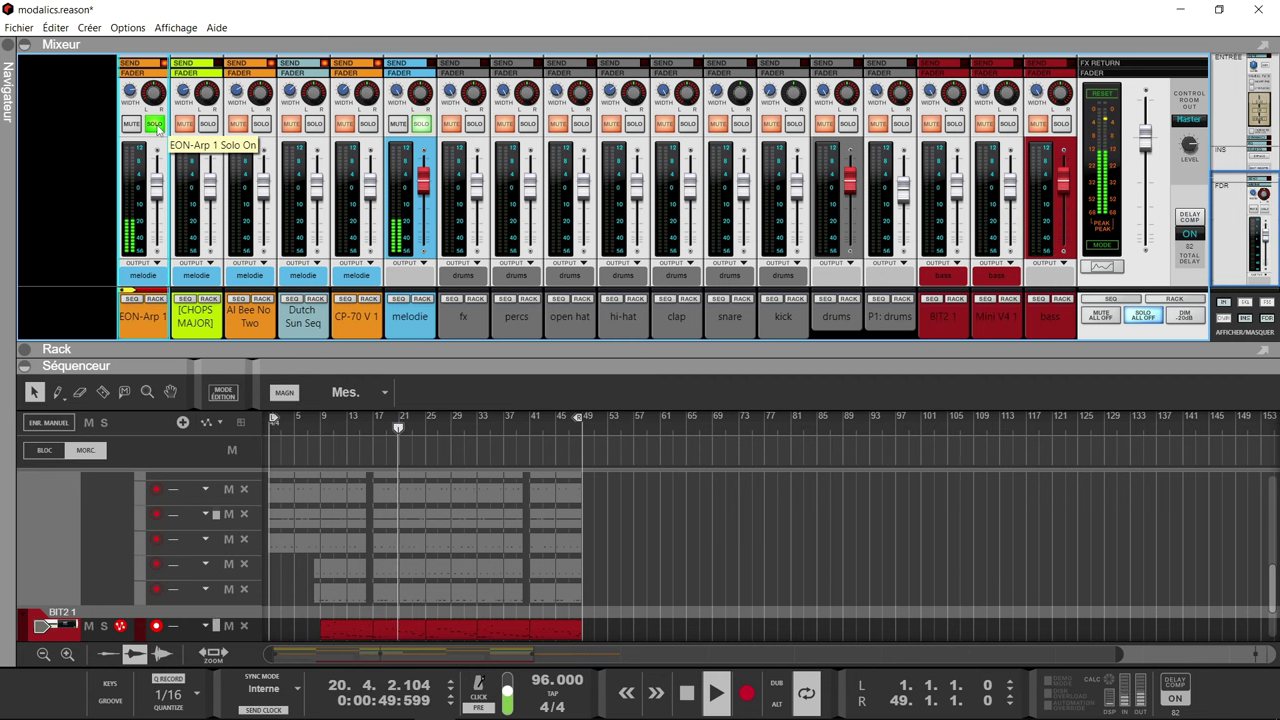
pyautogui.click(154, 299)
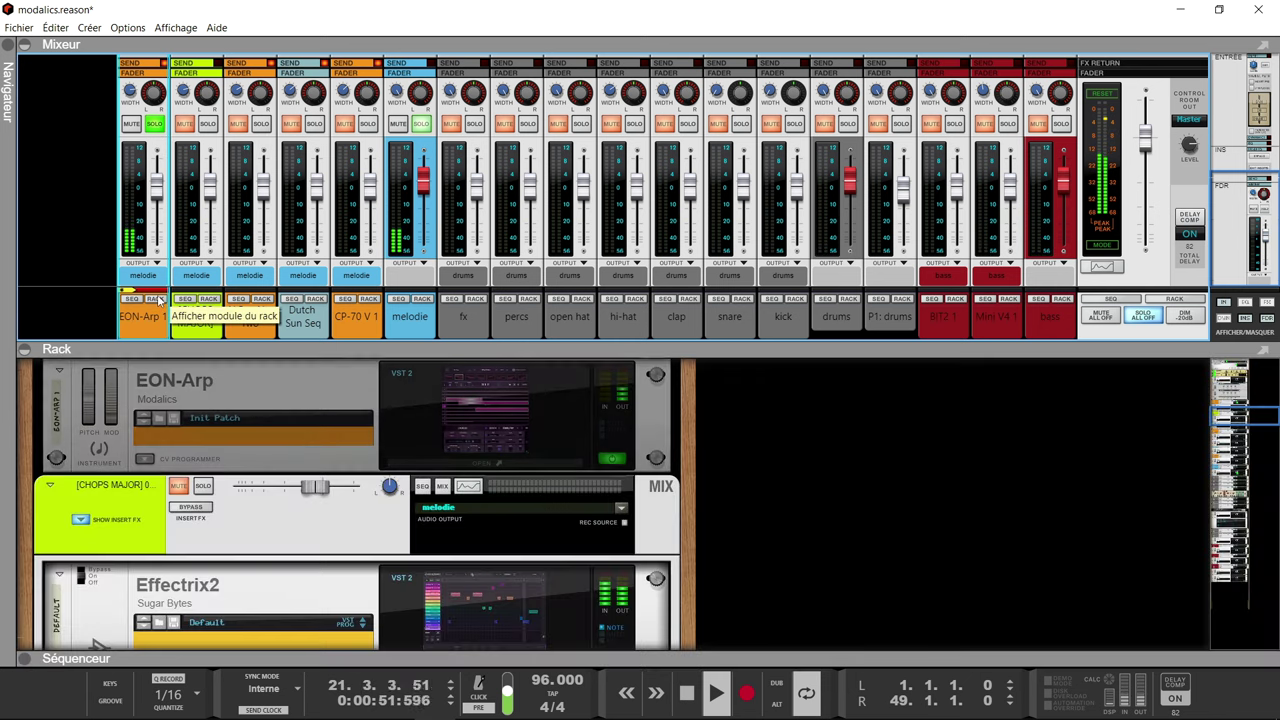
pyautogui.click(410, 414)
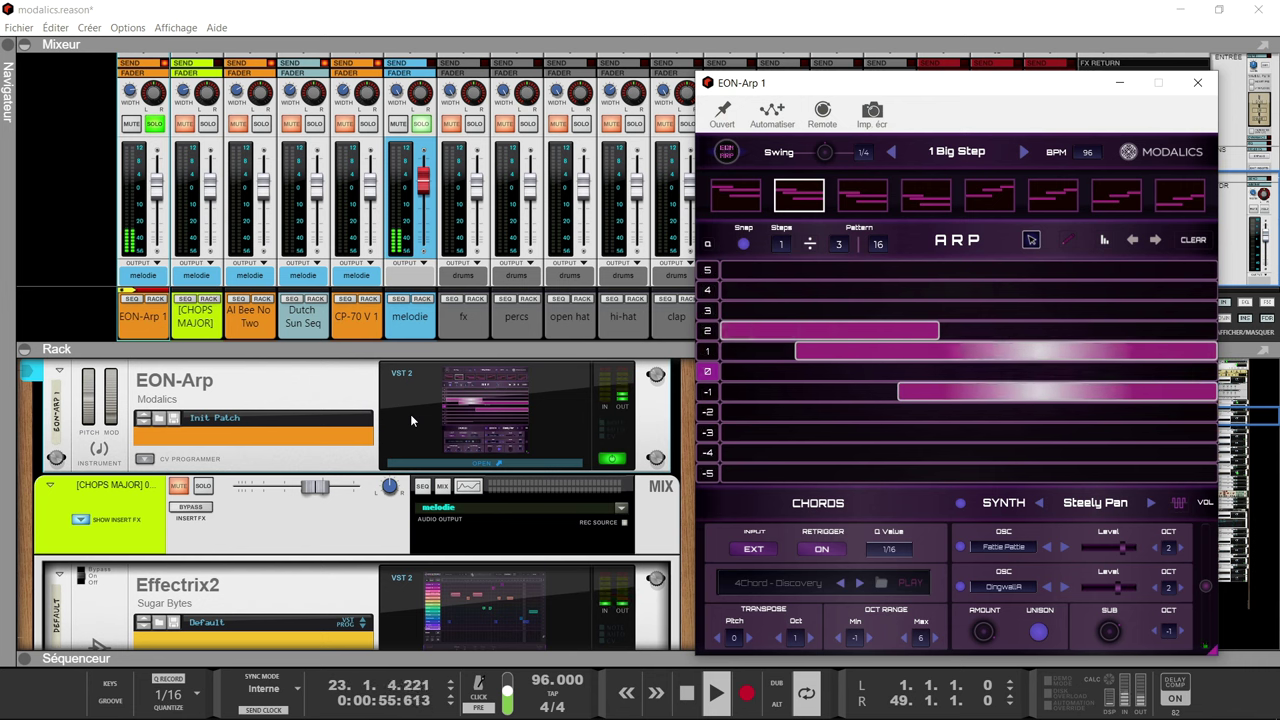
# - Take EON-Arp 1 out of solo, close its plugin window and stop playback
pyautogui.click(154, 123)
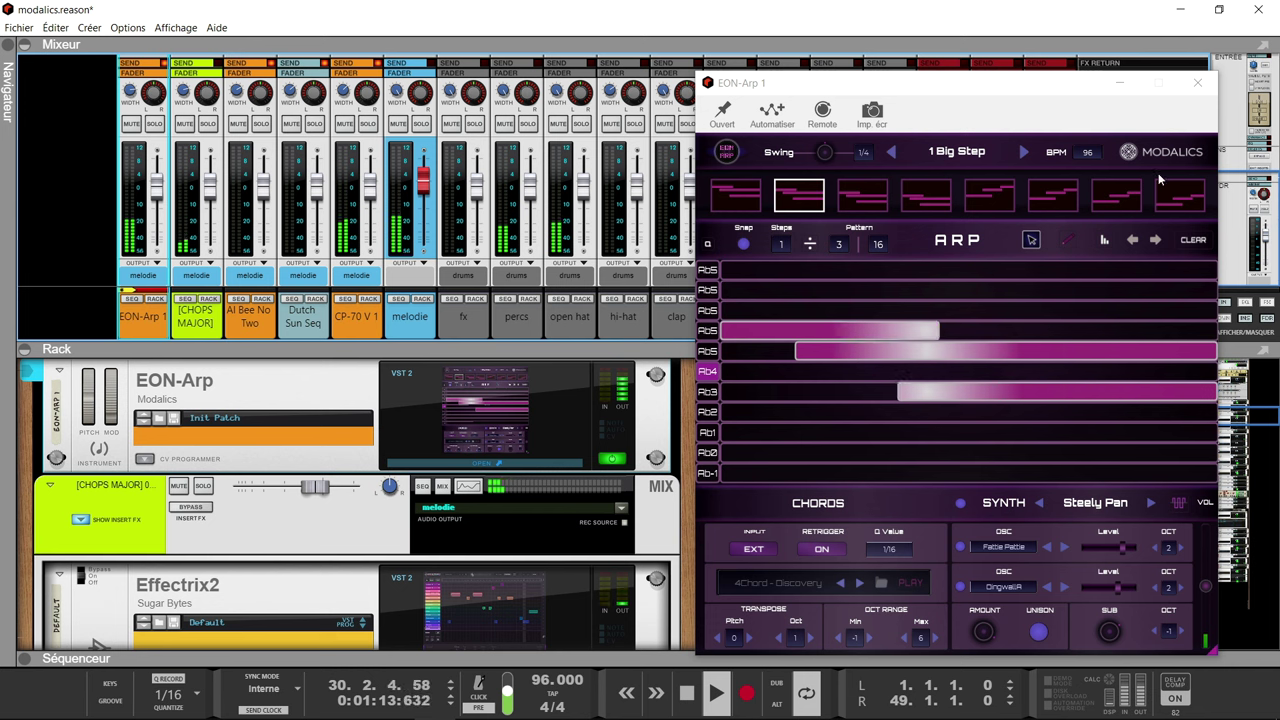
pyautogui.click(1204, 85)
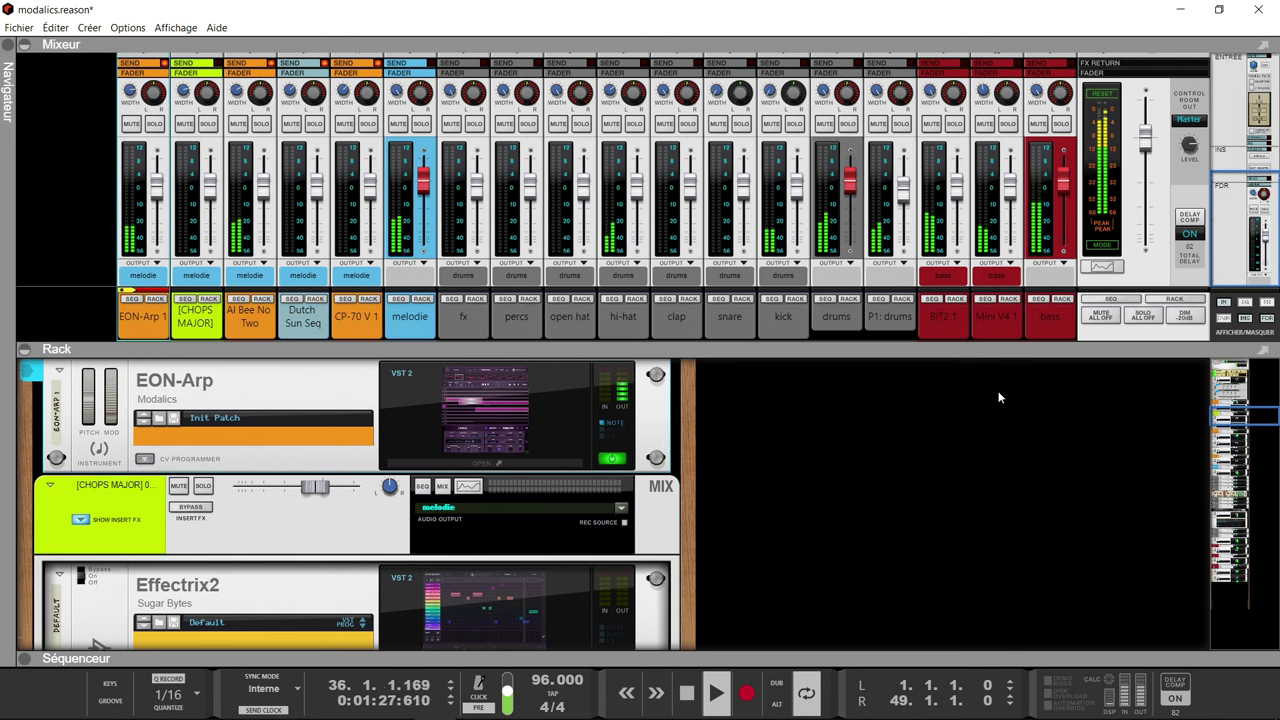
pyautogui.press('space')
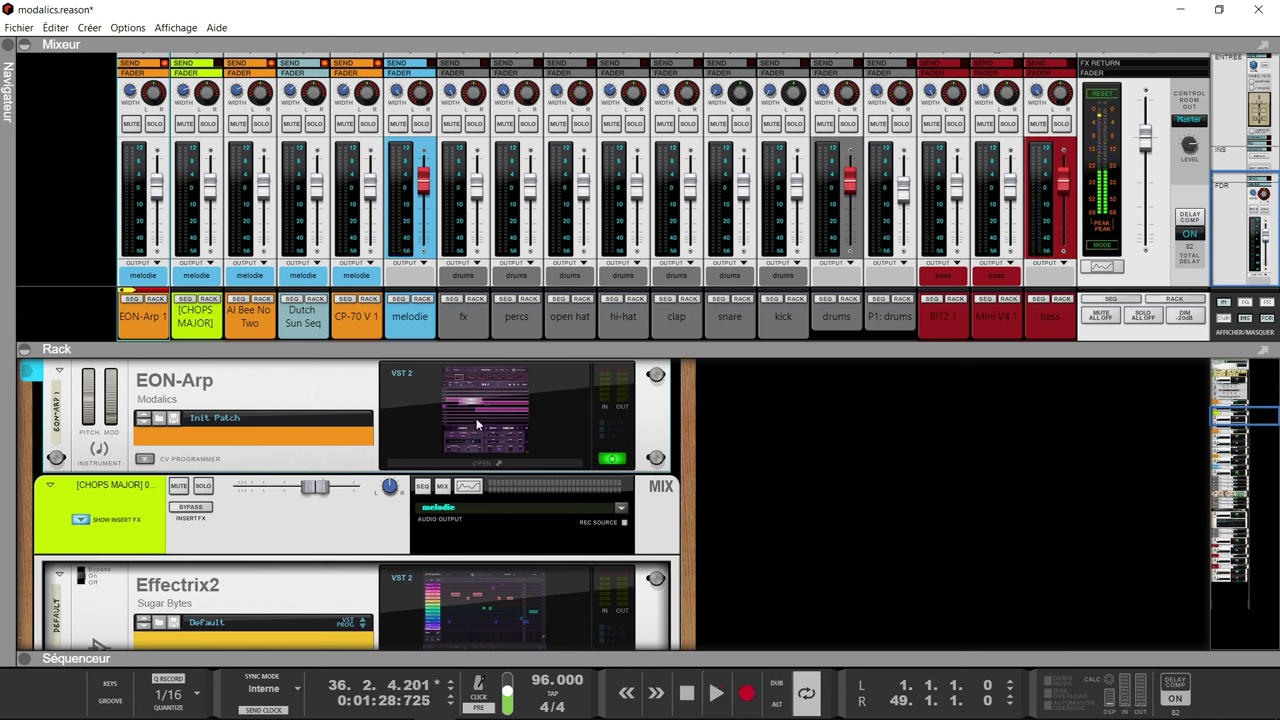
# - Locate the Beat Scholar device of the P1: drums channel in the rack and view its plugin window, leaving it closed
pyautogui.scroll(-8, 490, 390)
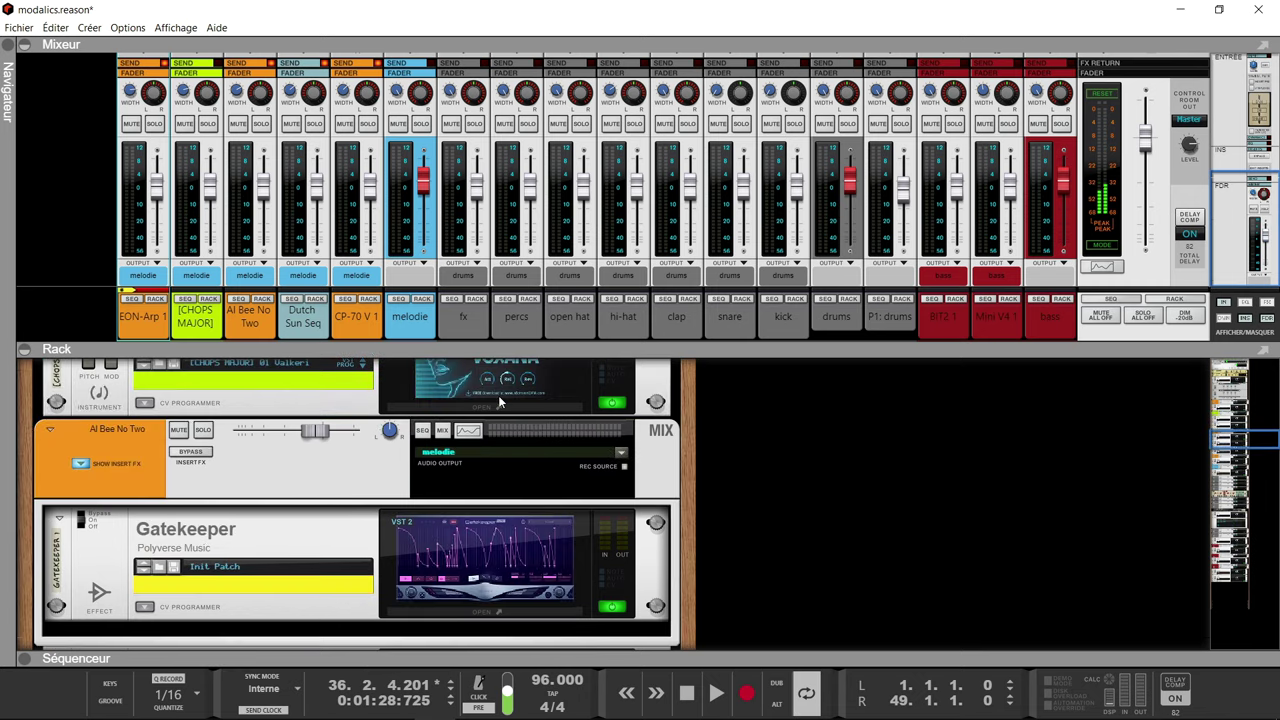
pyautogui.scroll(-10, 500, 402)
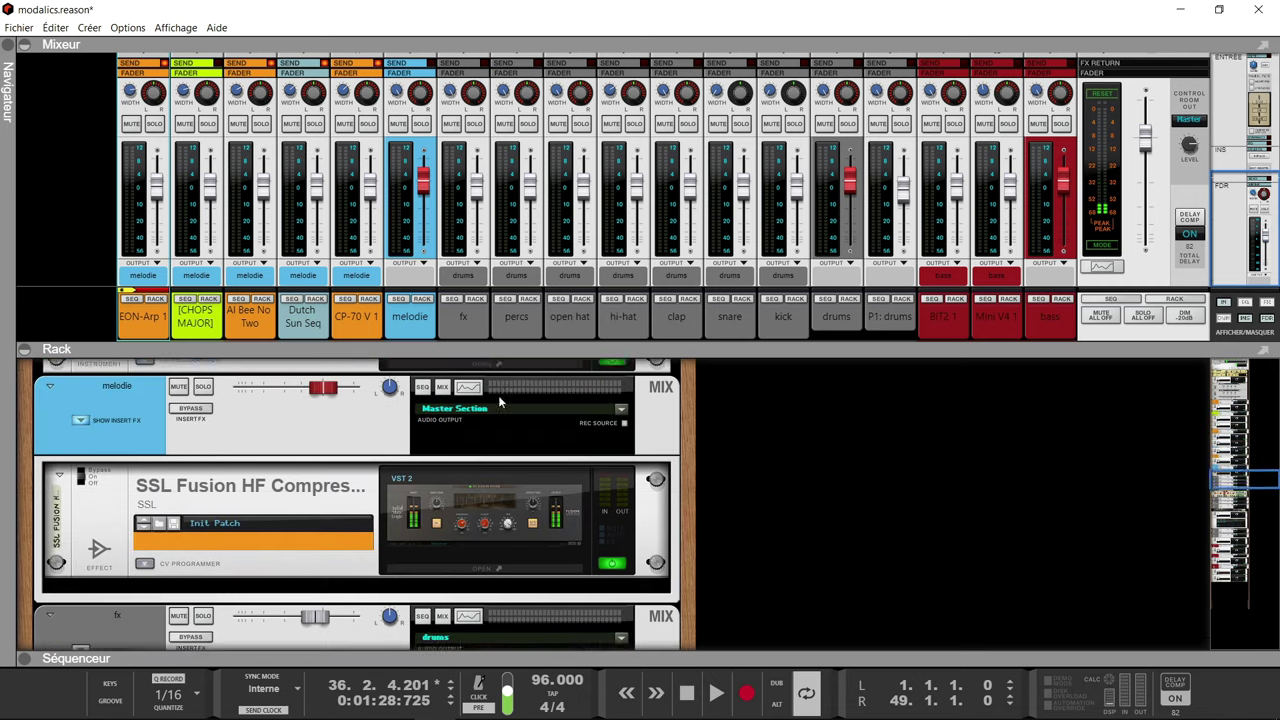
pyautogui.scroll(-3, 500, 402)
pyautogui.scroll(5, 500, 402)
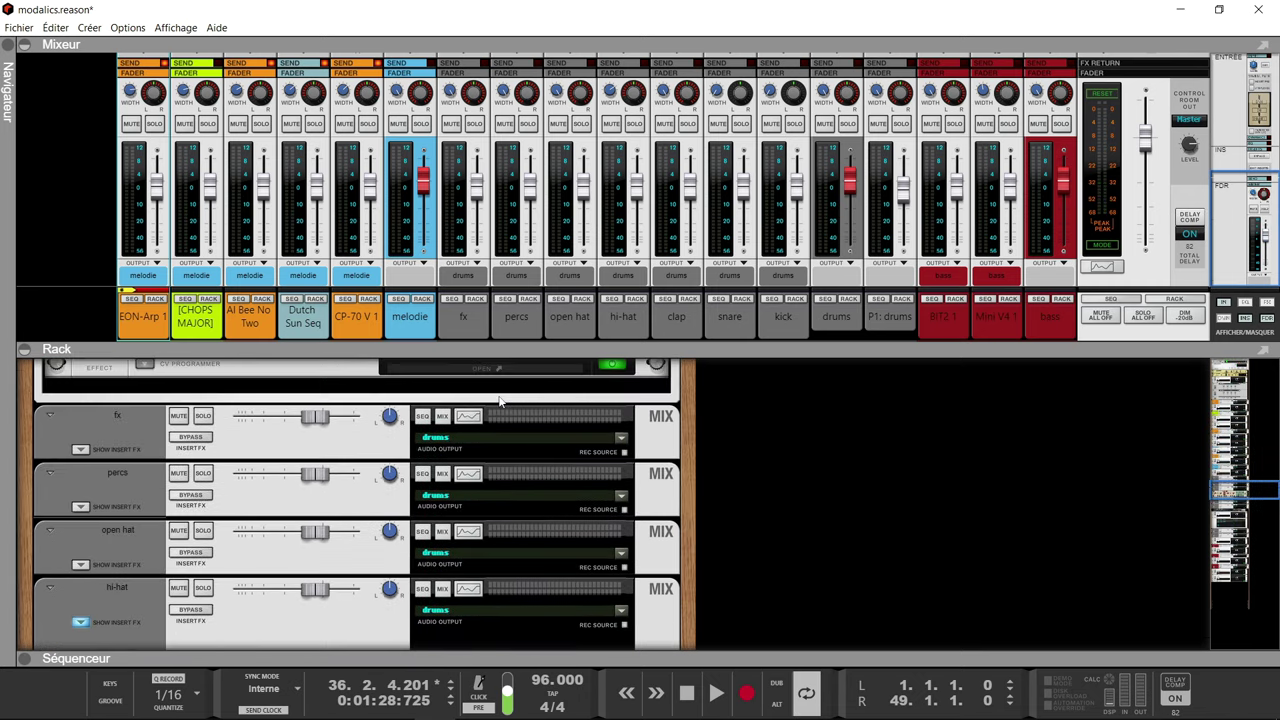
pyautogui.click(868, 312)
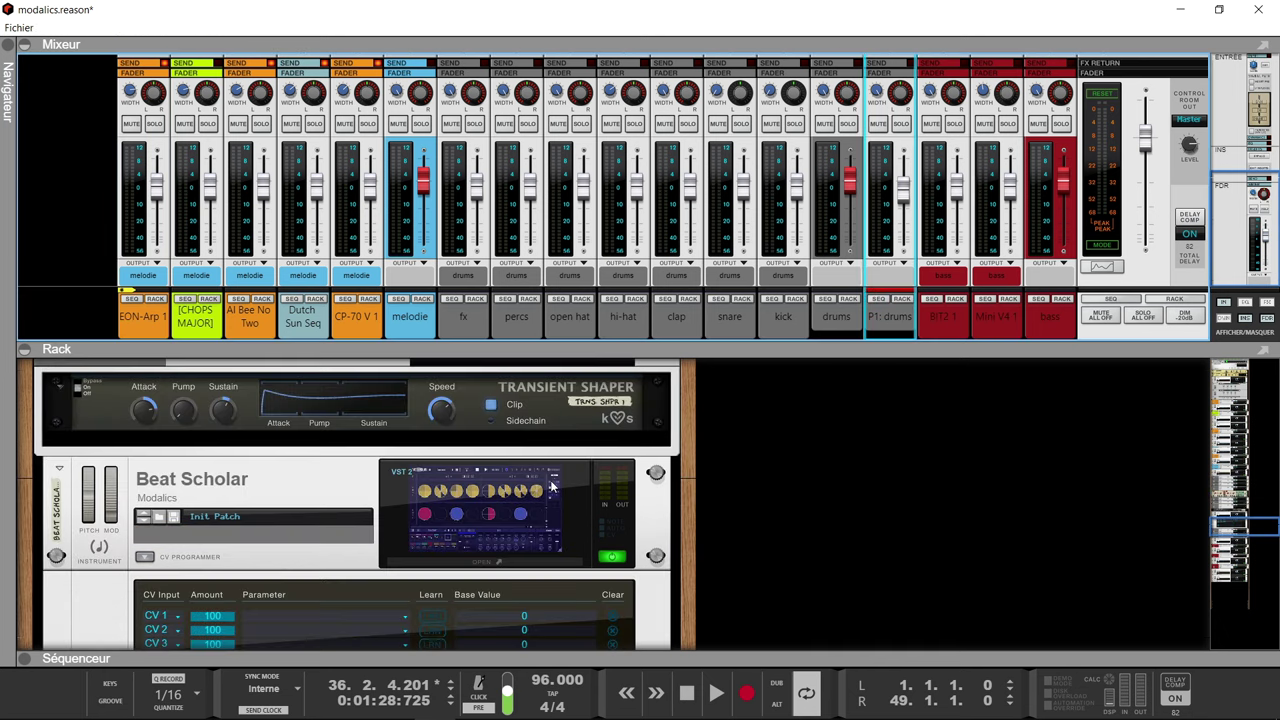
pyautogui.click(552, 486)
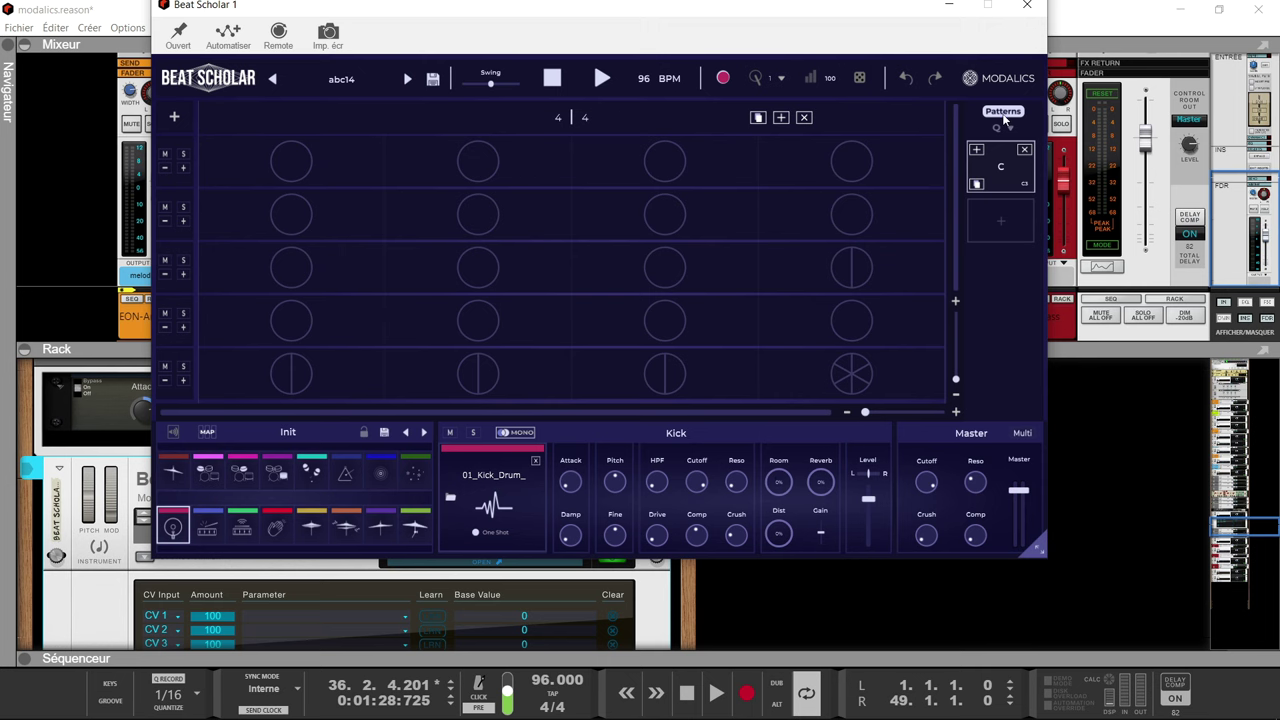
pyautogui.click(1027, 9)
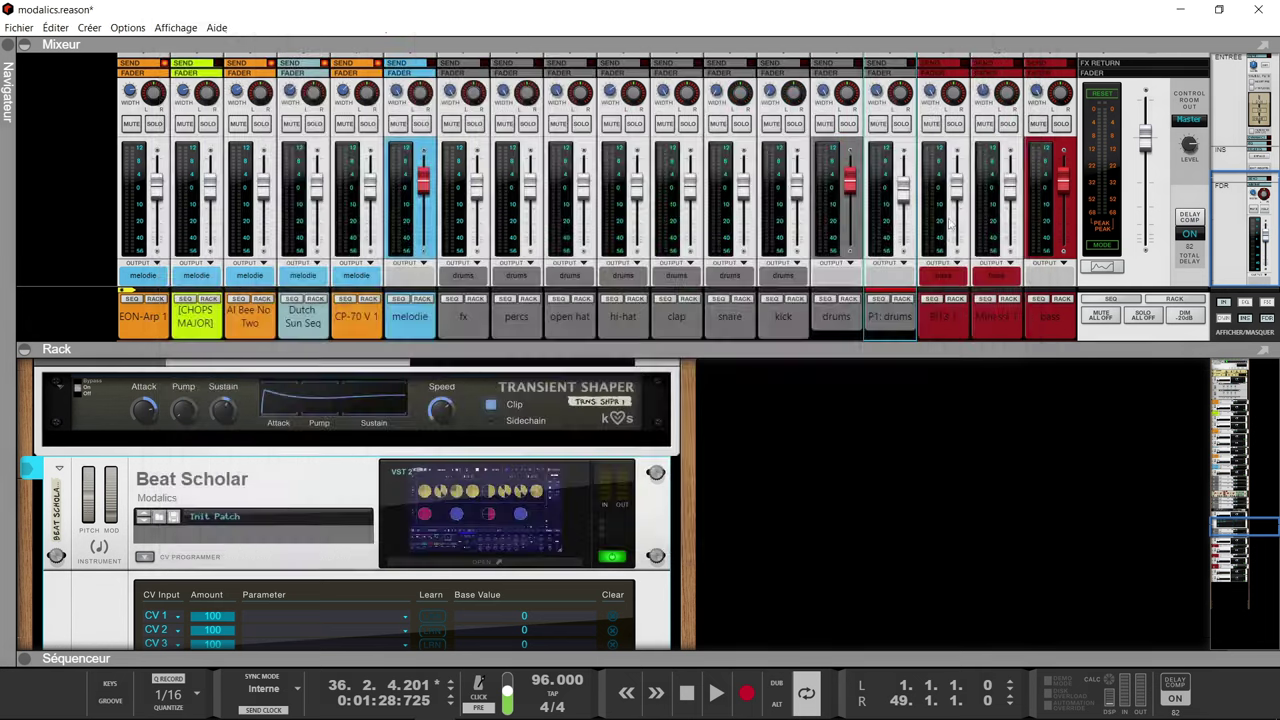